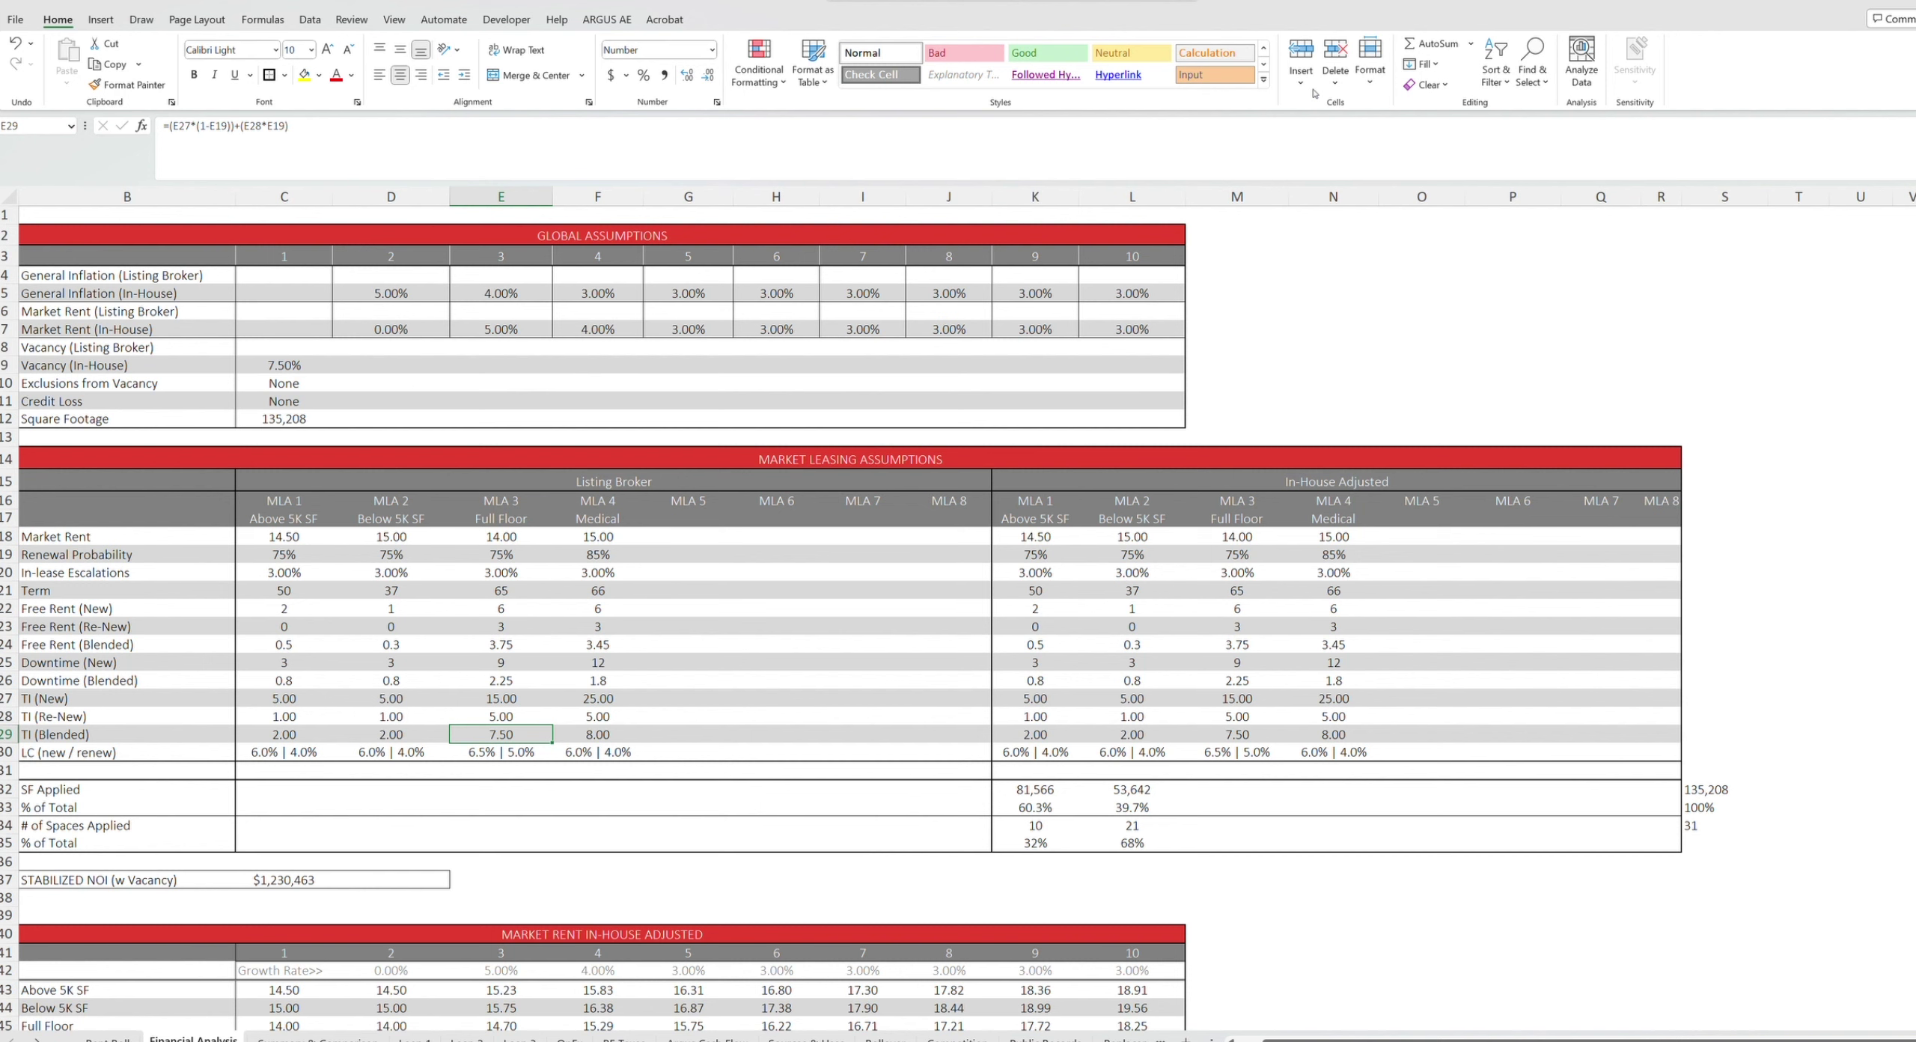
Examine the Listing Broker formulas for blended TI, blended free rent and blended downtime
{"action": "key", "text": "Left"}
{"action": "key", "text": "Left"}
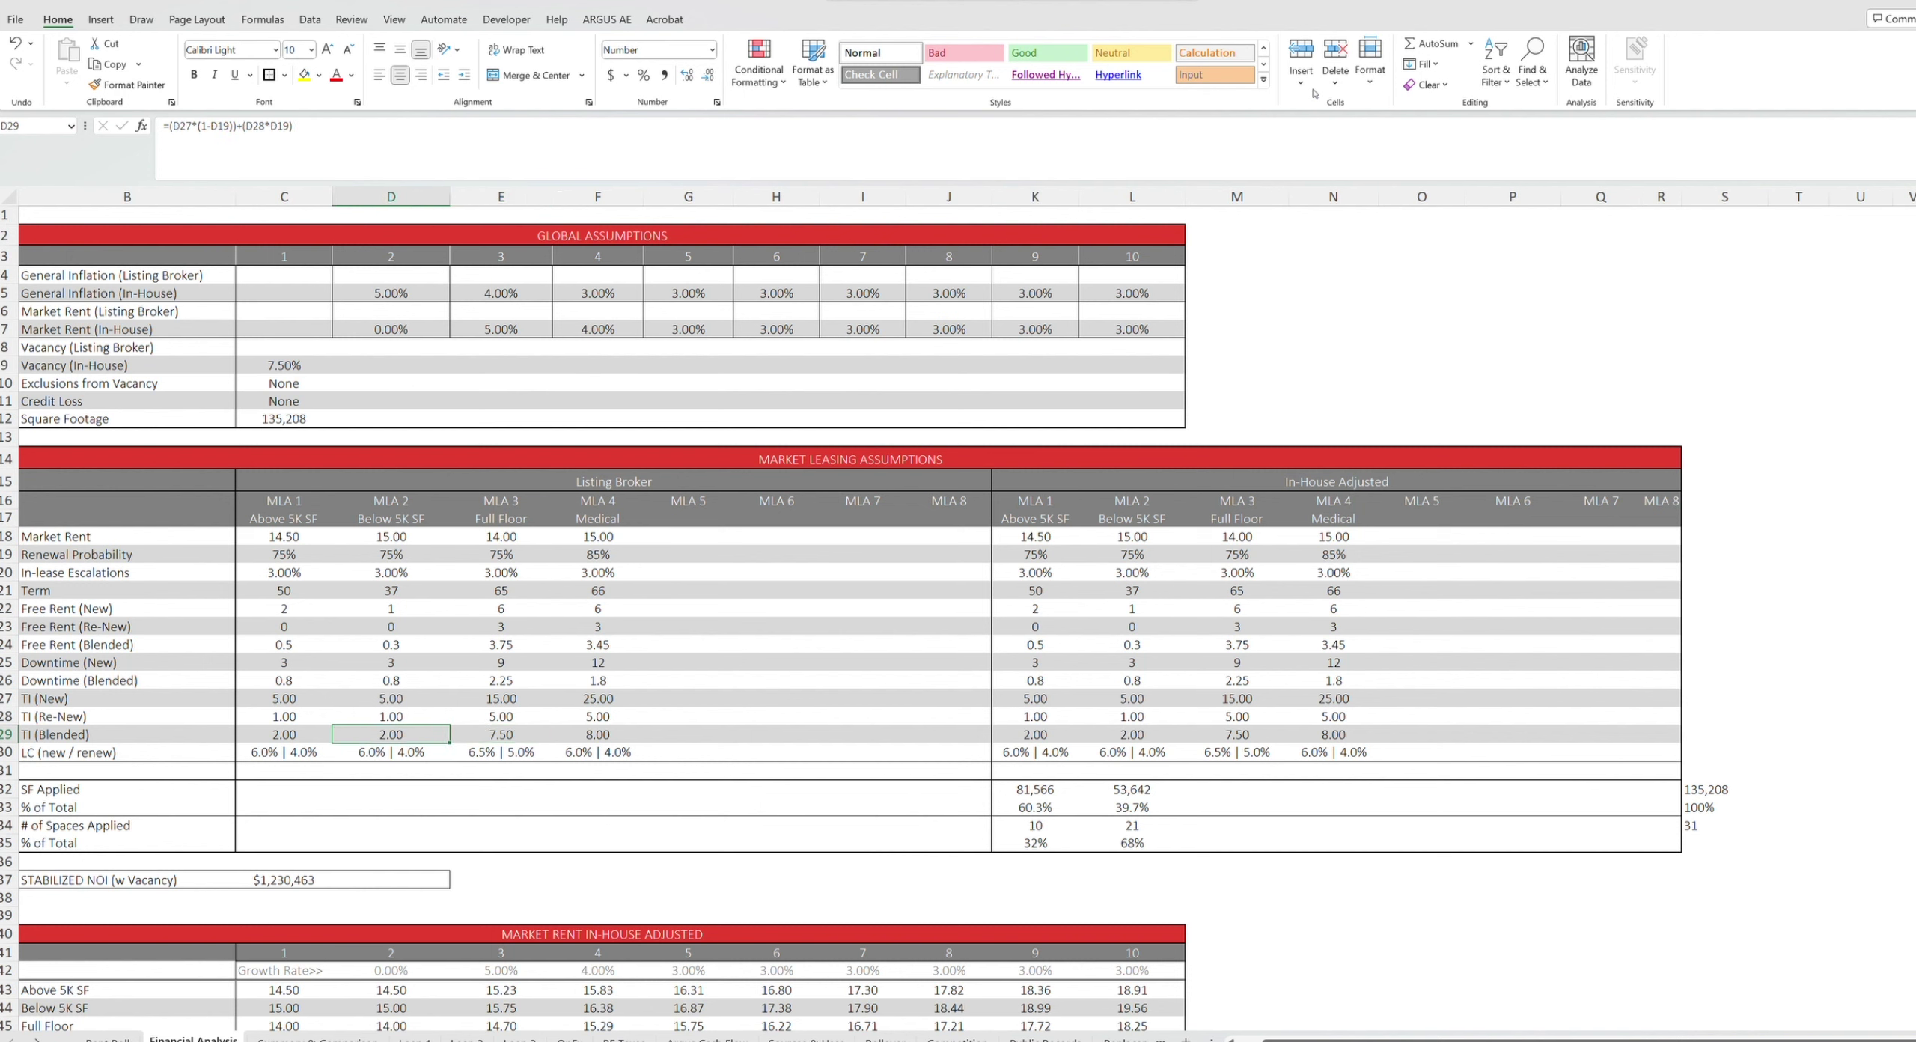
{"action": "key", "text": "Up"}
{"action": "key", "text": "Up"}
{"action": "key", "text": "Up"}
{"action": "key", "text": "Up"}
{"action": "key", "text": "Up"}
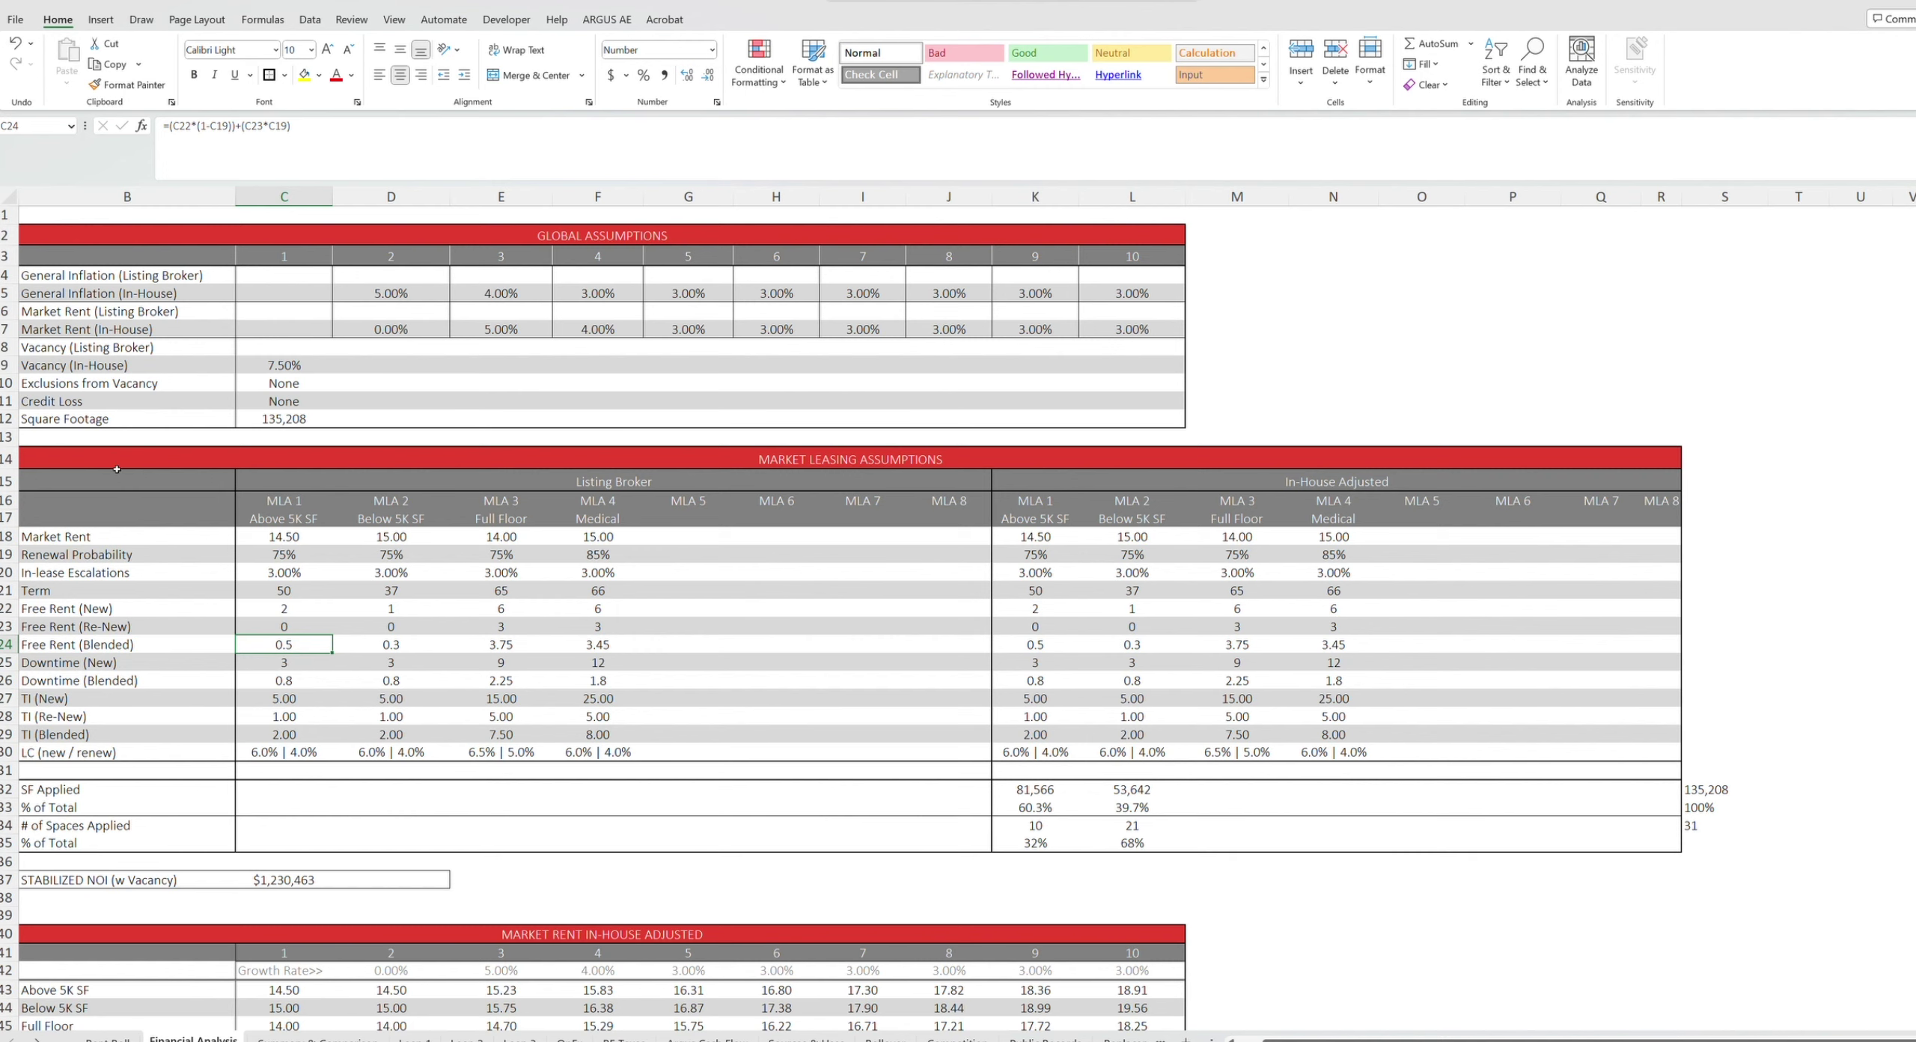
{"action": "left_click_drag", "start_coordinate": [117, 469], "coordinate": [348, 769]}
{"action": "left_click", "coordinate": [333, 687]}
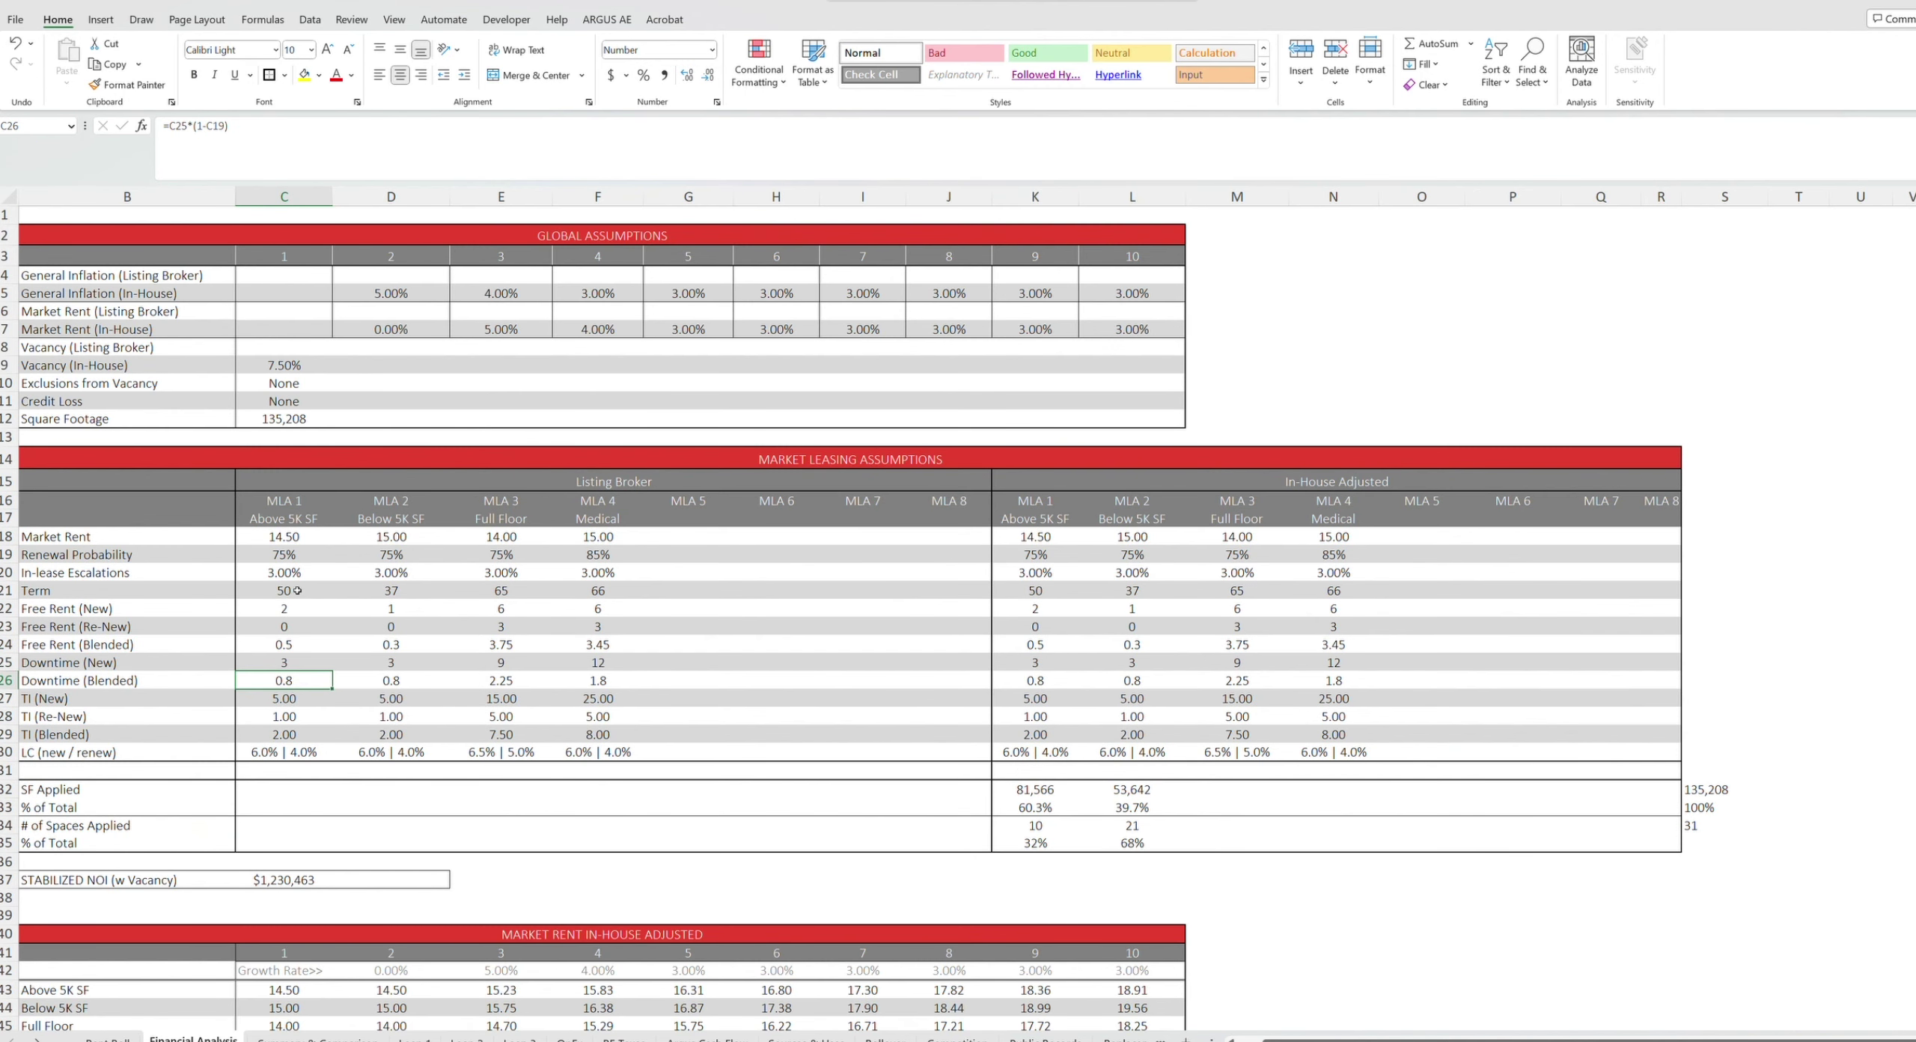
Review the Listing Broker headings for MLA 1 and MLA 2 together with their market rents
{"action": "left_click", "coordinate": [294, 501]}
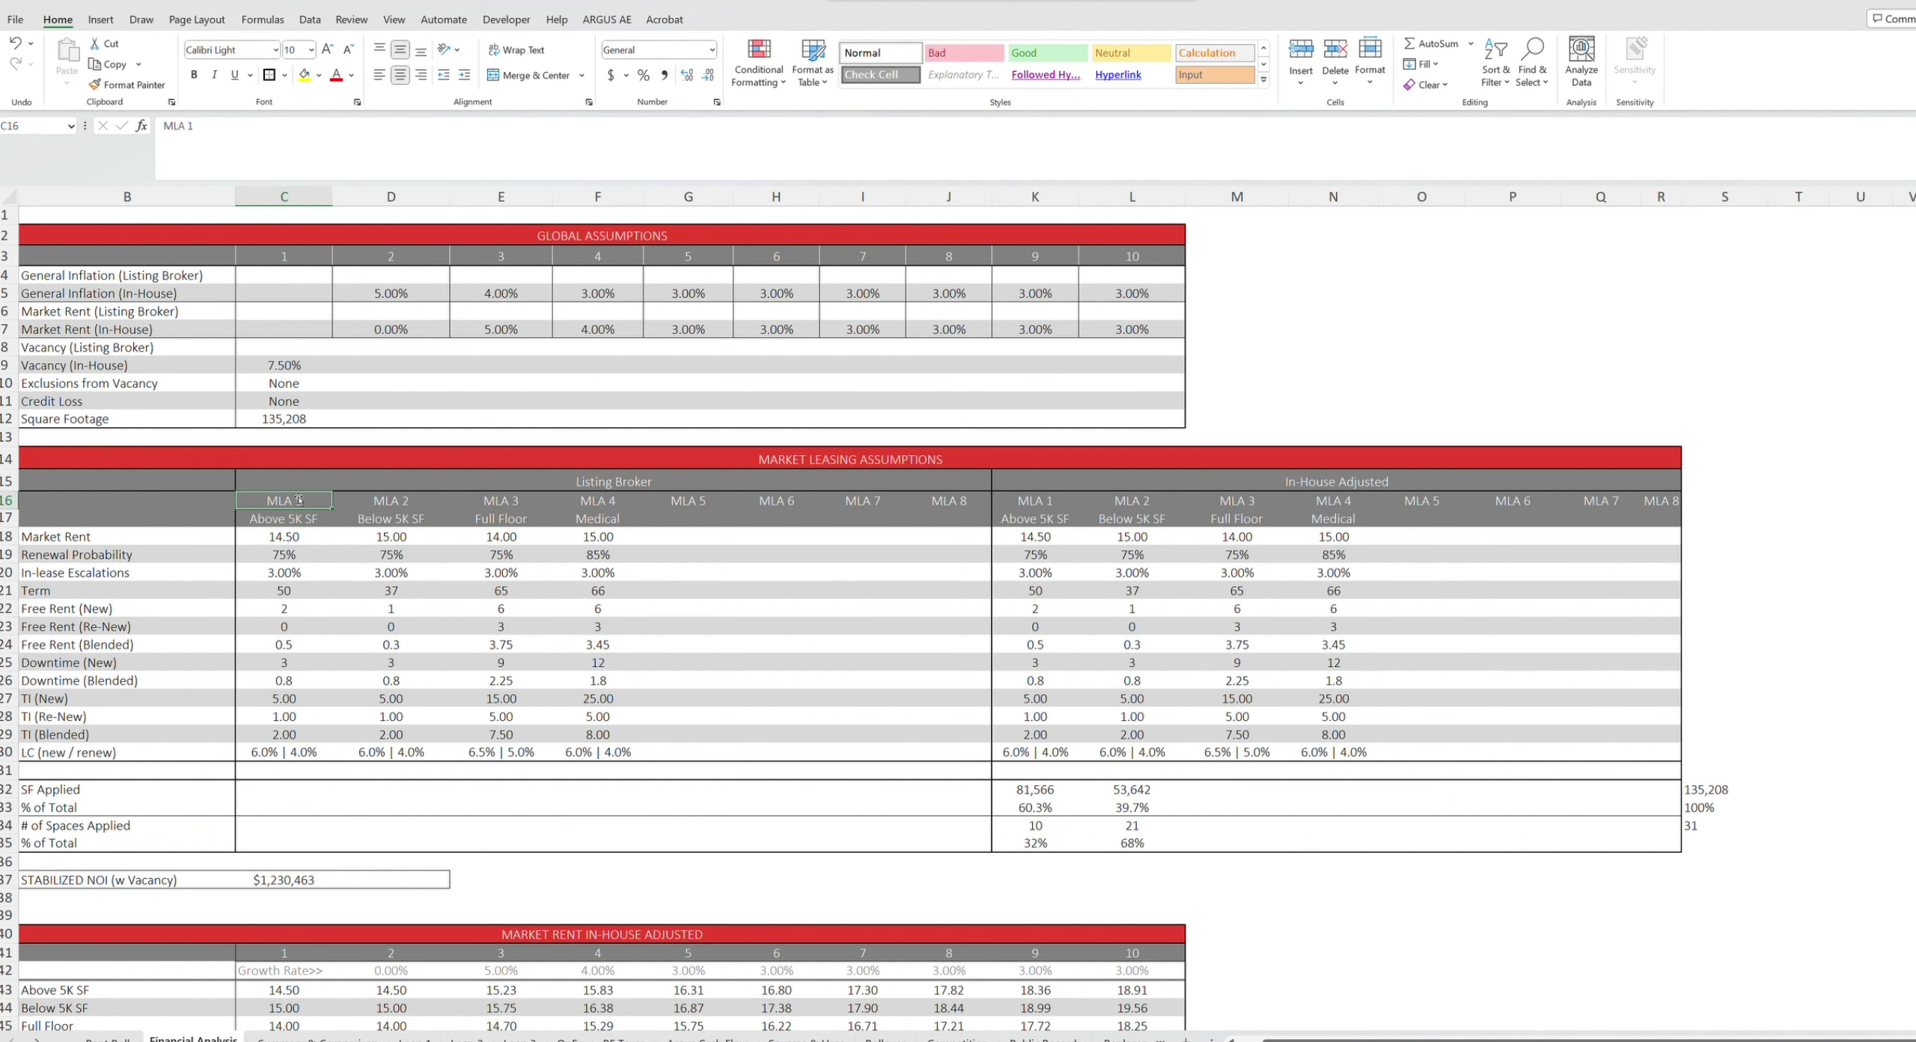
{"action": "key", "text": "Down"}
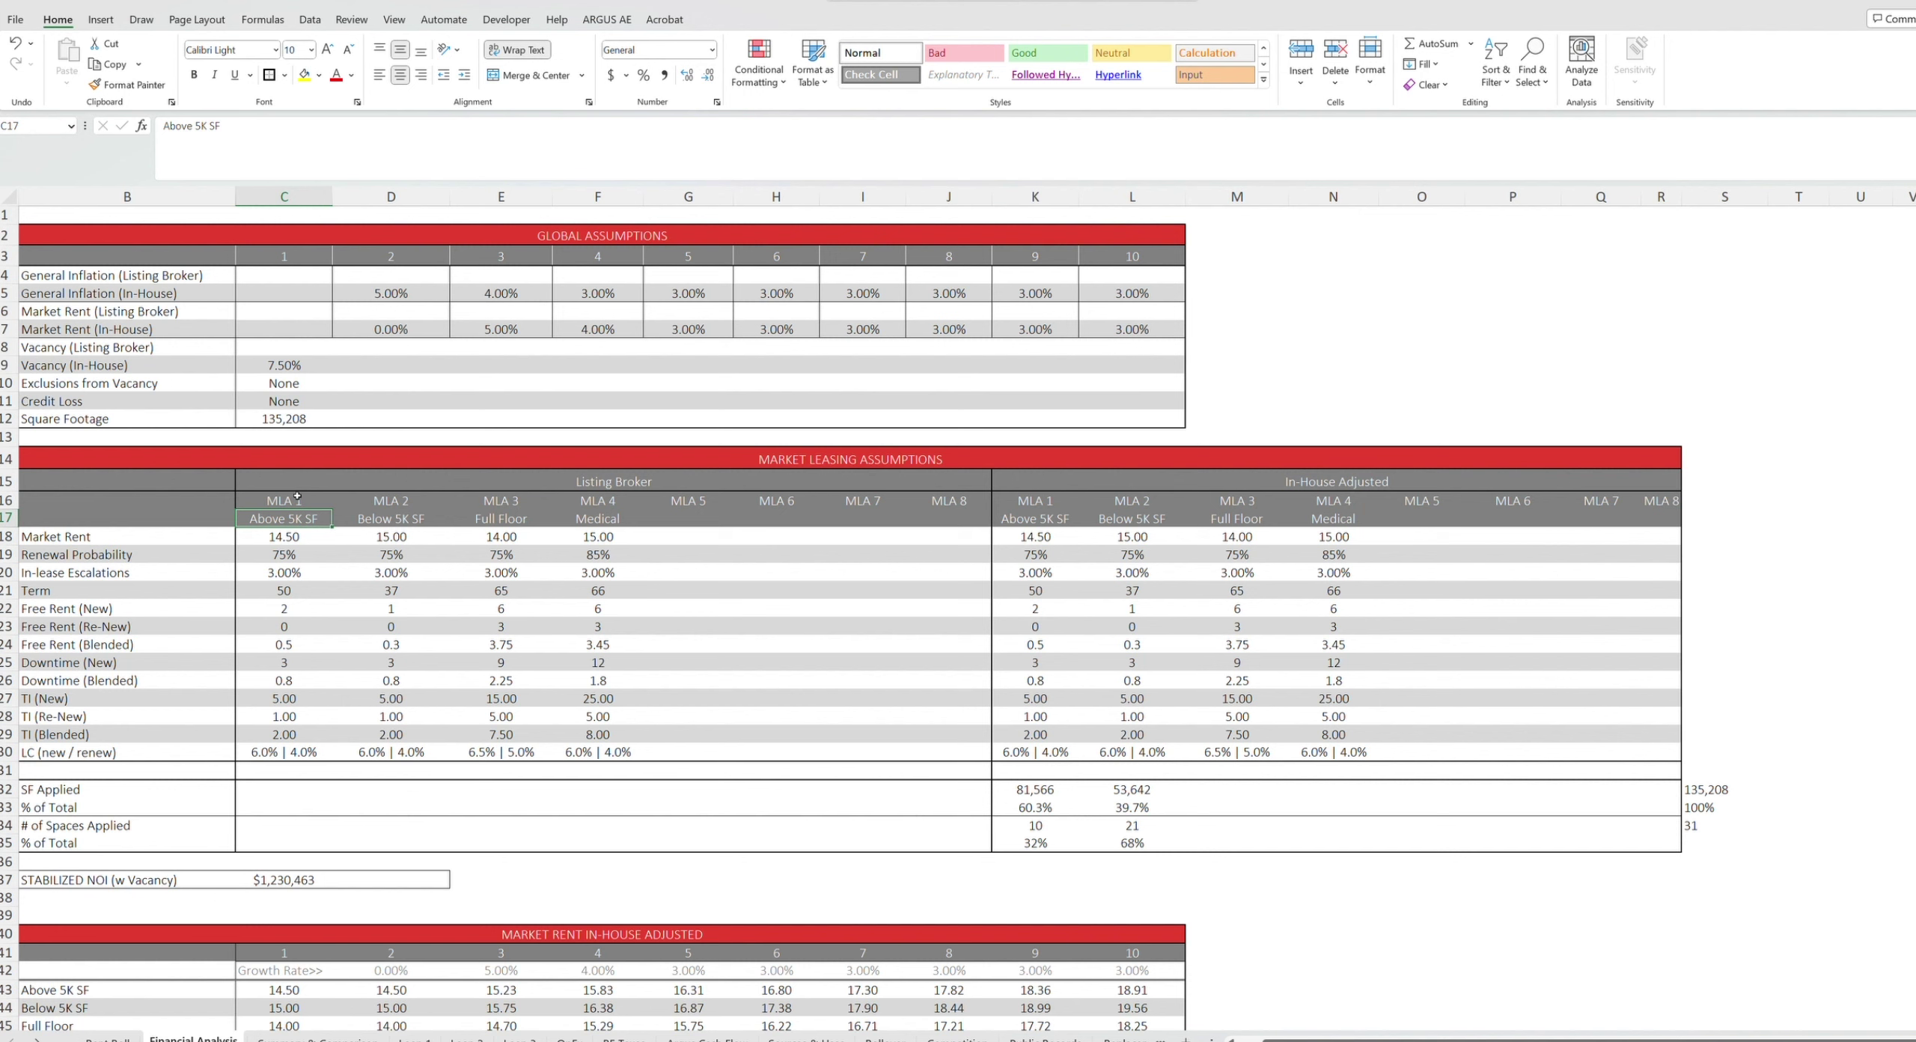
{"action": "key", "text": "Right"}
{"action": "key", "text": "Left"}
{"action": "key", "text": "Down"}
{"action": "key", "text": "Right"}
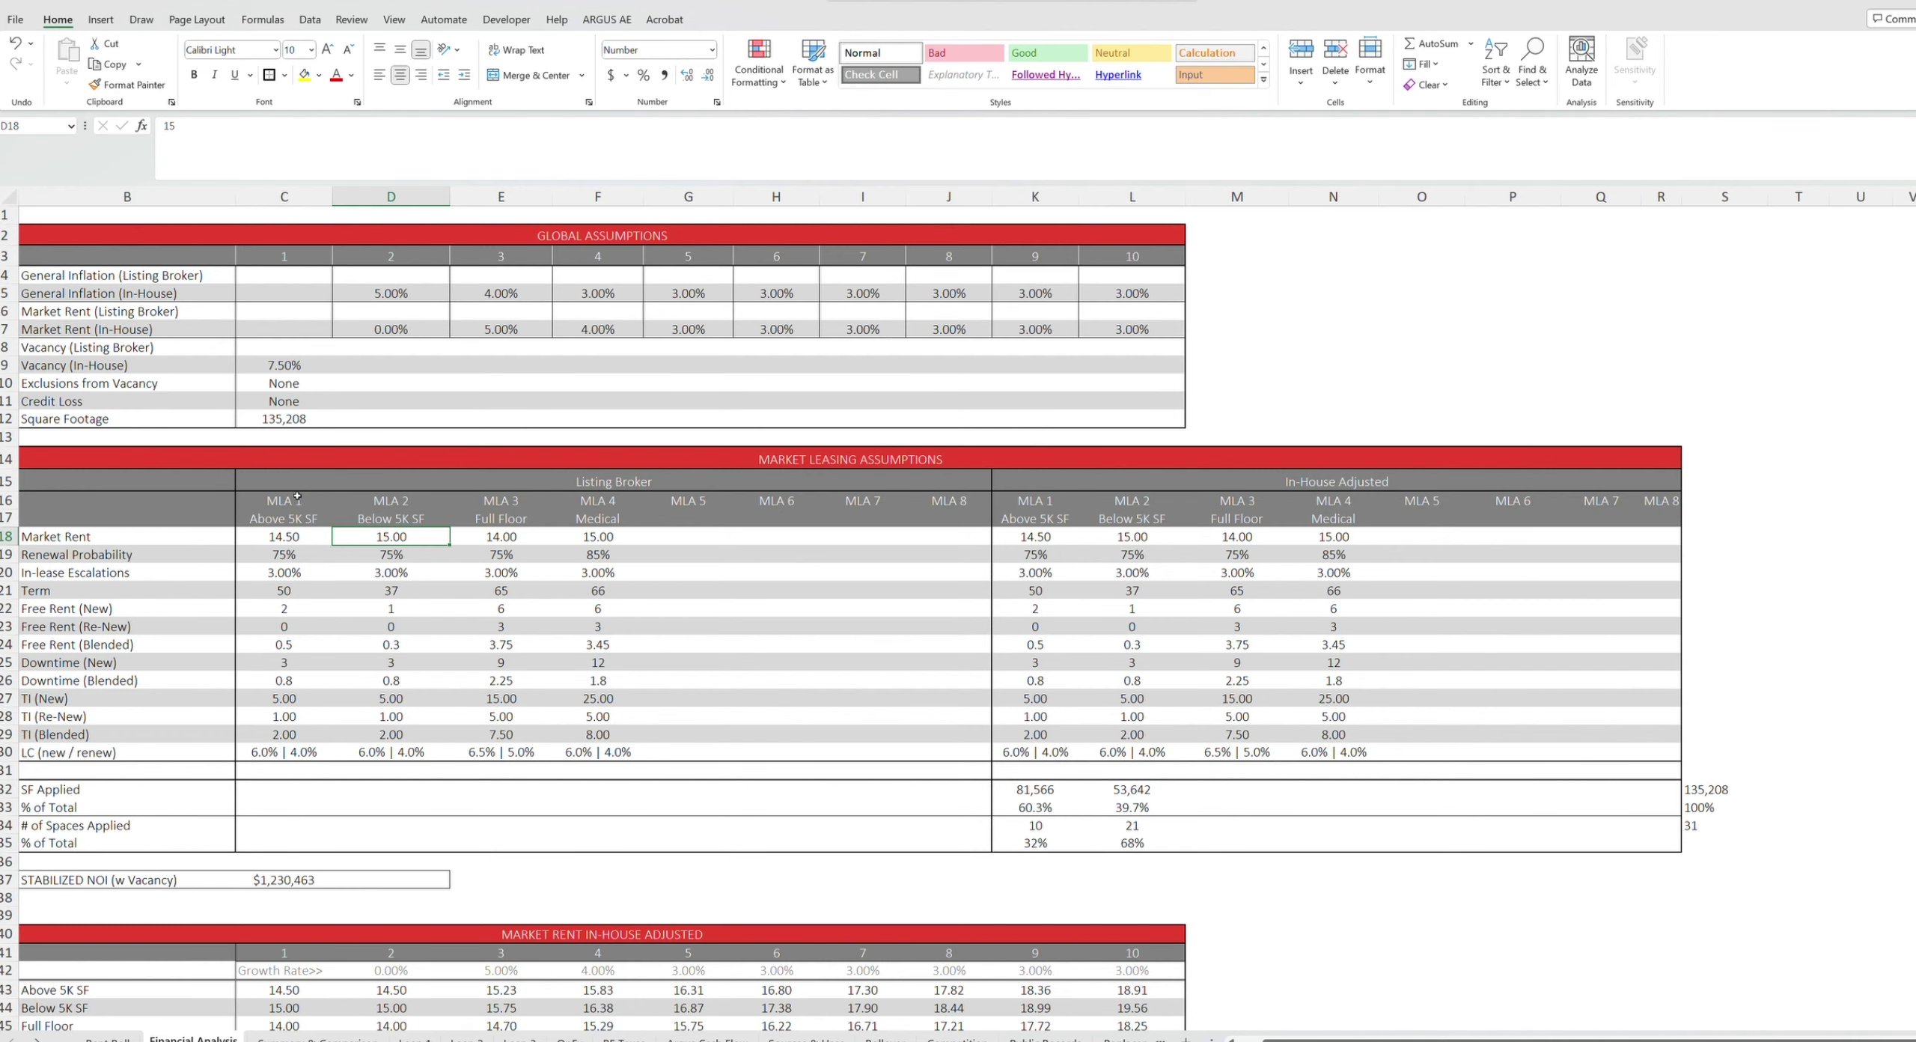
{"action": "key", "text": "Left"}
{"action": "key", "text": "Left"}
{"action": "key", "text": "Left"}
{"action": "key", "text": "Right"}
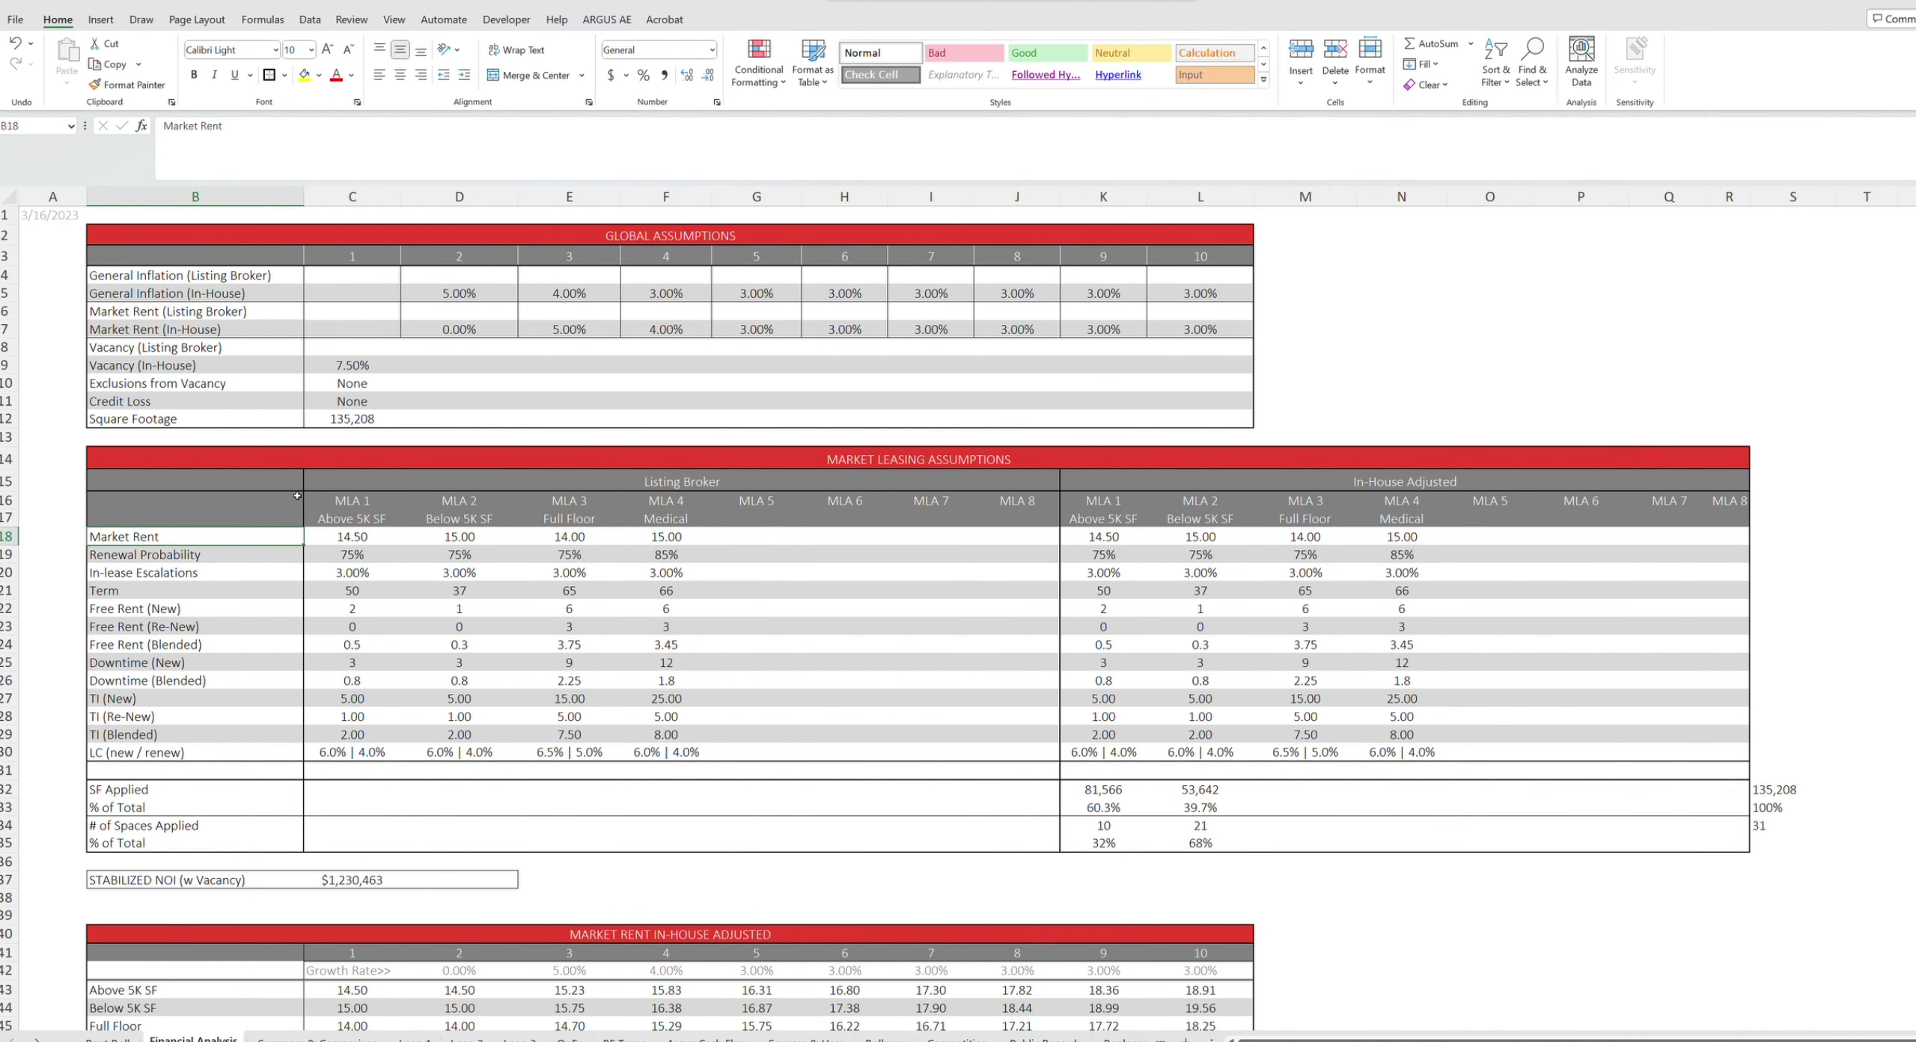
{"action": "key", "text": "Right"}
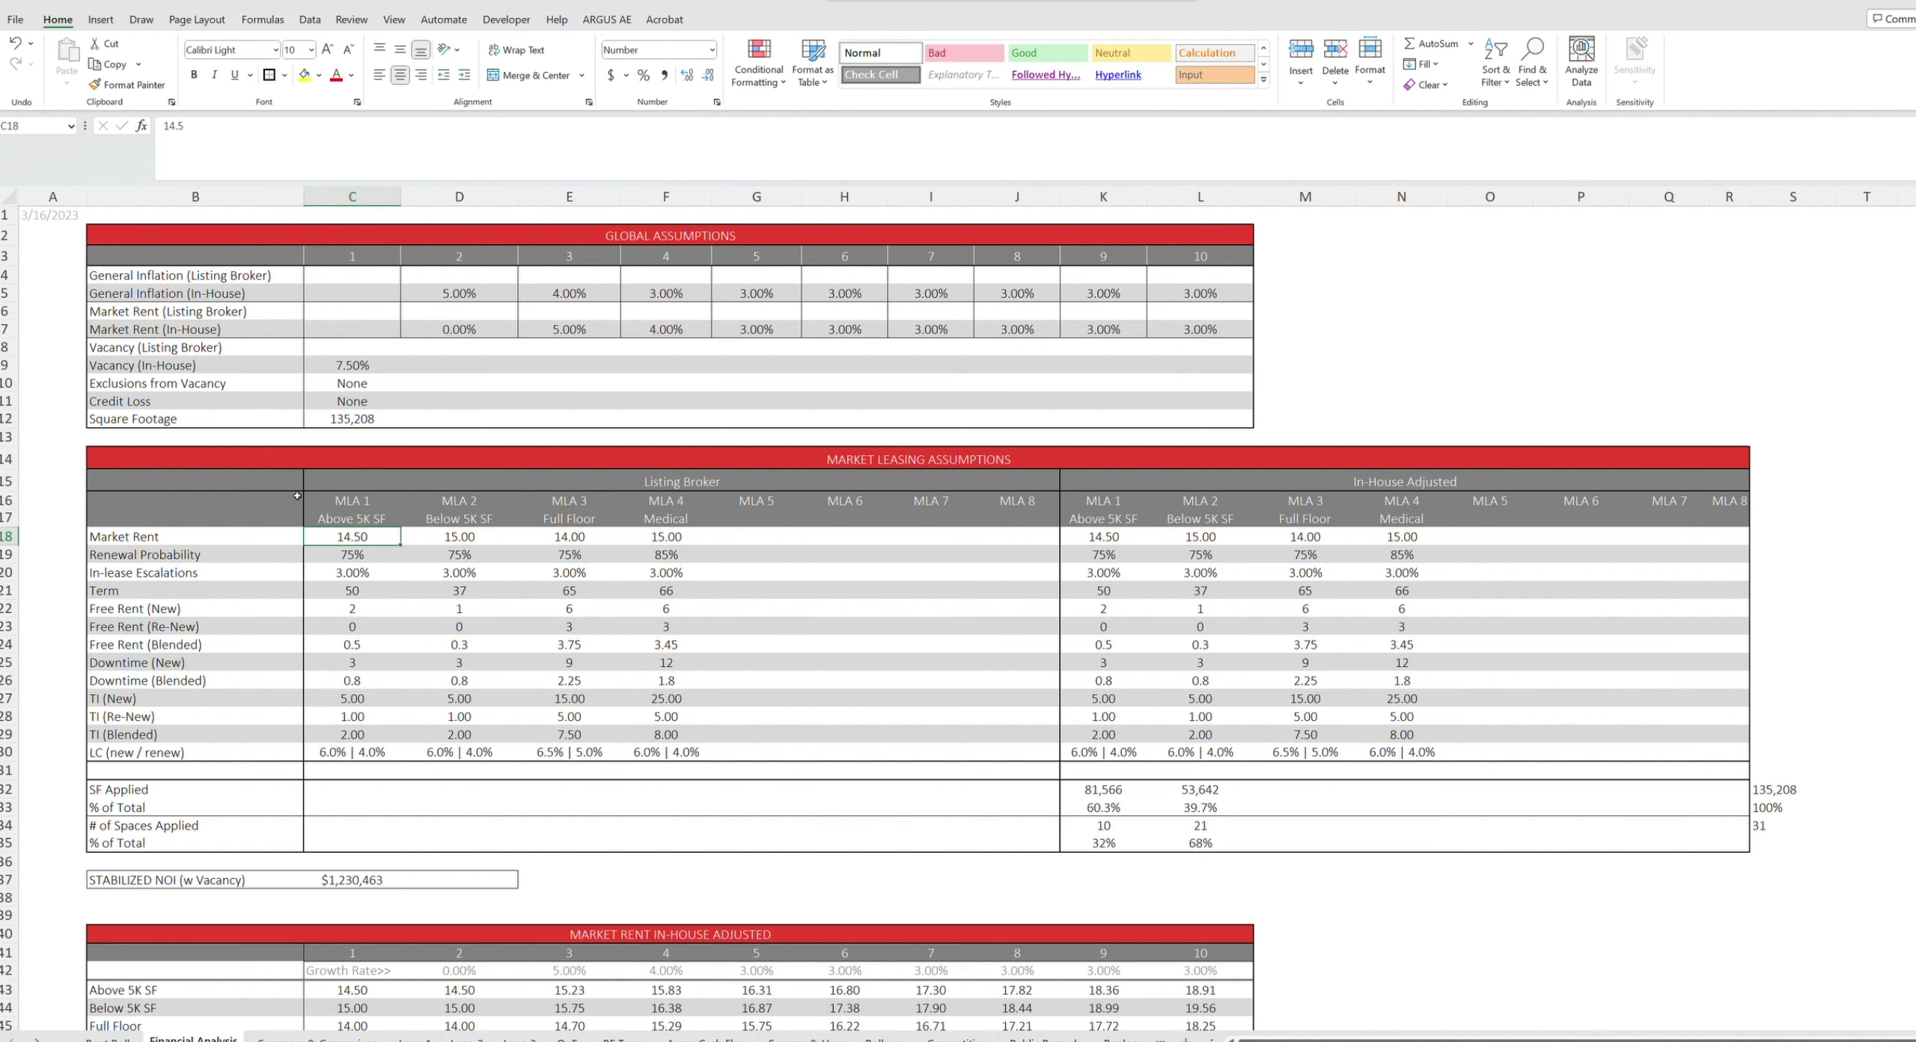
{"action": "key", "text": "Right"}
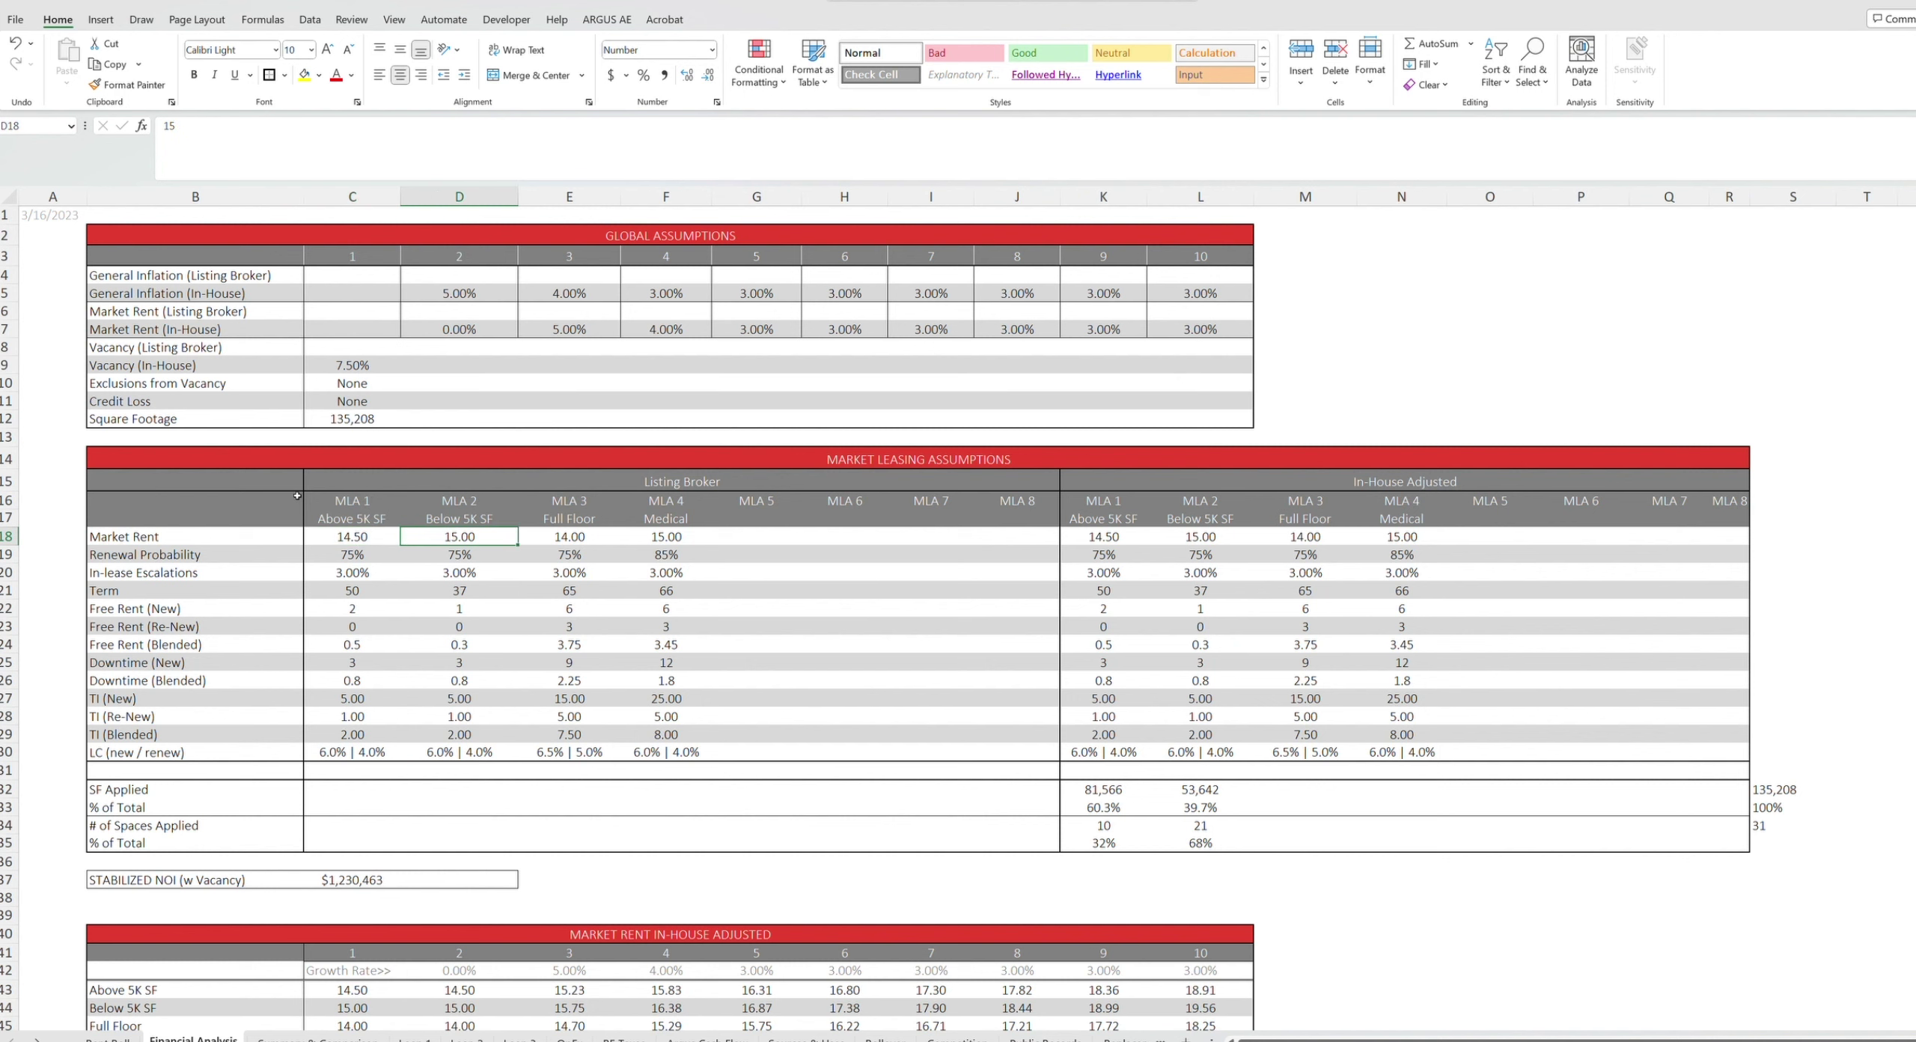
{"action": "key", "text": "Up"}
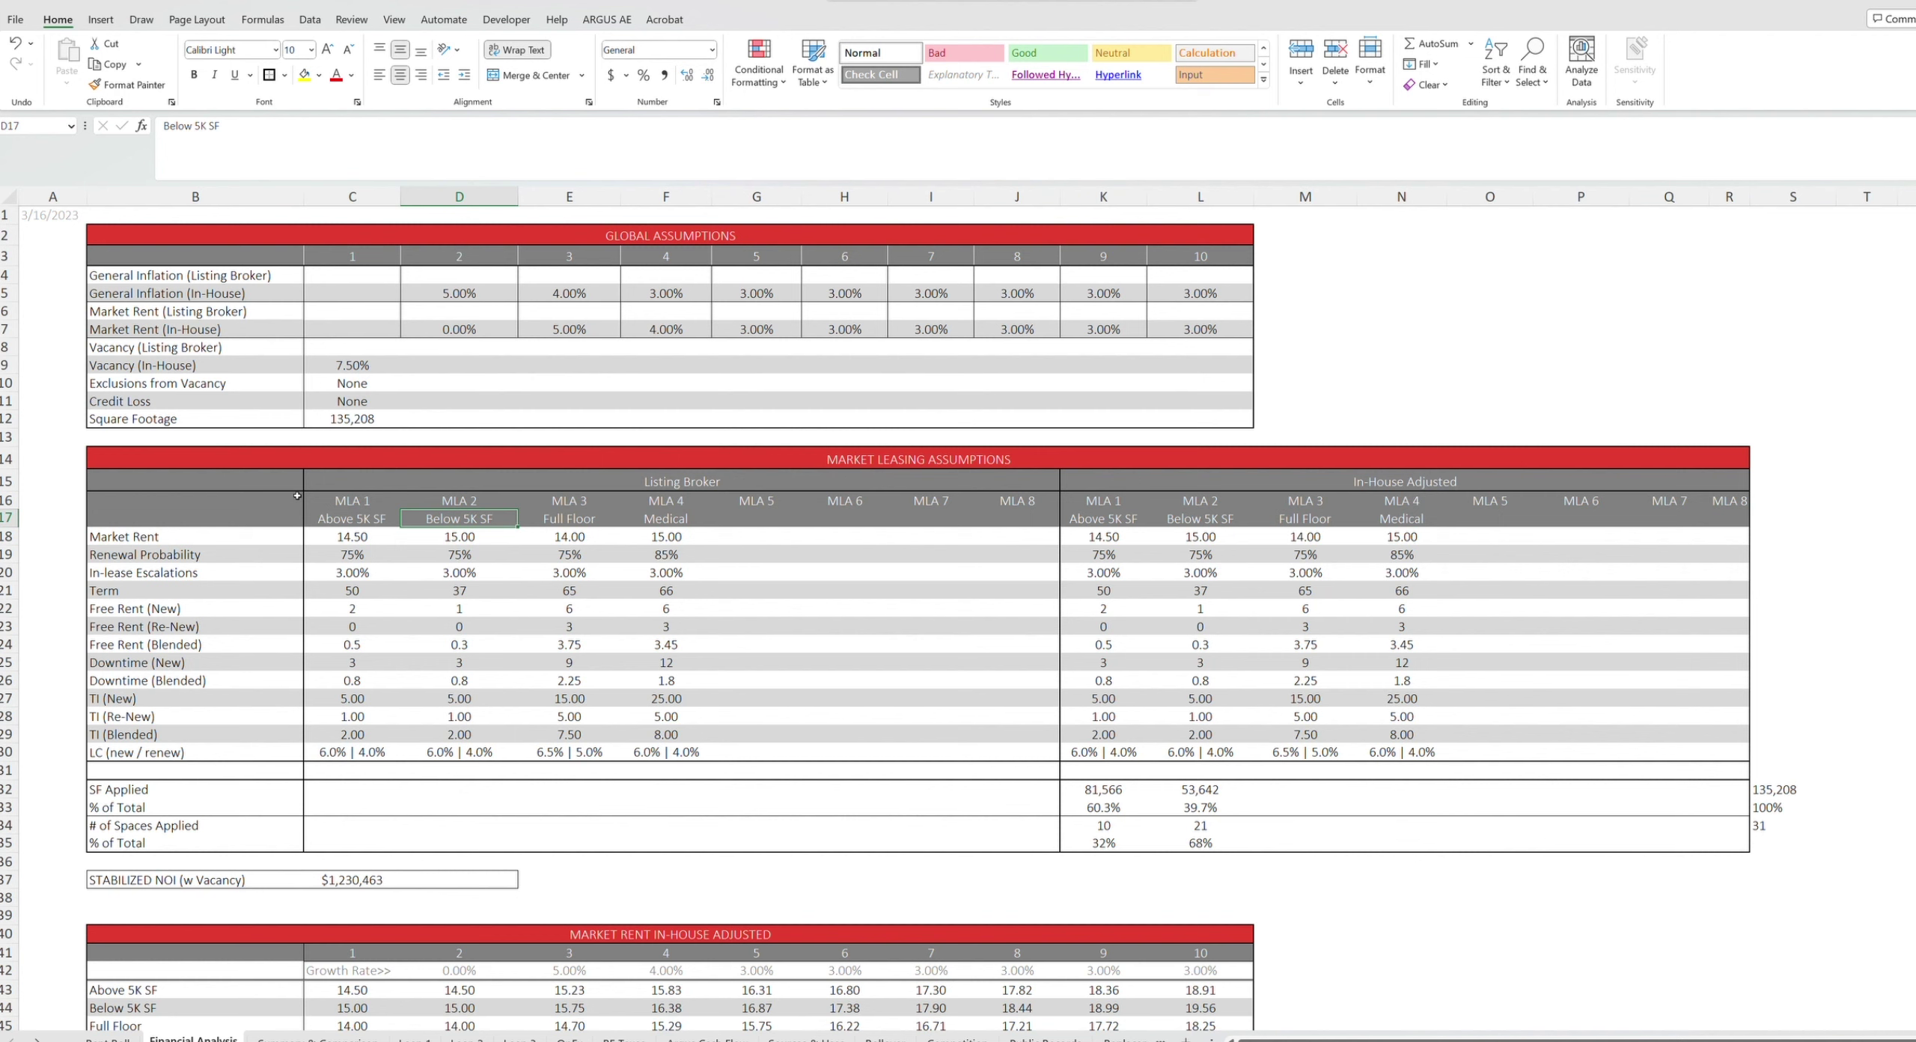
{"action": "key", "text": "Left"}
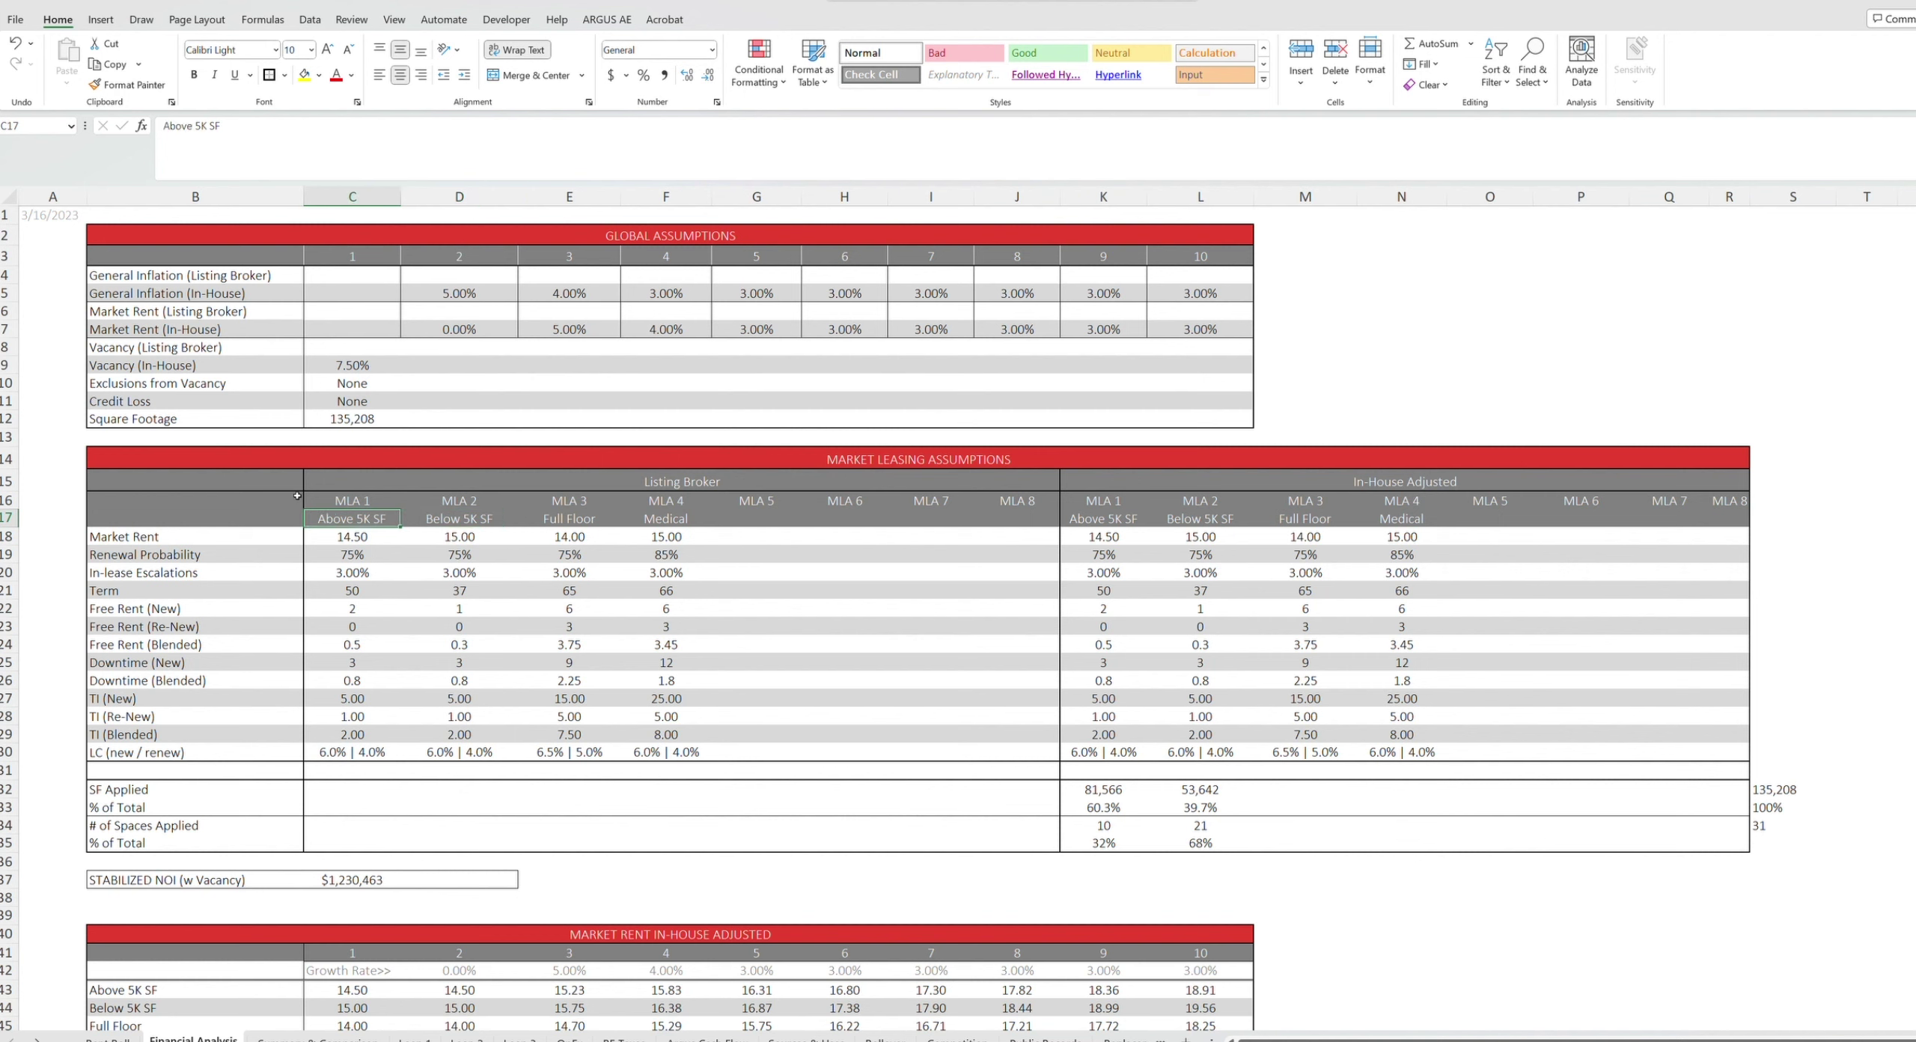
Review the Full Floor and Medical market rents and compare them with the Above 5K SF and Below 5K SF rents
{"action": "key", "text": "Right"}
{"action": "key", "text": "Right"}
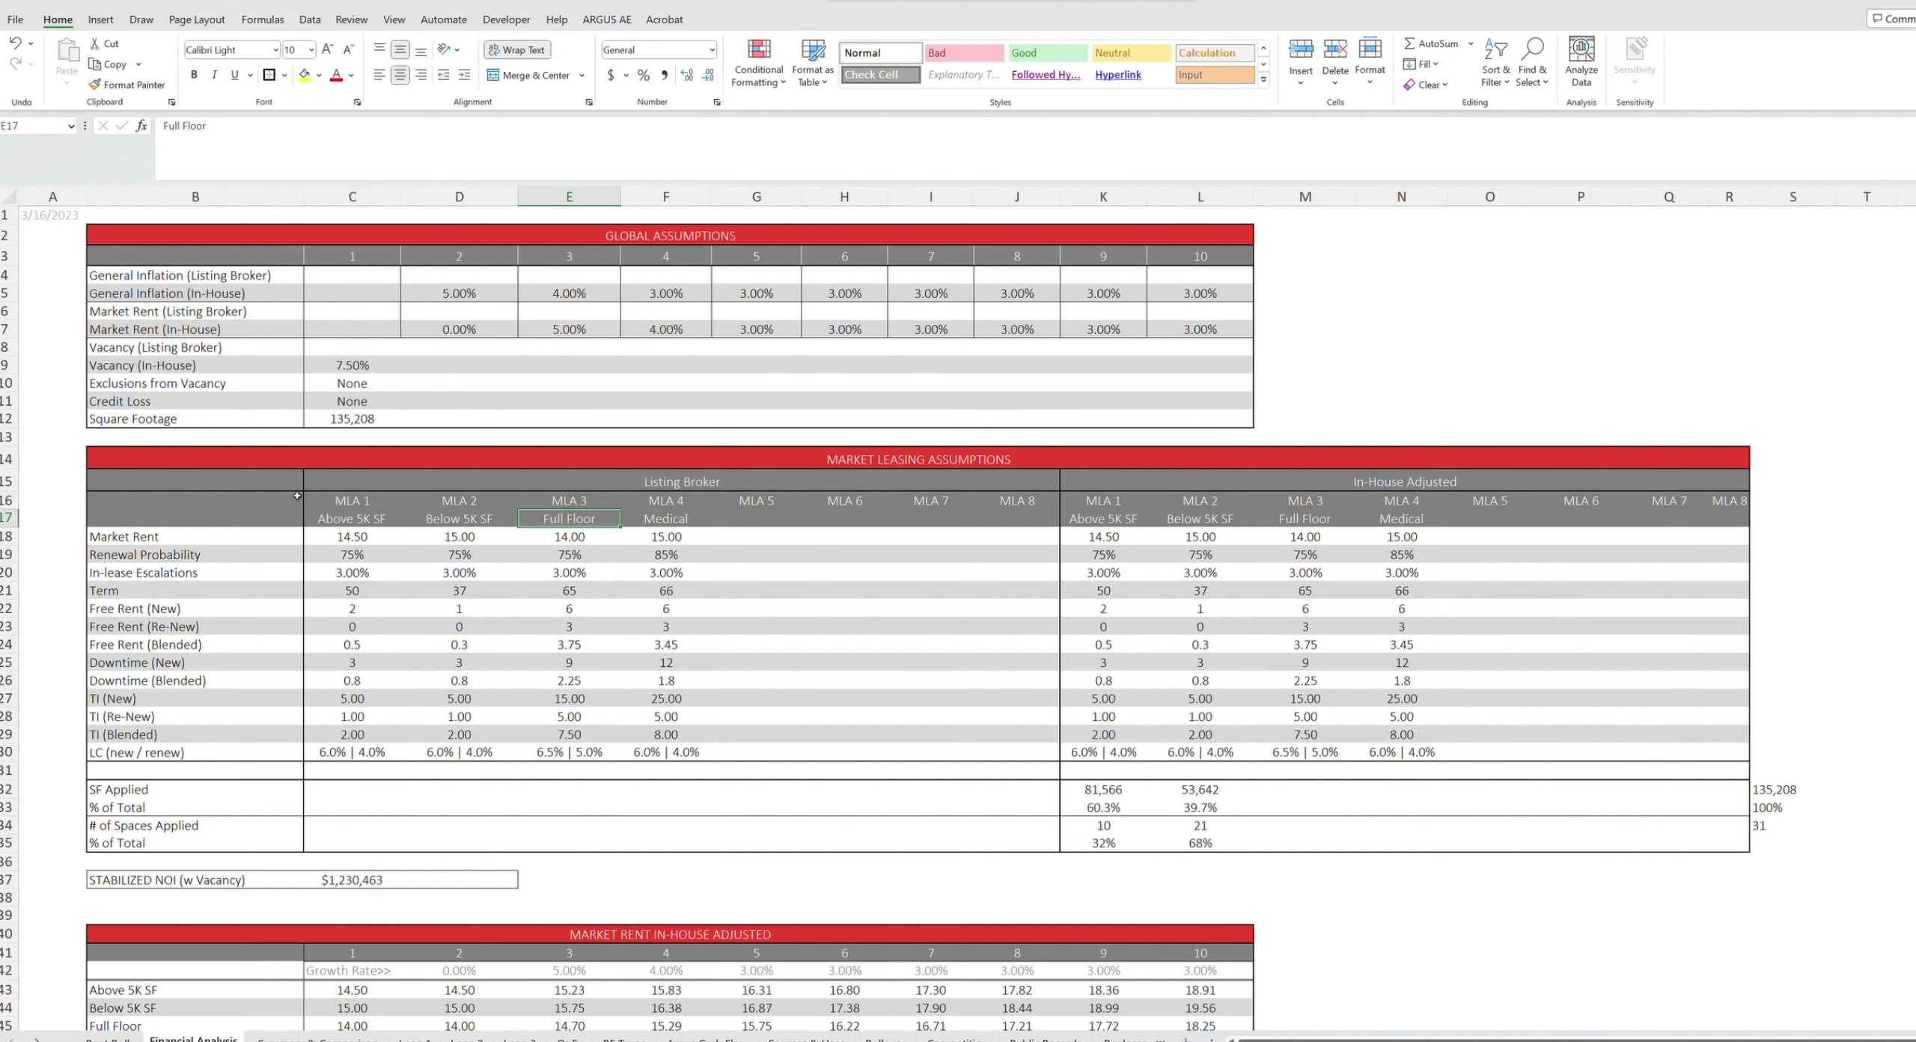
{"action": "key", "text": "Down"}
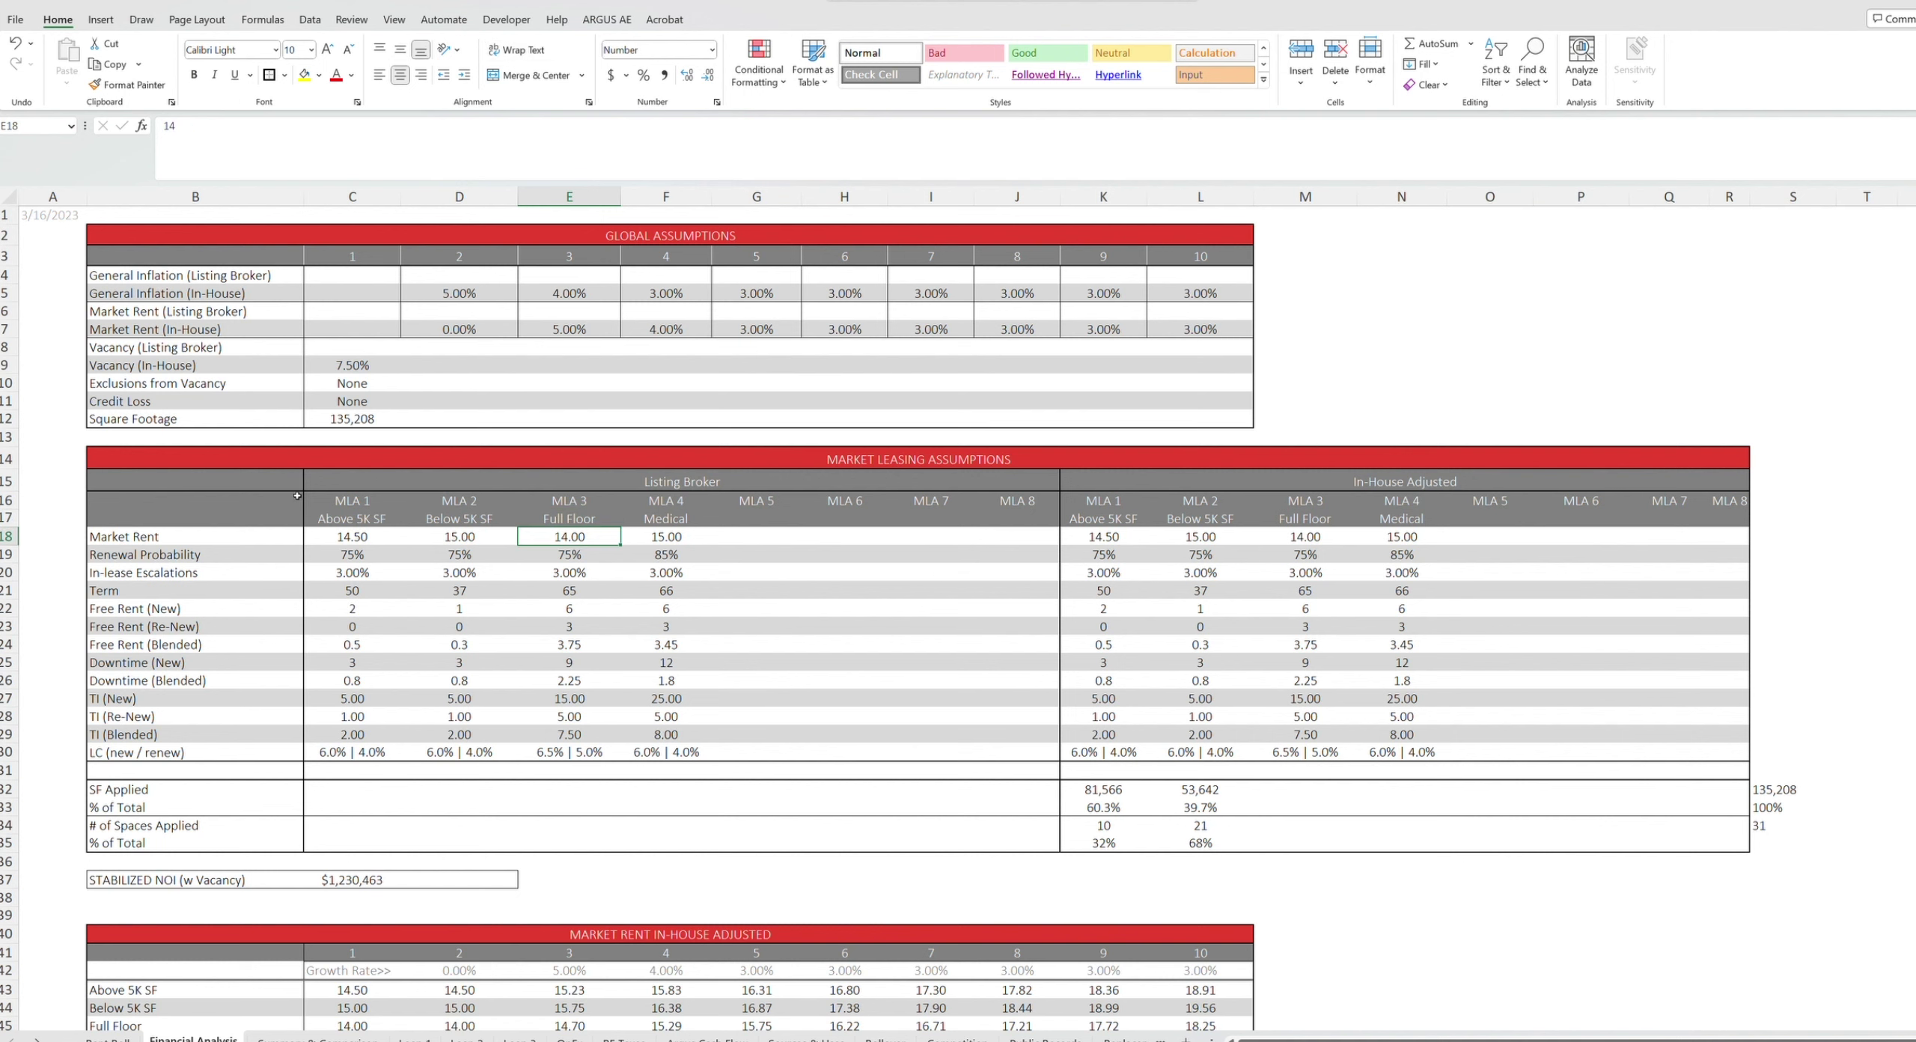
{"action": "key", "text": "Right"}
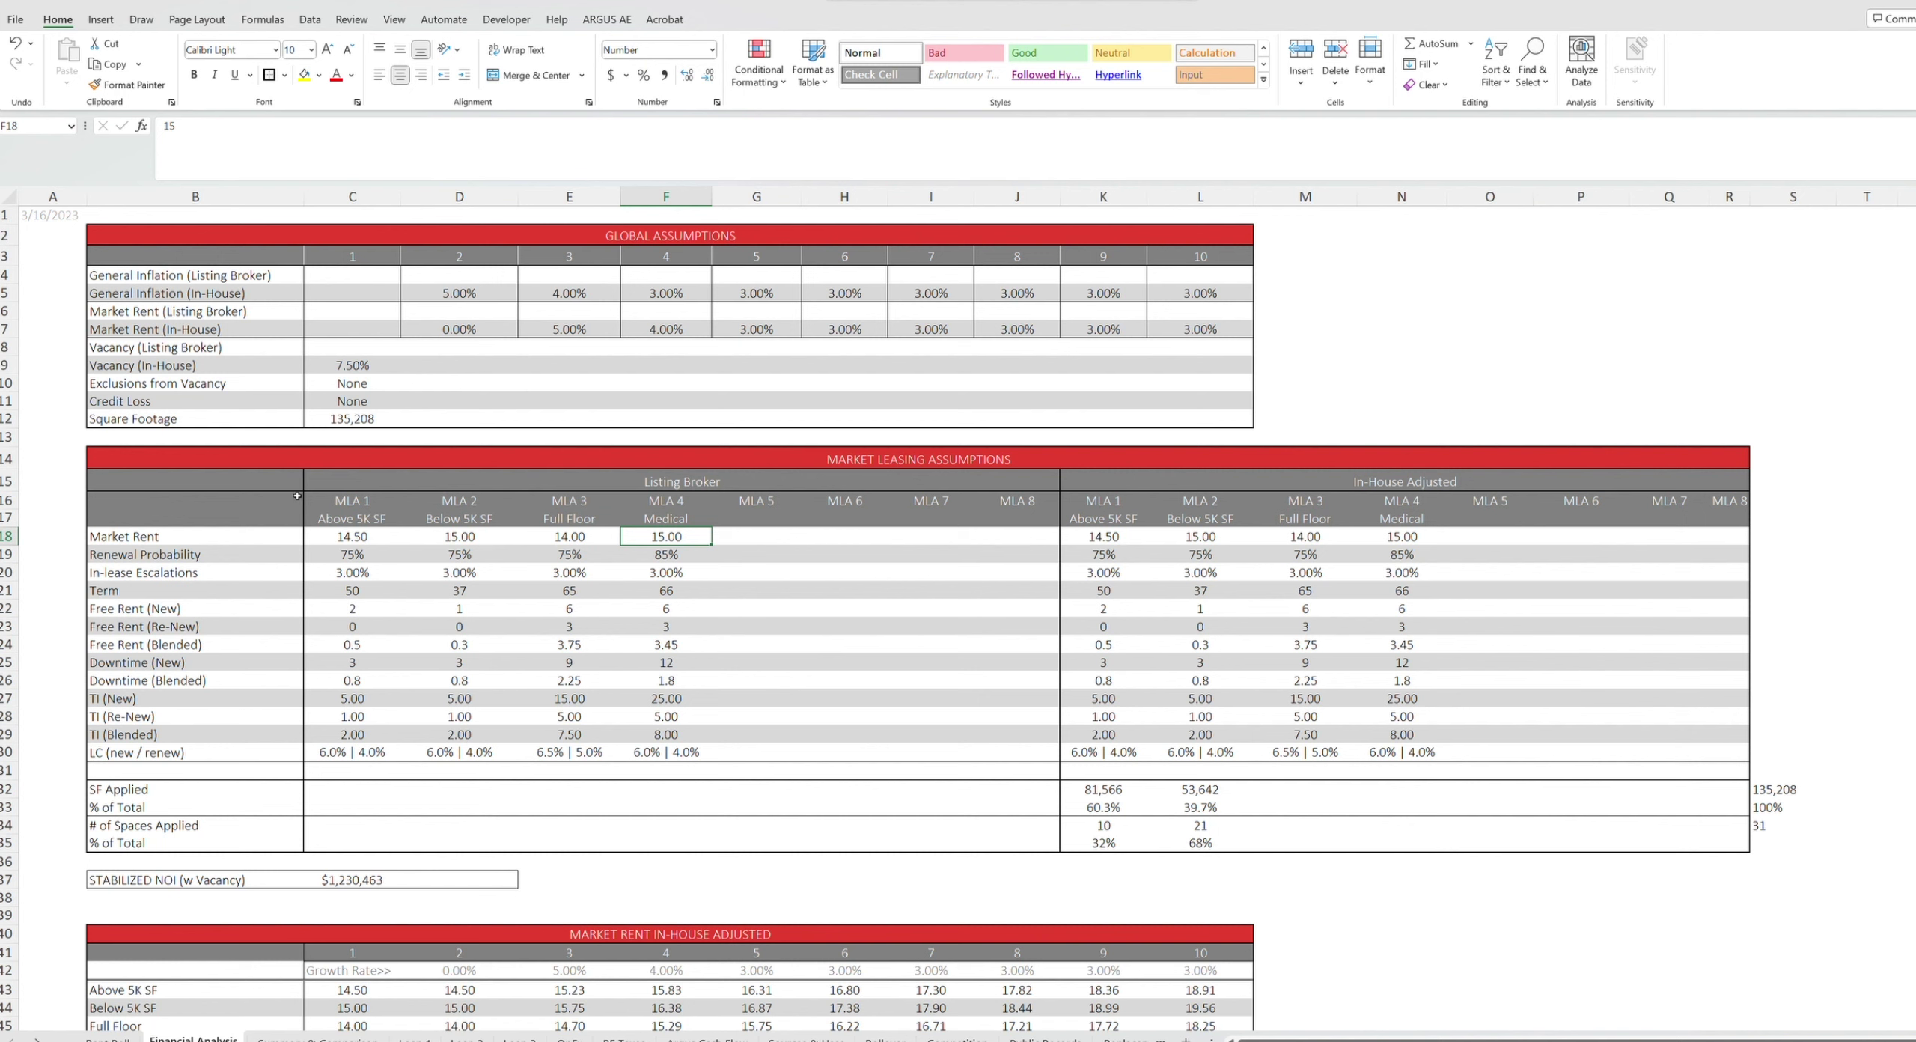
{"action": "key", "text": "Left"}
{"action": "key", "text": "Left"}
{"action": "key", "text": "Left"}
{"action": "key", "text": "Left"}
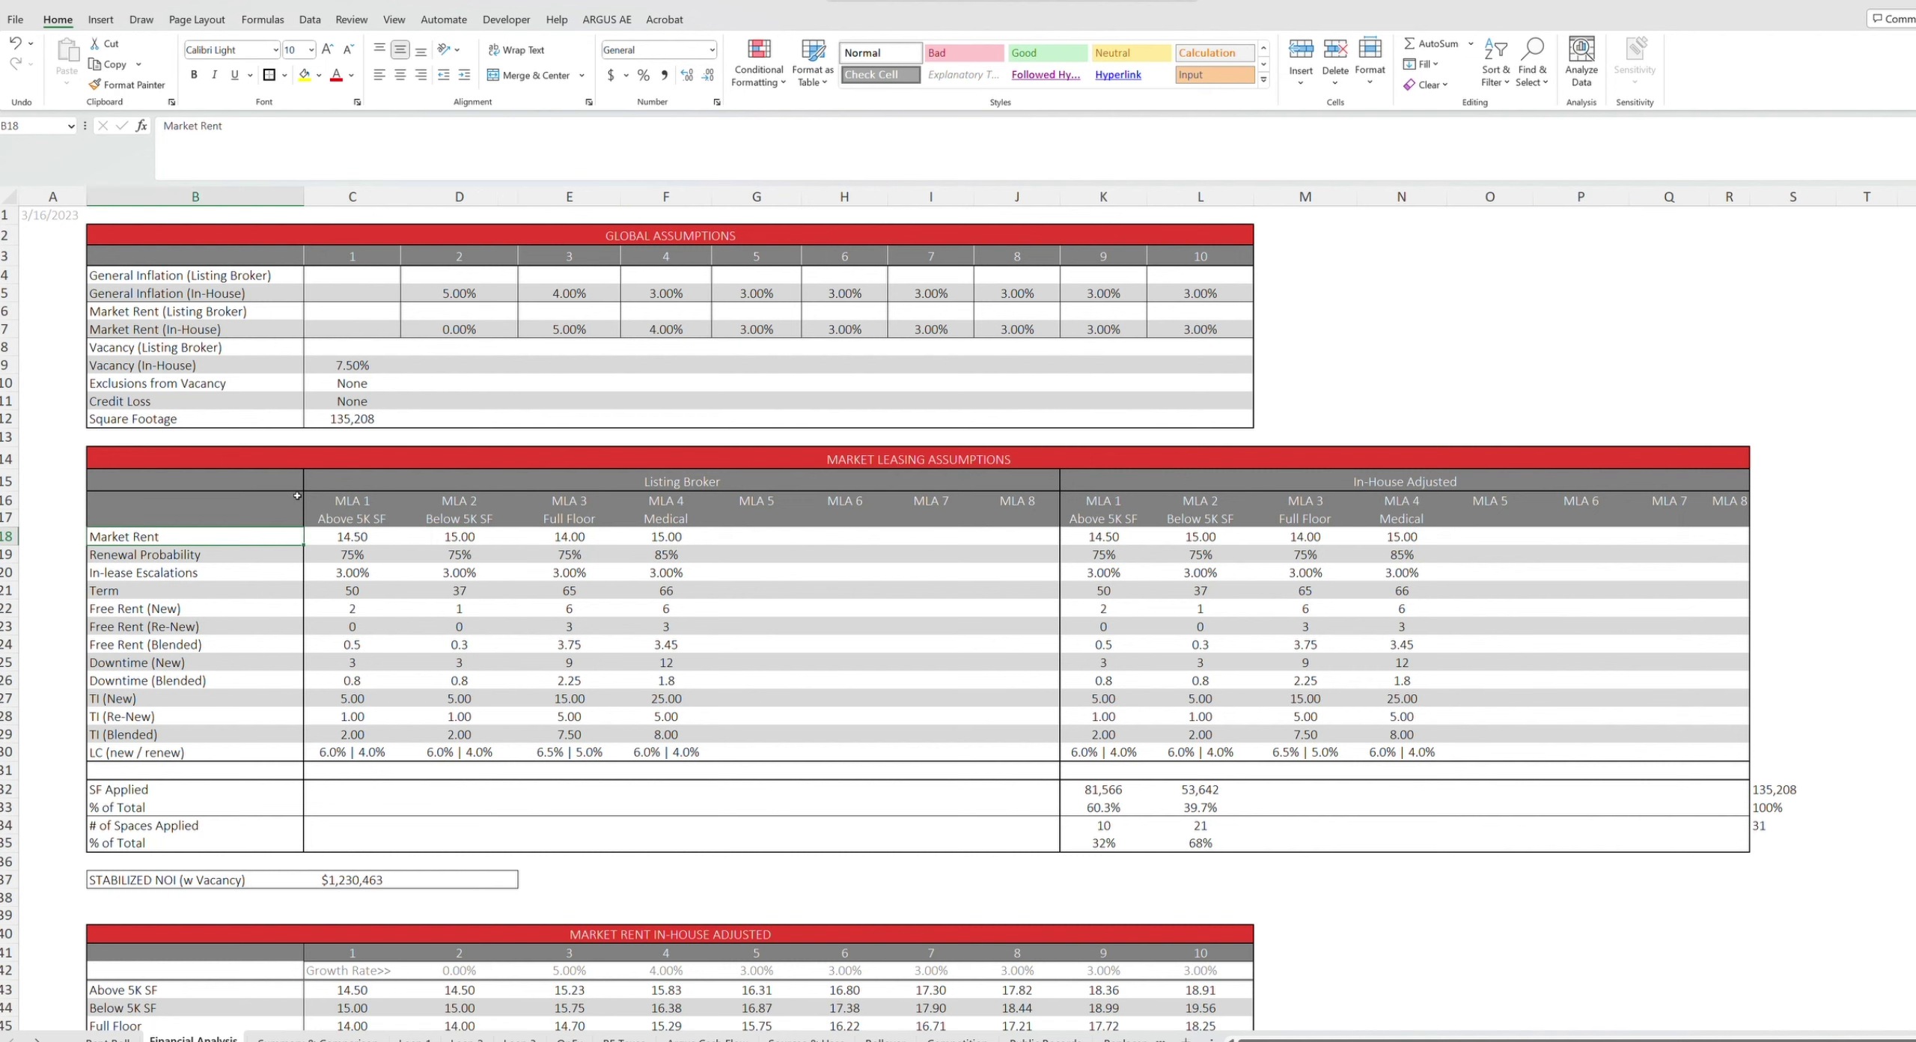
{"action": "key", "text": "Right"}
{"action": "key", "text": "Right"}
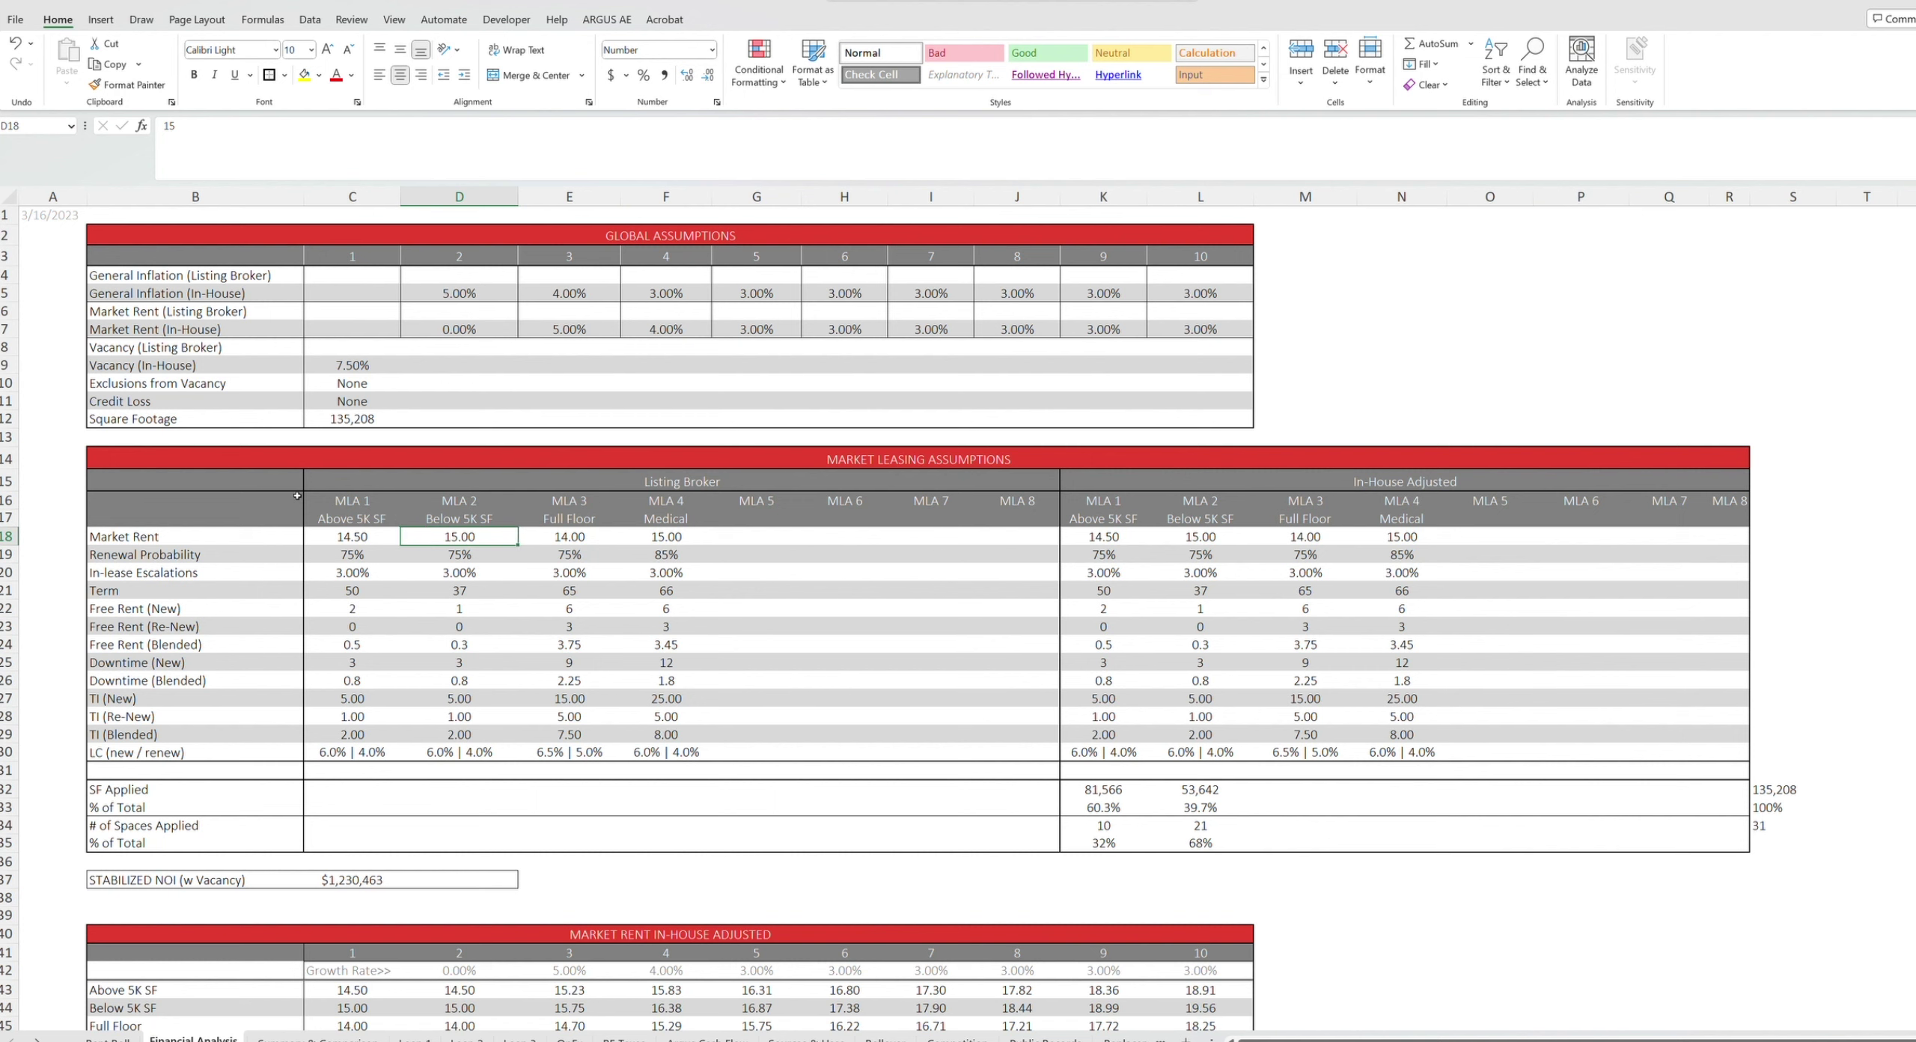
Examine the Listing Broker renewal probability for each leasing category from MLA 1 to MLA 4
{"action": "key", "text": "Left"}
{"action": "key", "text": "Down"}
{"action": "key", "text": "Left"}
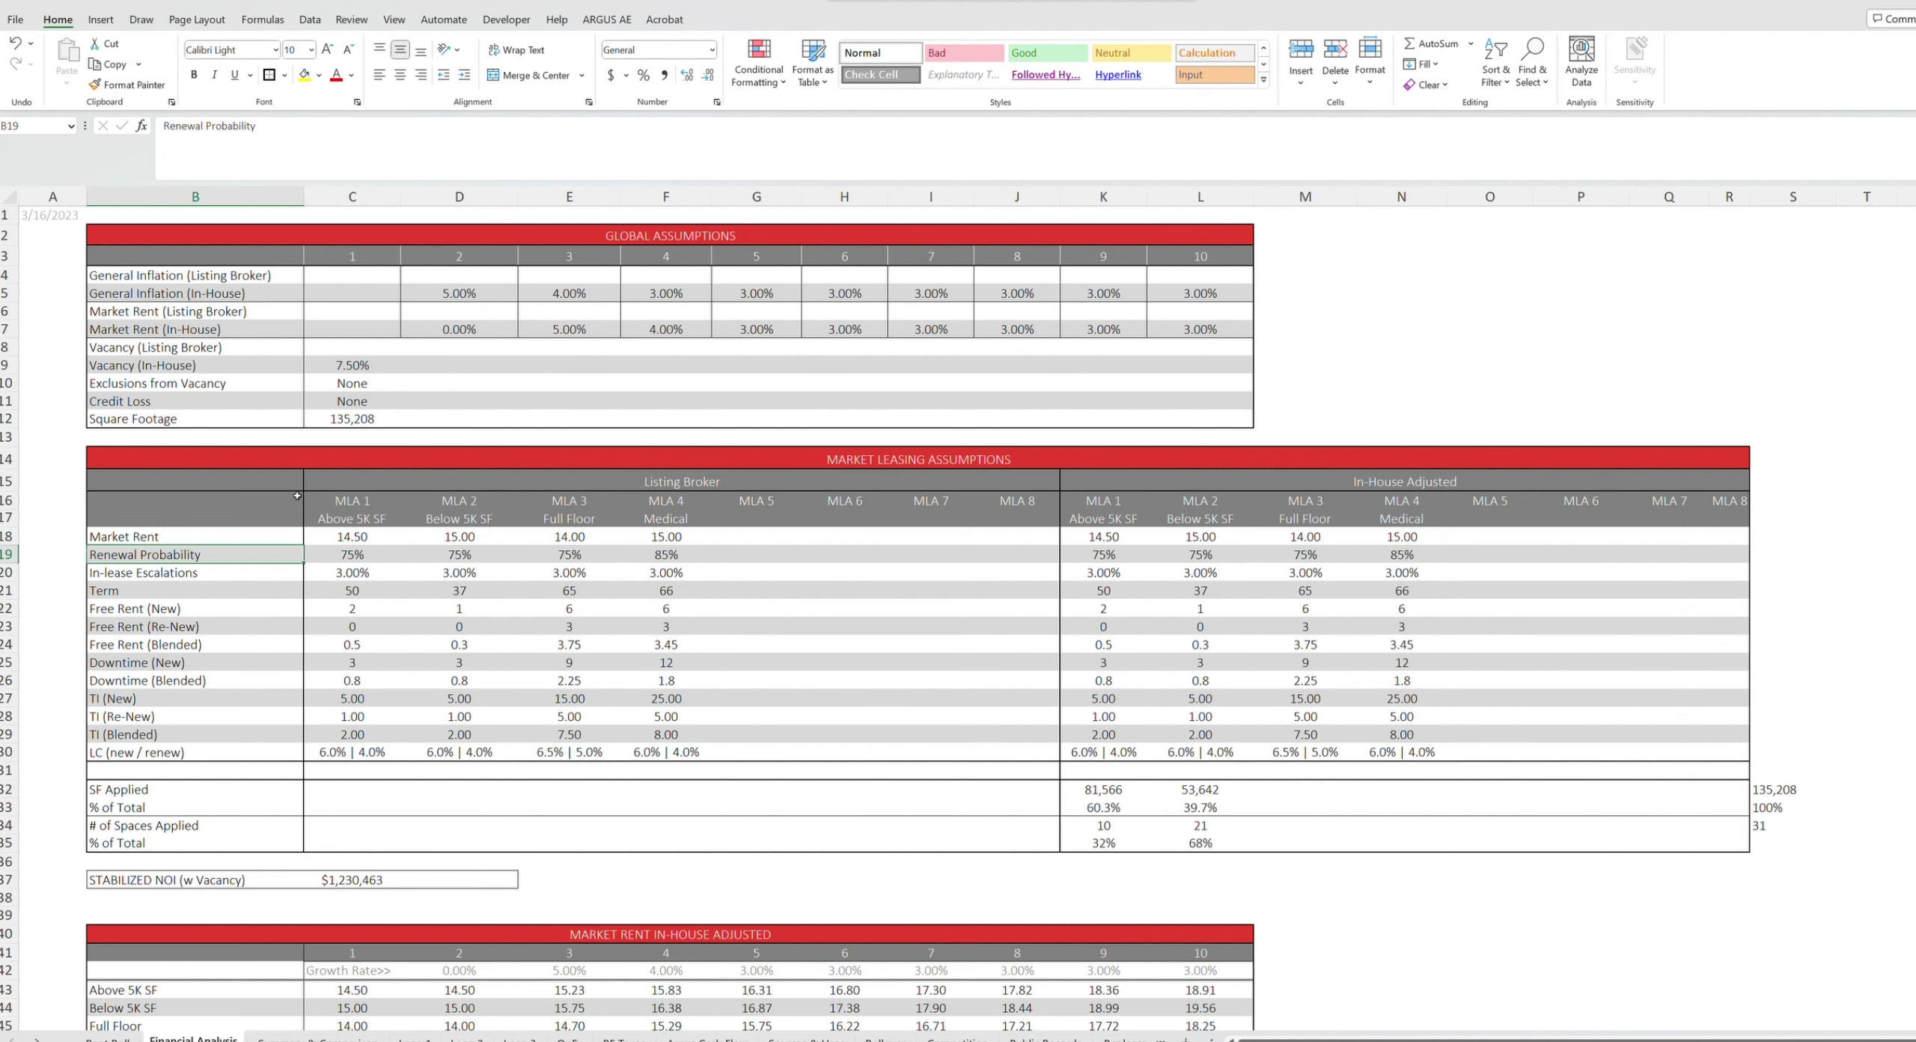
{"action": "key", "text": "Right"}
{"action": "key", "text": "Right"}
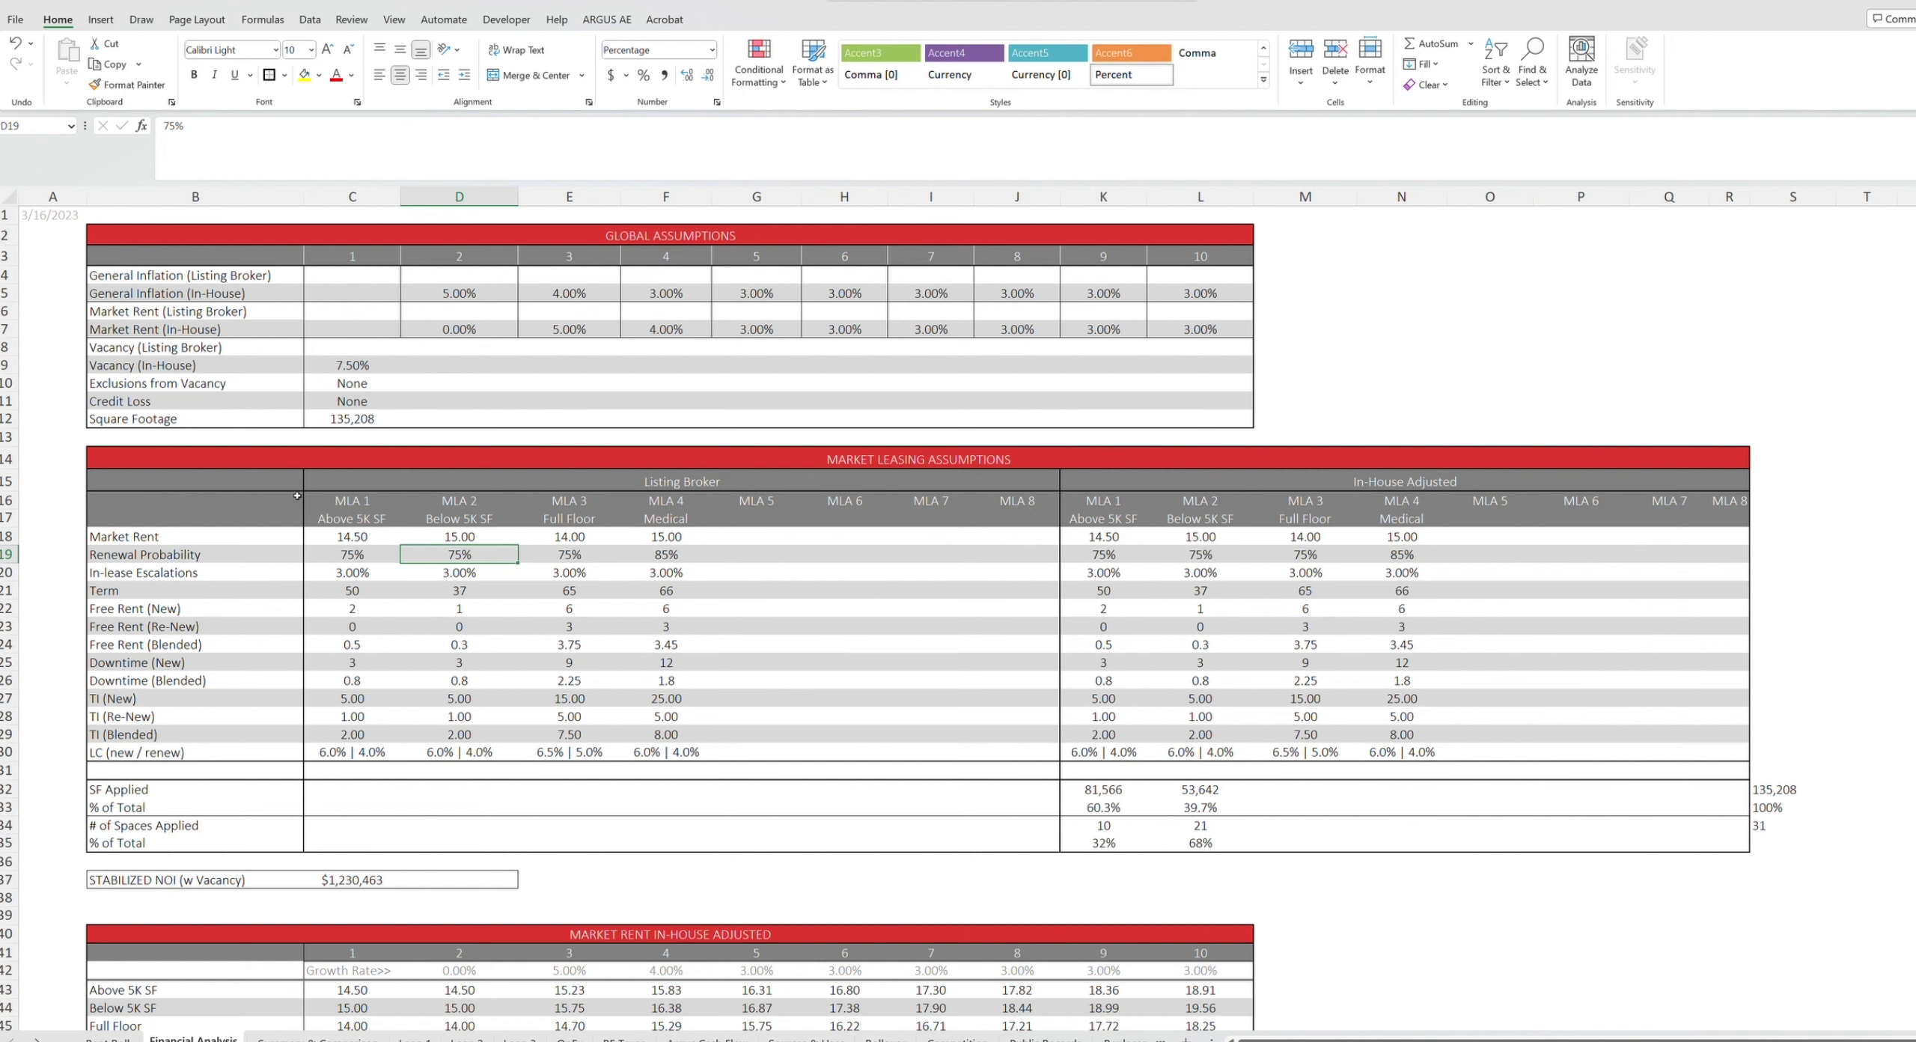
{"action": "key", "text": "Left"}
{"action": "key", "text": "Left"}
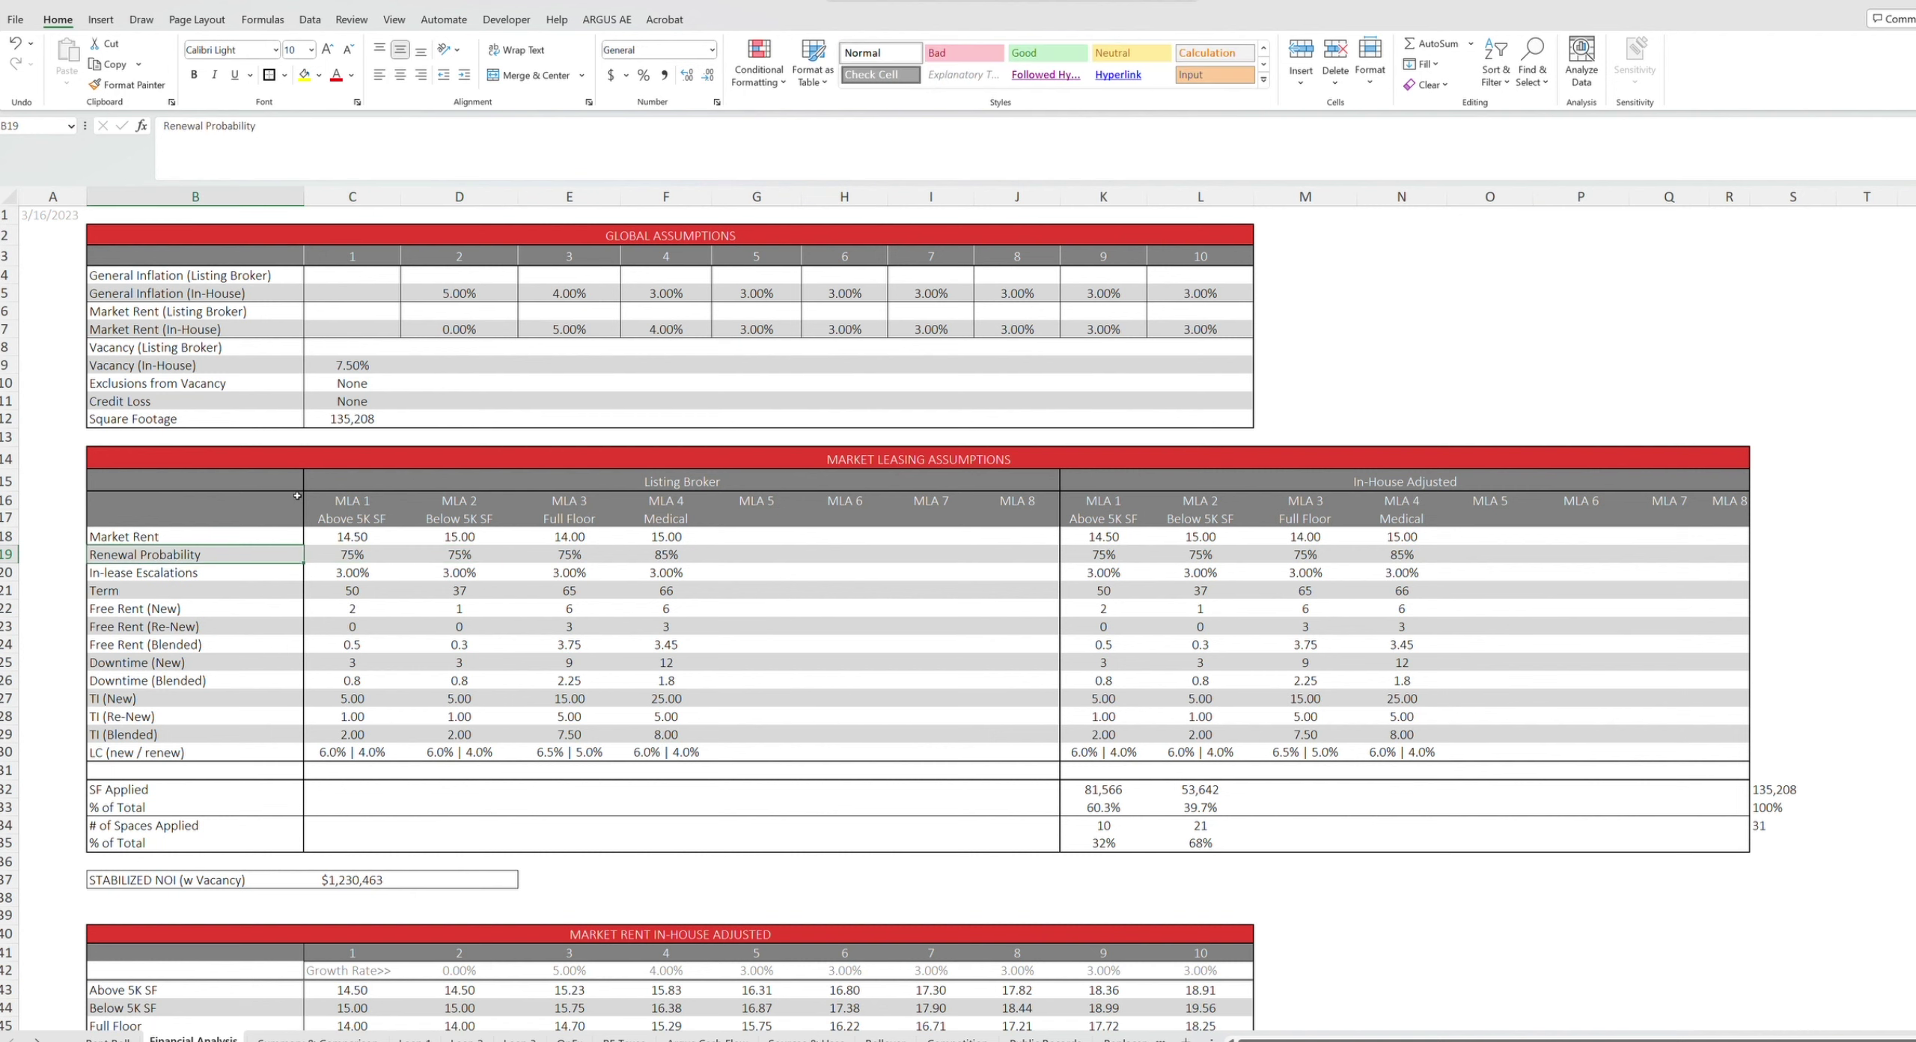
{"action": "key", "text": "Right"}
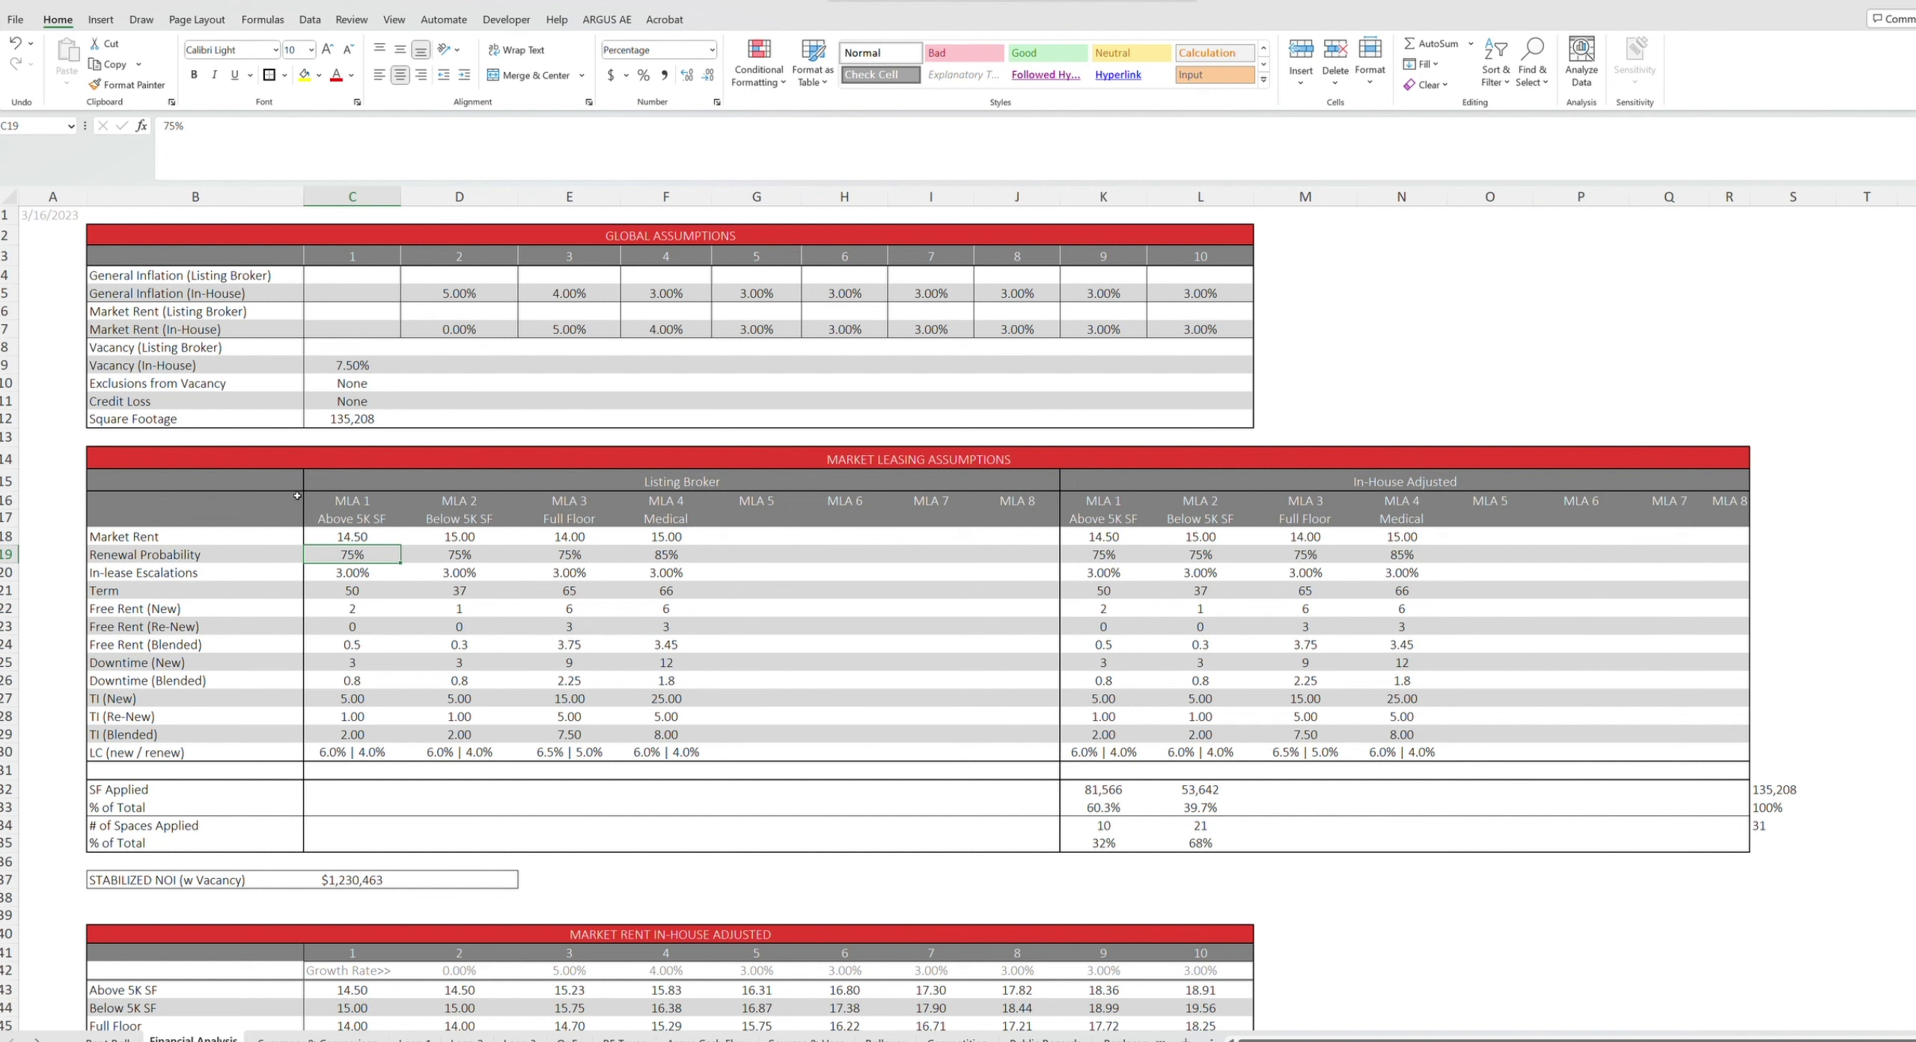
{"action": "key", "text": "Right"}
{"action": "key", "text": "Right"}
{"action": "key", "text": "Left"}
{"action": "key", "text": "Left"}
{"action": "key", "text": "Right"}
{"action": "key", "text": "Right"}
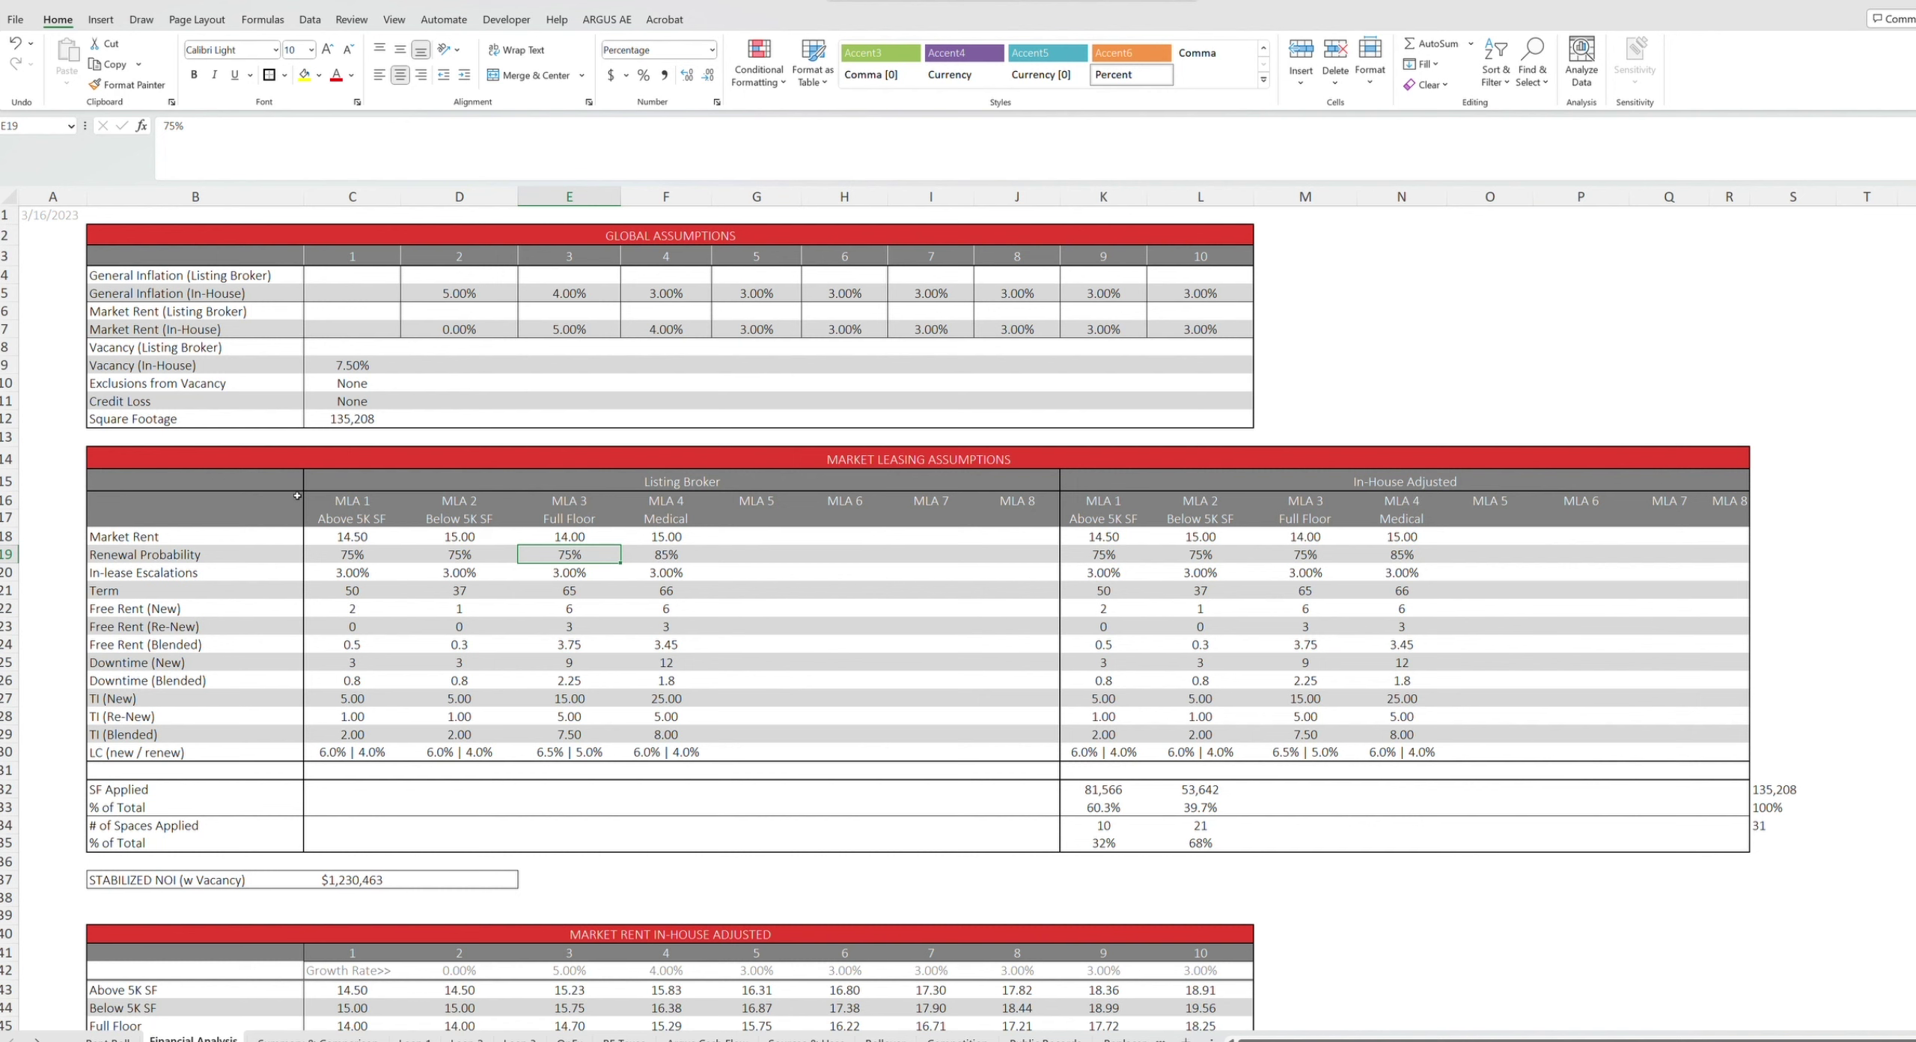
{"action": "key", "text": "Right"}
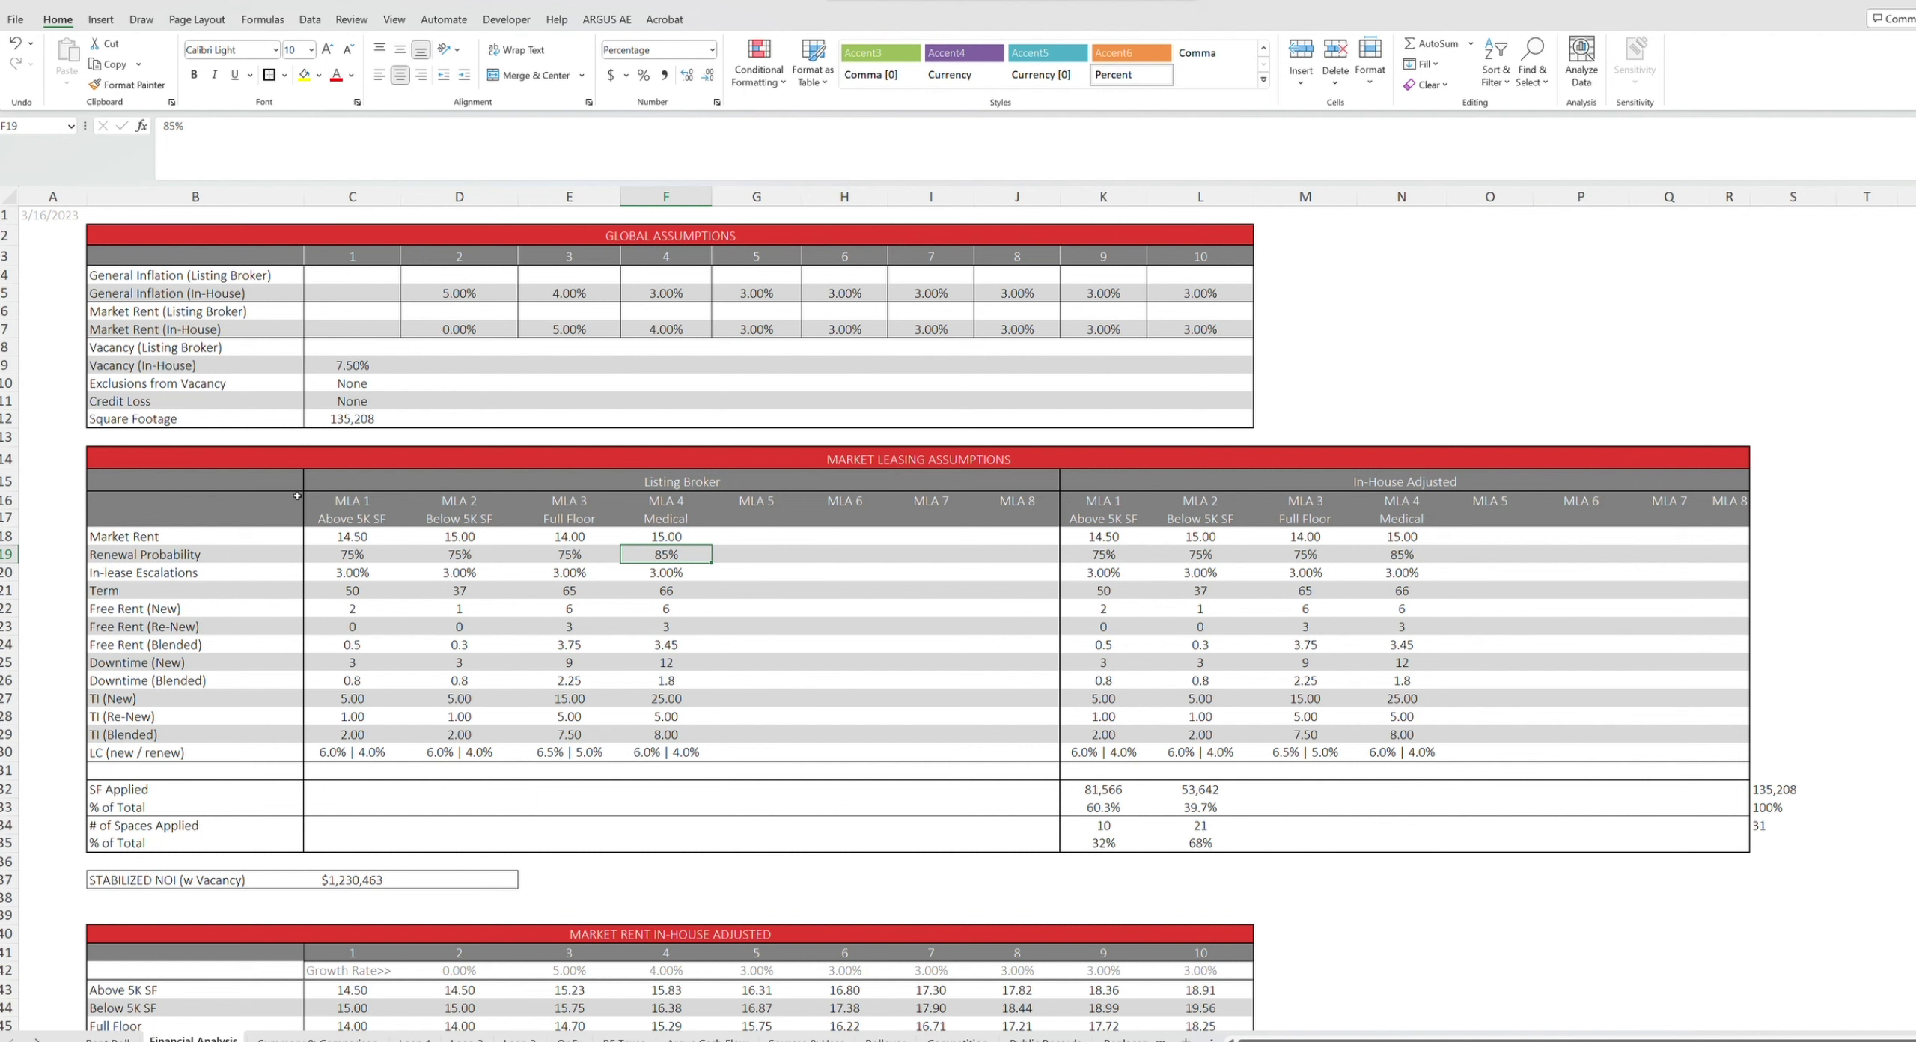
{"action": "key", "text": "Left"}
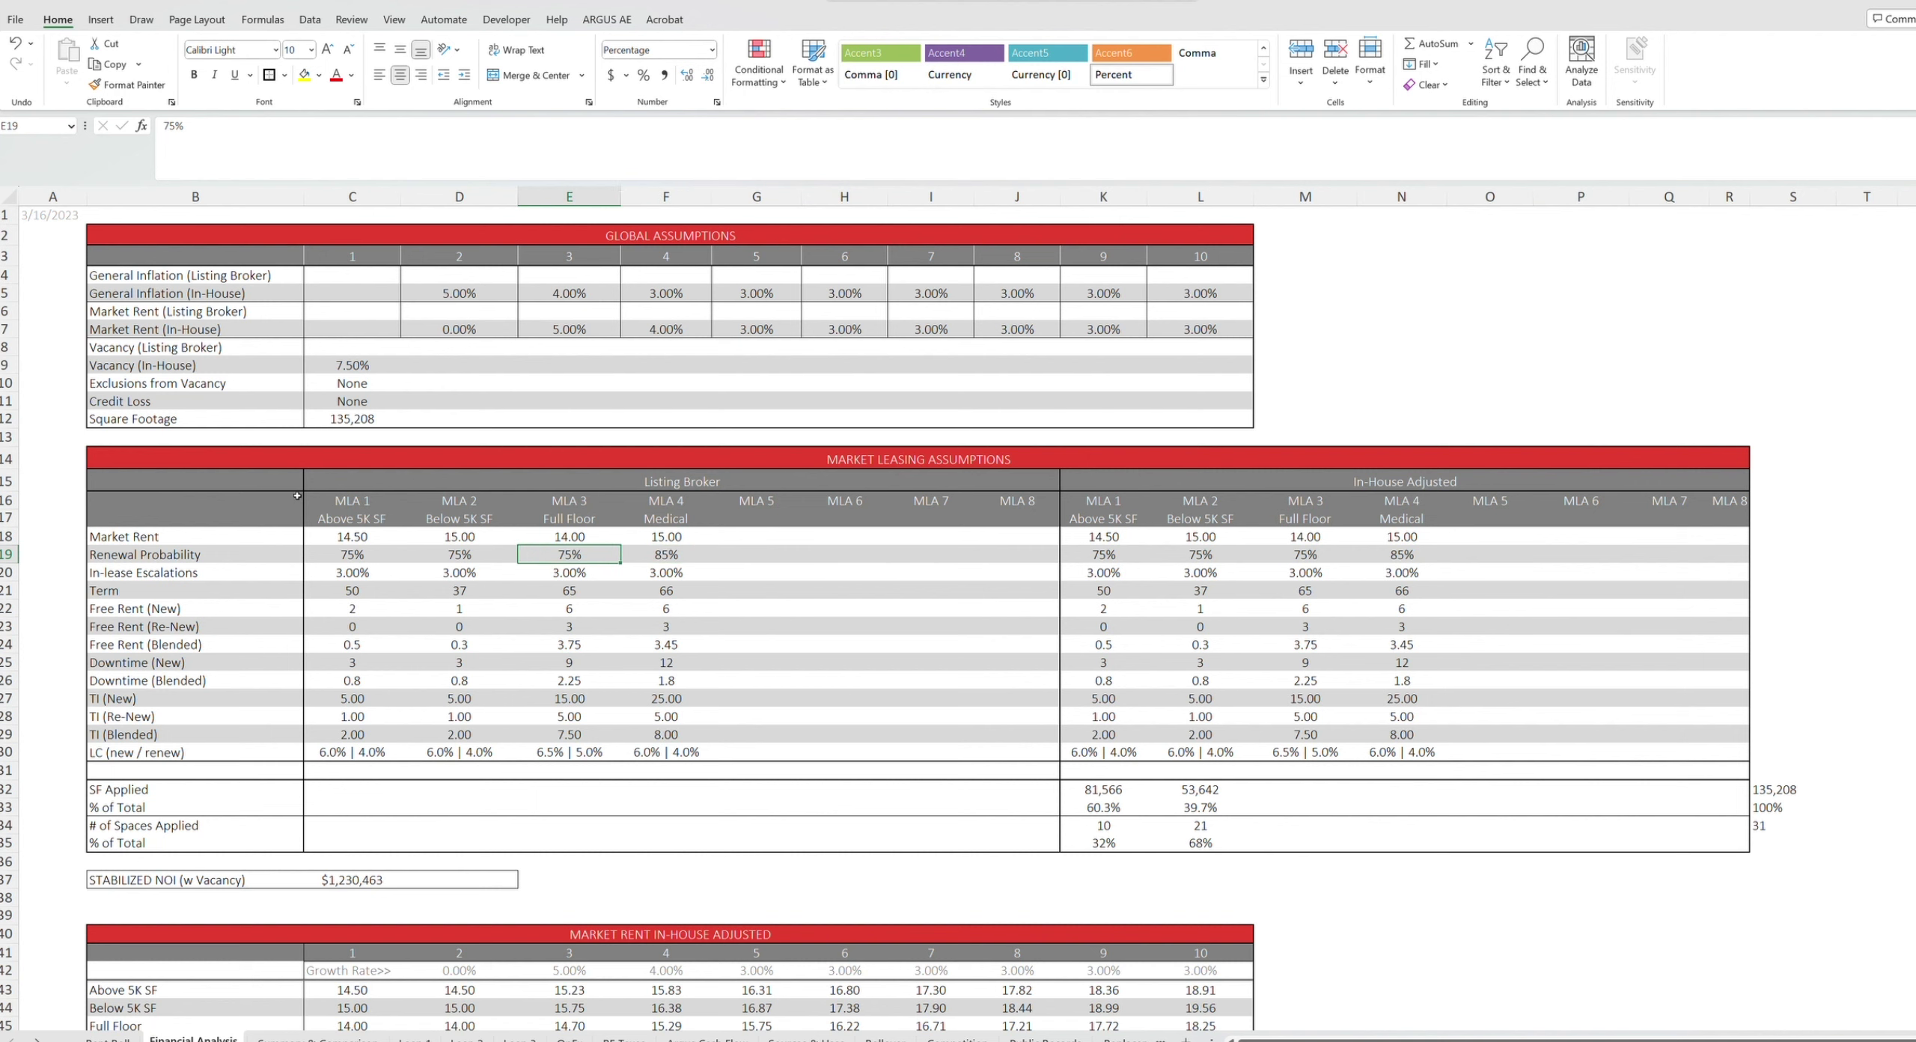
Check the in-lease escalations for MLA 1 and compare the lease terms of the Above 5K SF and Below 5K SF categories
{"action": "key", "text": "Left"}
{"action": "key", "text": "Left"}
{"action": "key", "text": "Down"}
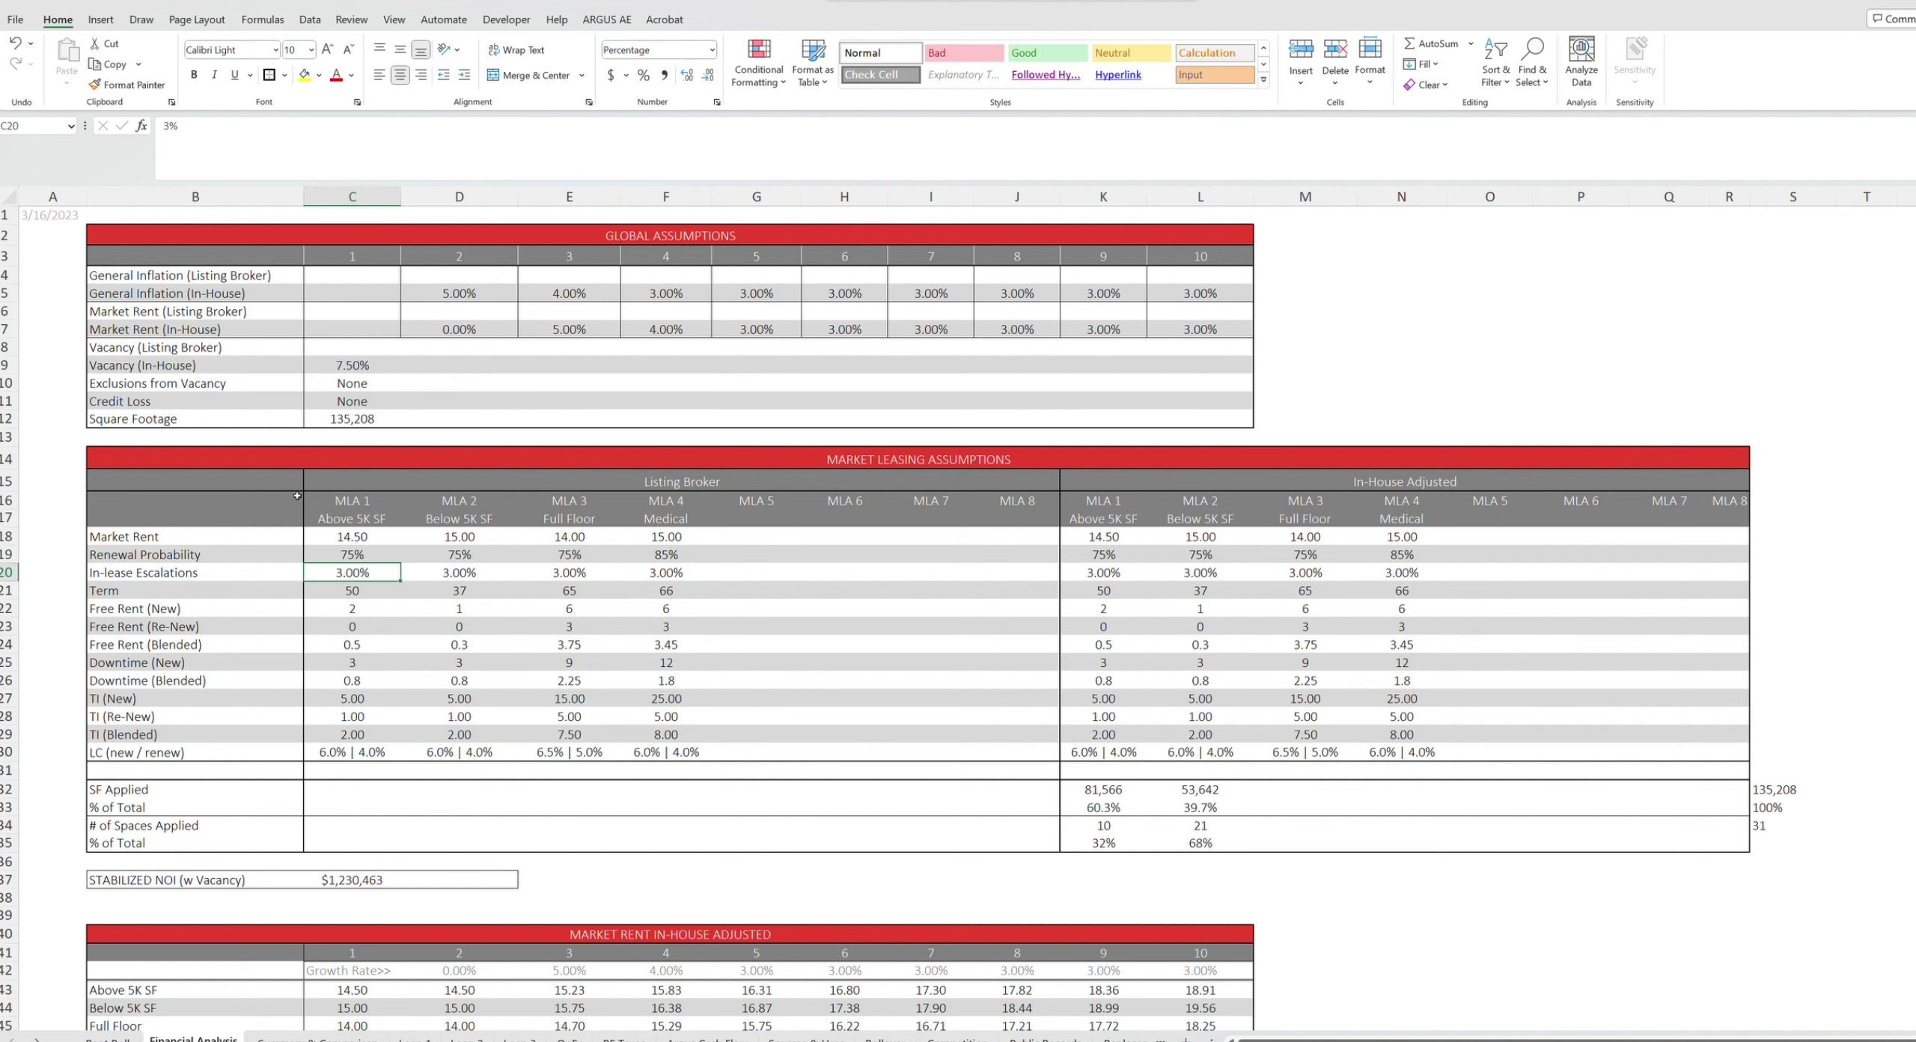
{"action": "key", "text": "Down"}
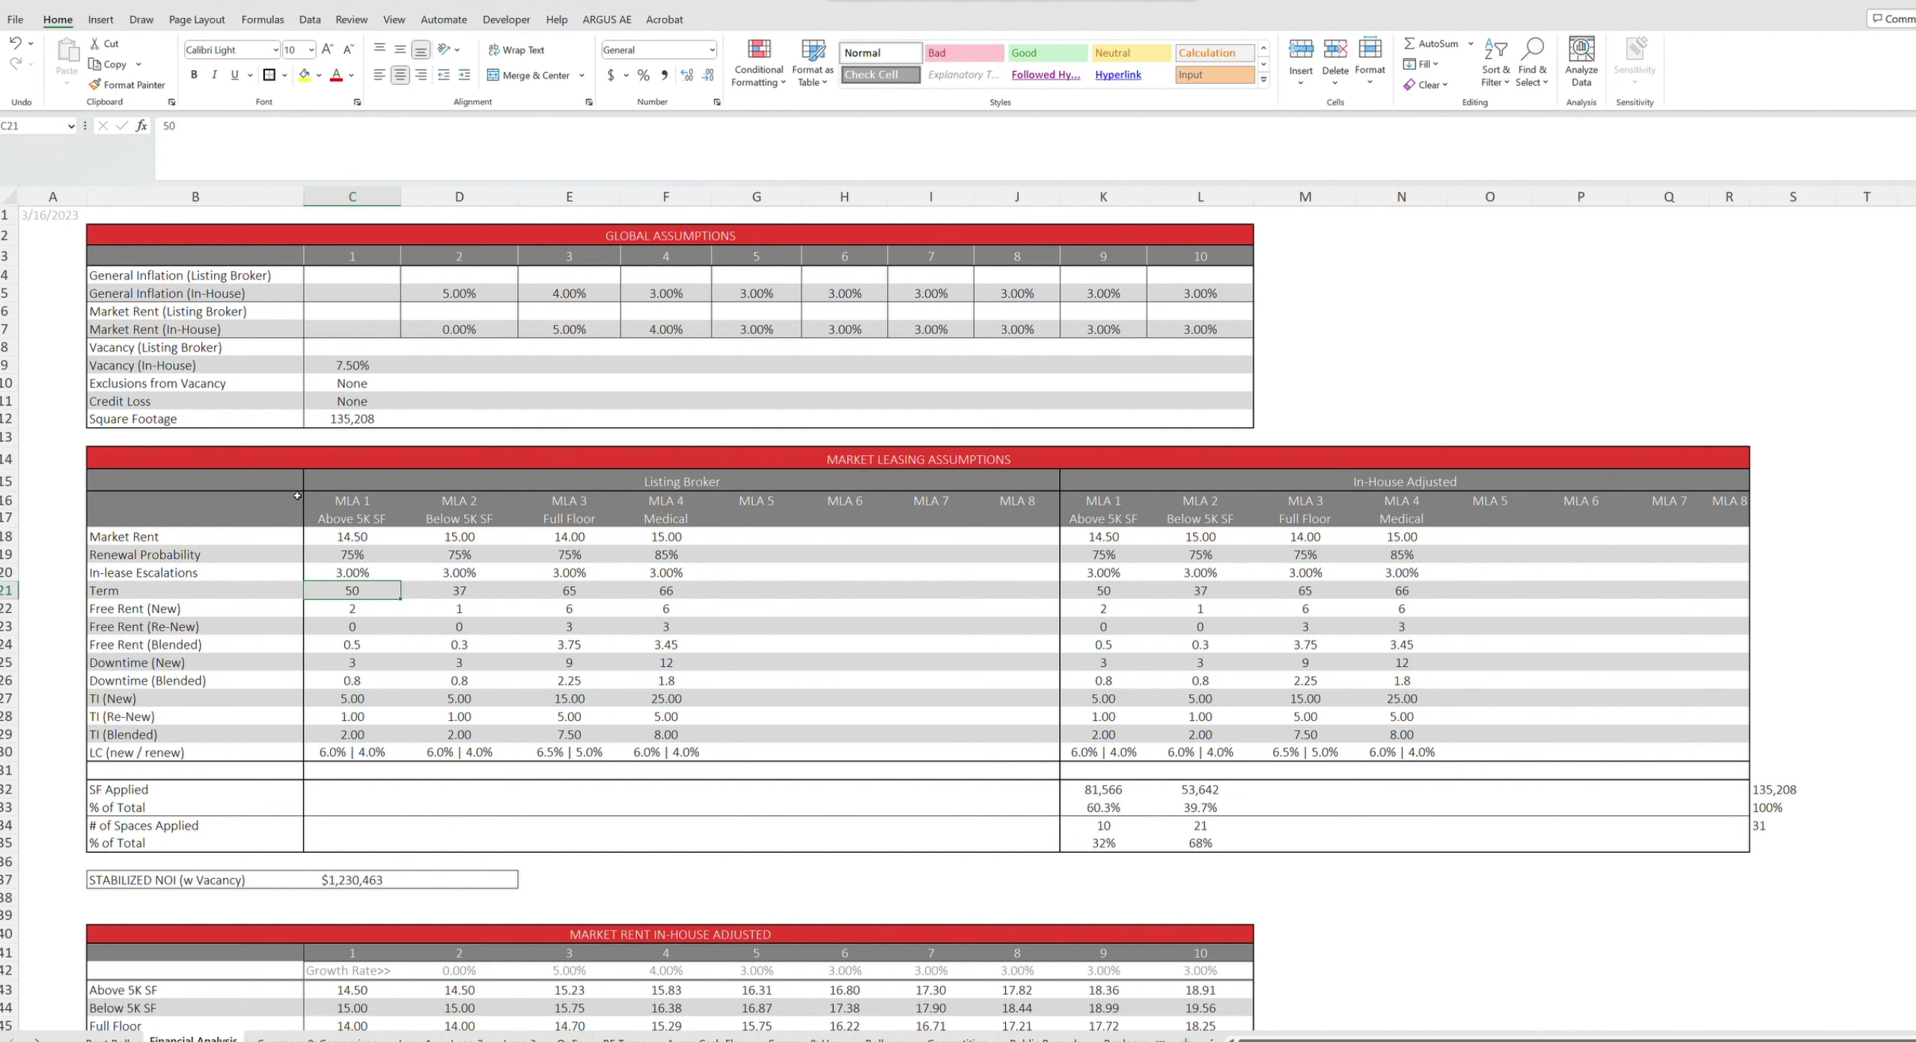
{"action": "key", "text": "Right"}
{"action": "key", "text": "Up"}
{"action": "key", "text": "Up"}
{"action": "key", "text": "Up"}
{"action": "key", "text": "Up"}
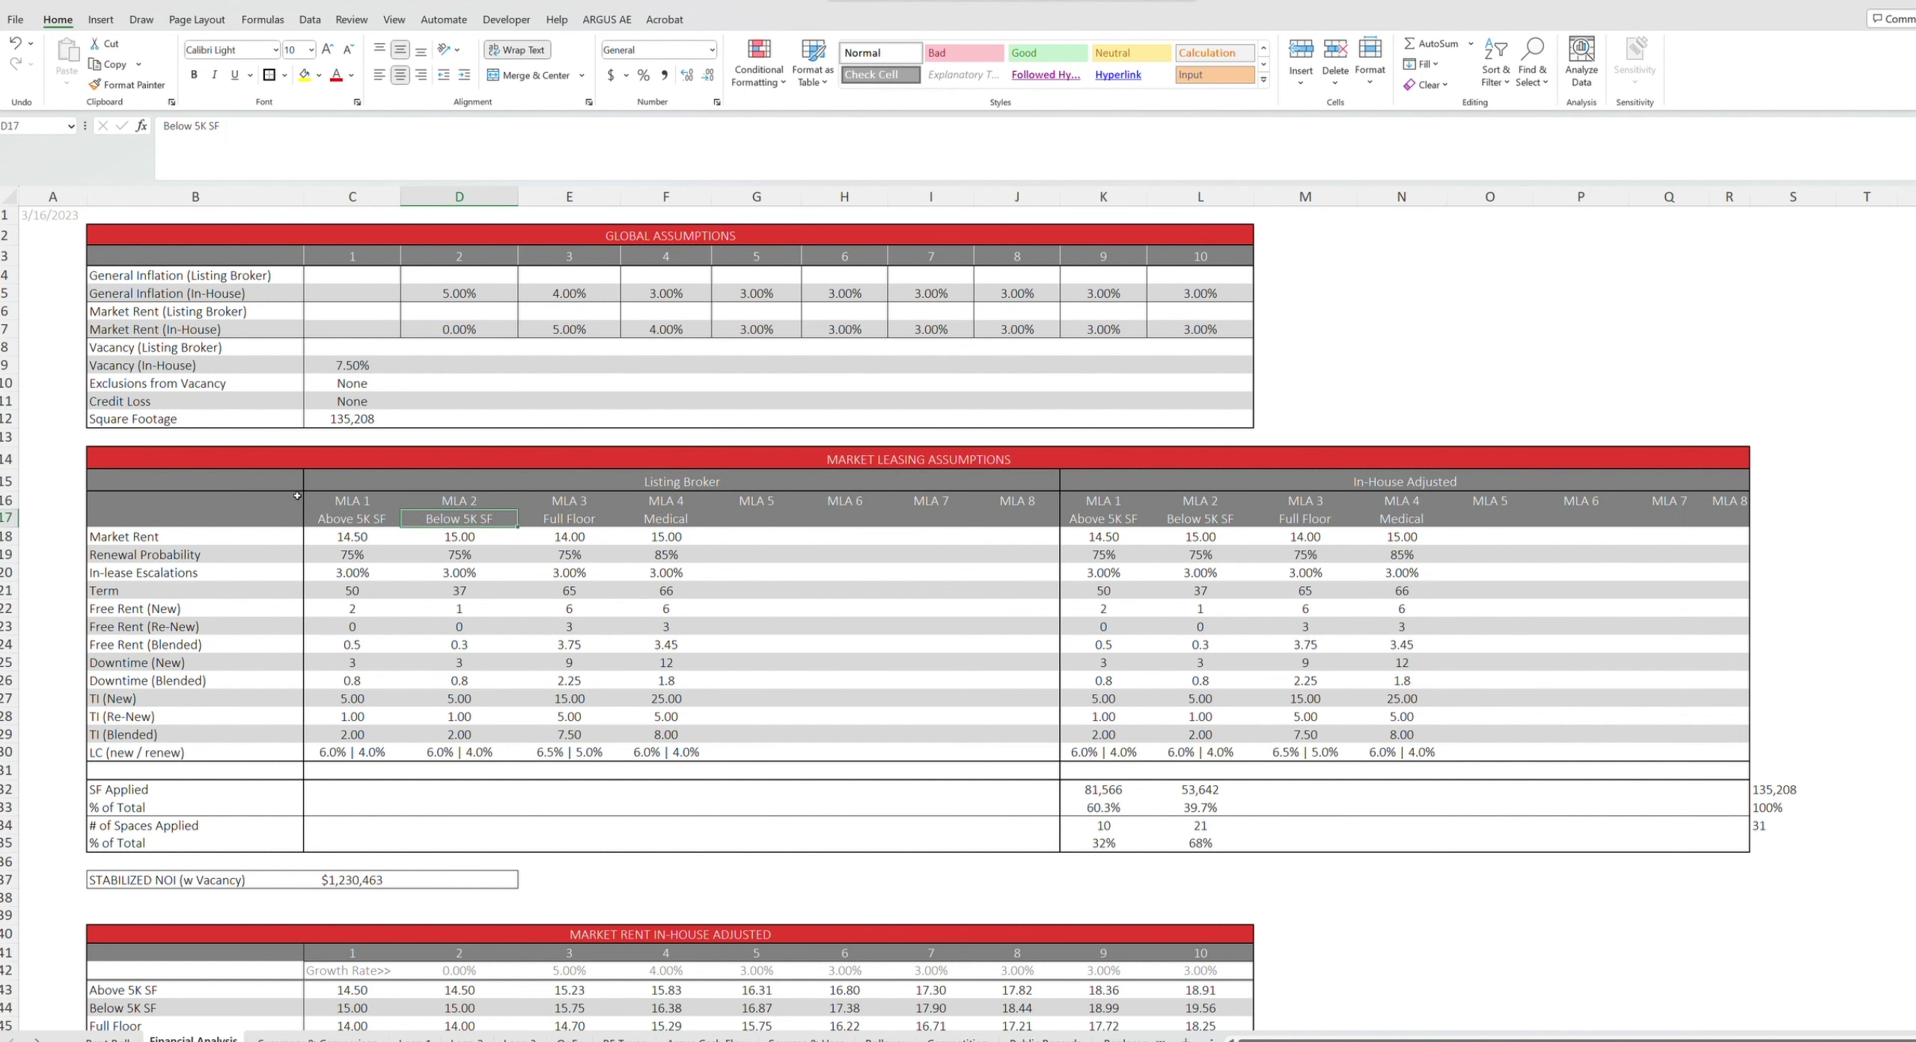
{"action": "key", "text": "Down"}
{"action": "key", "text": "Down"}
{"action": "key", "text": "Down"}
{"action": "key", "text": "Down"}
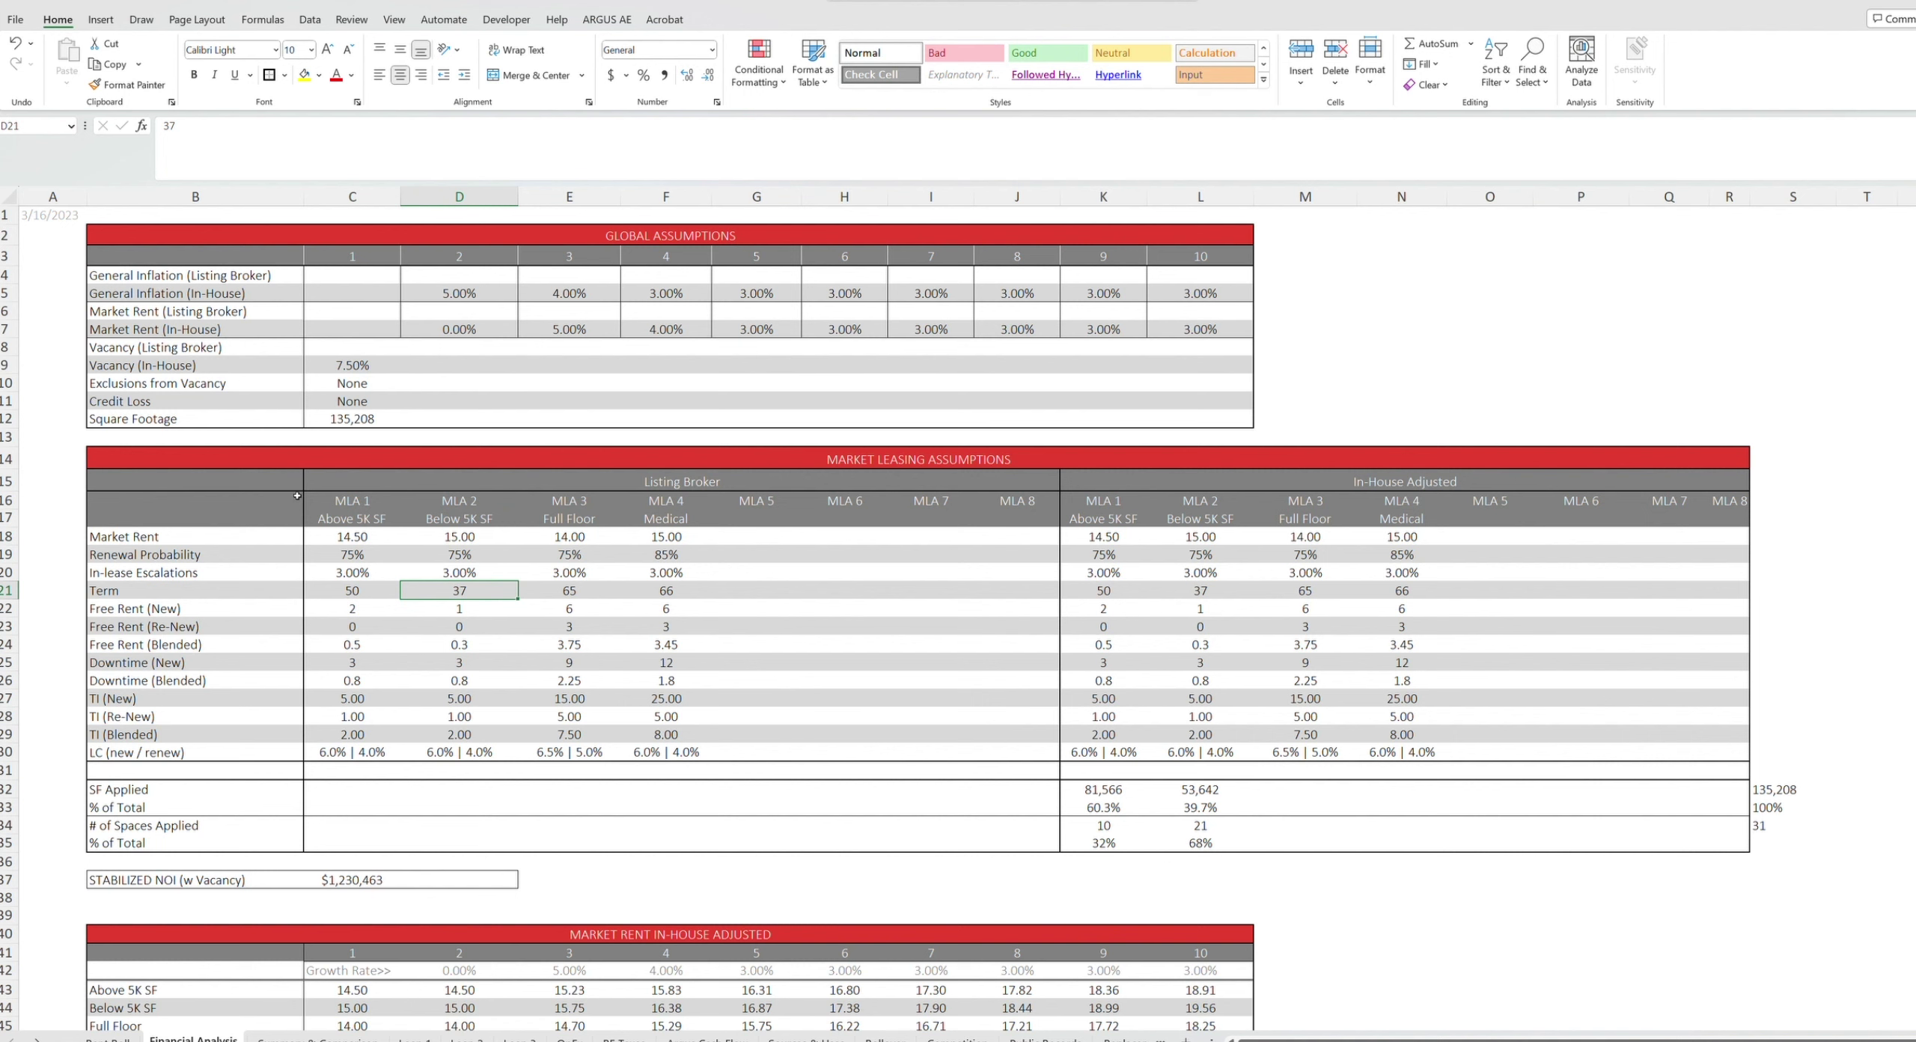
{"action": "key", "text": "Left"}
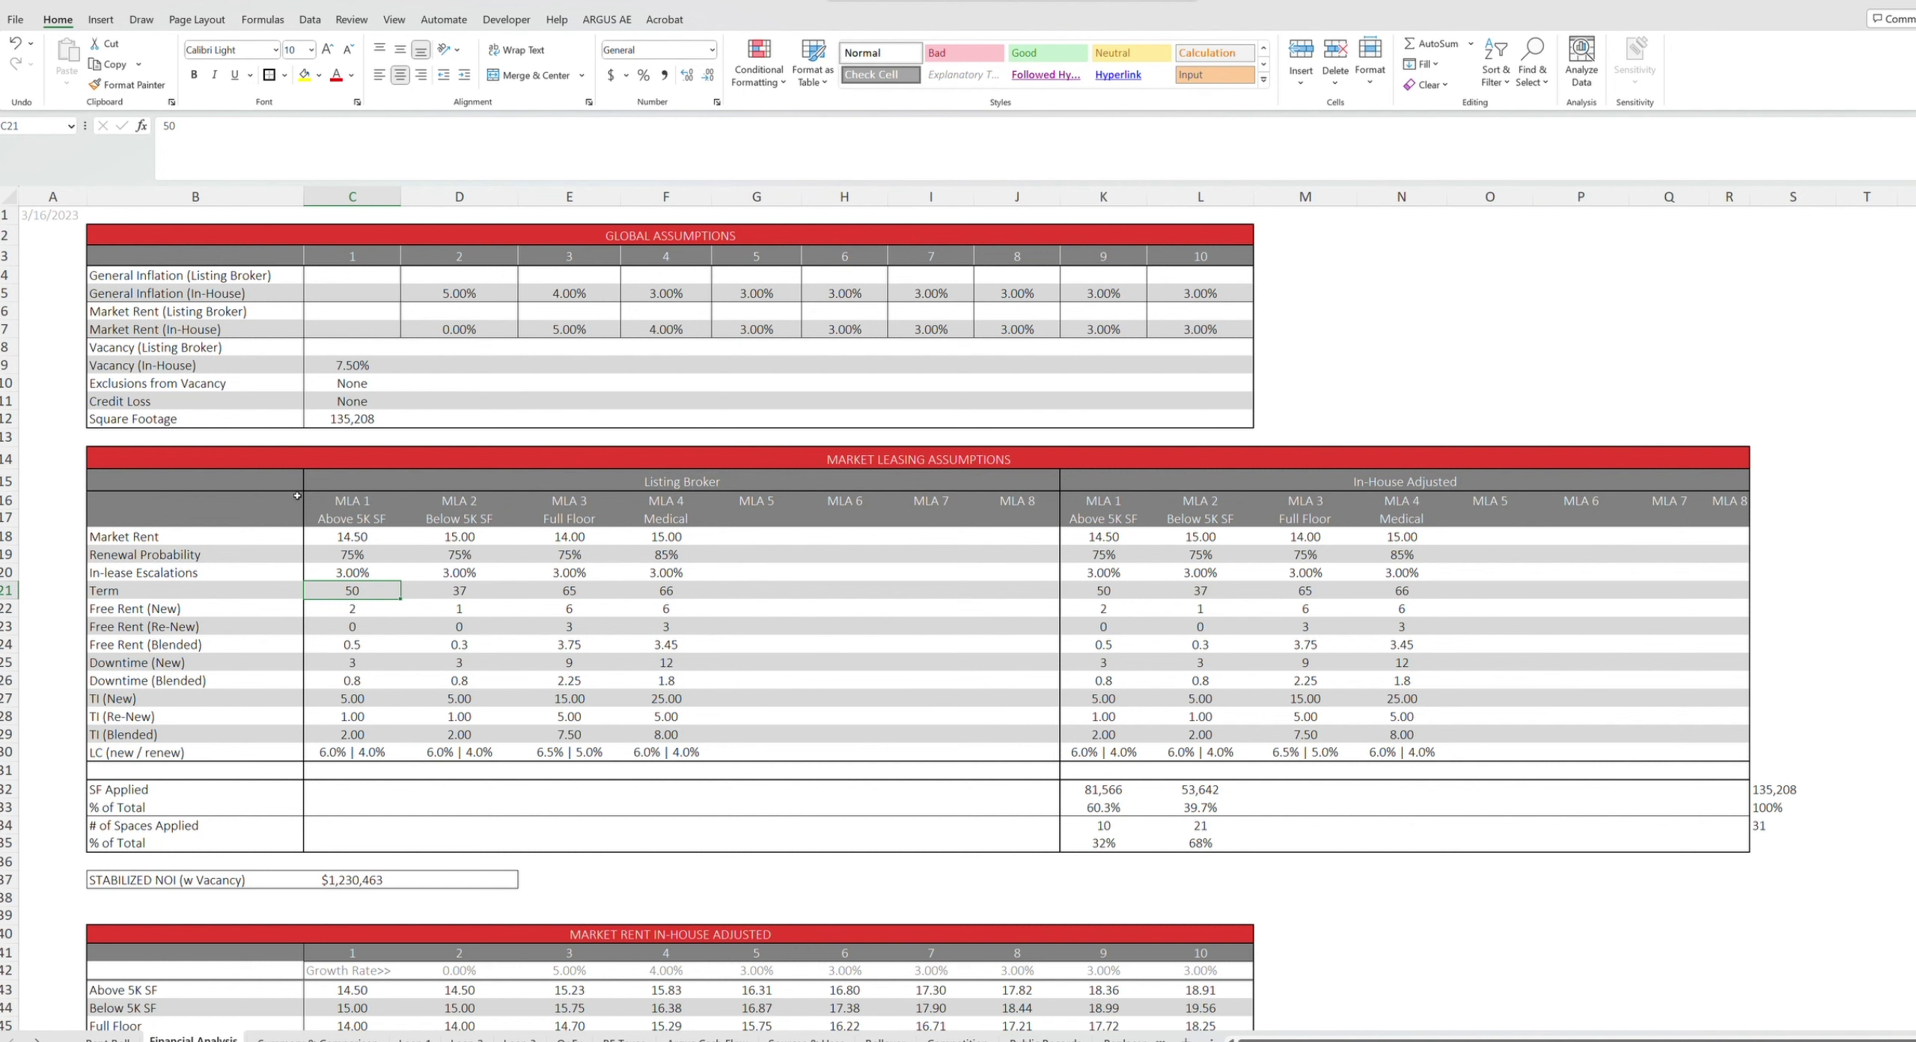
{"action": "key", "text": "shift+Right"}
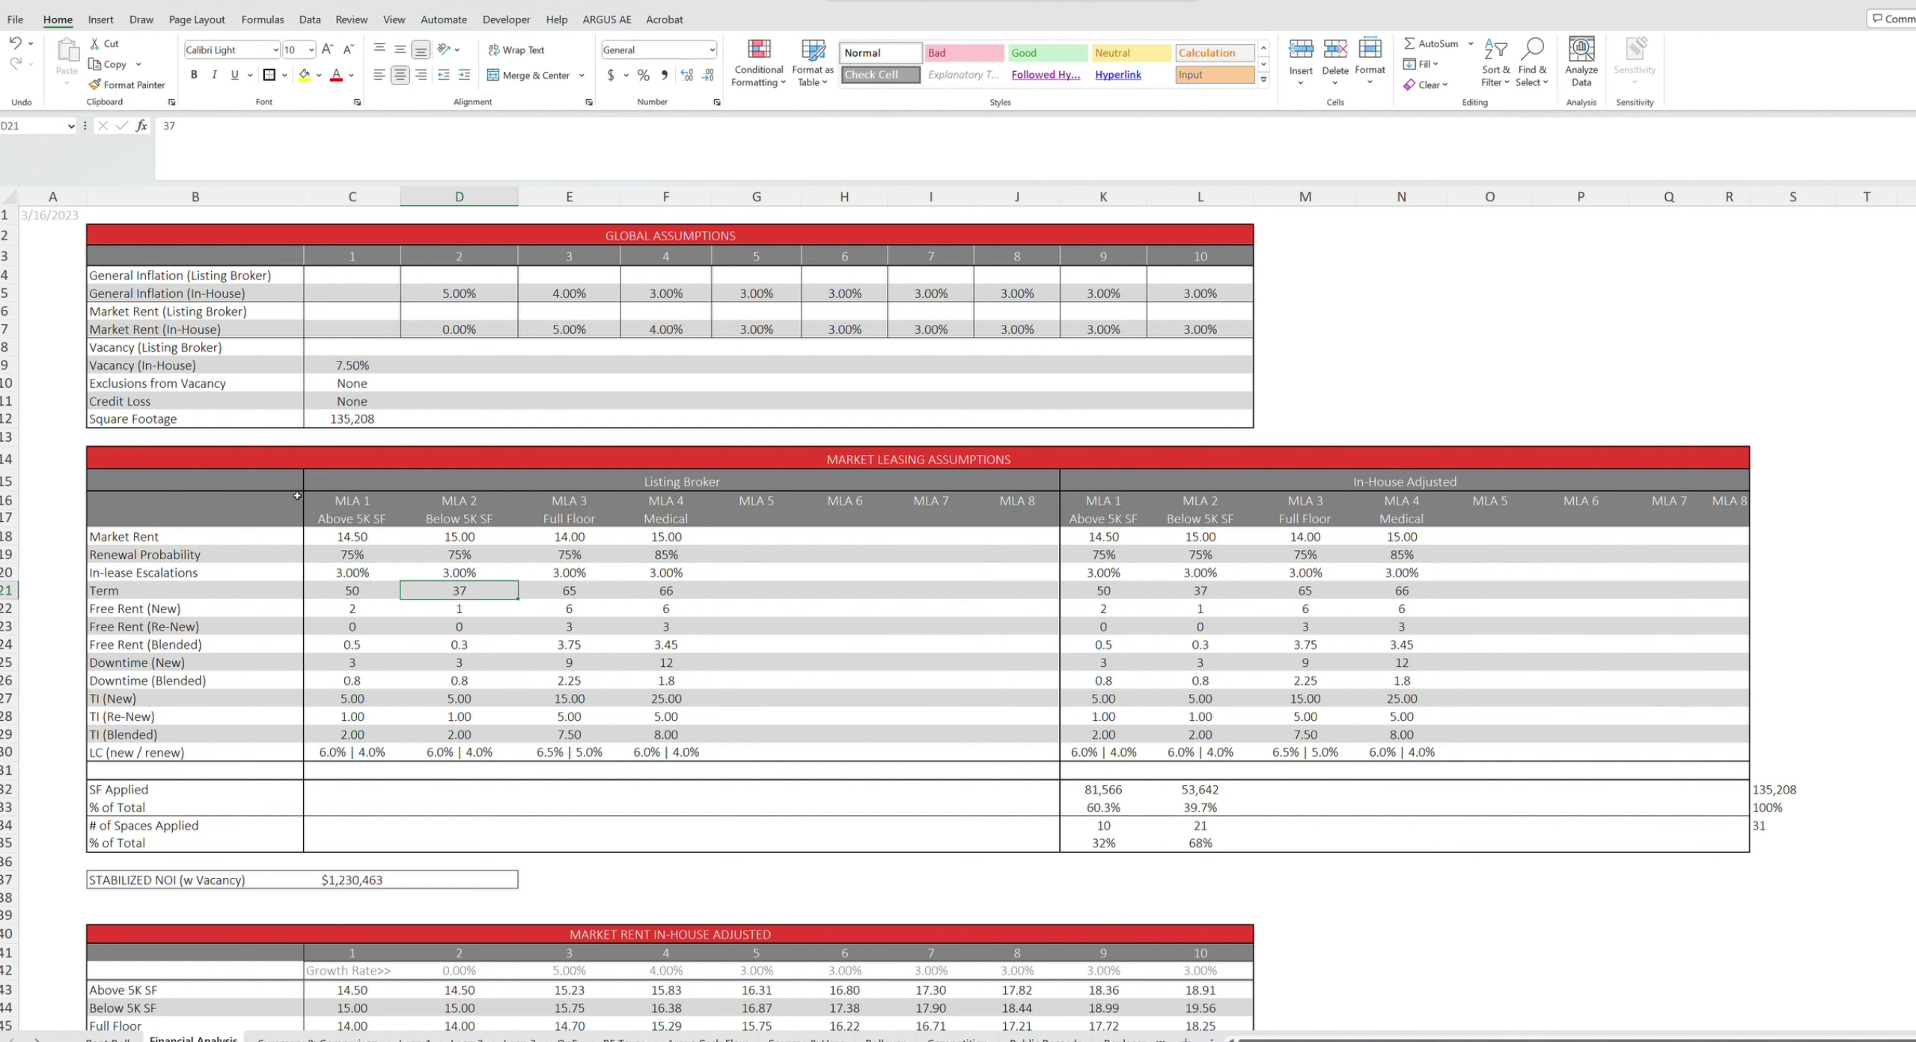
{"action": "key", "text": "shift+Left"}
Review the Free Rent (New) assumptions against the lease terms for the MLA 1 to MLA 3 categories
{"action": "key", "text": "Right"}
{"action": "key", "text": "Down"}
{"action": "key", "text": "Left"}
{"action": "key", "text": "Left"}
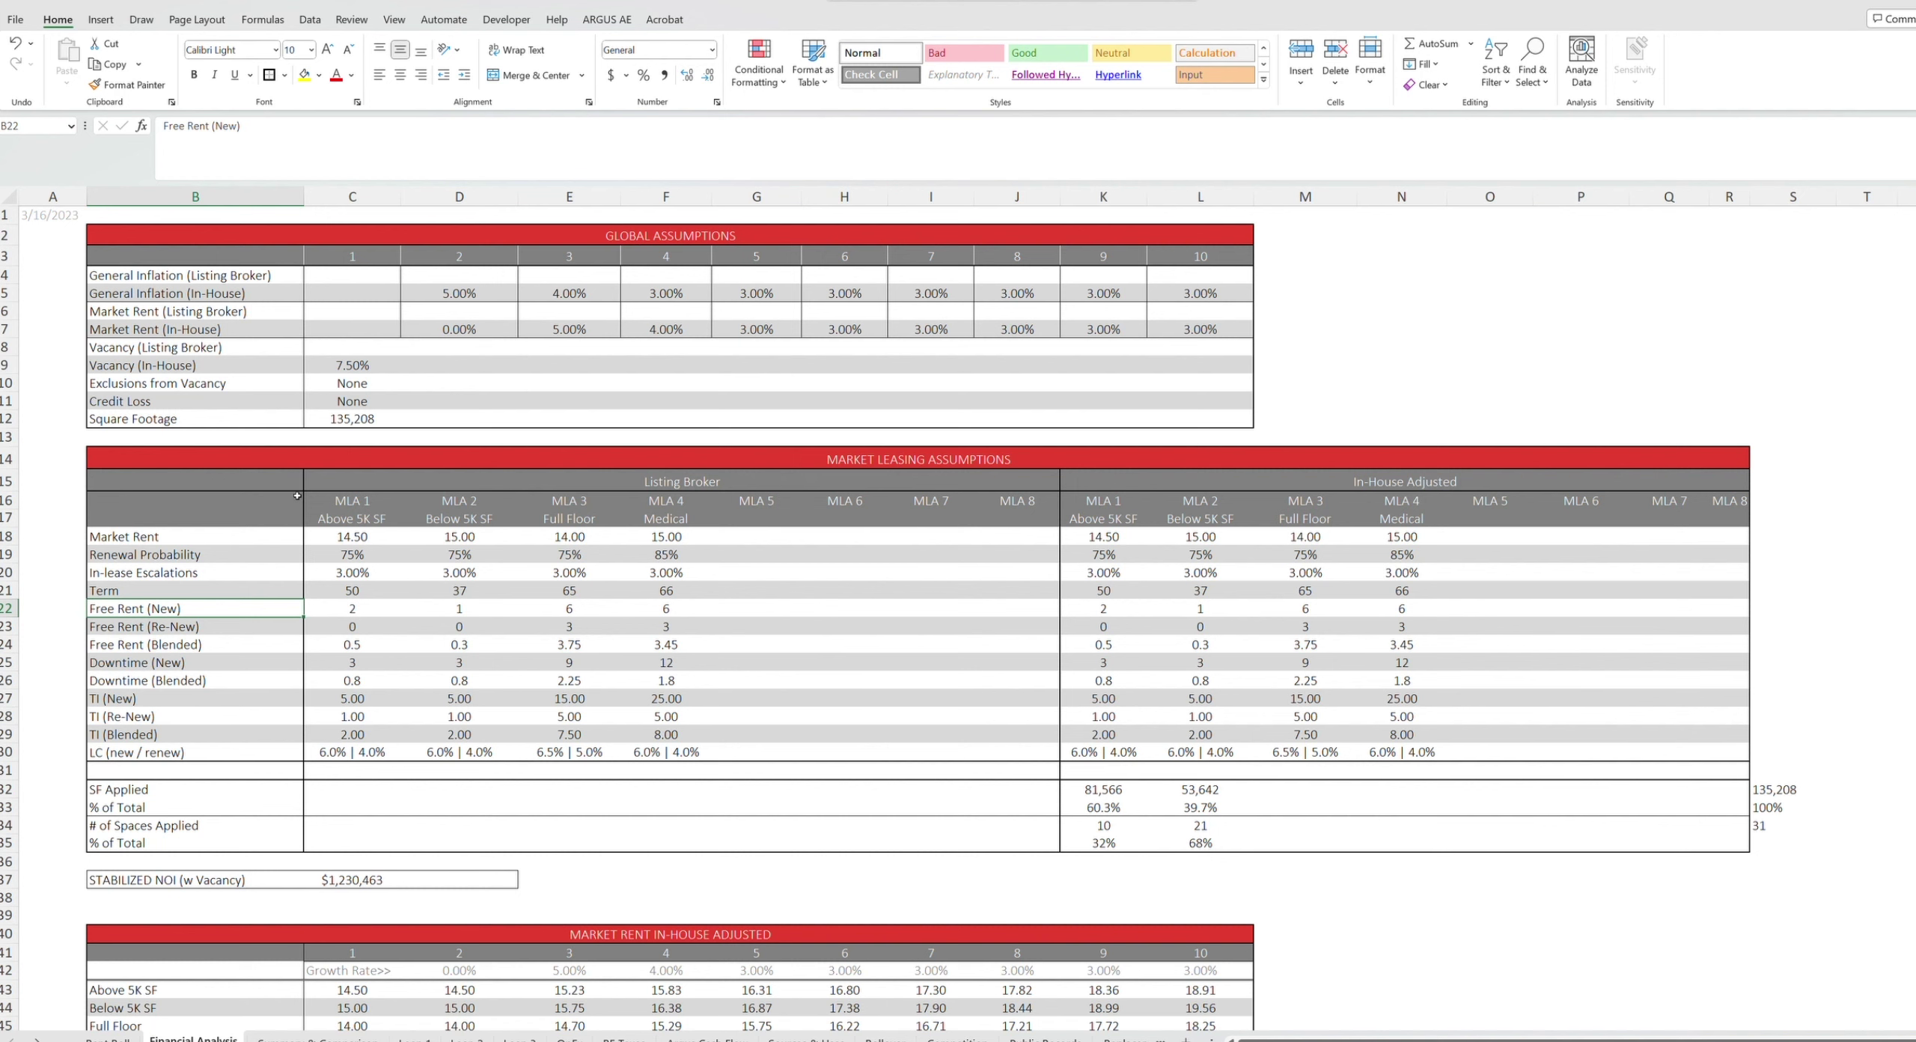
{"action": "key", "text": "Right"}
{"action": "key", "text": "Right"}
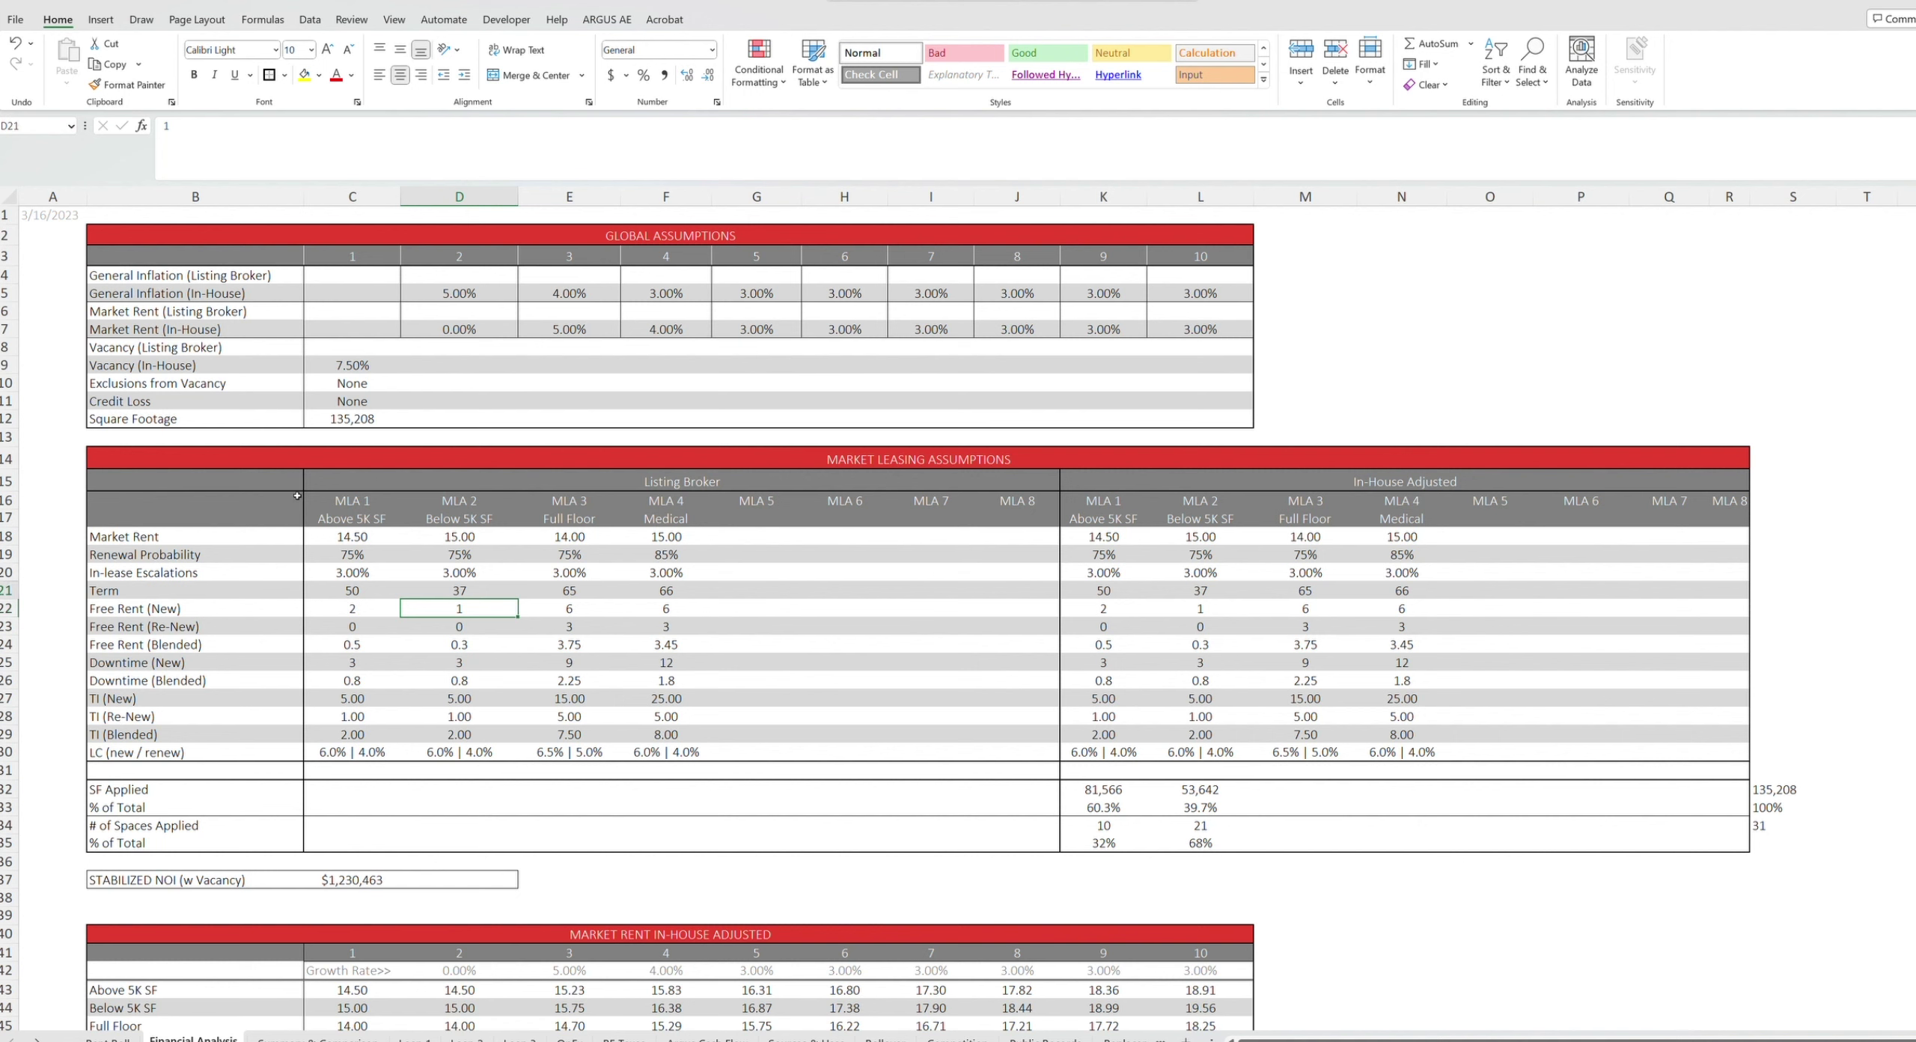
{"action": "key", "text": "Up"}
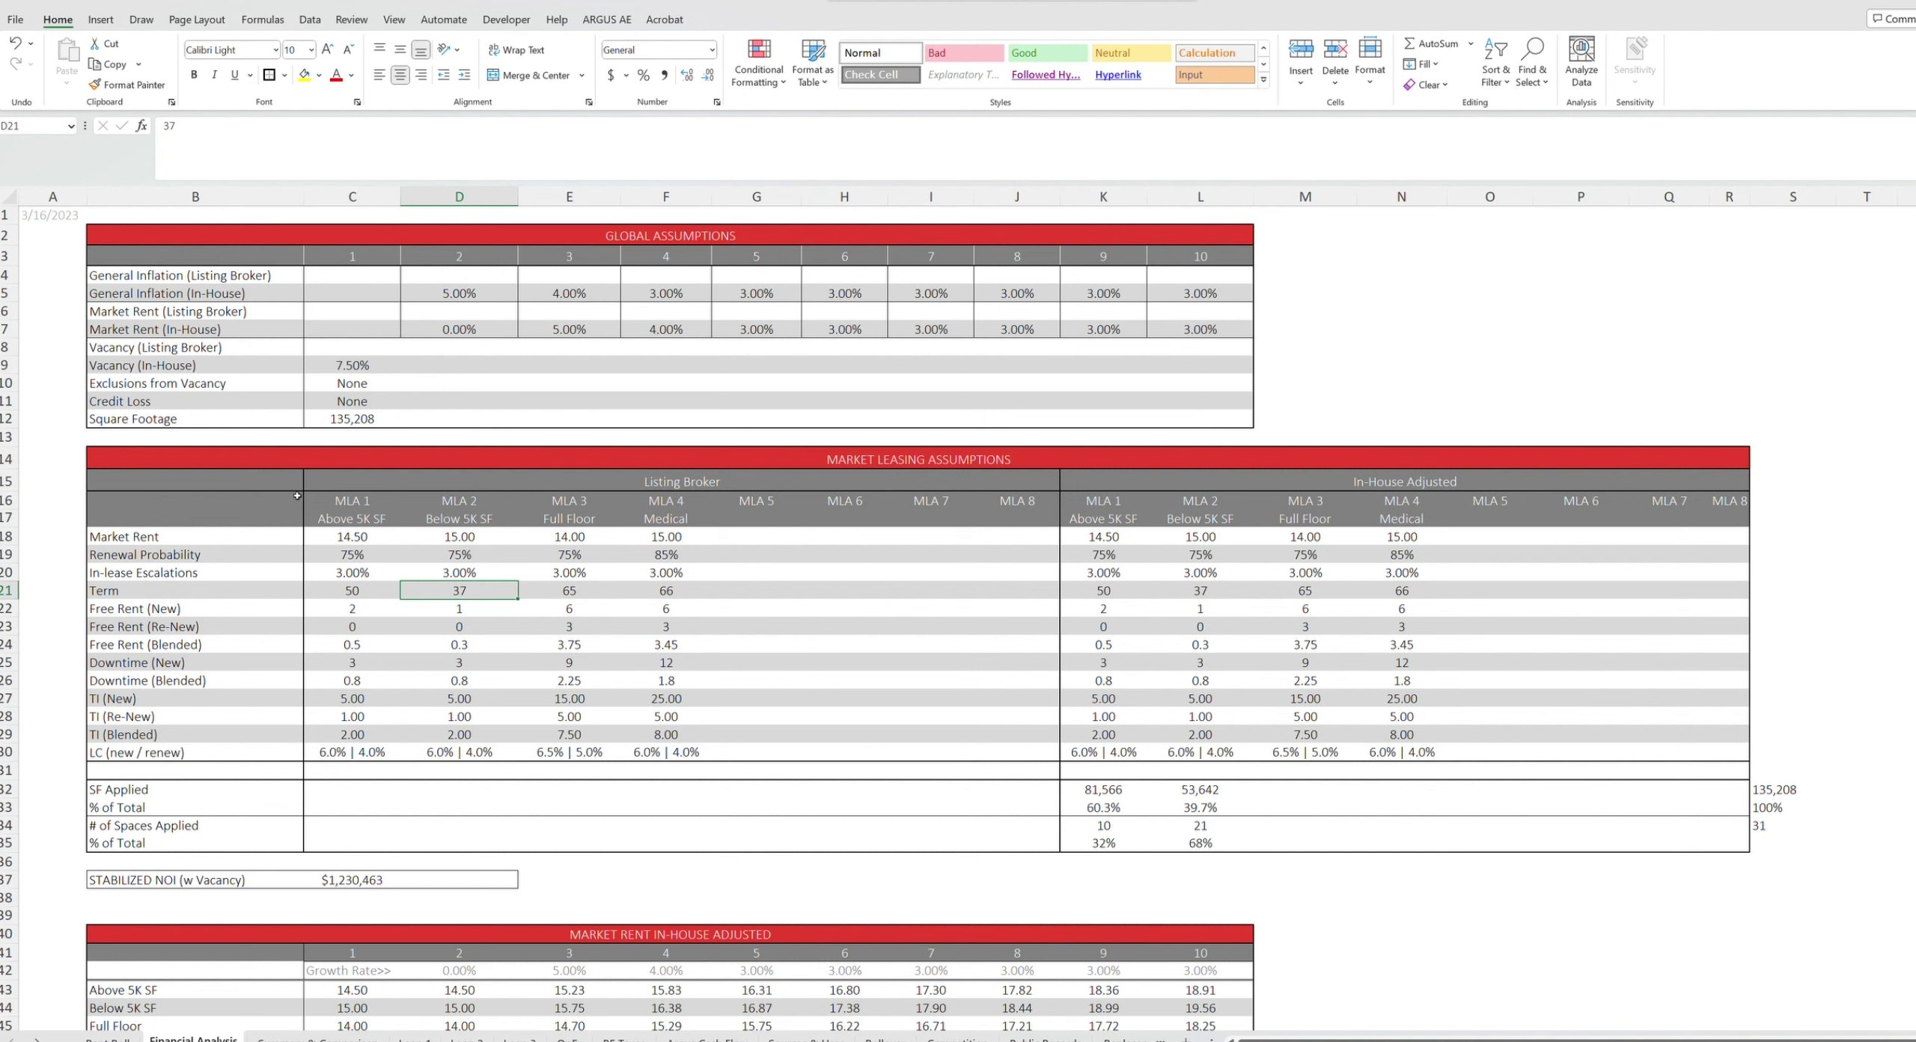
{"action": "key", "text": "Left"}
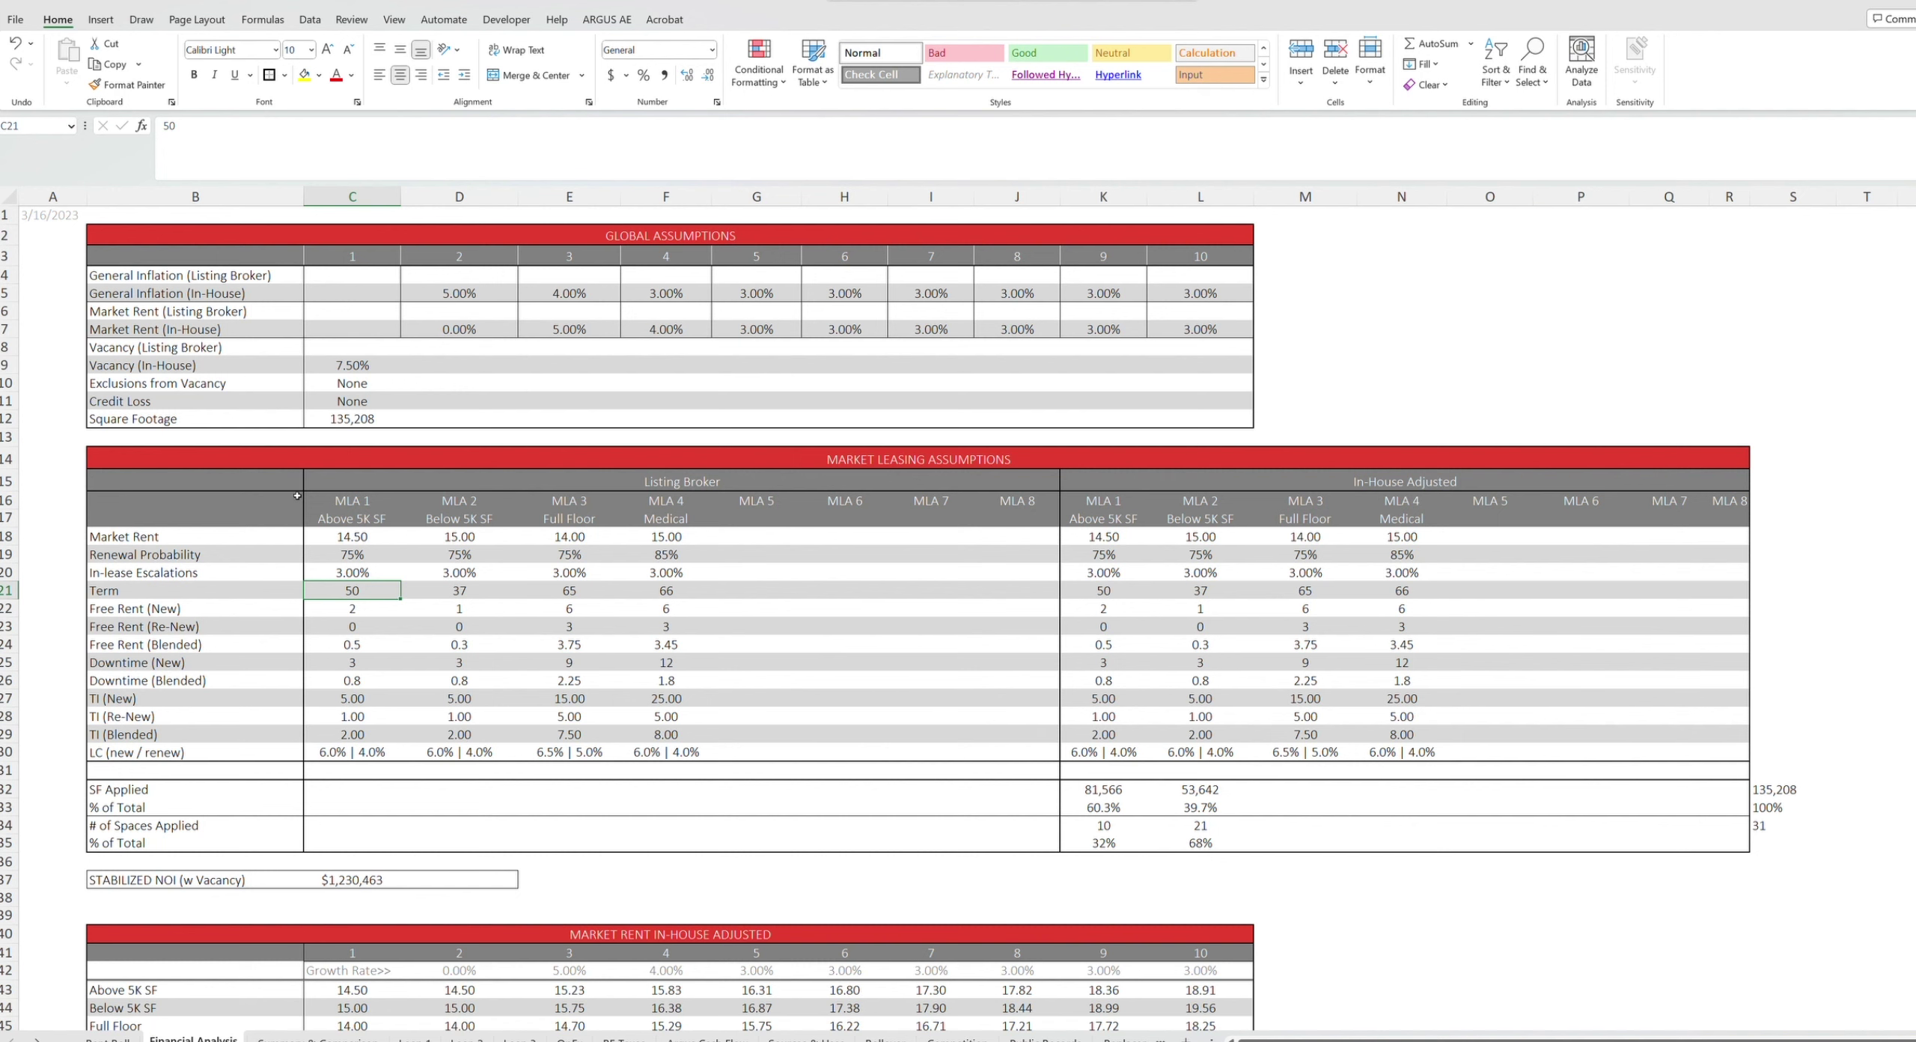
{"action": "key", "text": "Right"}
{"action": "key", "text": "Right"}
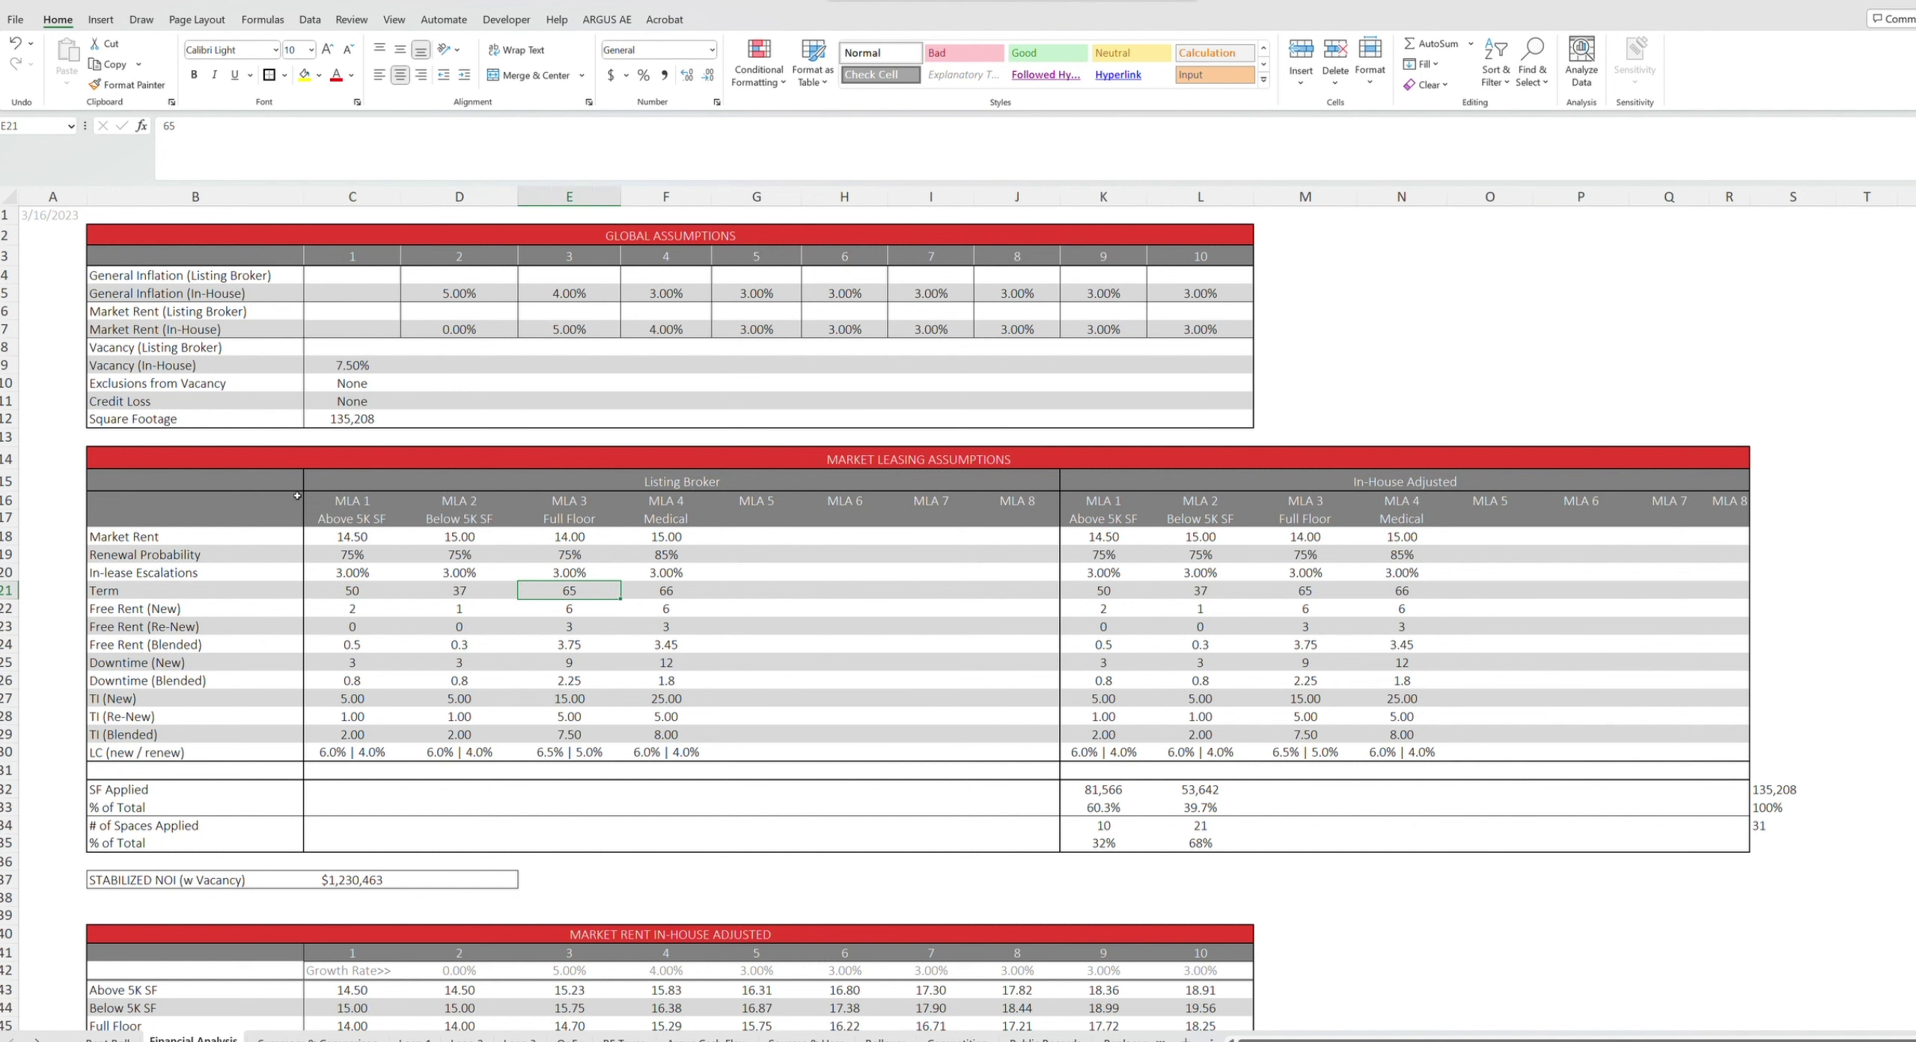
{"action": "key", "text": "Down"}
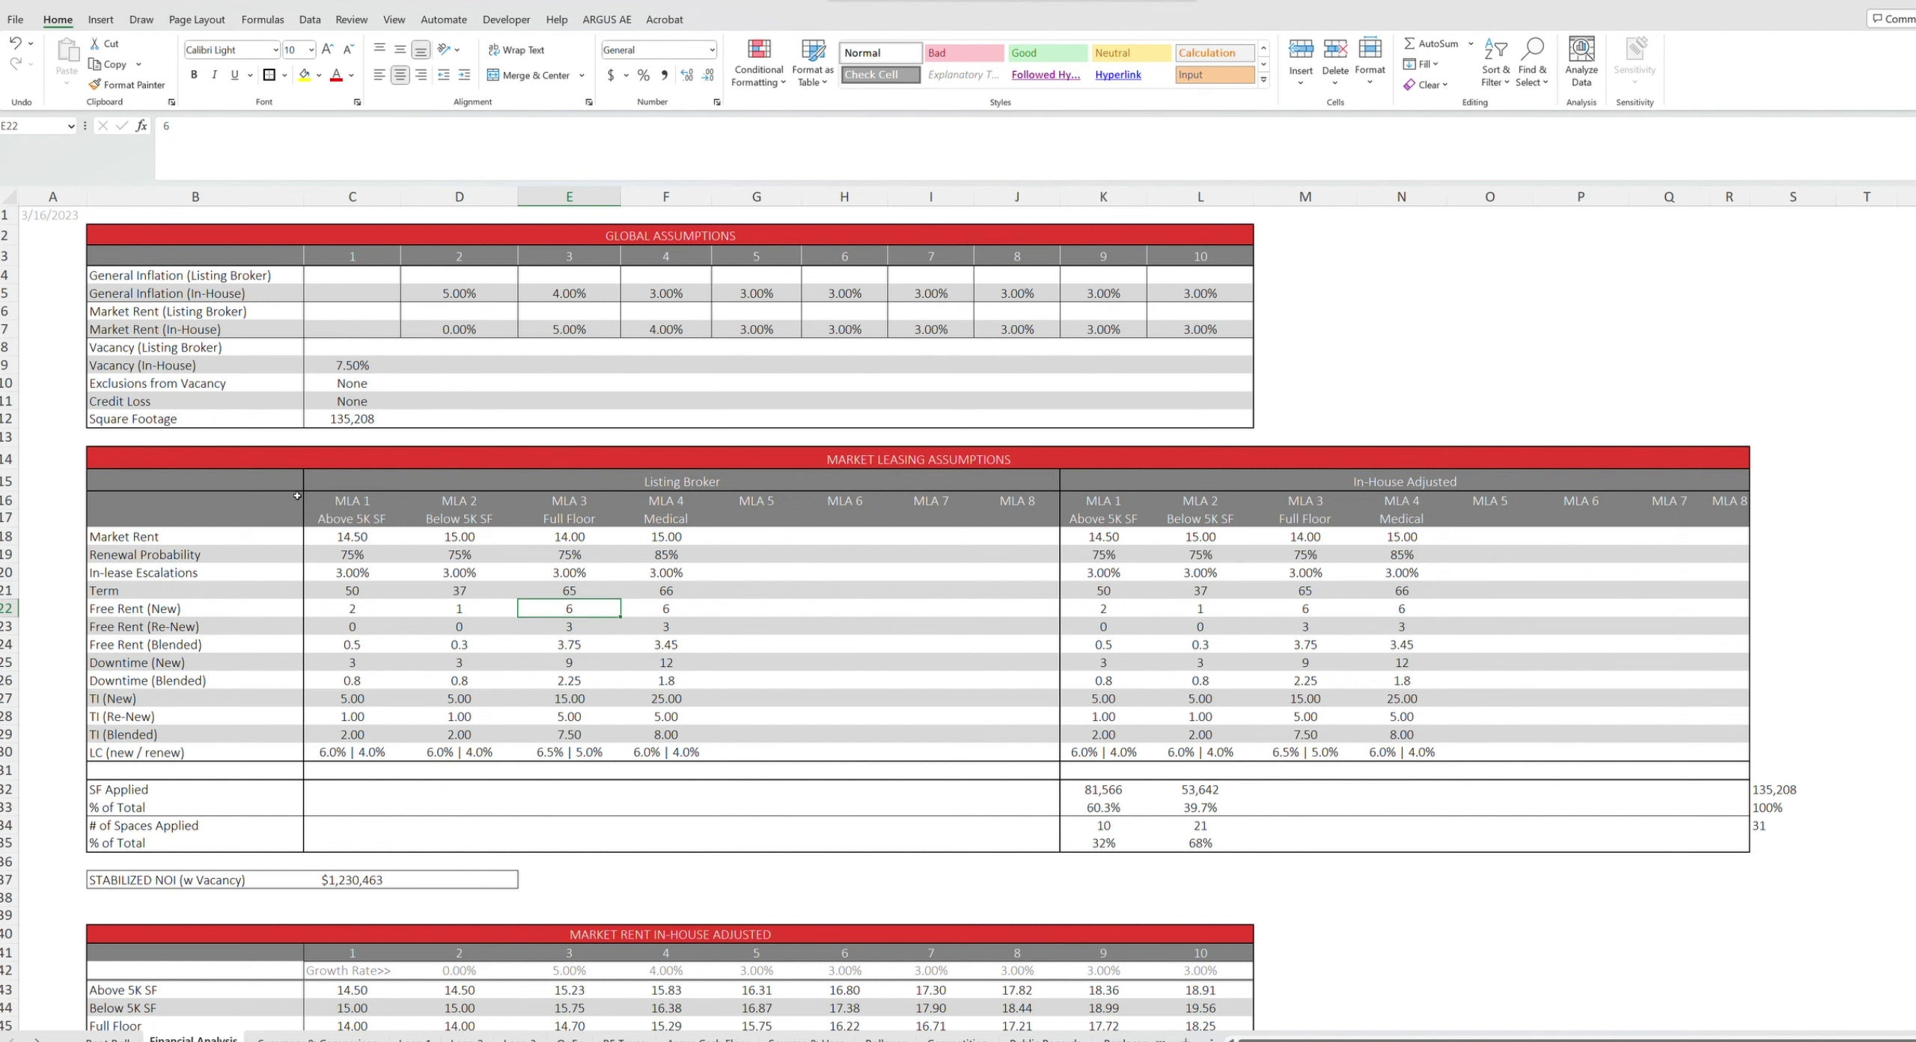
Set the Listing Broker Free Rent (New) to 5 for both Full Floor and Medical, and the Medical term to 65
{"action": "type", "text": "5"}
{"action": "key", "text": "Return"}
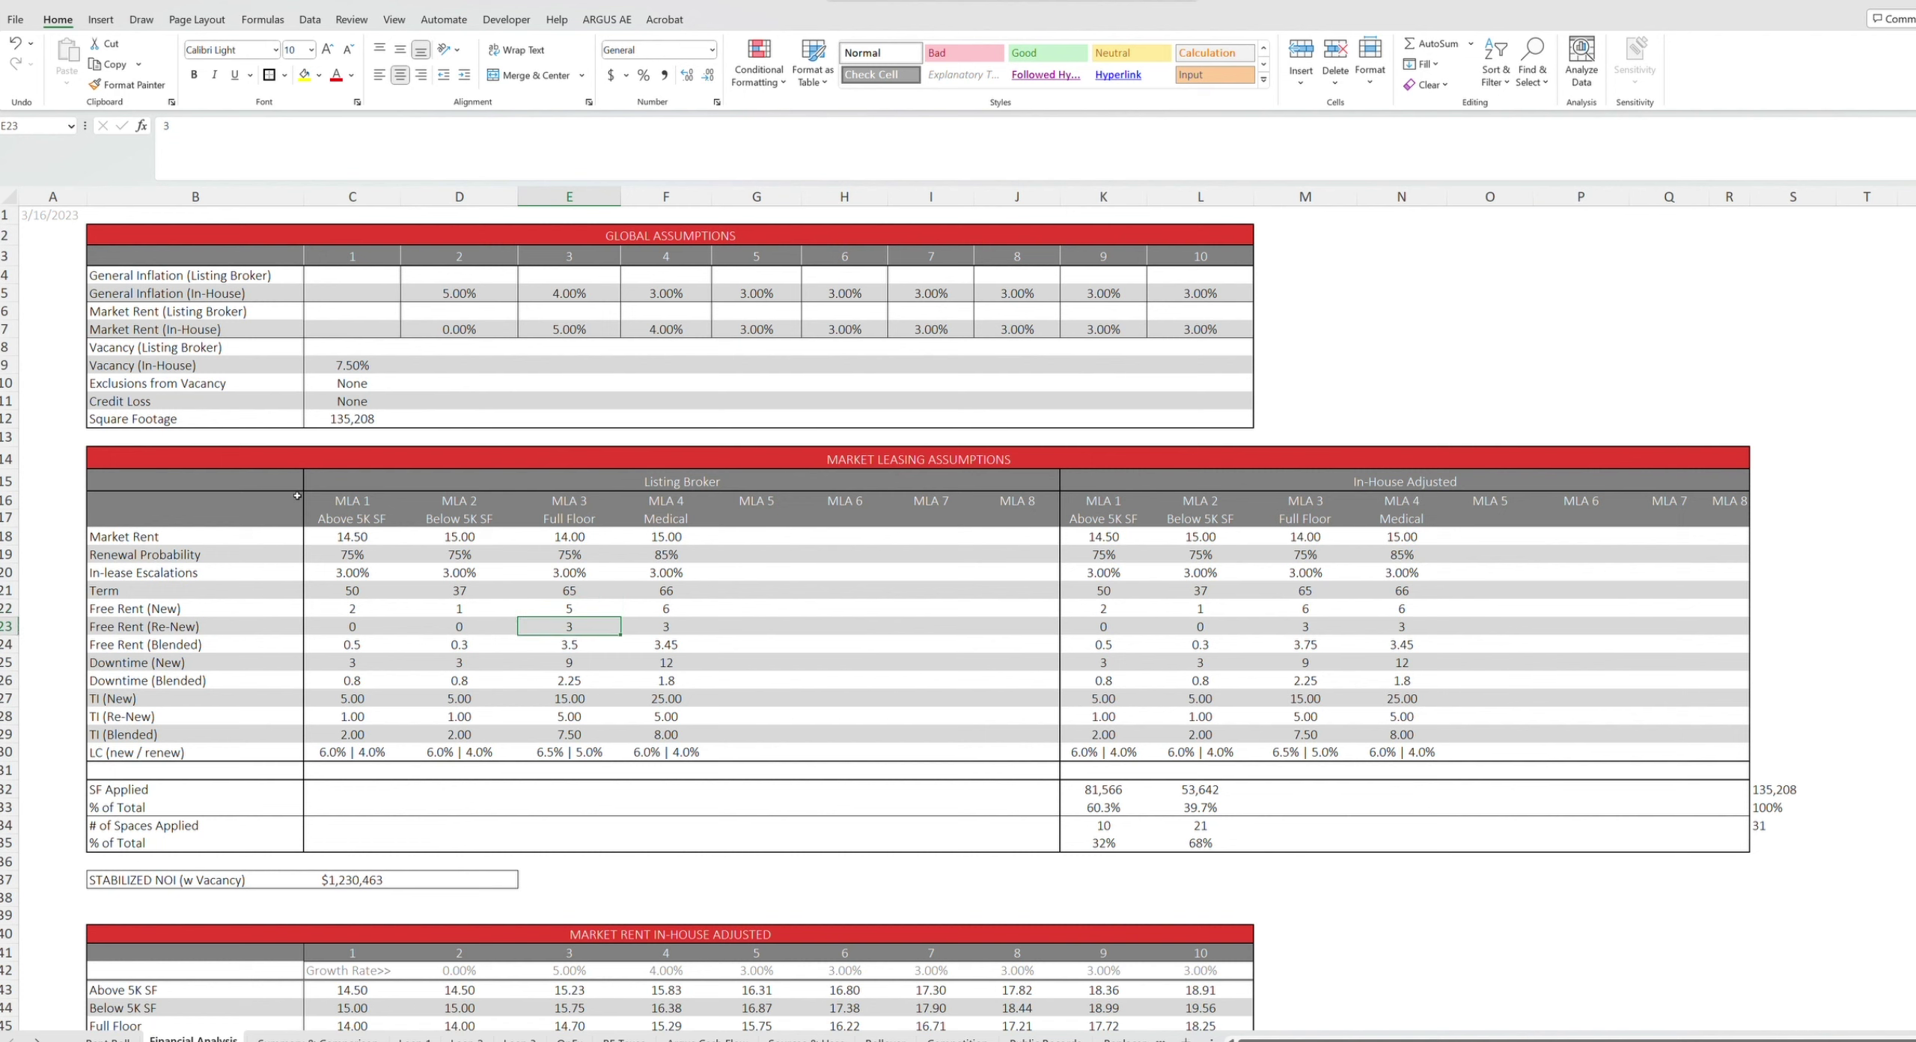
{"action": "key", "text": "Up"}
{"action": "key", "text": "Up"}
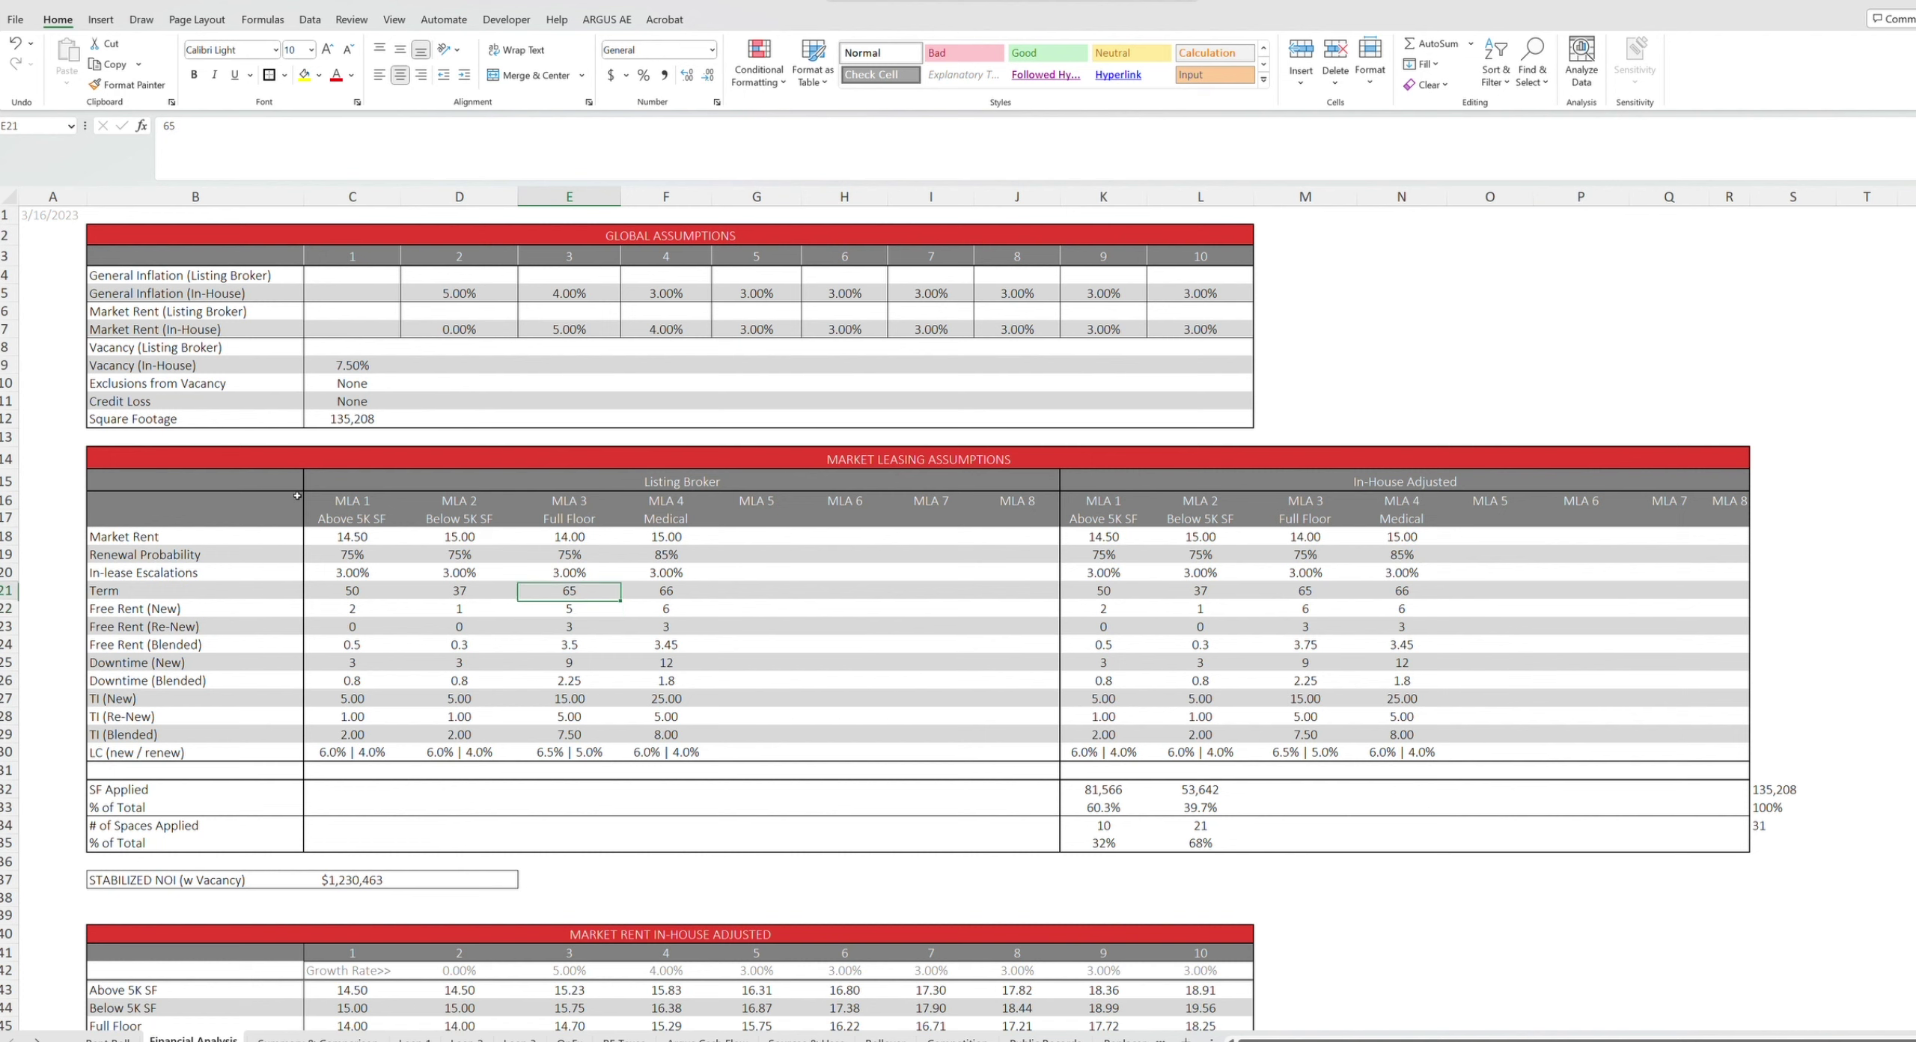
{"action": "key", "text": "Right"}
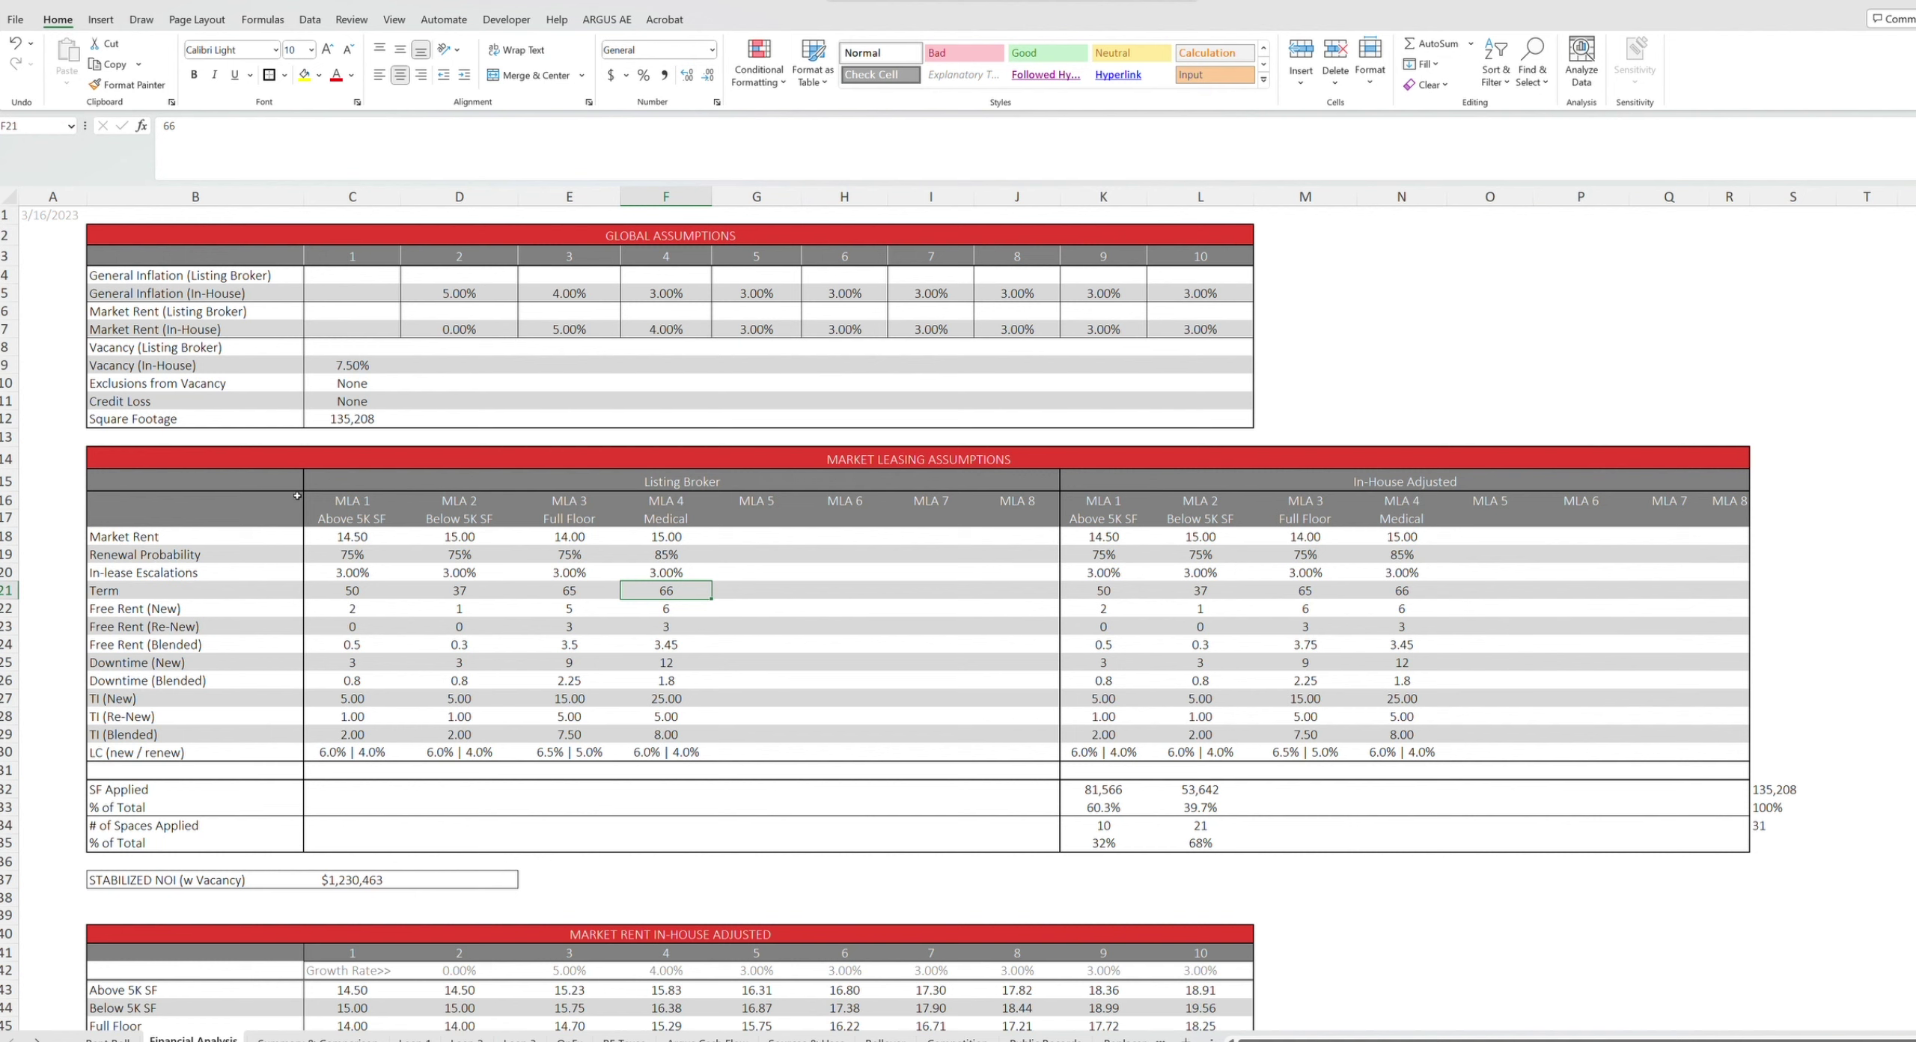
{"action": "type", "text": "65"}
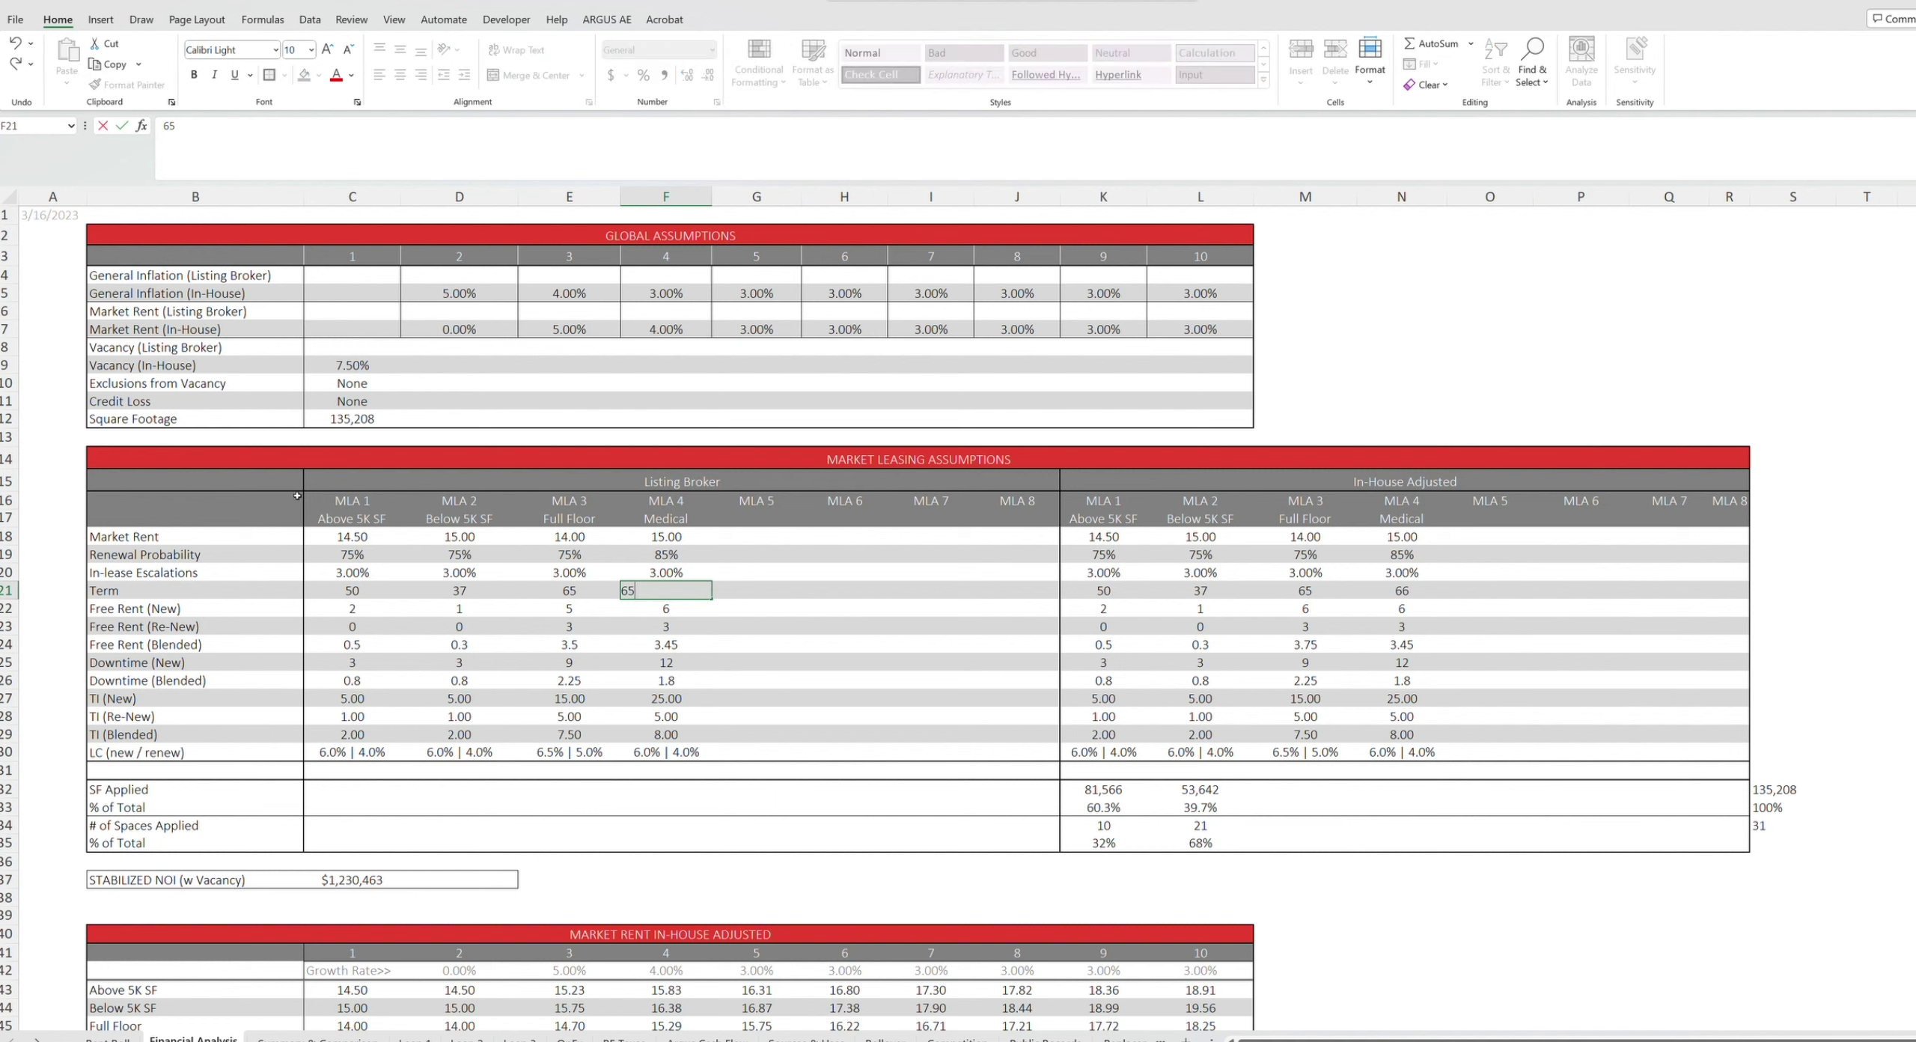
{"action": "key", "text": "Return"}
{"action": "type", "text": "5"}
{"action": "key", "text": "Return"}
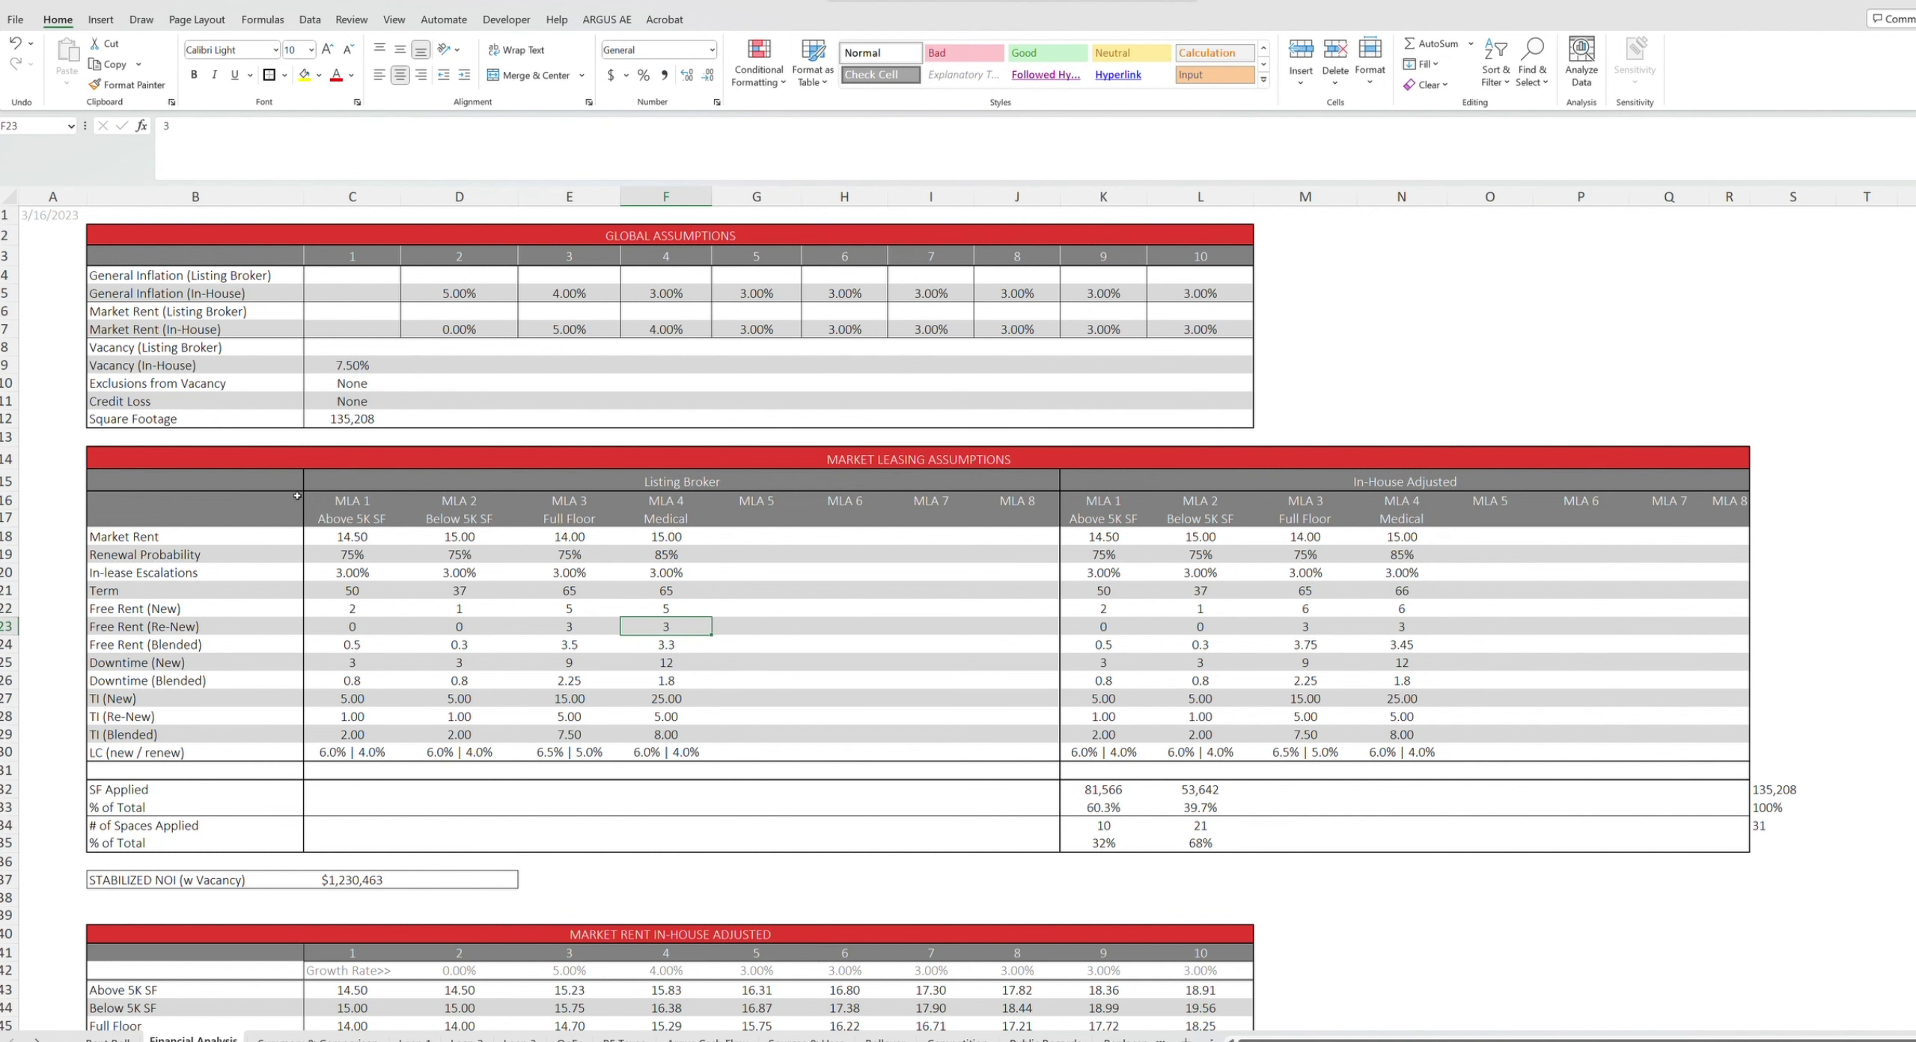
Review the Listing Broker Free Rent (New) assumptions across MLA 1 to MLA 4
{"action": "key", "text": "Left"}
{"action": "key", "text": "Up"}
{"action": "key", "text": "Left"}
{"action": "key", "text": "Left"}
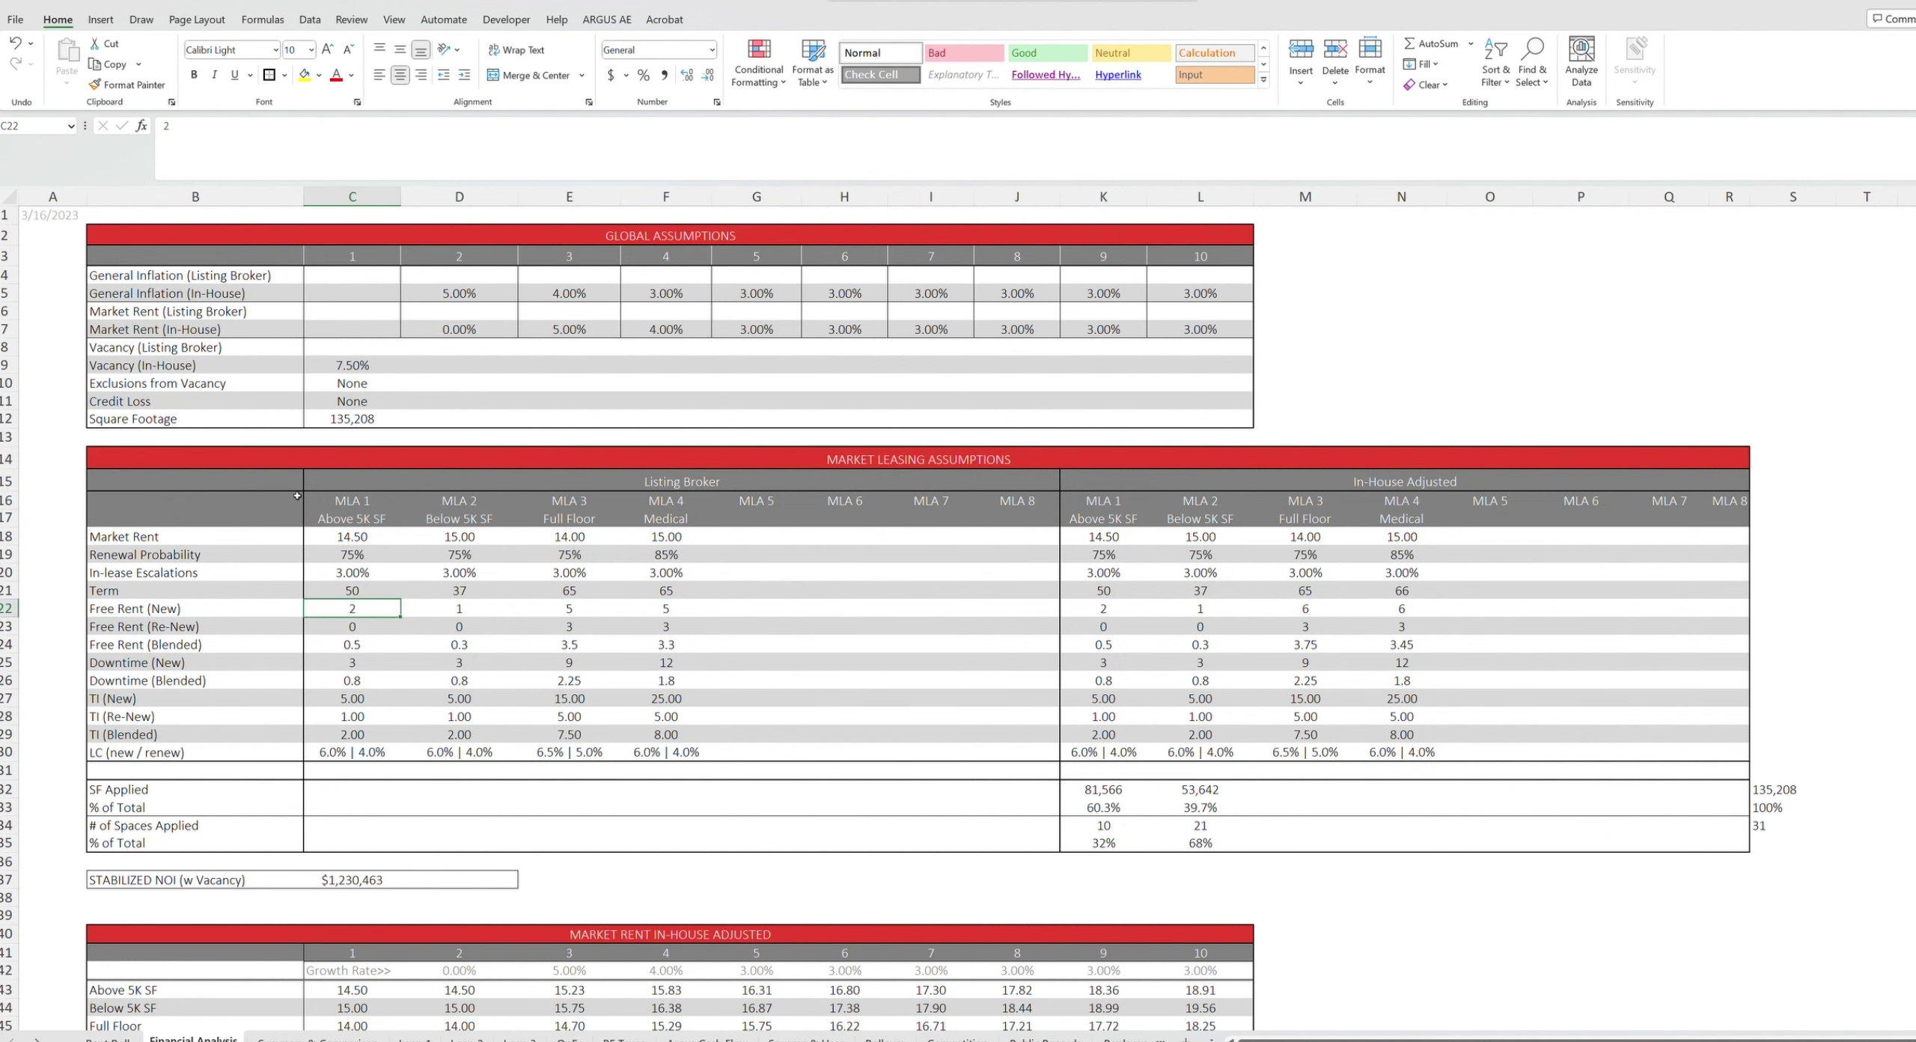
{"action": "key", "text": "Left"}
{"action": "key", "text": "Right"}
{"action": "key", "text": "Right"}
{"action": "key", "text": "Right"}
{"action": "key", "text": "Right"}
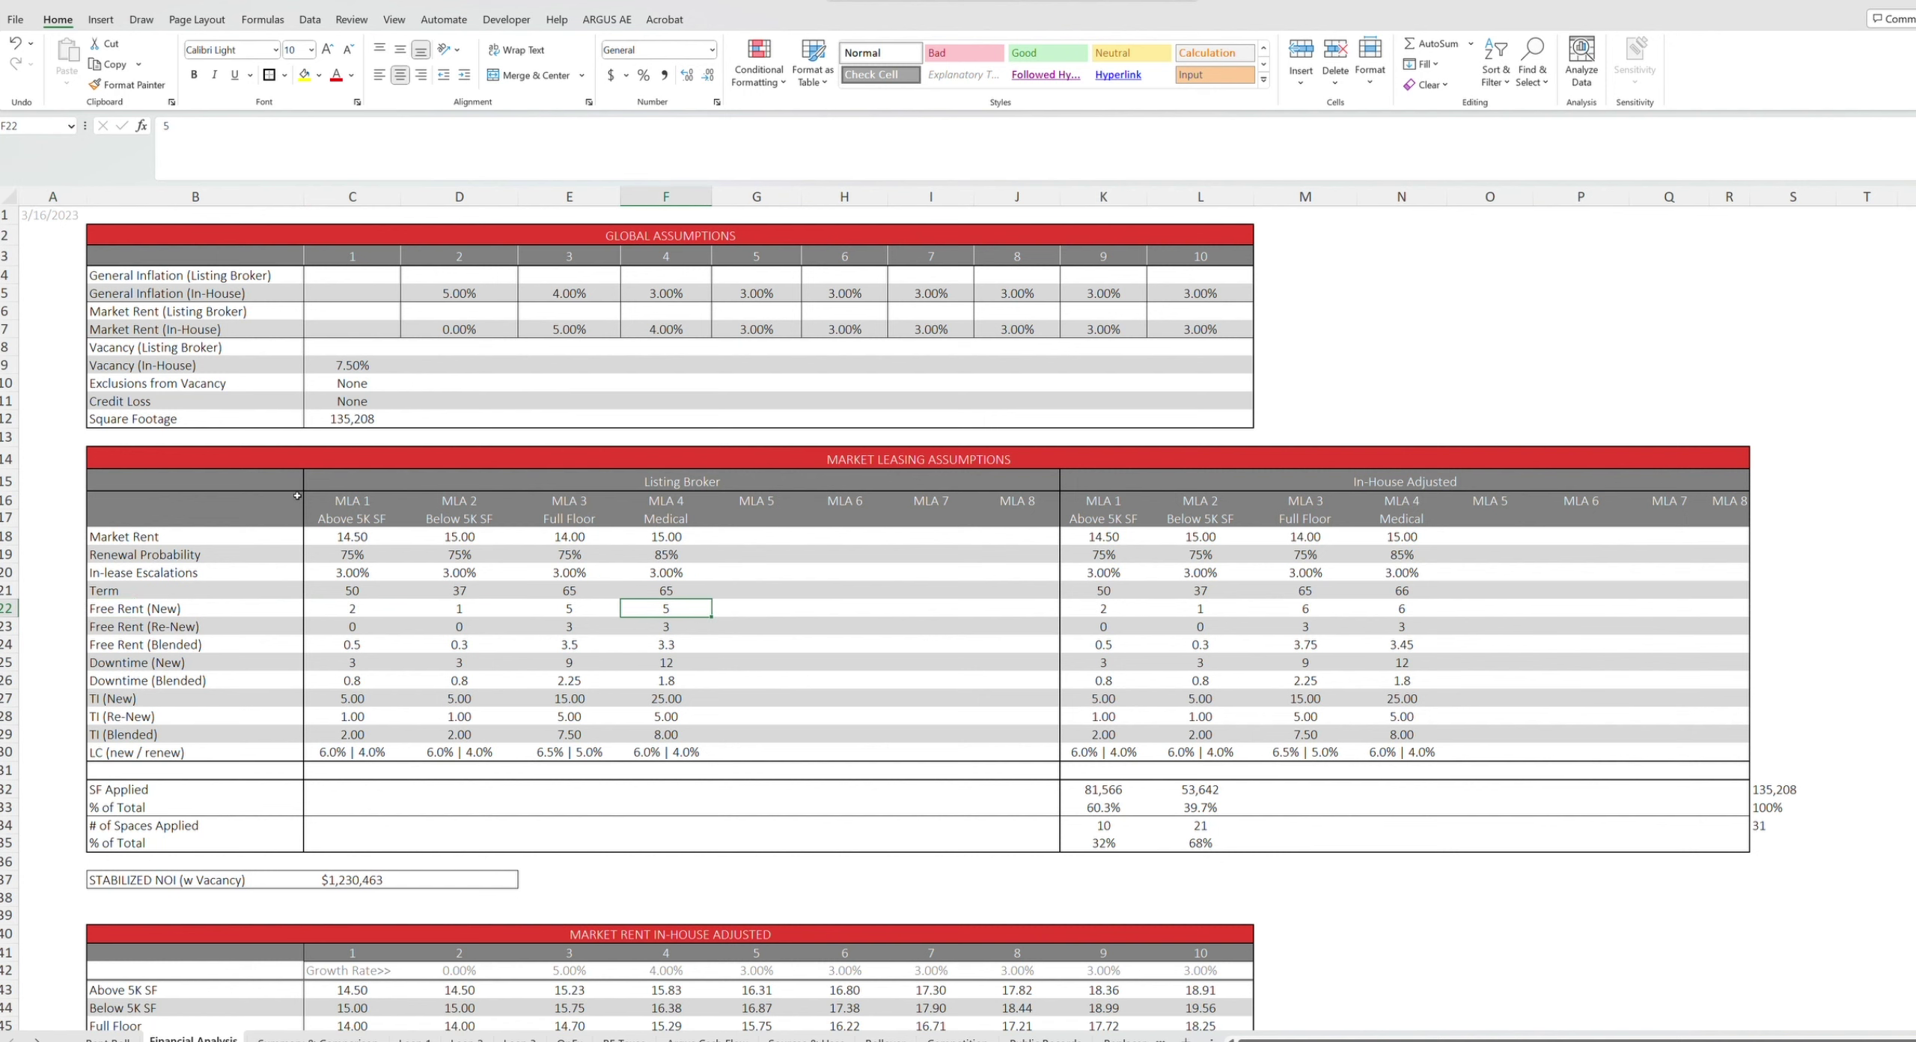
{"action": "key", "text": "Left"}
{"action": "key", "text": "Left"}
{"action": "key", "text": "Left"}
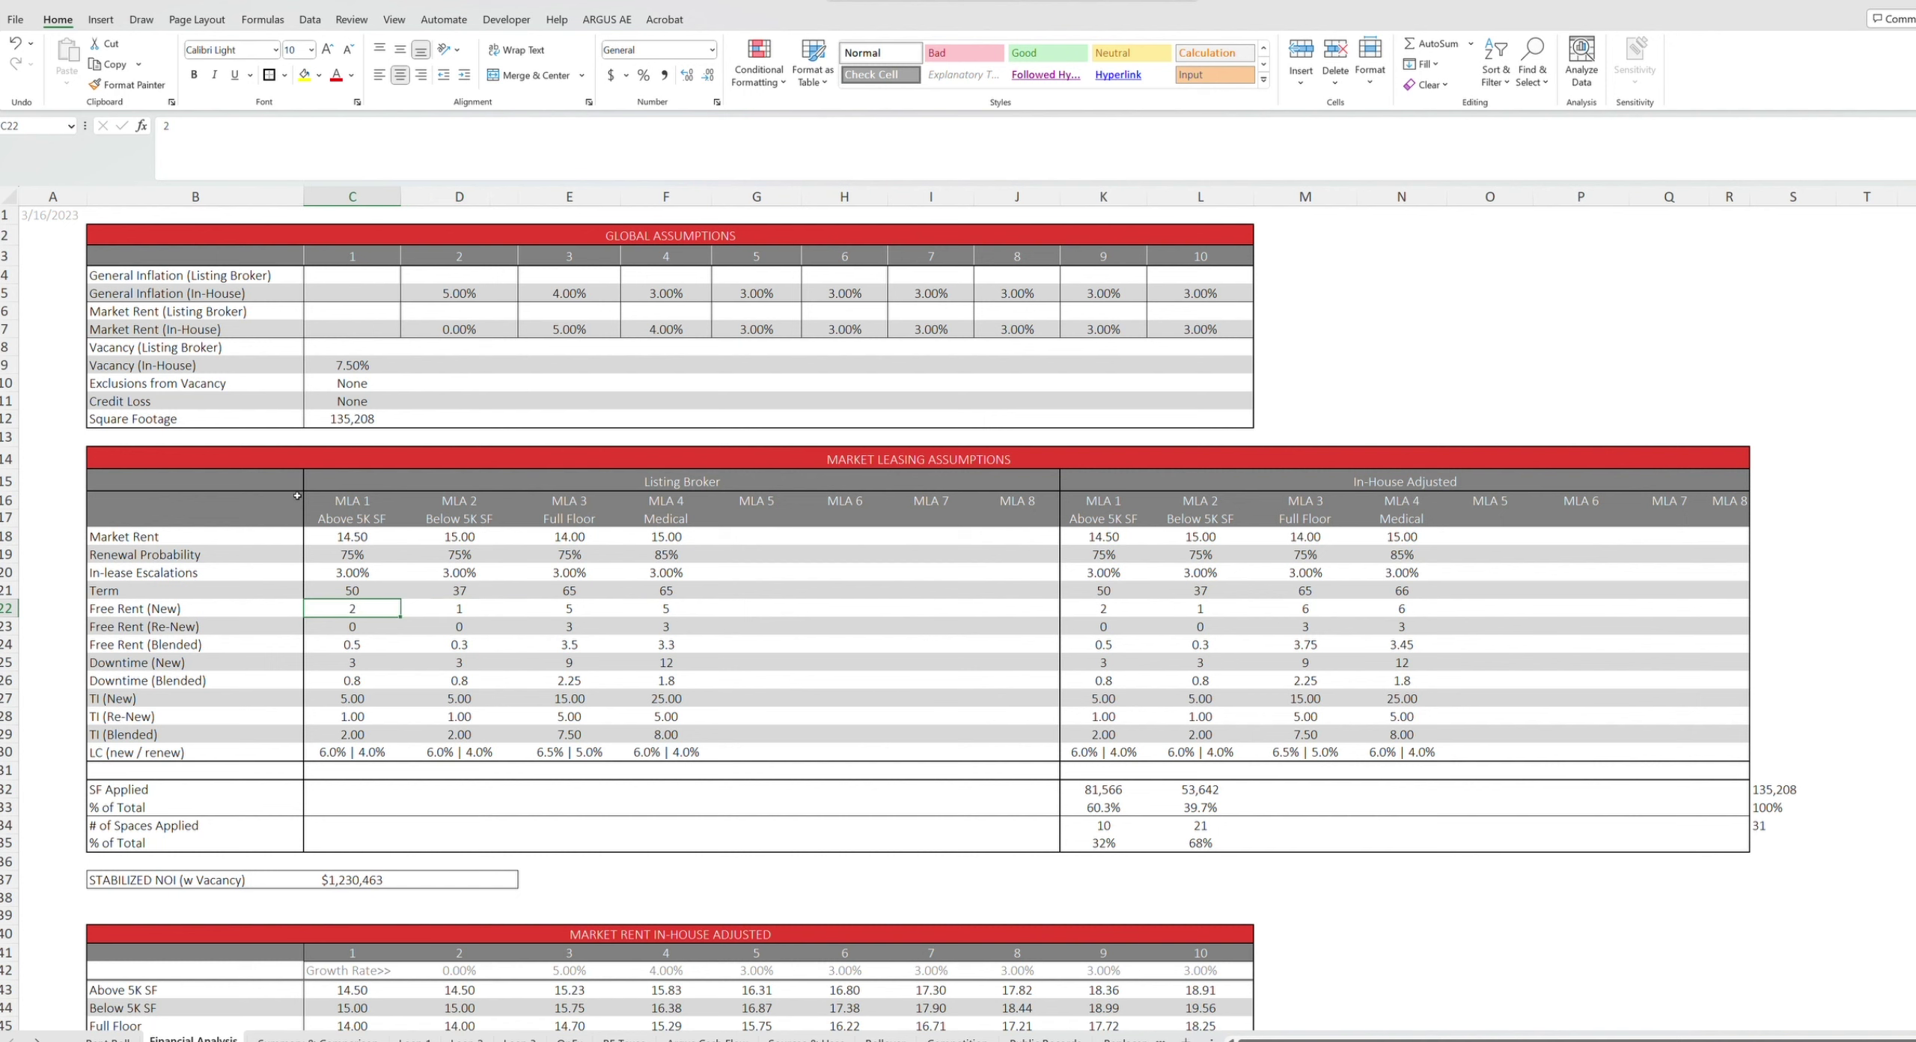
Check the MLA 1 Free Rent (Re-New) assumption and examine the Free Rent (Blended) row with its MLA 1 formula
{"action": "key", "text": "Down"}
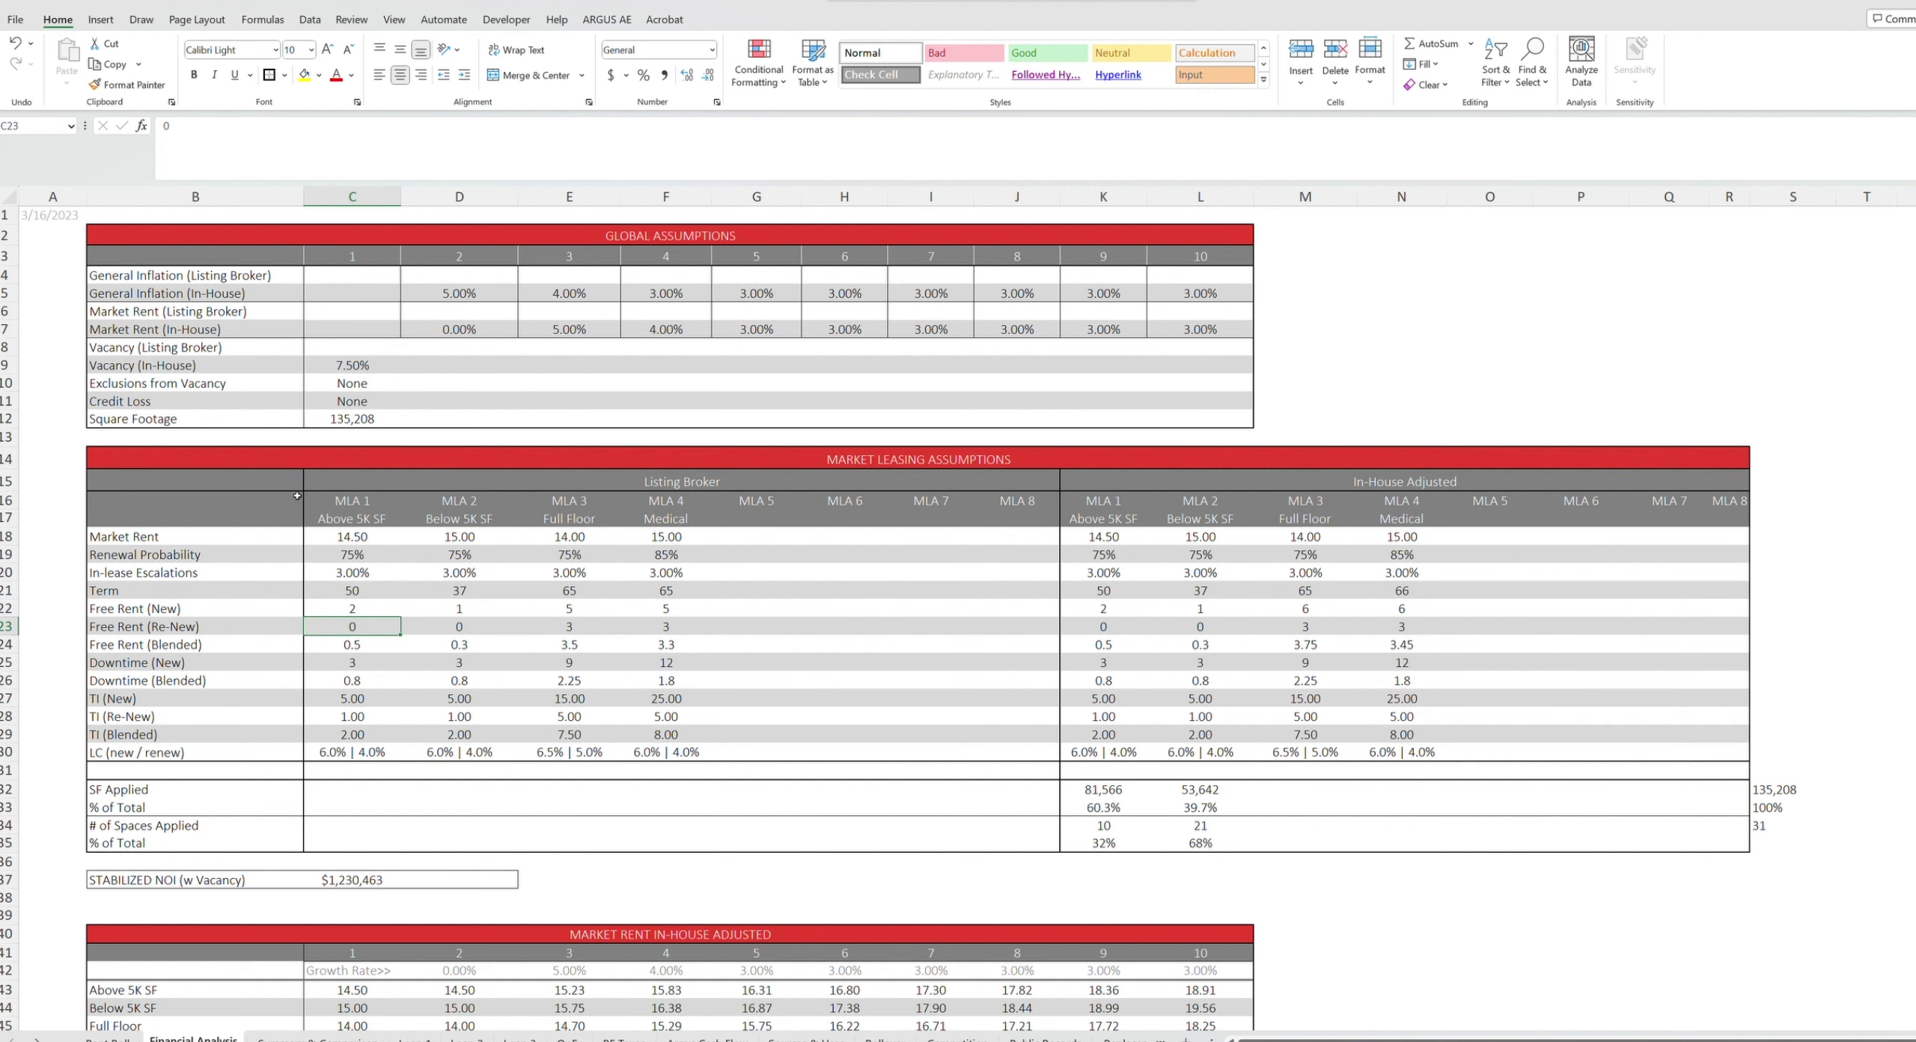
{"action": "key", "text": "Down"}
{"action": "key", "text": "Left"}
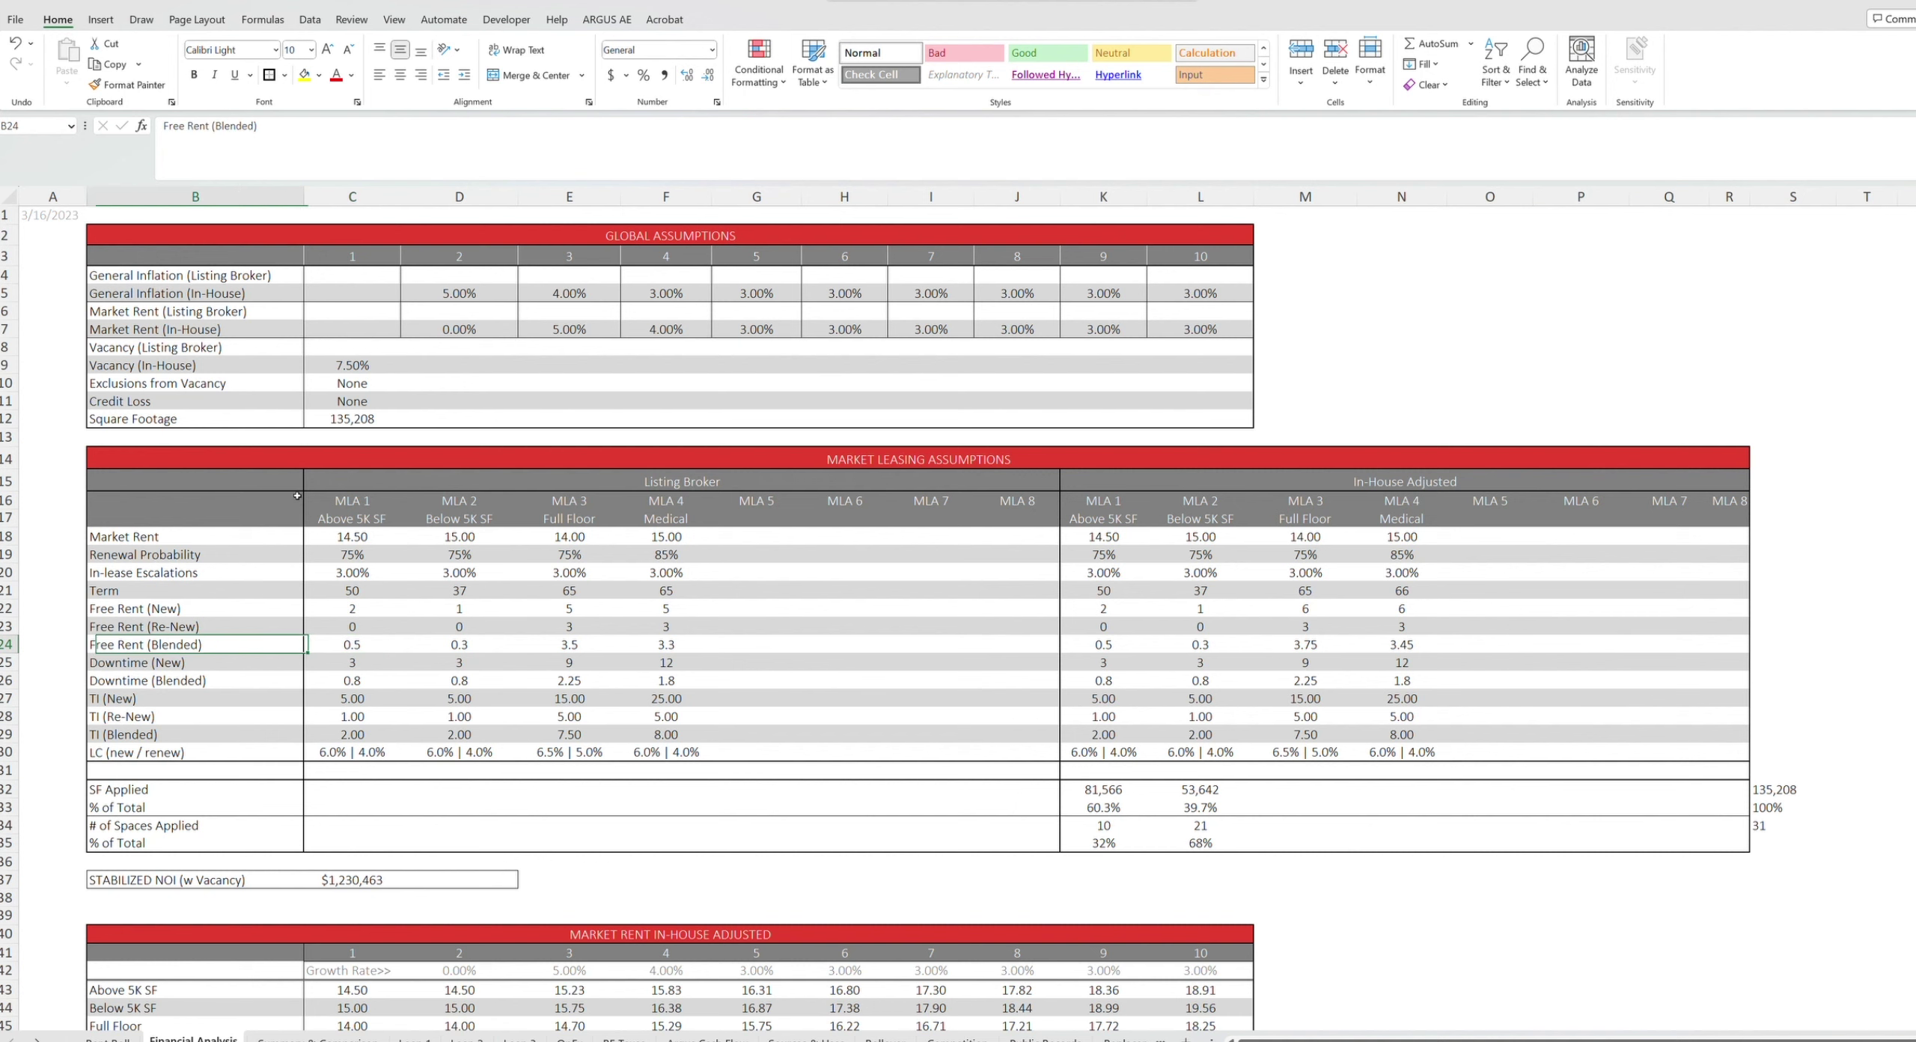
{"action": "key", "text": "shift+Right"}
{"action": "key", "text": "shift+Right"}
{"action": "key", "text": "shift+Right"}
{"action": "key", "text": "shift+Right"}
{"action": "key", "text": "shift+Right"}
{"action": "key", "text": "Left"}
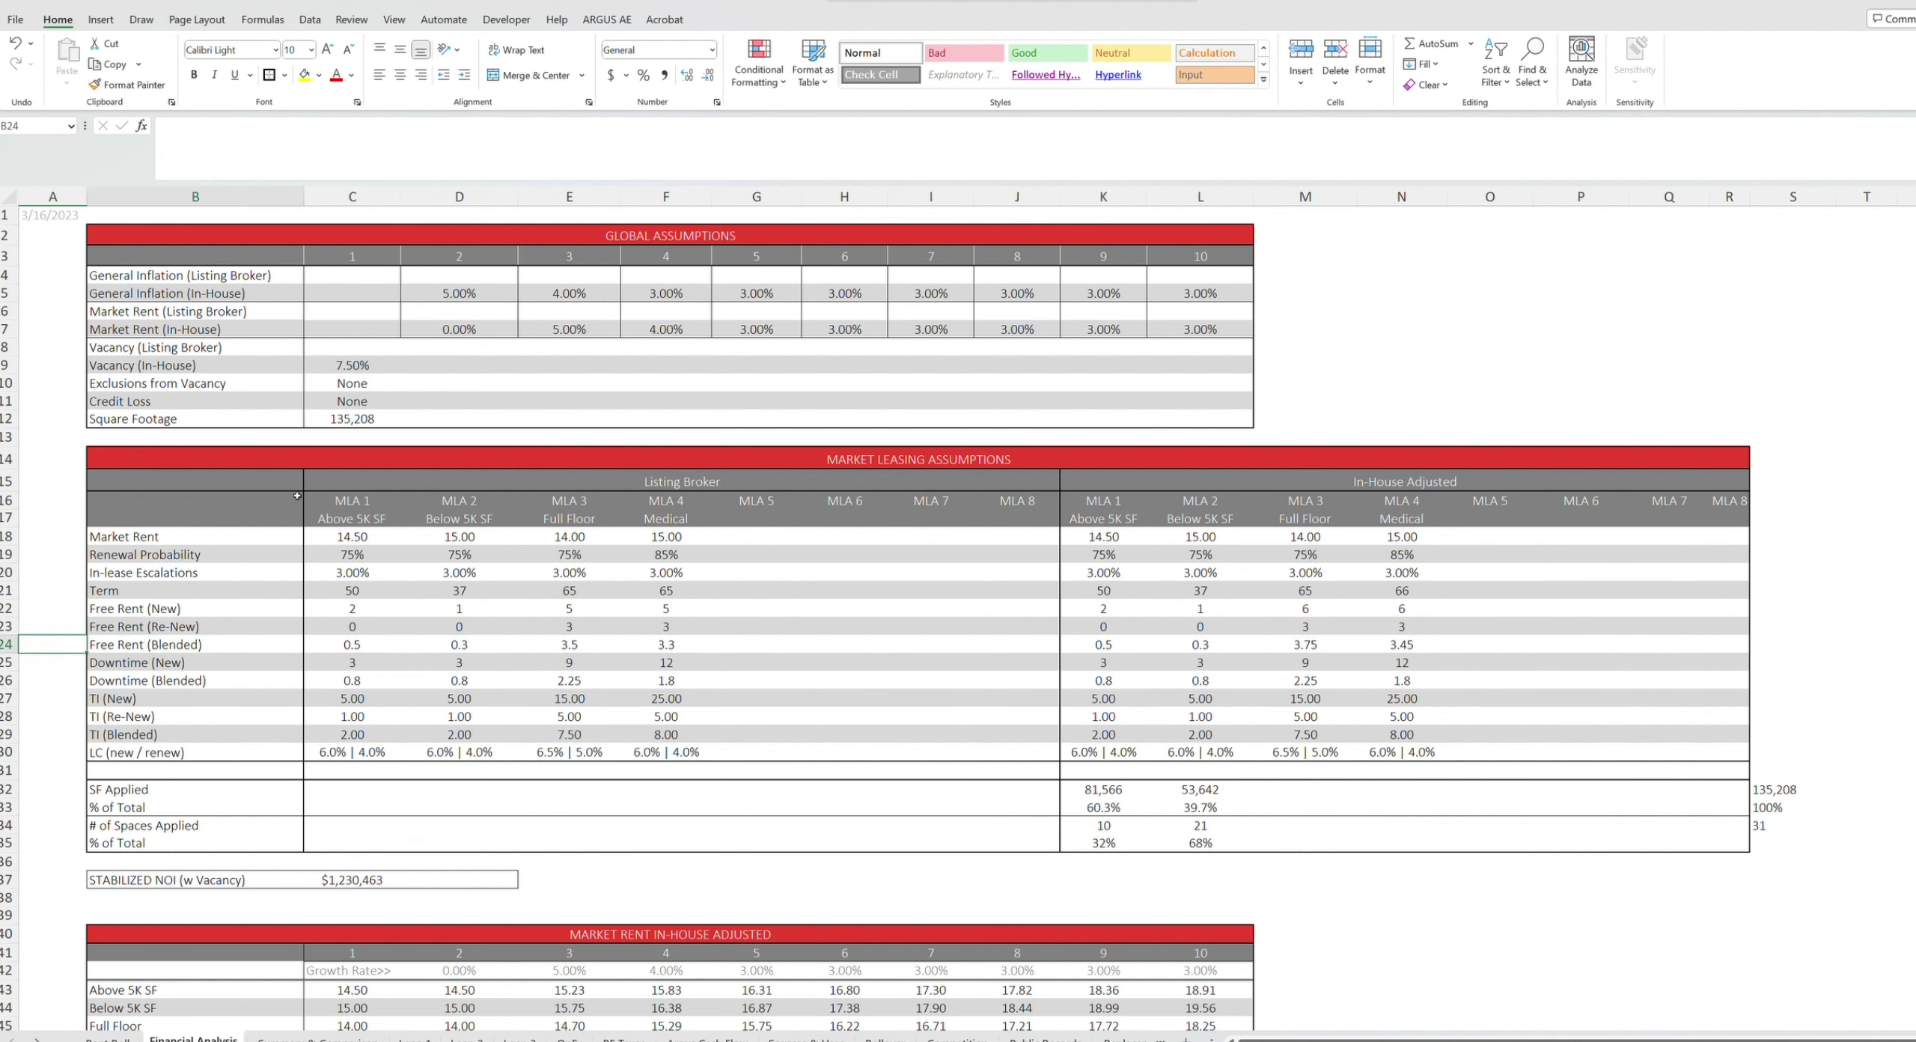
{"action": "key", "text": "Right"}
{"action": "key", "text": "Right"}
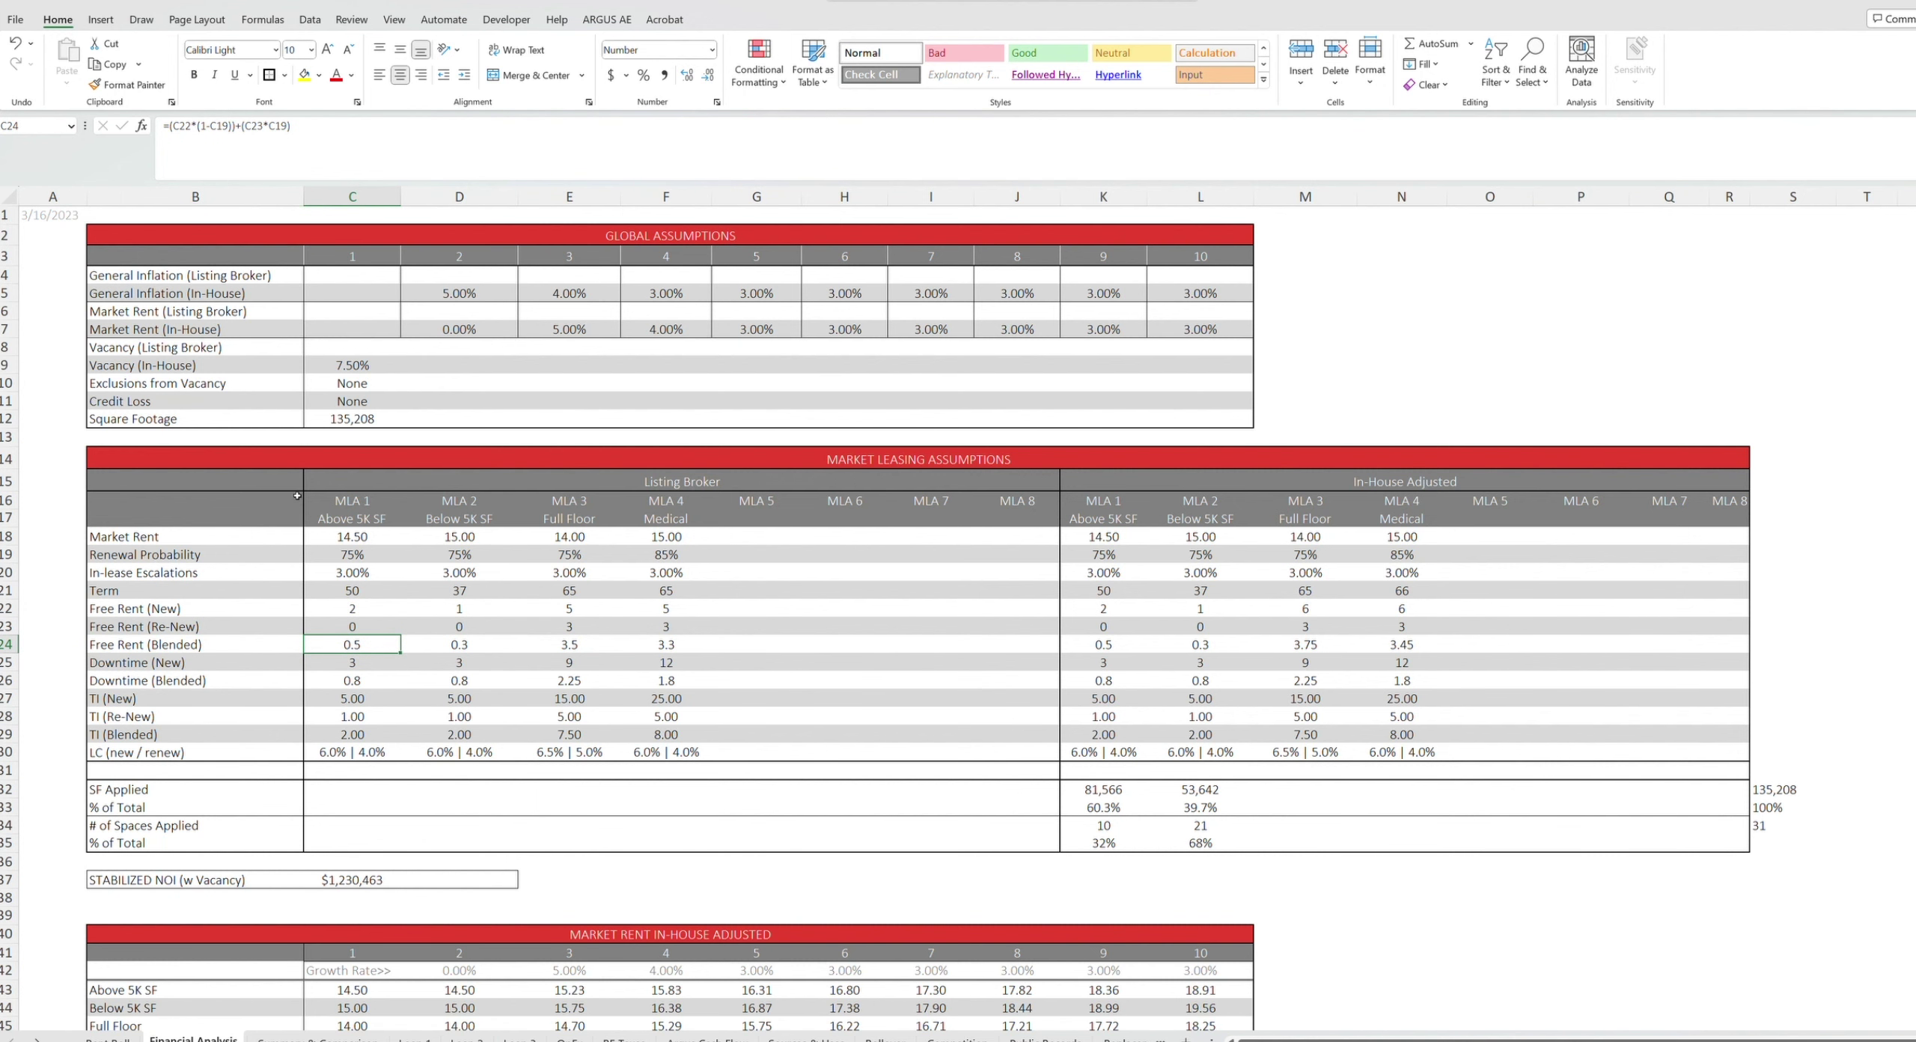
Trace the MLA 1 Free Rent (Blended) formula back to its Renewal Probability and Free Rent (New) inputs
{"action": "key", "text": "Up"}
{"action": "key", "text": "Up"}
{"action": "key", "text": "Up"}
{"action": "key", "text": "Up"}
{"action": "key", "text": "Up"}
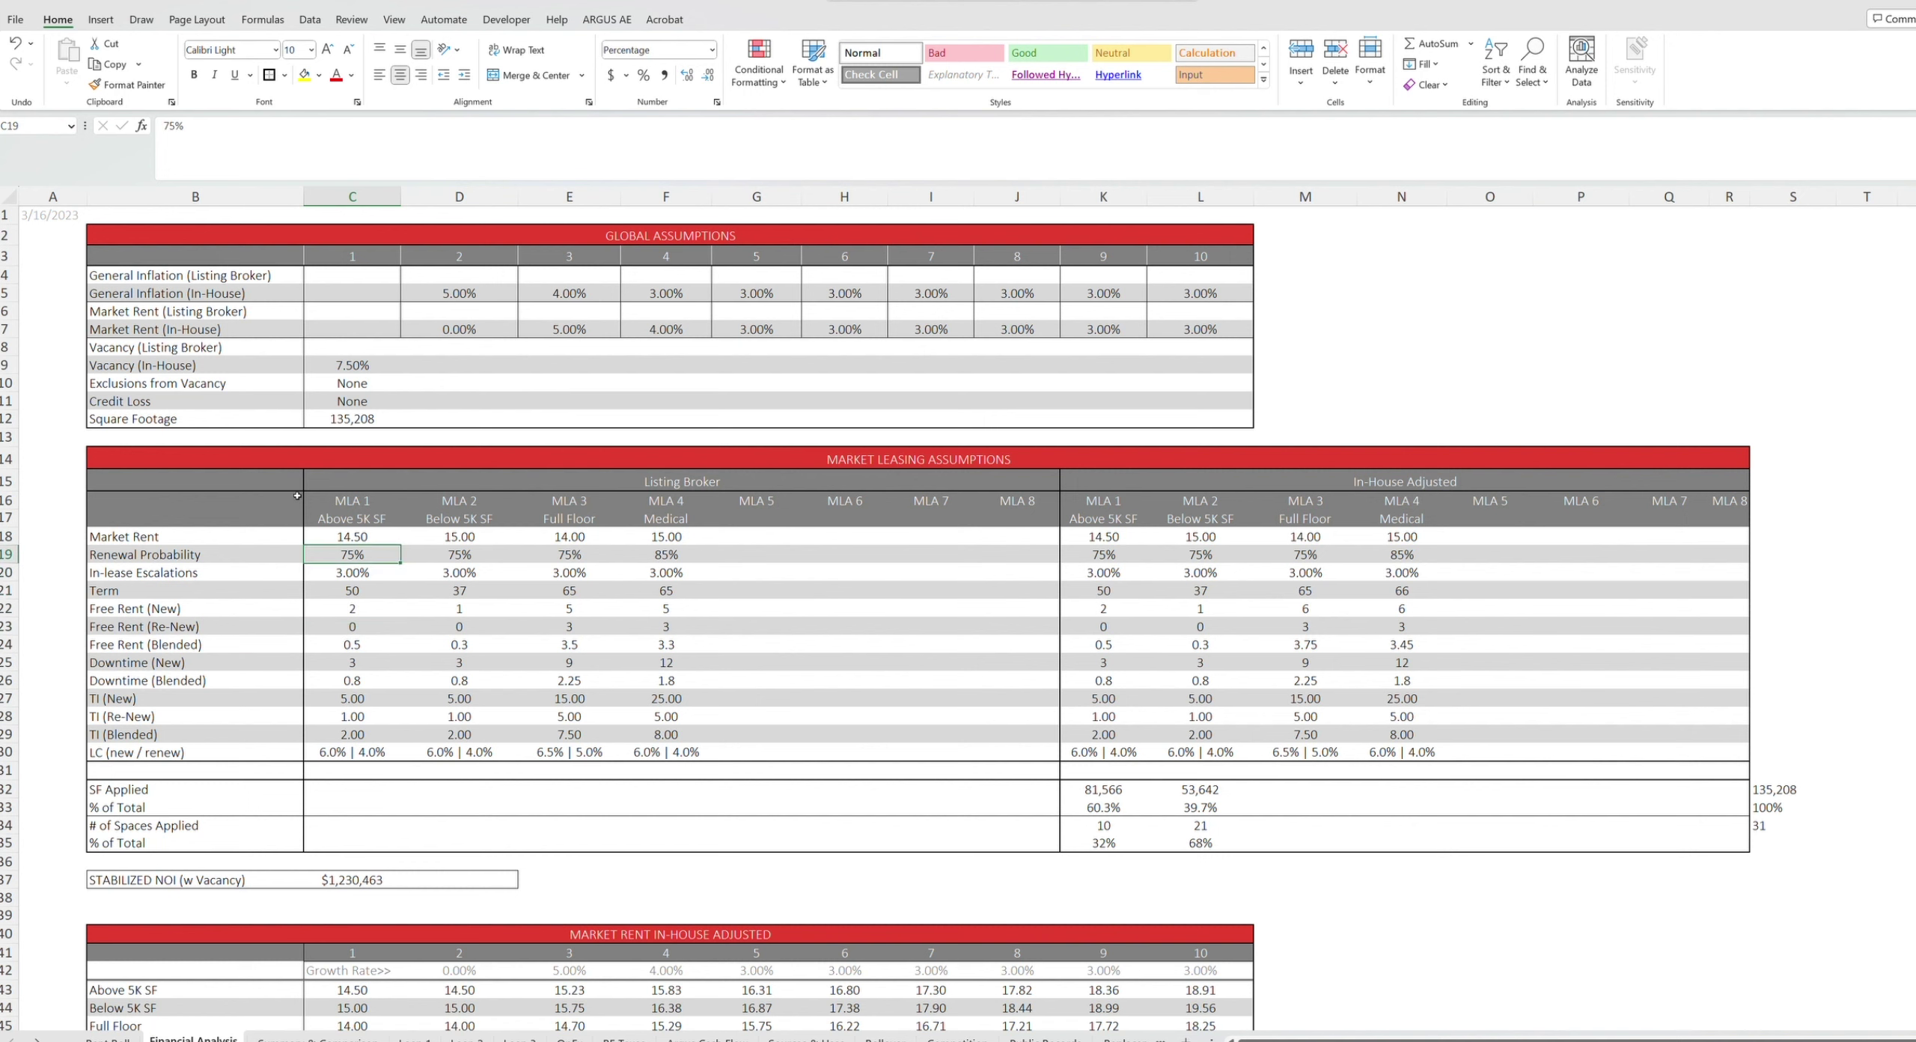
{"action": "key", "text": "Down"}
{"action": "key", "text": "Down"}
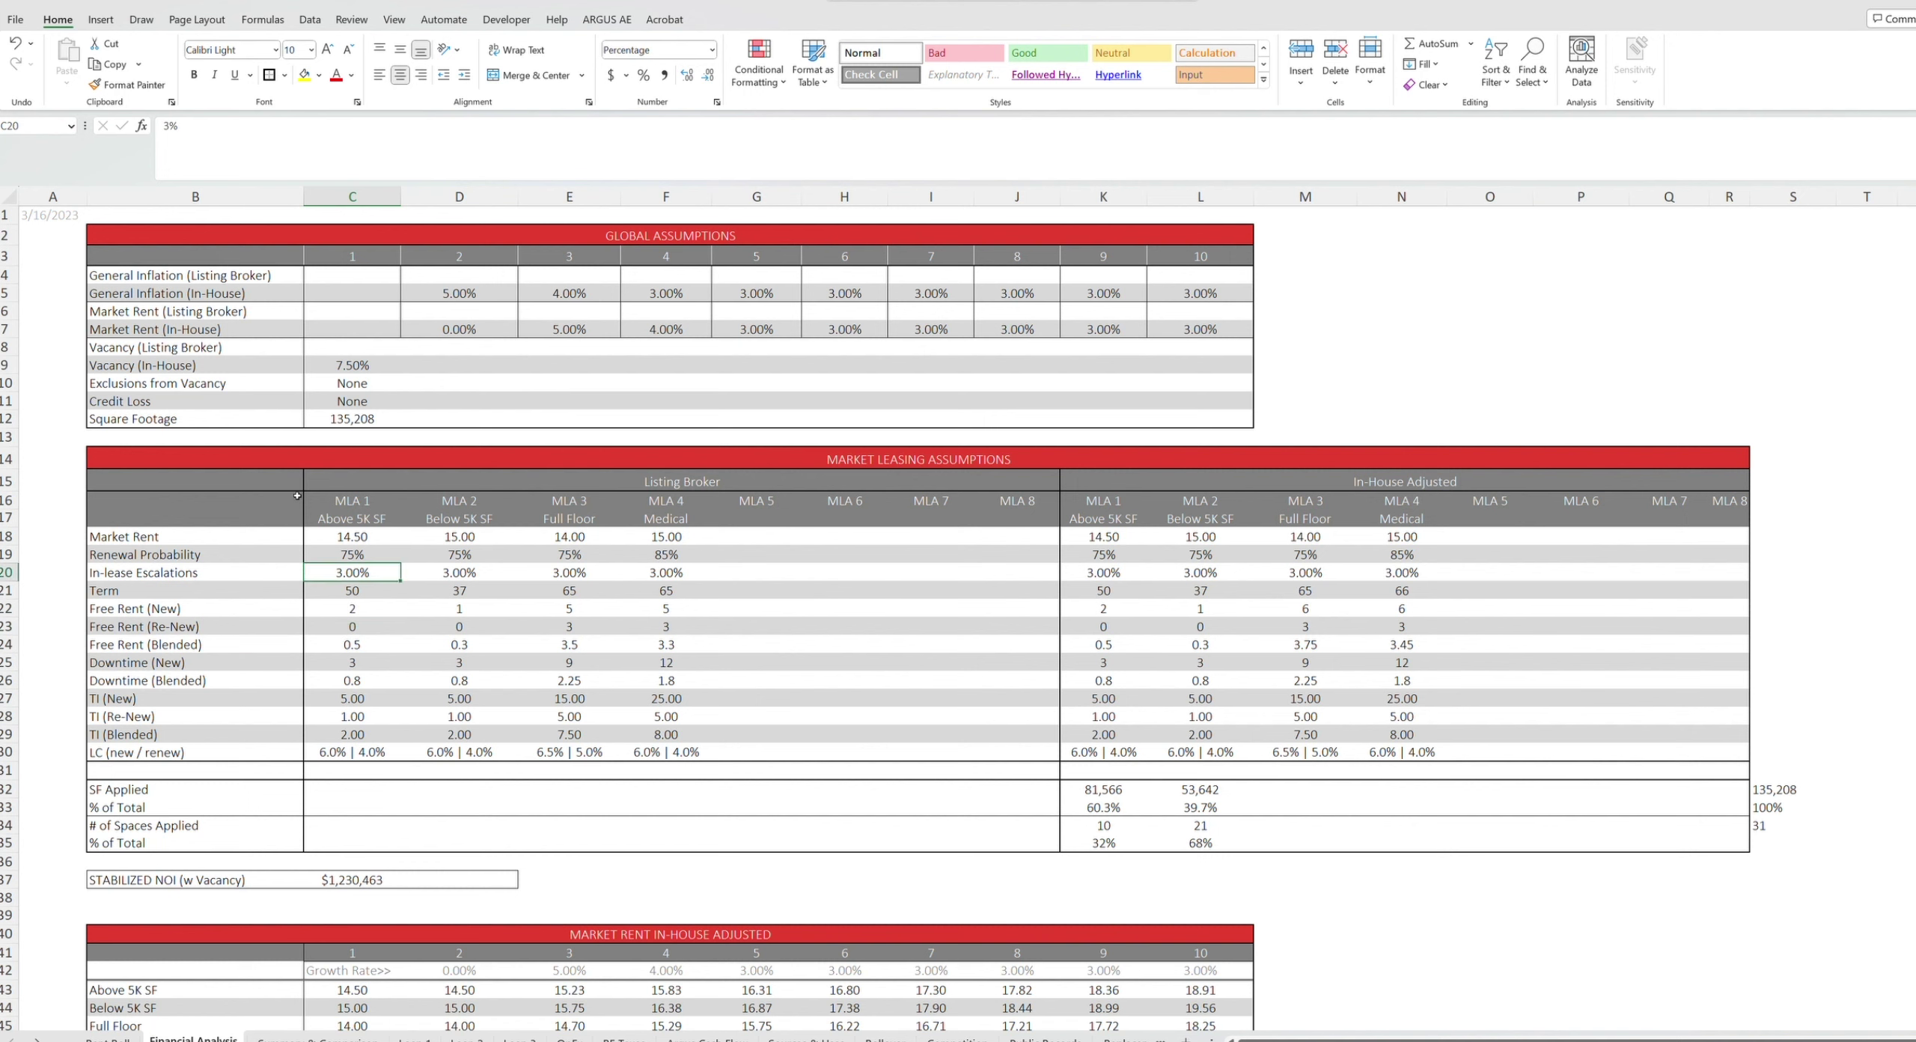
{"action": "key", "text": "Down"}
{"action": "key", "text": "Down"}
{"action": "key", "text": "Down"}
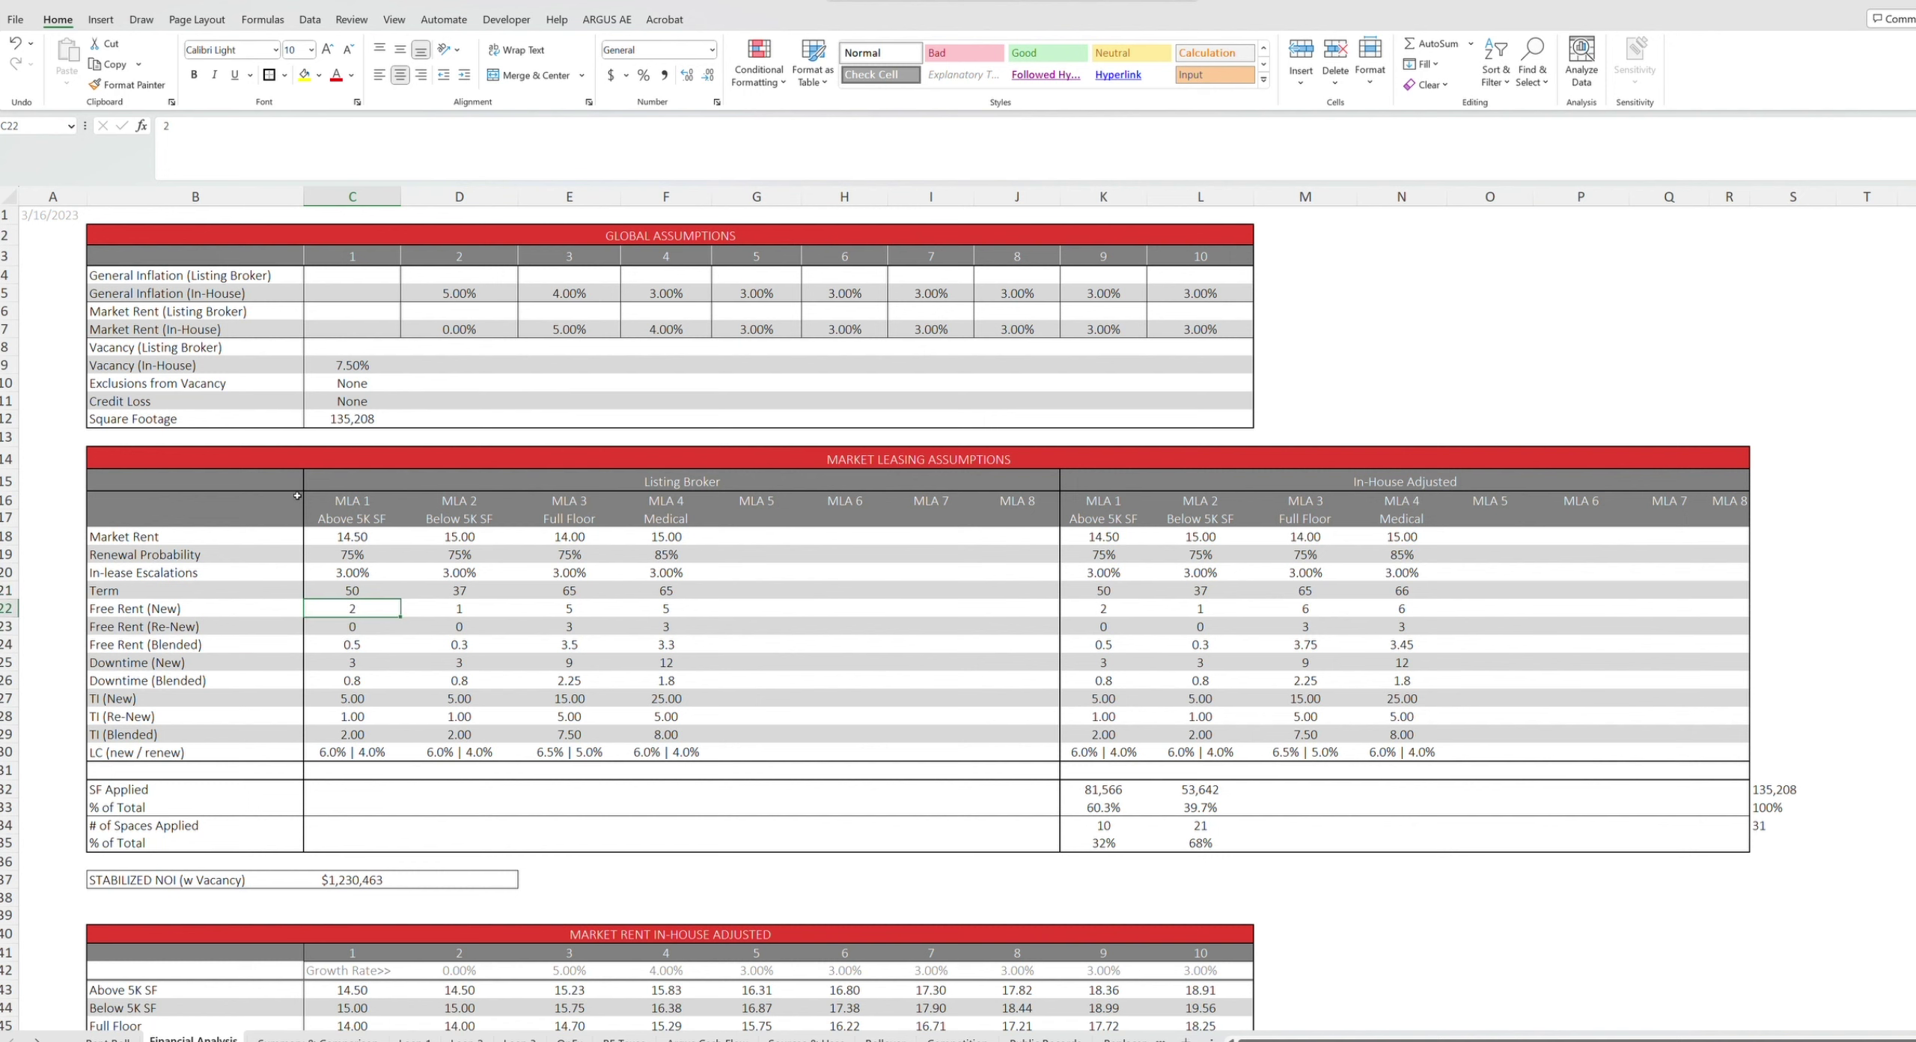
Walk through the MLA 1 blended free rent calculation from Renewal Probability through new and renewal free rent to the formula
{"action": "key", "text": "Up"}
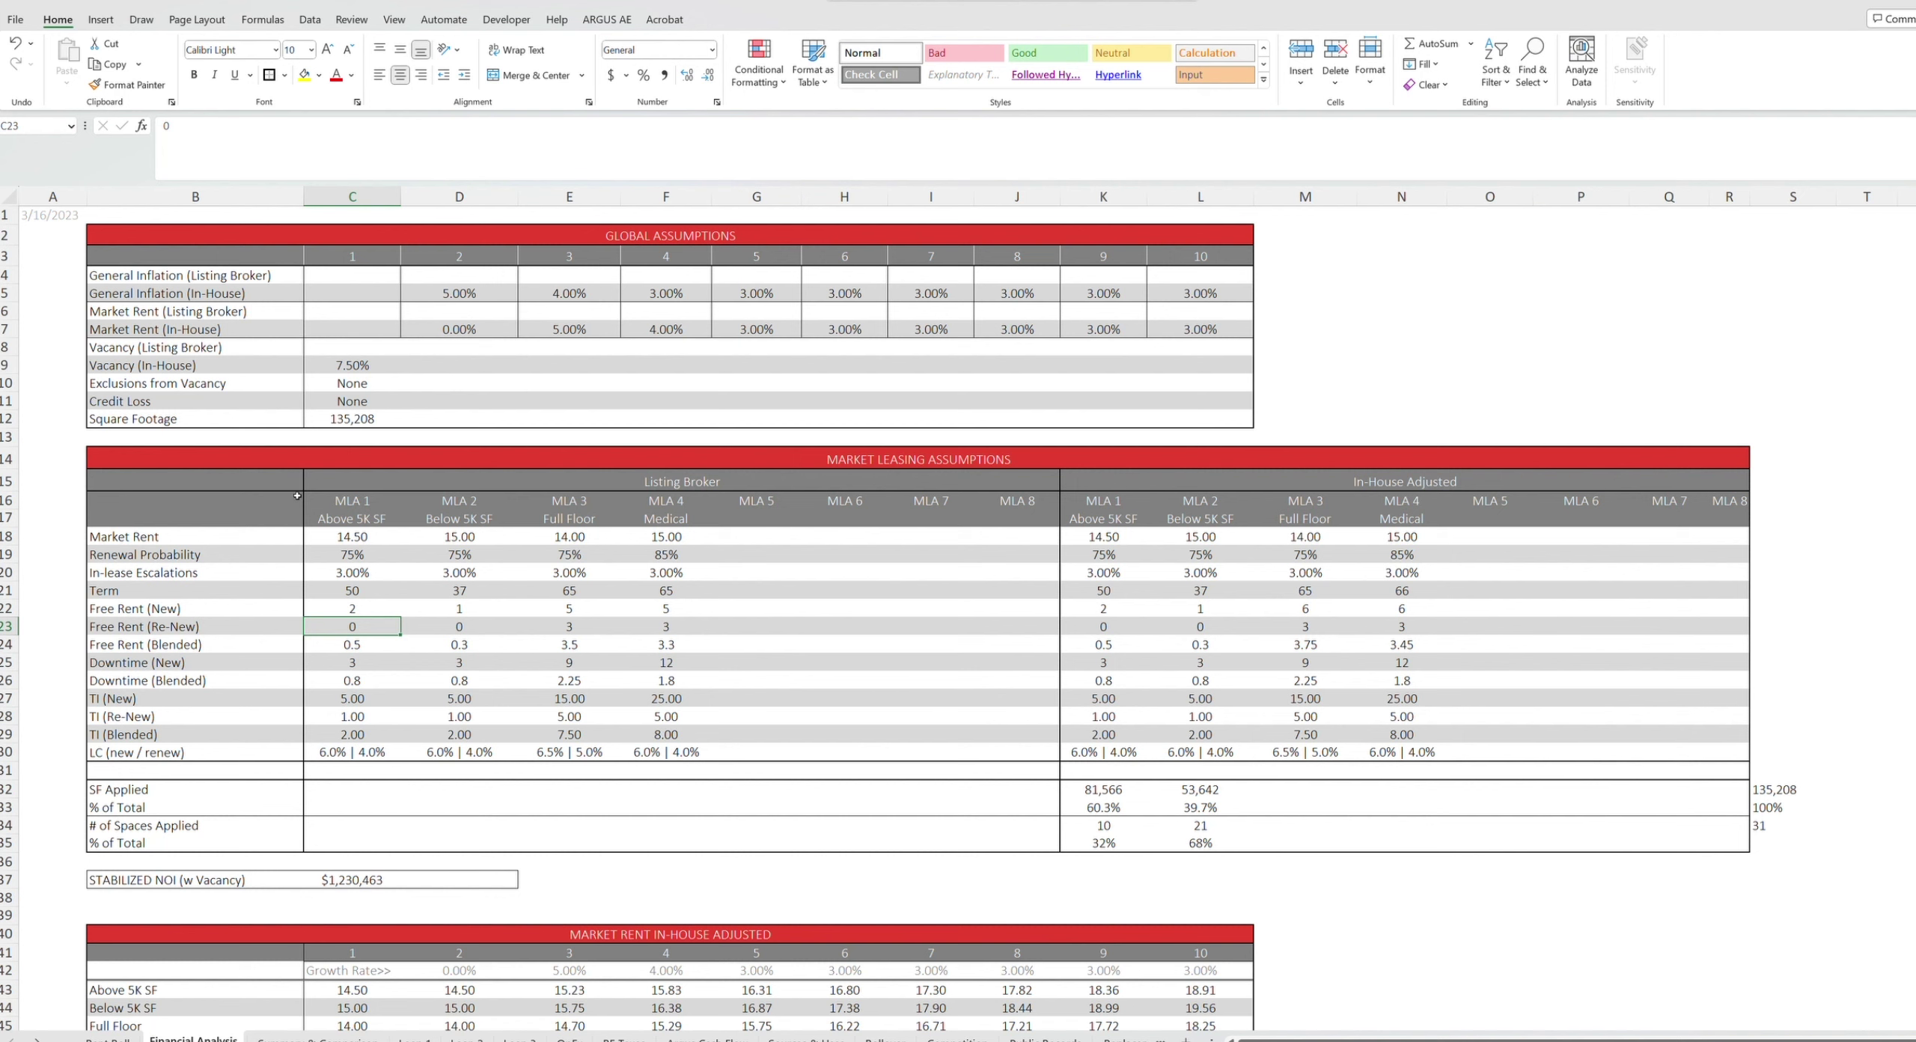
{"action": "key", "text": "Up"}
{"action": "key", "text": "Up"}
{"action": "key", "text": "Up"}
{"action": "key", "text": "Up"}
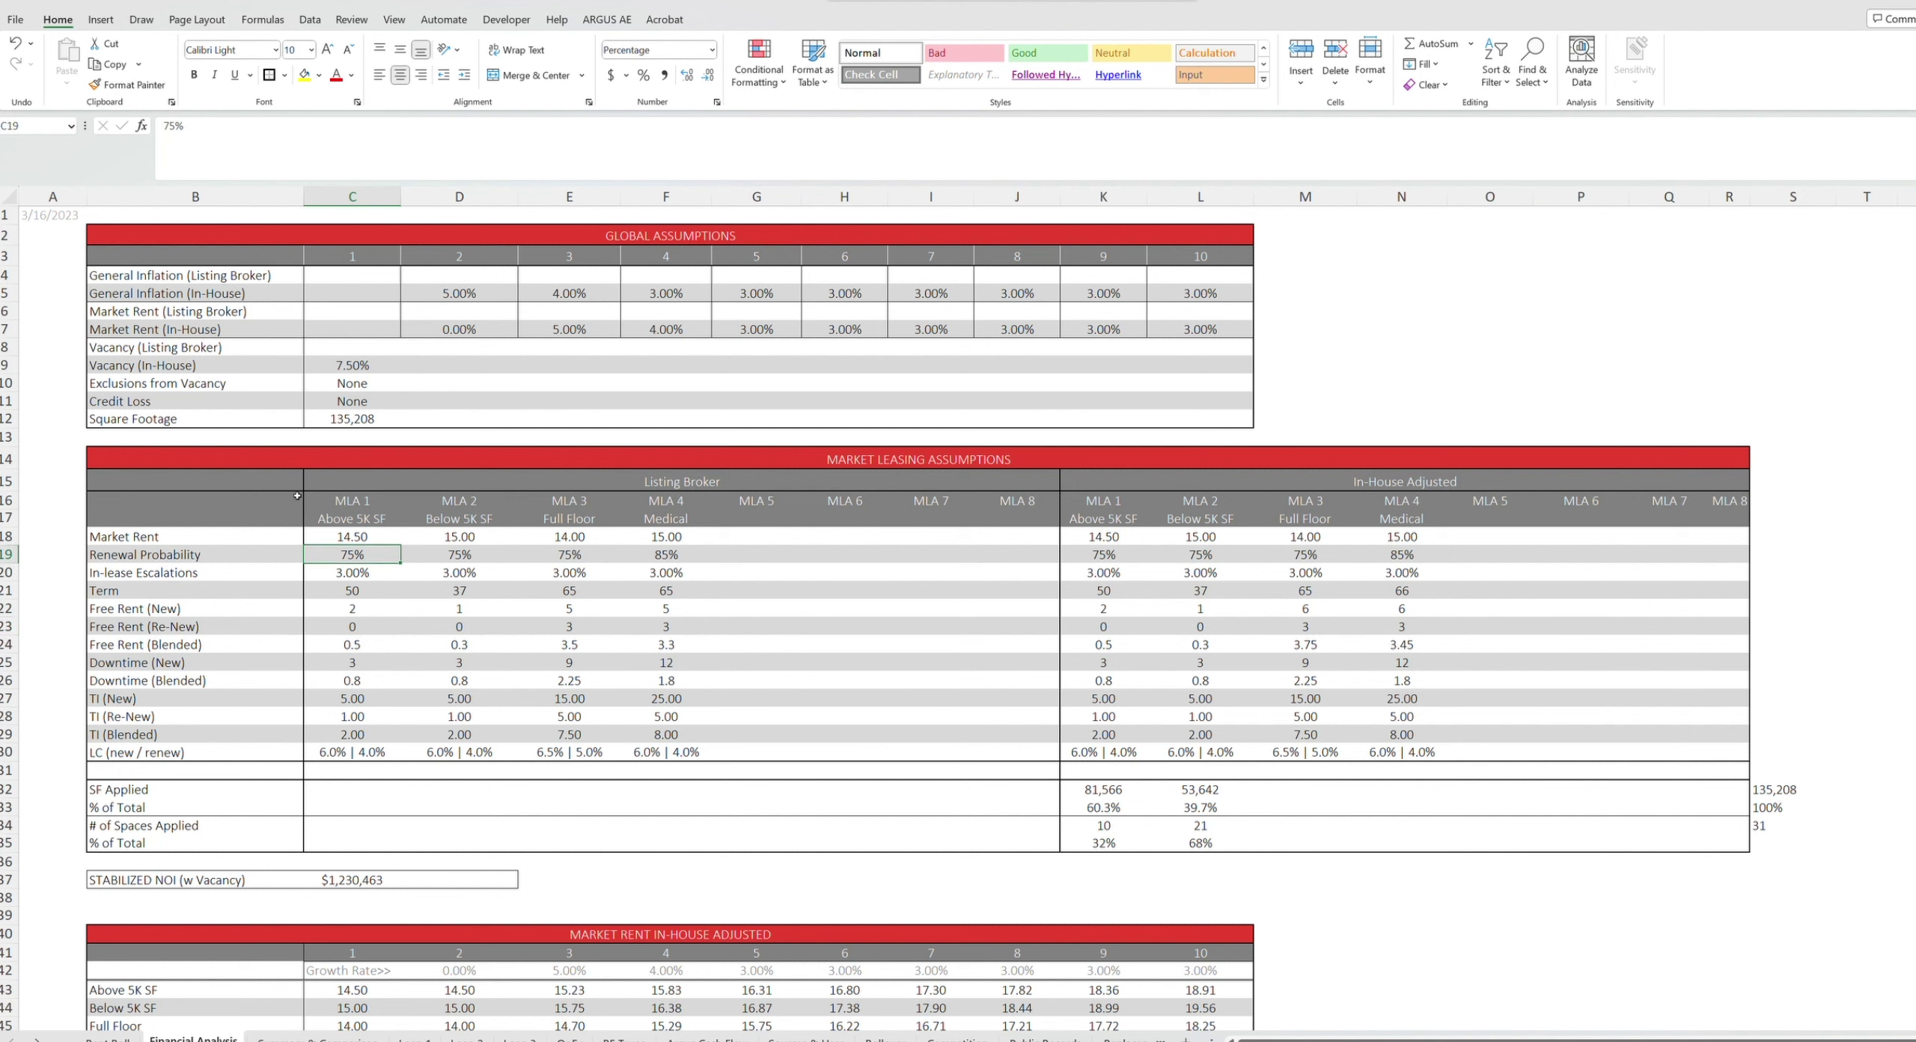
{"action": "key", "text": "Down"}
{"action": "key", "text": "Down"}
{"action": "key", "text": "Down"}
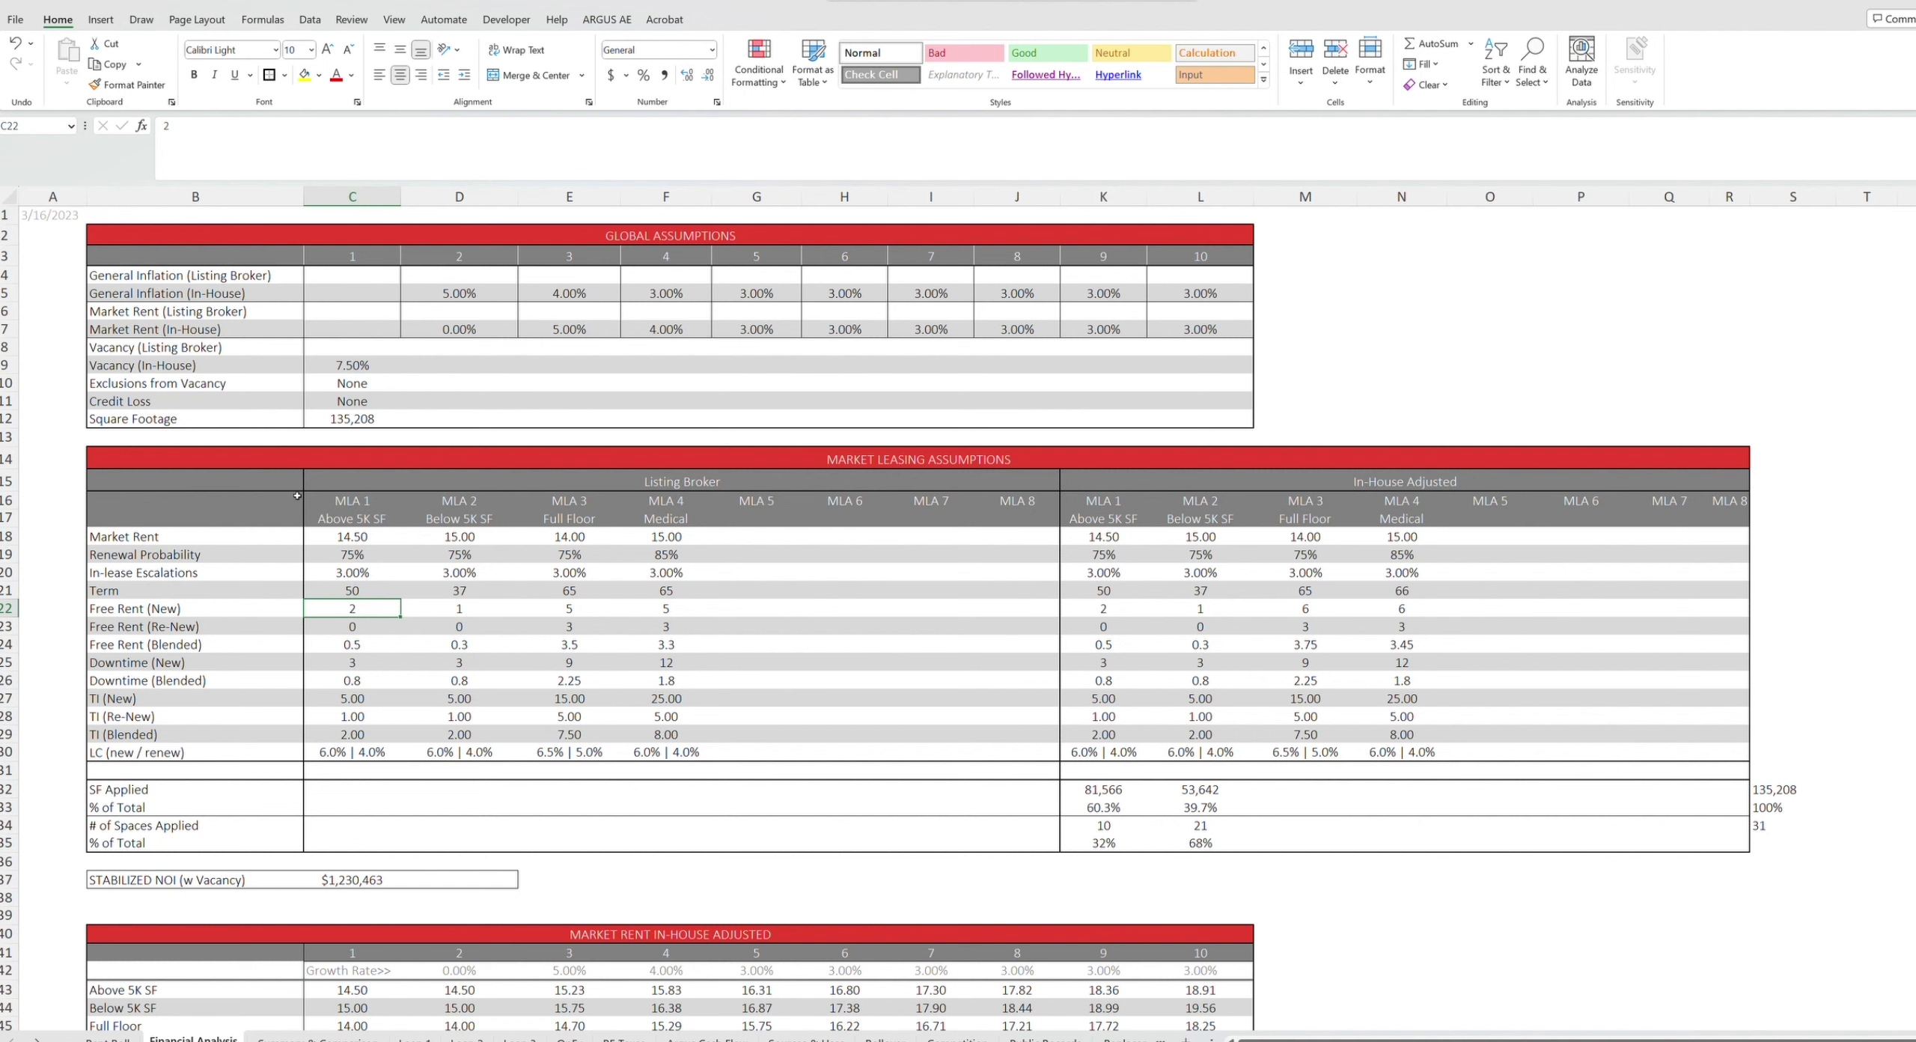
{"action": "key", "text": "Down"}
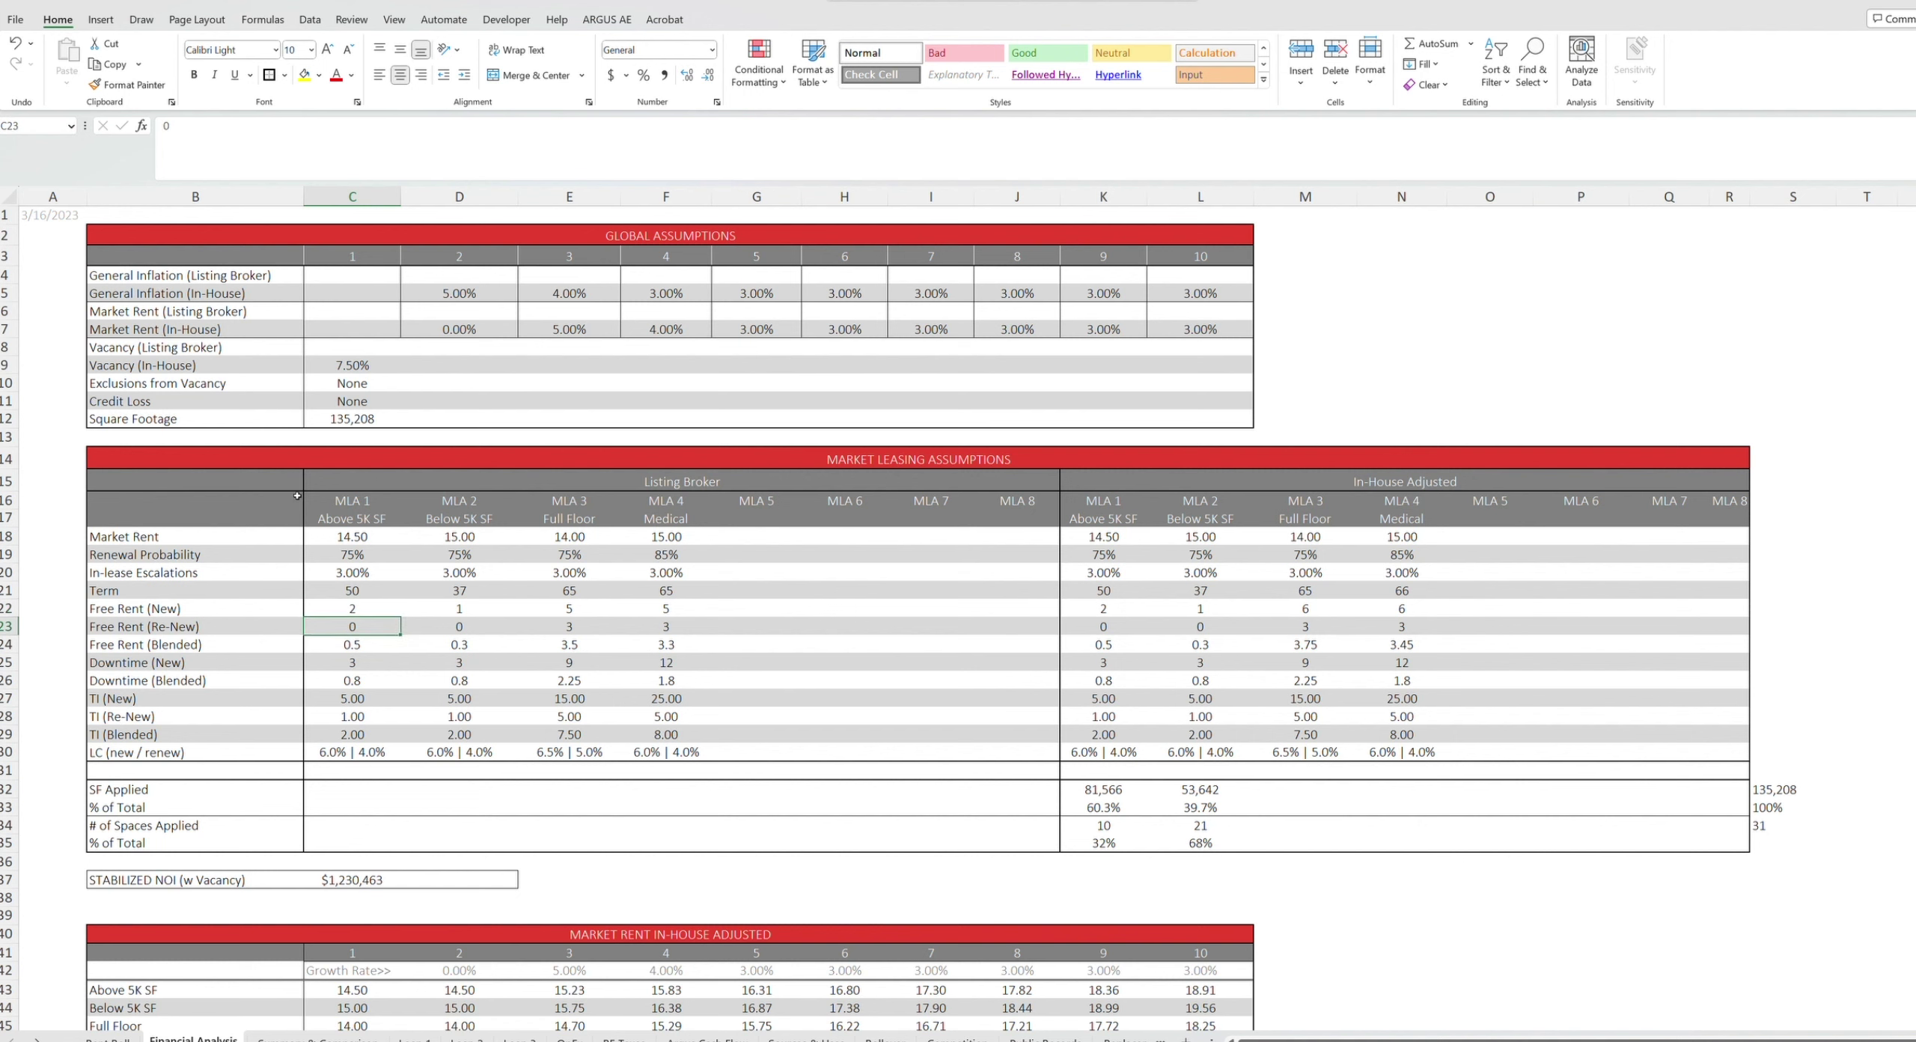
{"action": "key", "text": "Down"}
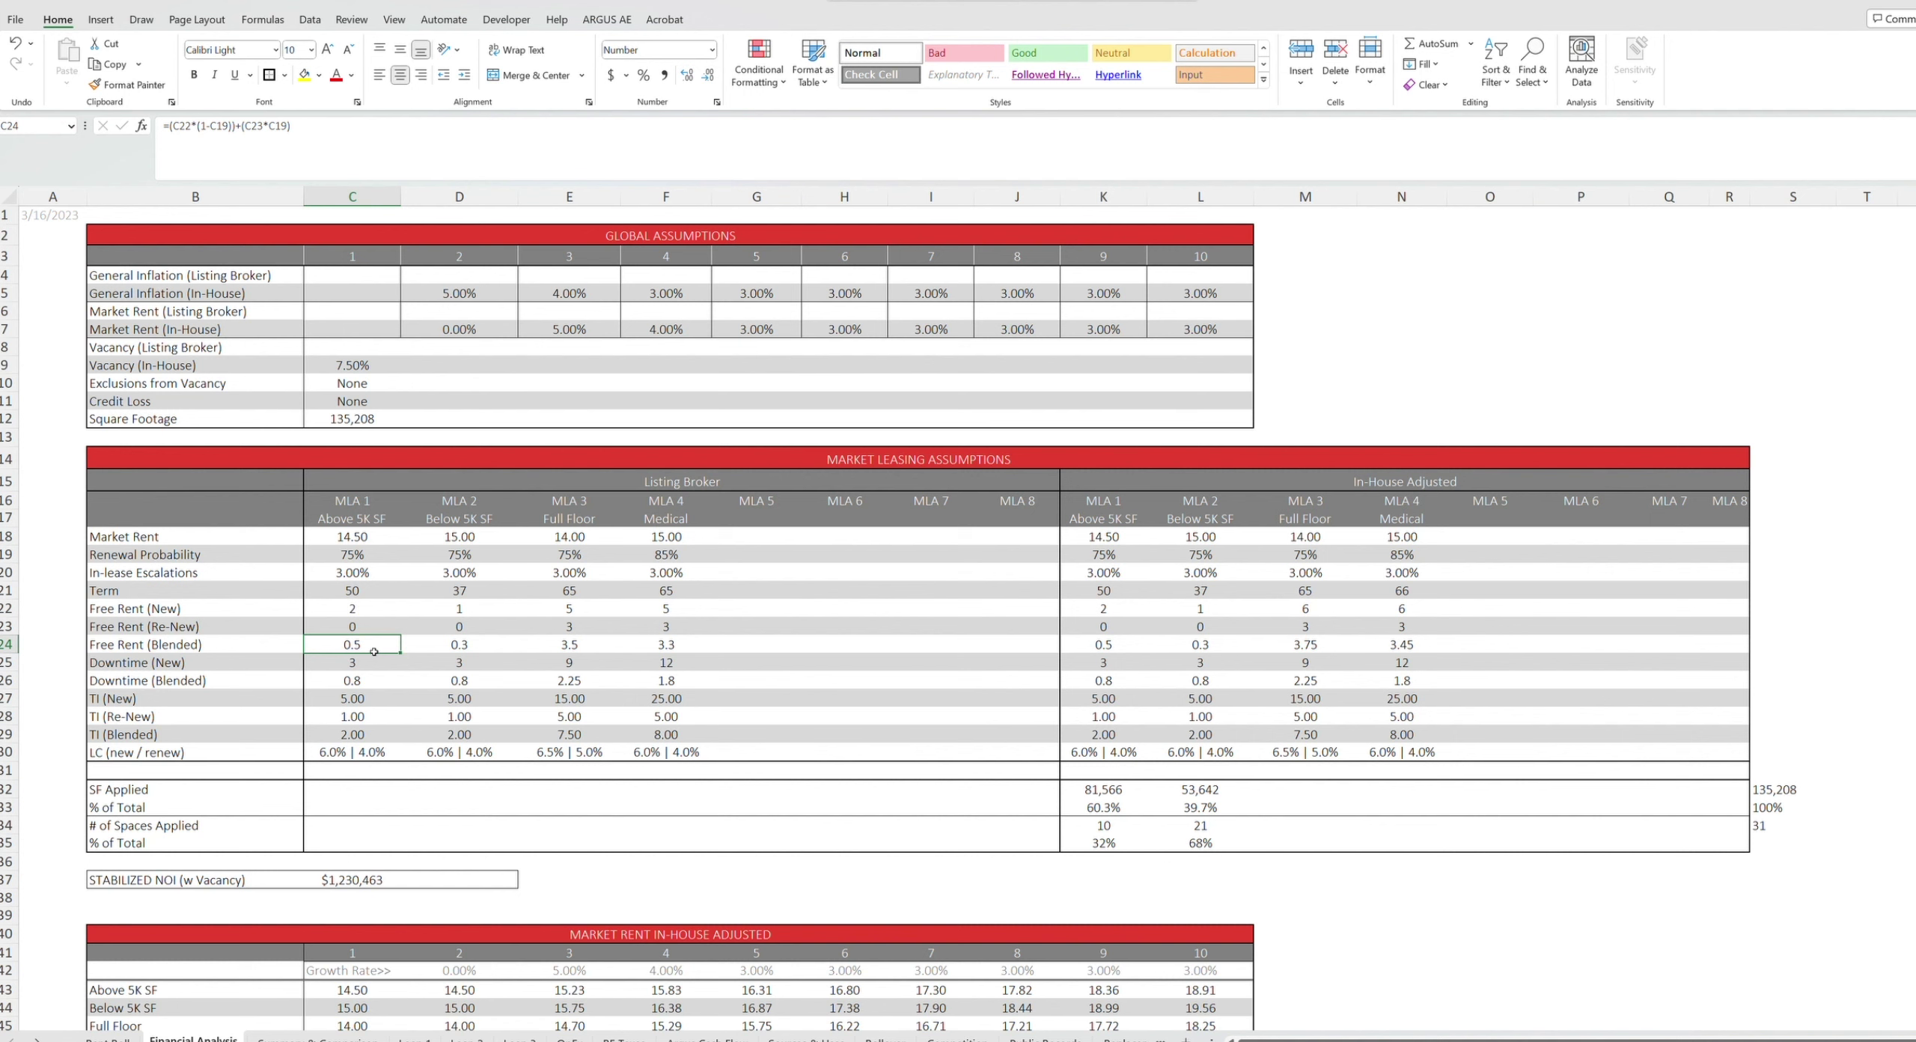
Review the MLA 1 Downtime (New) assumption against the Renewal Probability in the Listing Broker section
{"action": "key", "text": "Down"}
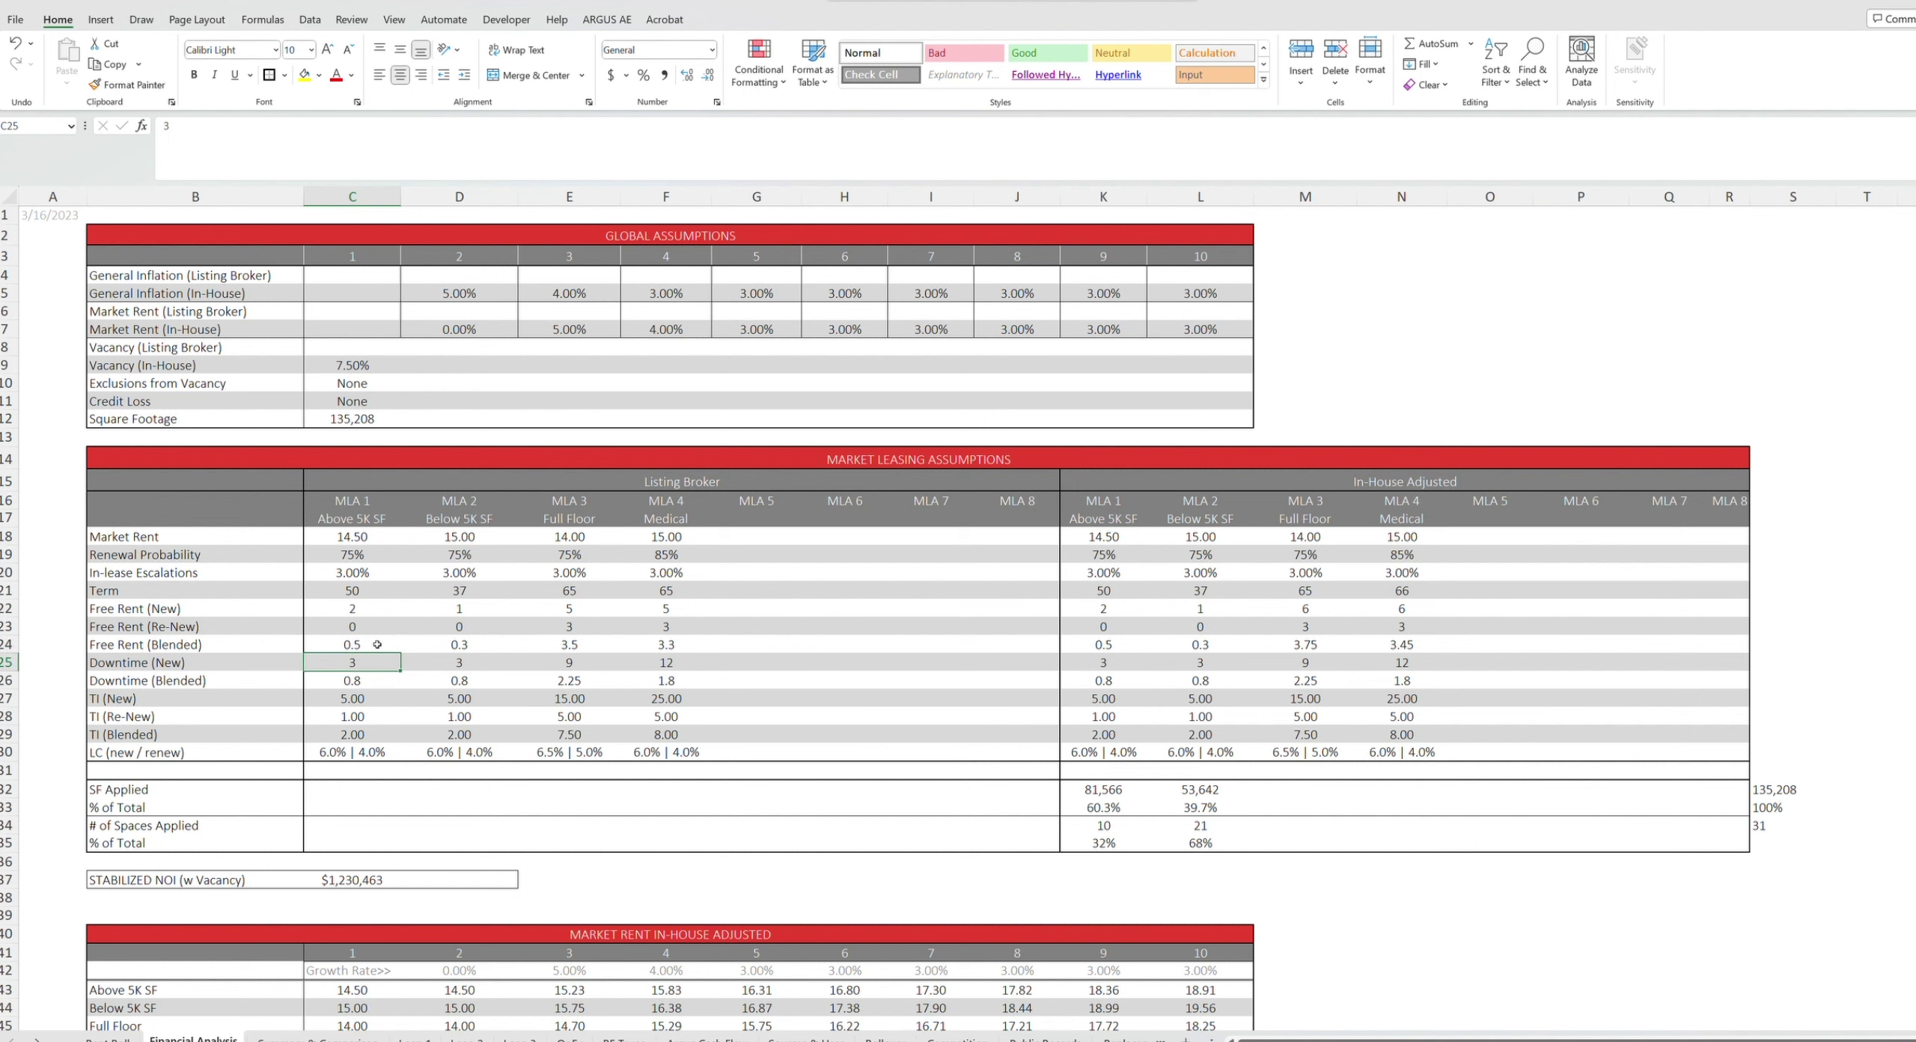
{"action": "left_click", "coordinate": [354, 558]}
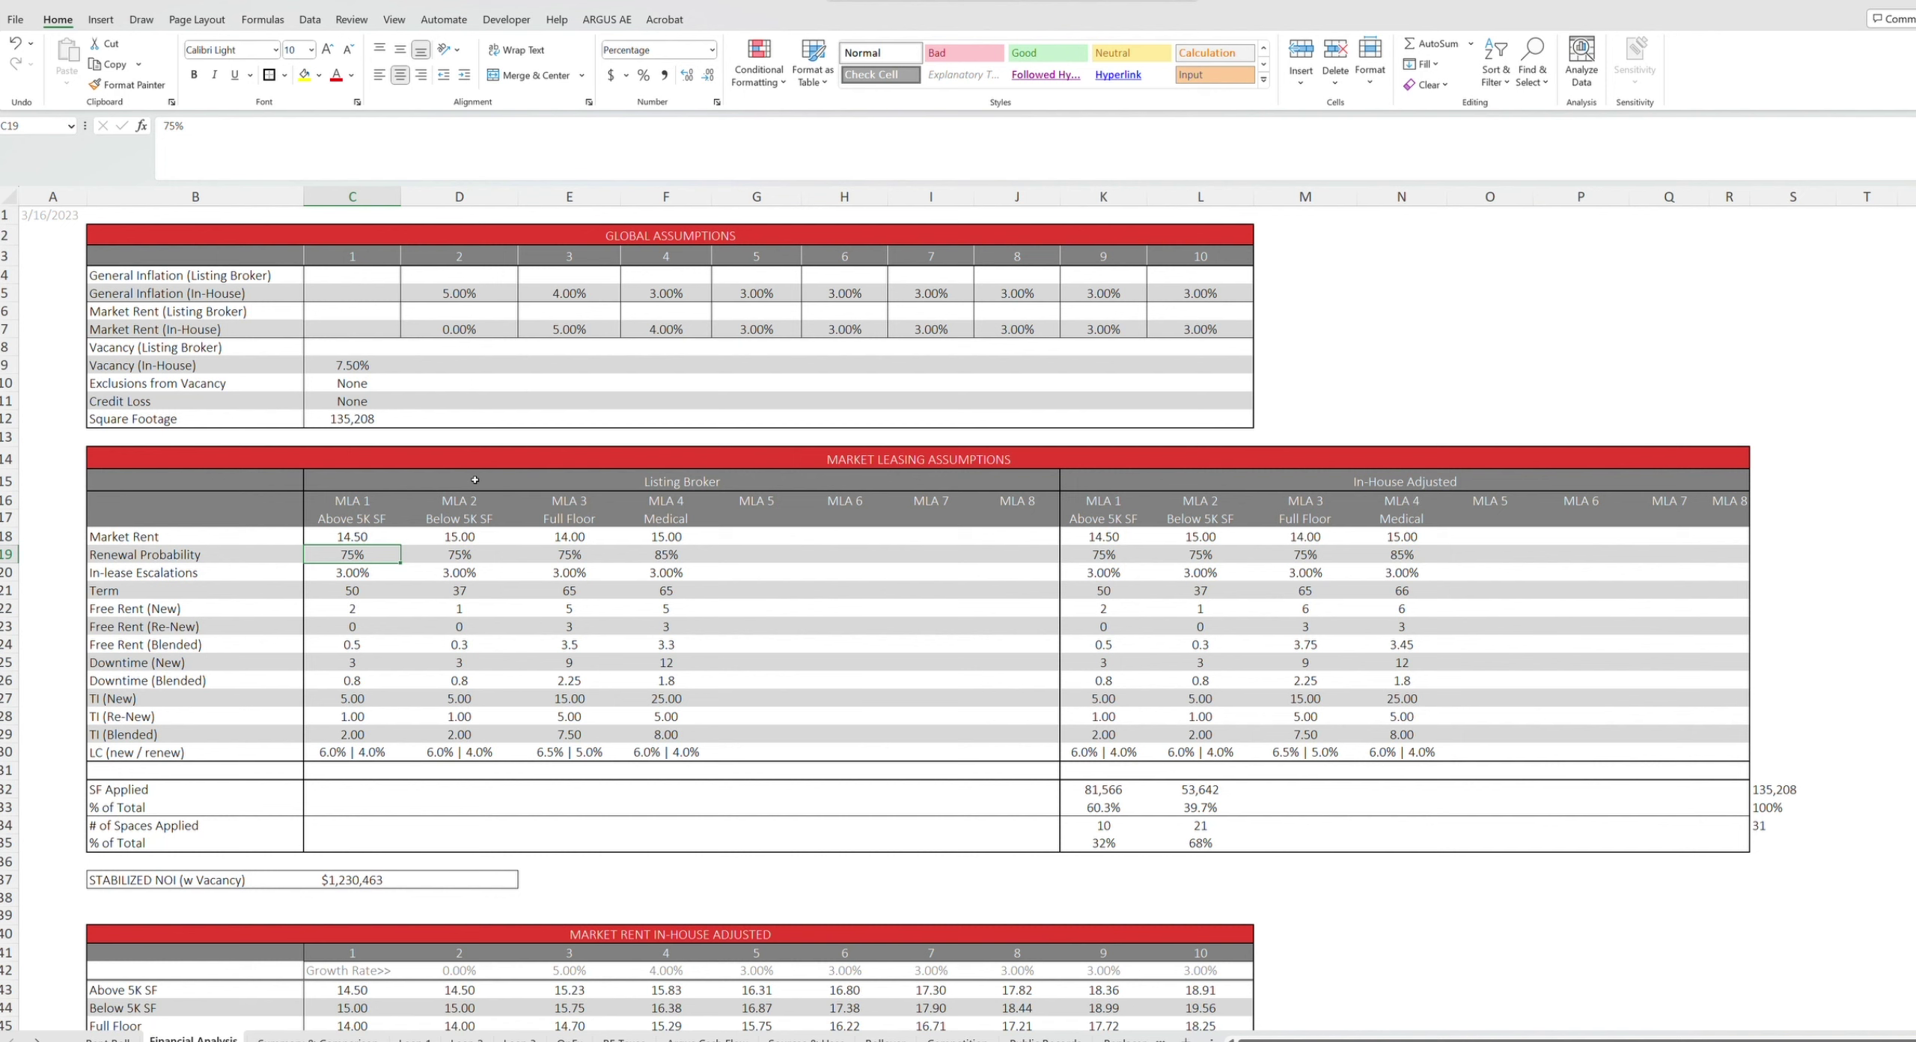
{"action": "key", "text": "Down"}
{"action": "key", "text": "Down"}
{"action": "key", "text": "Down"}
{"action": "key", "text": "Down"}
{"action": "key", "text": "Down"}
{"action": "key", "text": "Down"}
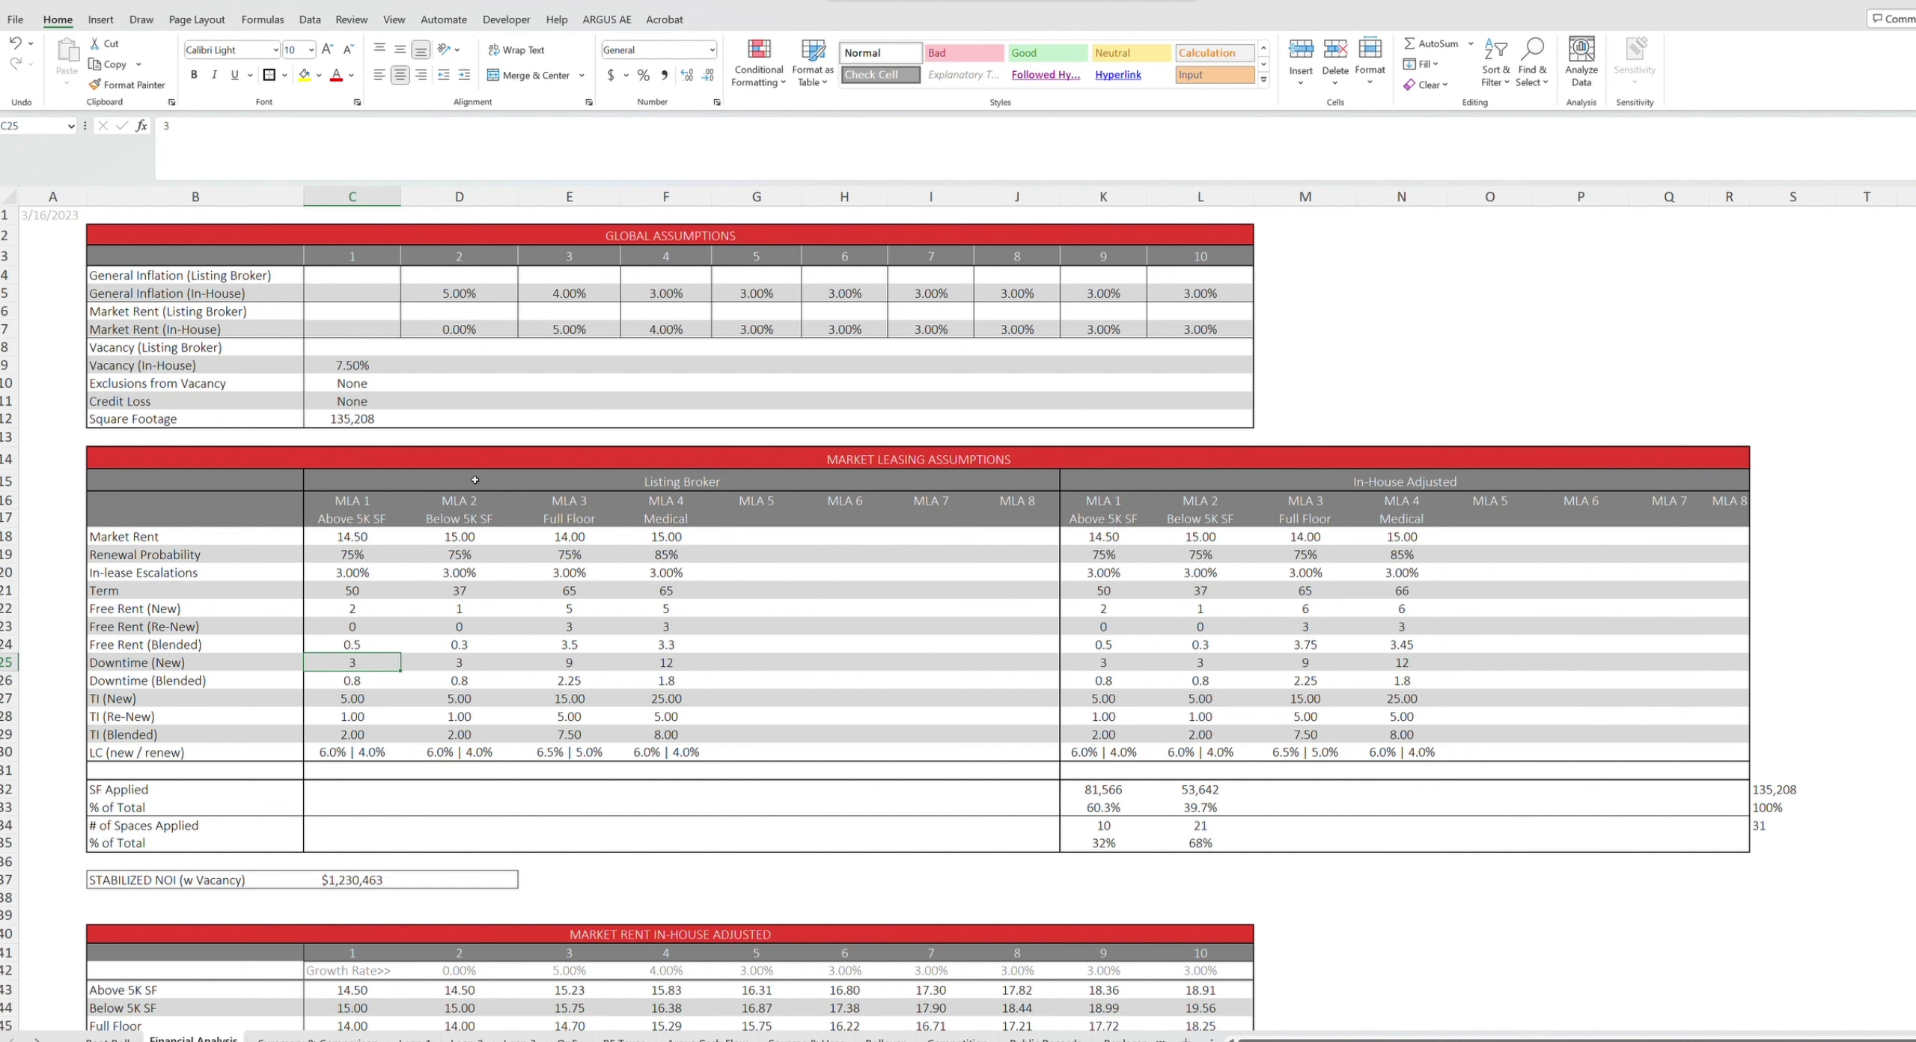
Compare Downtime (New) and Downtime (Blended) between the Above 5K SF and Below 5K SF categories
{"action": "key", "text": "Left"}
{"action": "key", "text": "Right"}
{"action": "key", "text": "Right"}
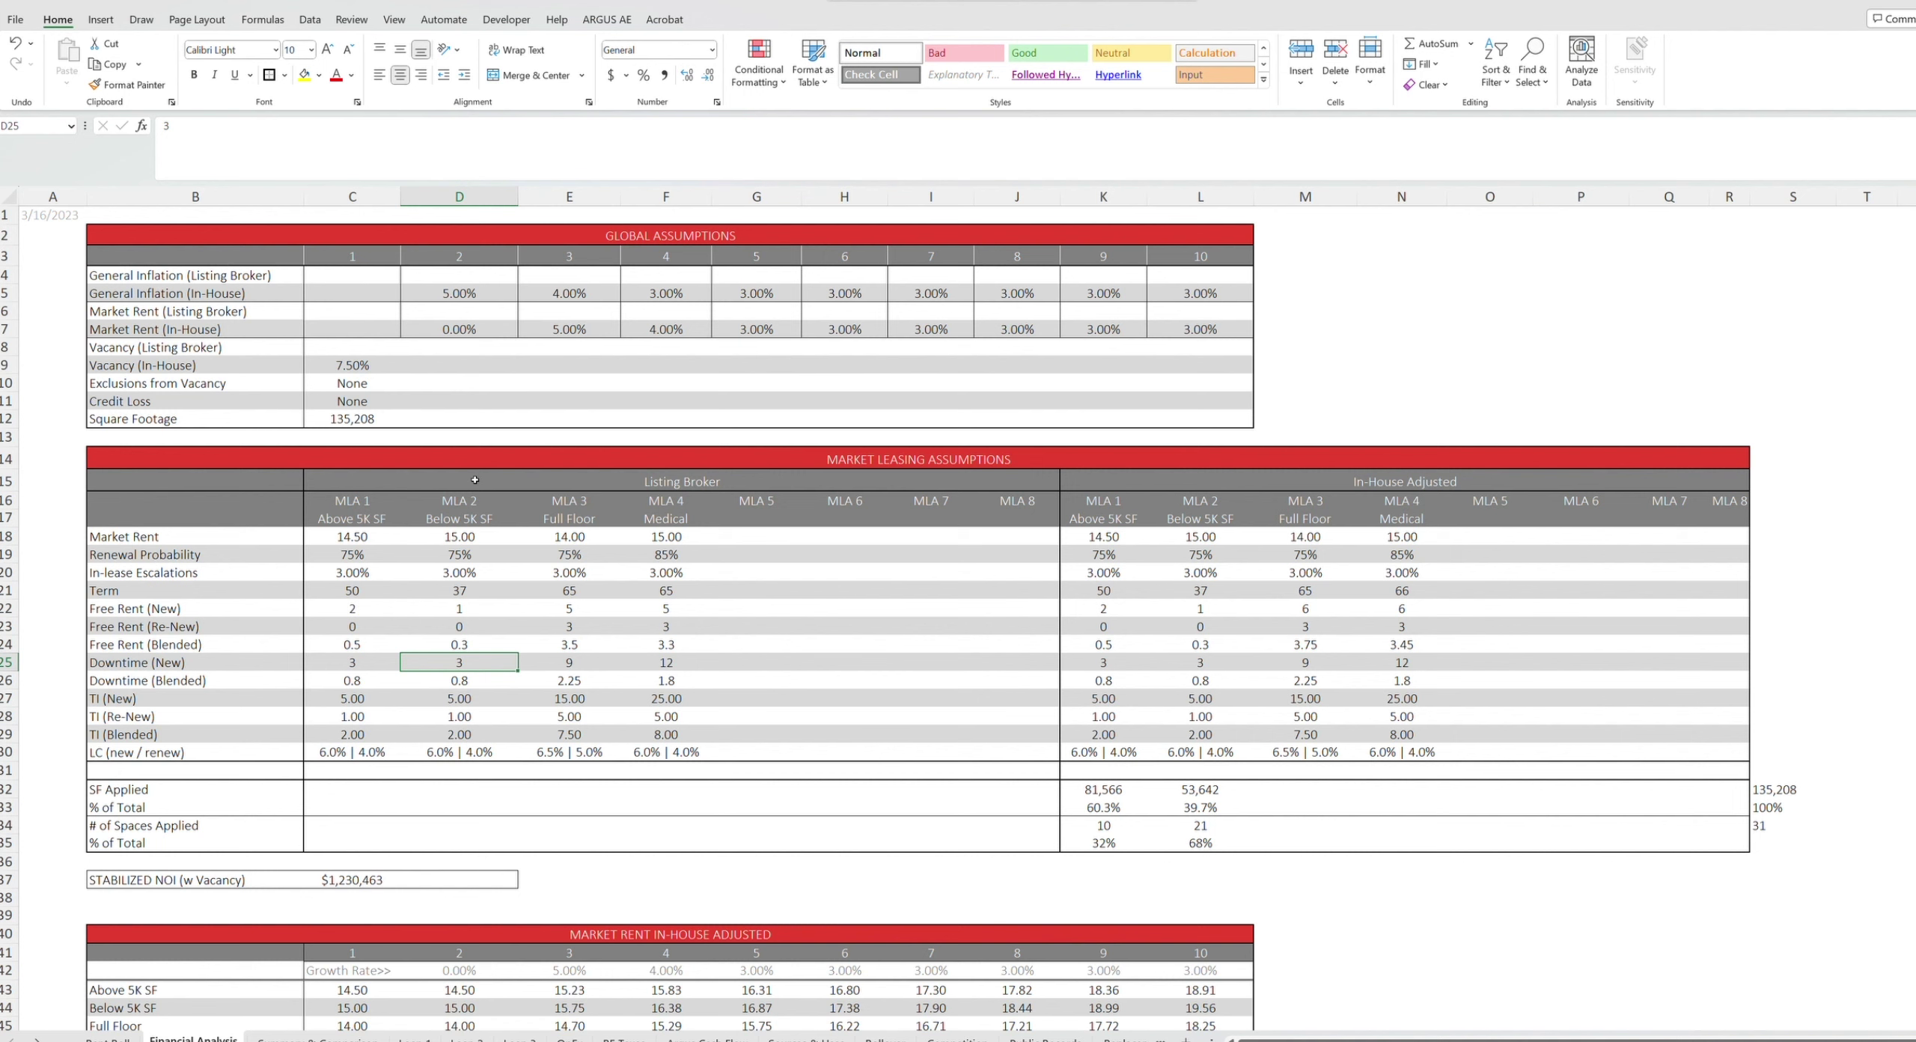
{"action": "key", "text": "Left"}
{"action": "key", "text": "Right"}
{"action": "key", "text": "Left"}
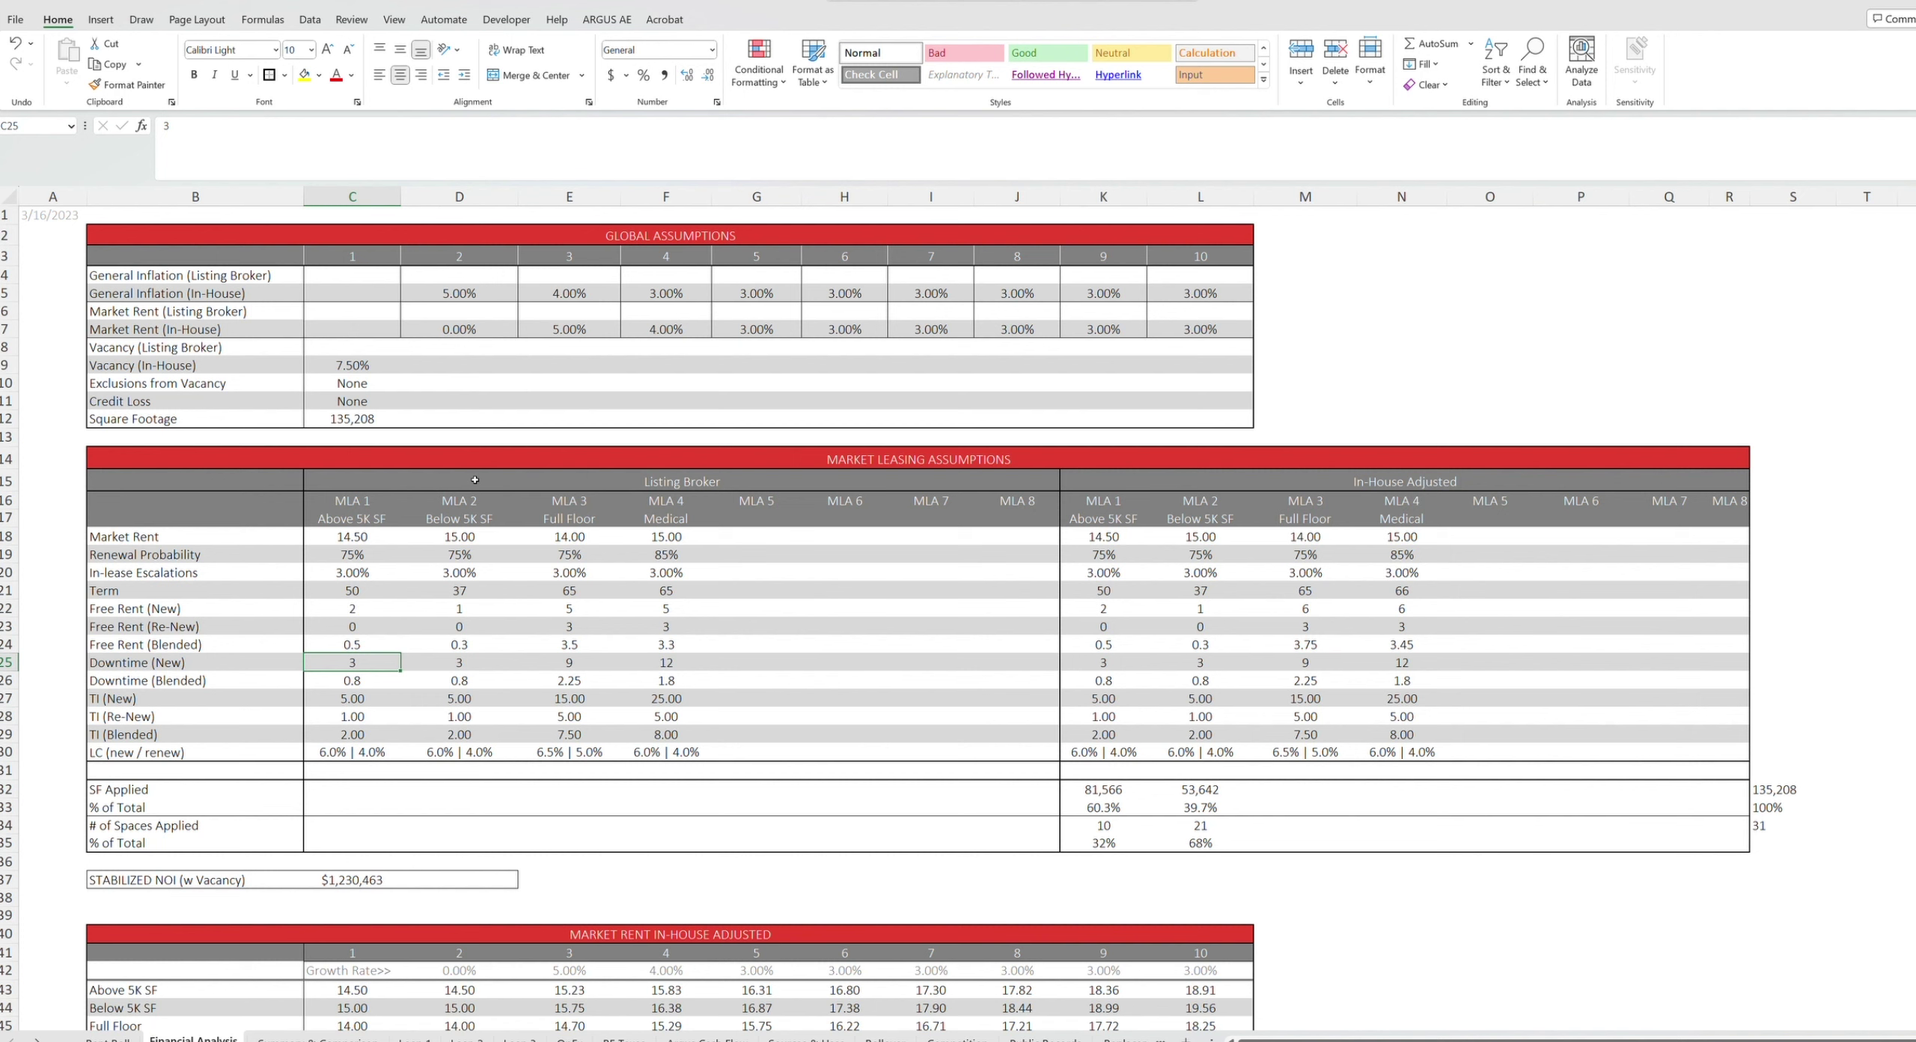
{"action": "key", "text": "Down"}
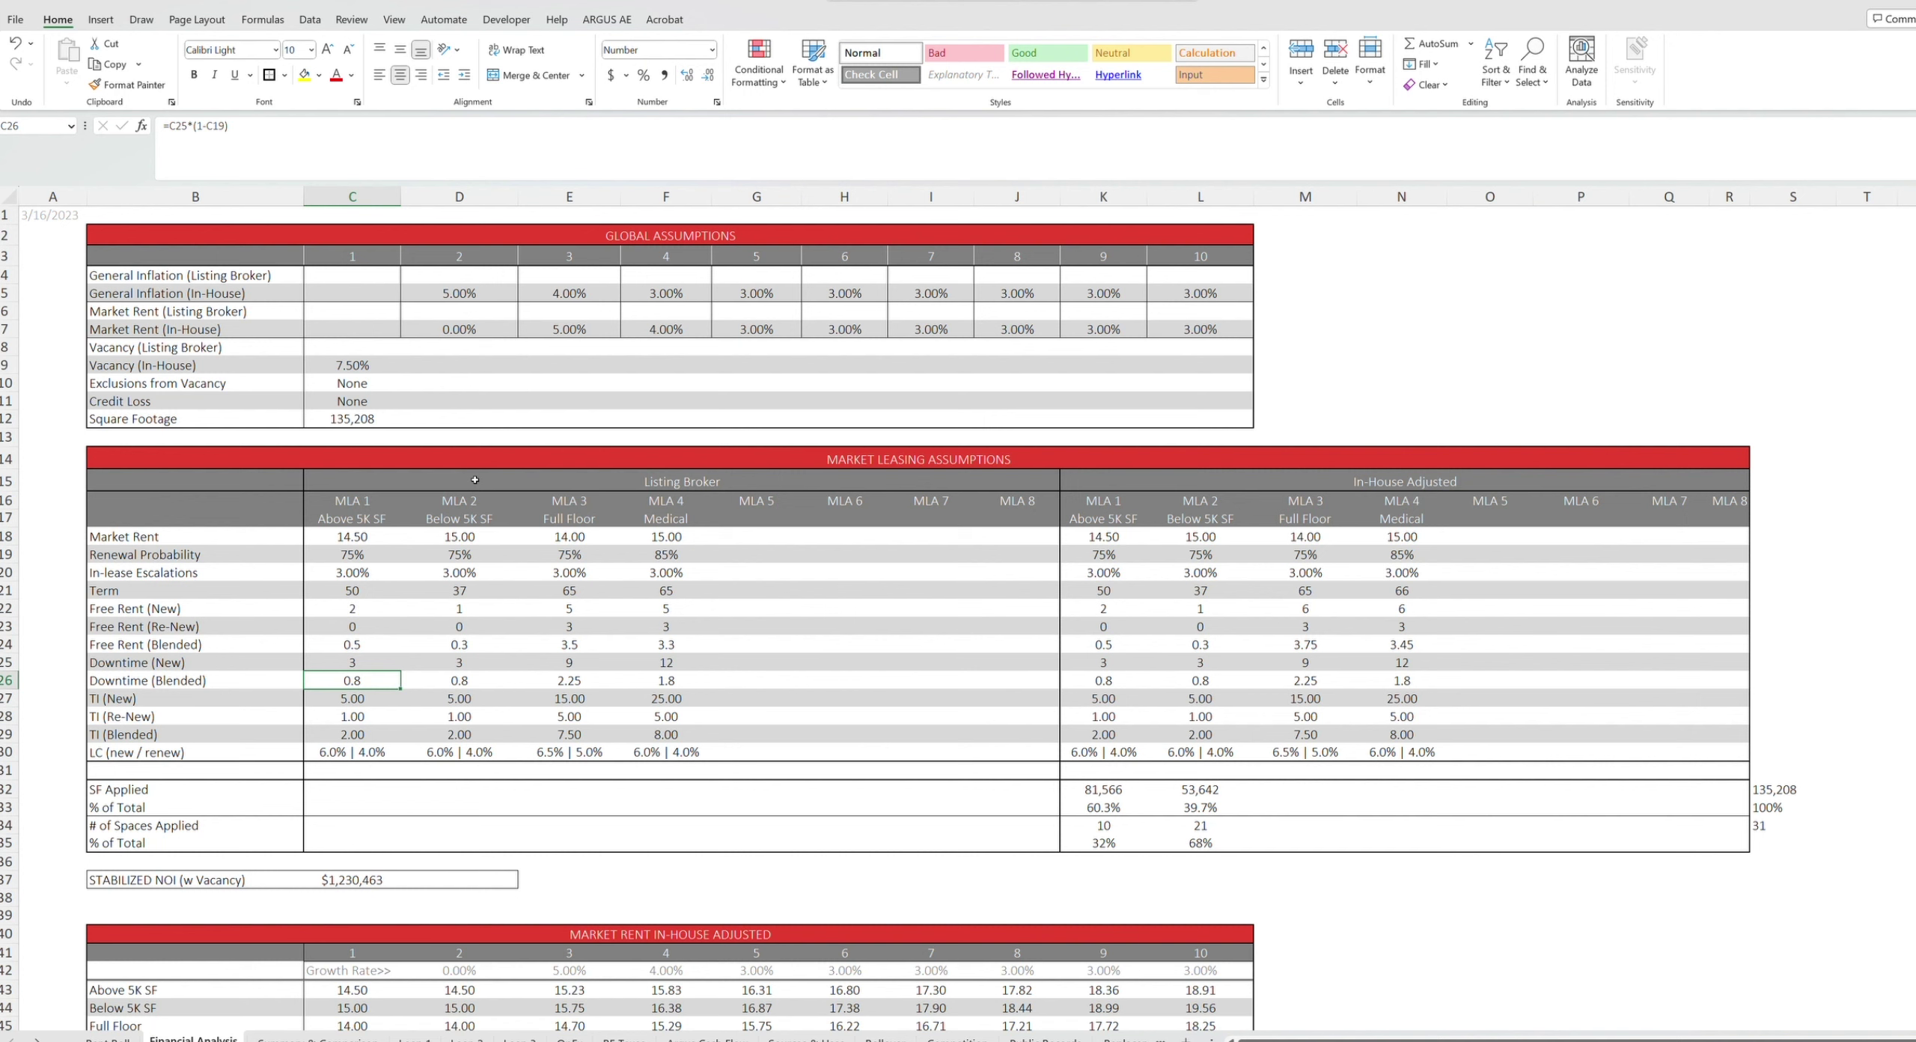
{"action": "key", "text": "Right"}
{"action": "key", "text": "Left"}
Compare the MLA 1 TI (New) and TI (Re-New) allowances and inspect the TI (Blended) formula
{"action": "key", "text": "Down"}
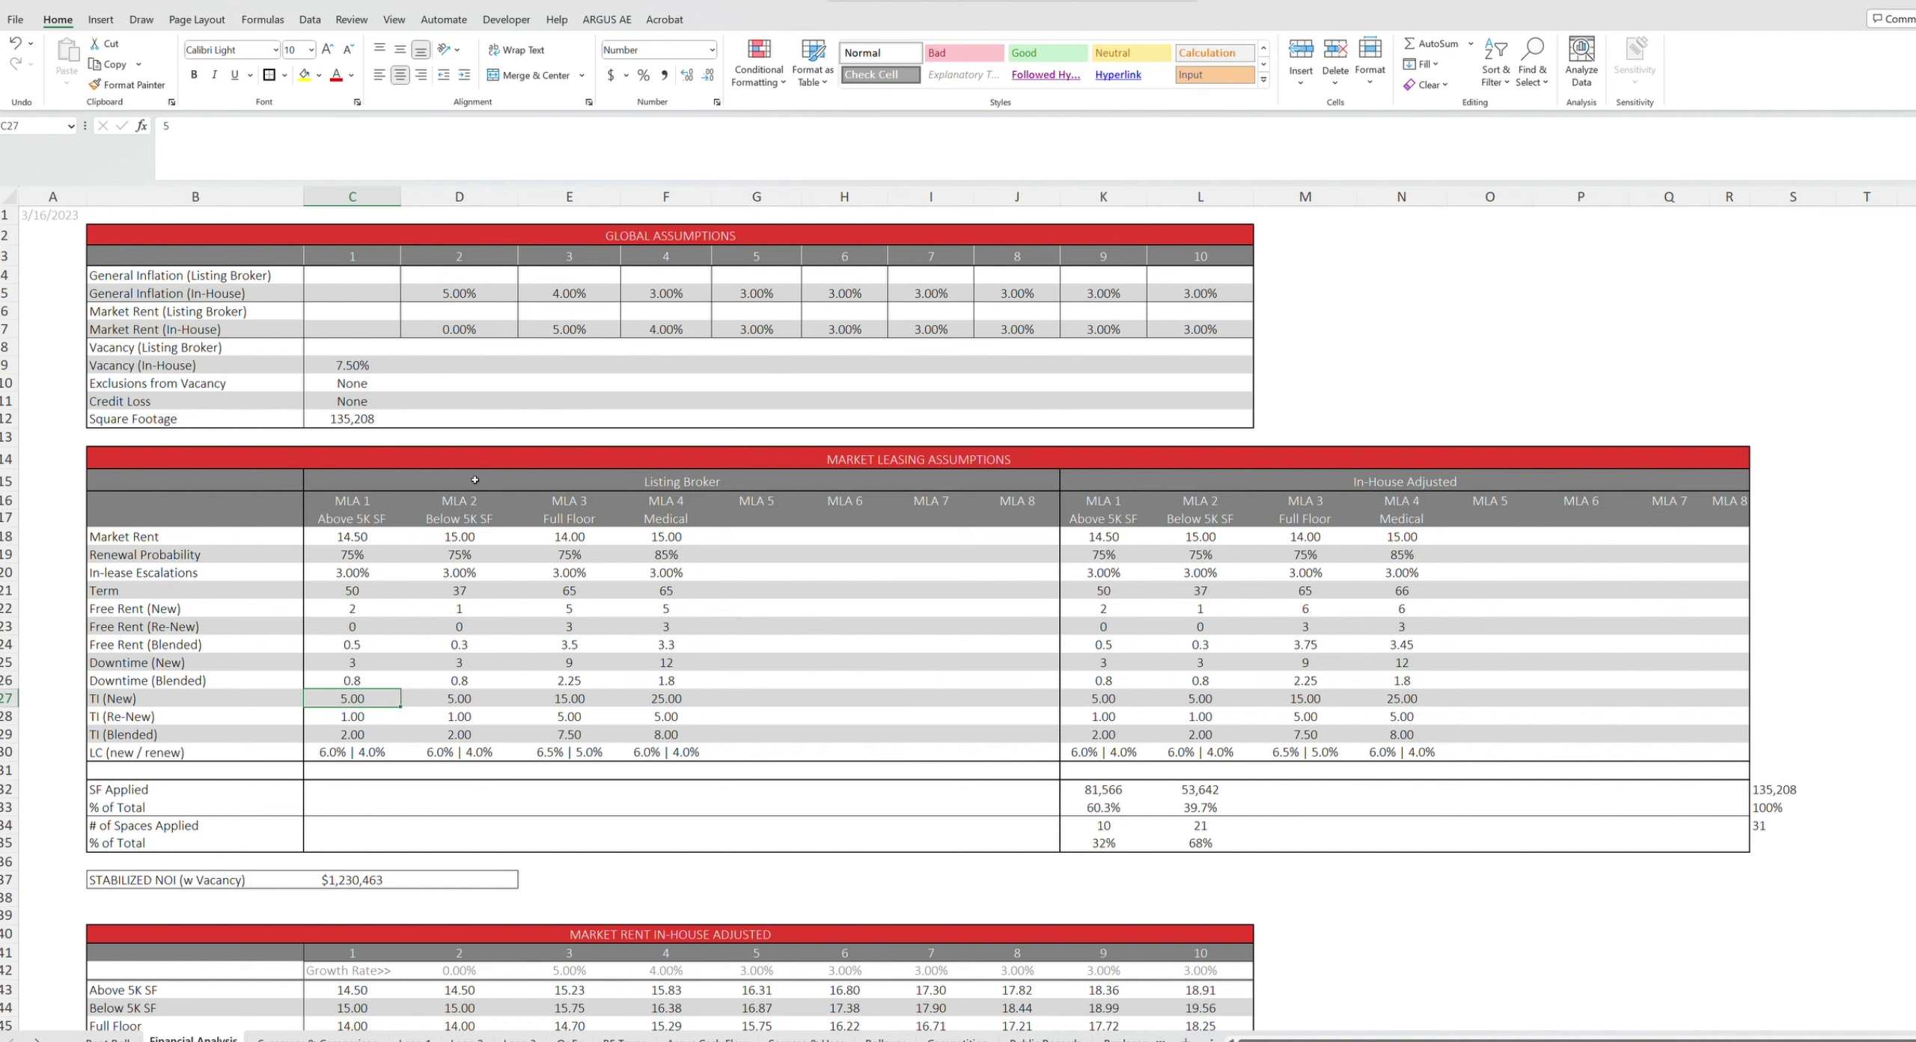
{"action": "key", "text": "Down"}
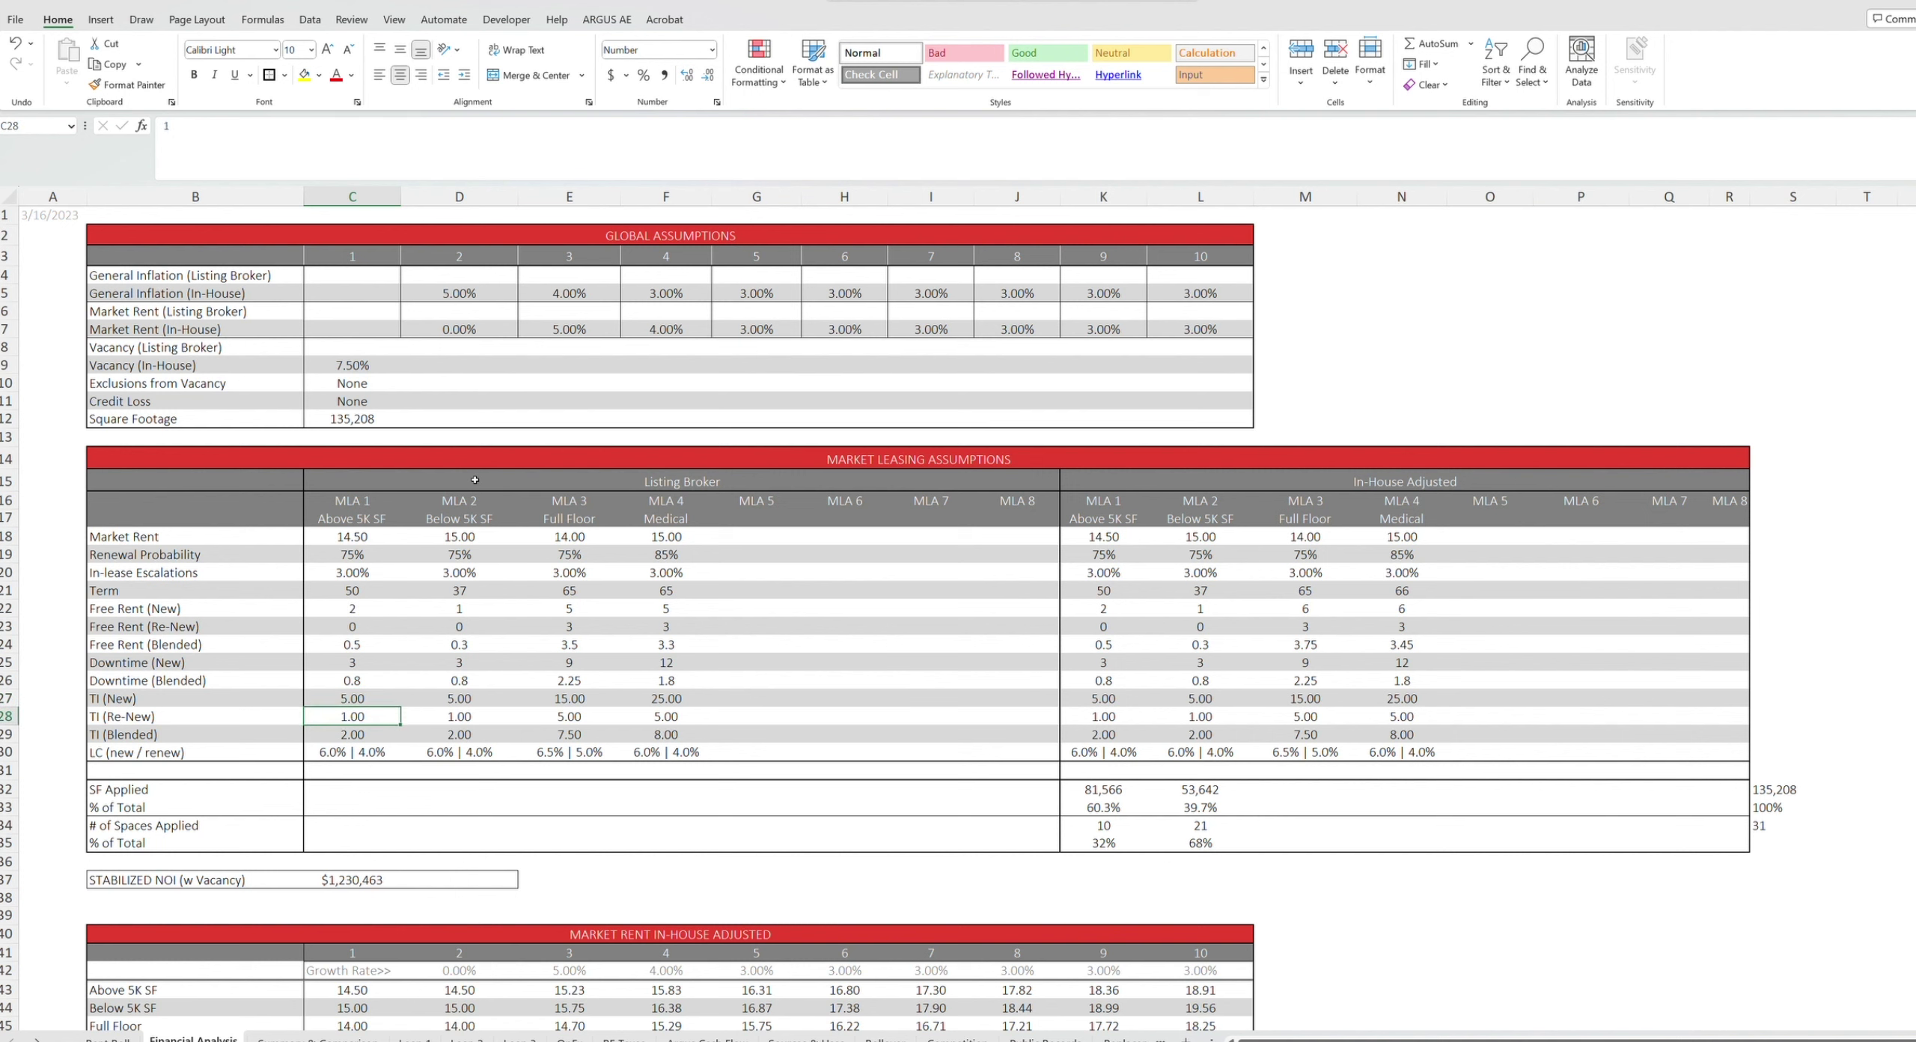
{"action": "key", "text": "Up"}
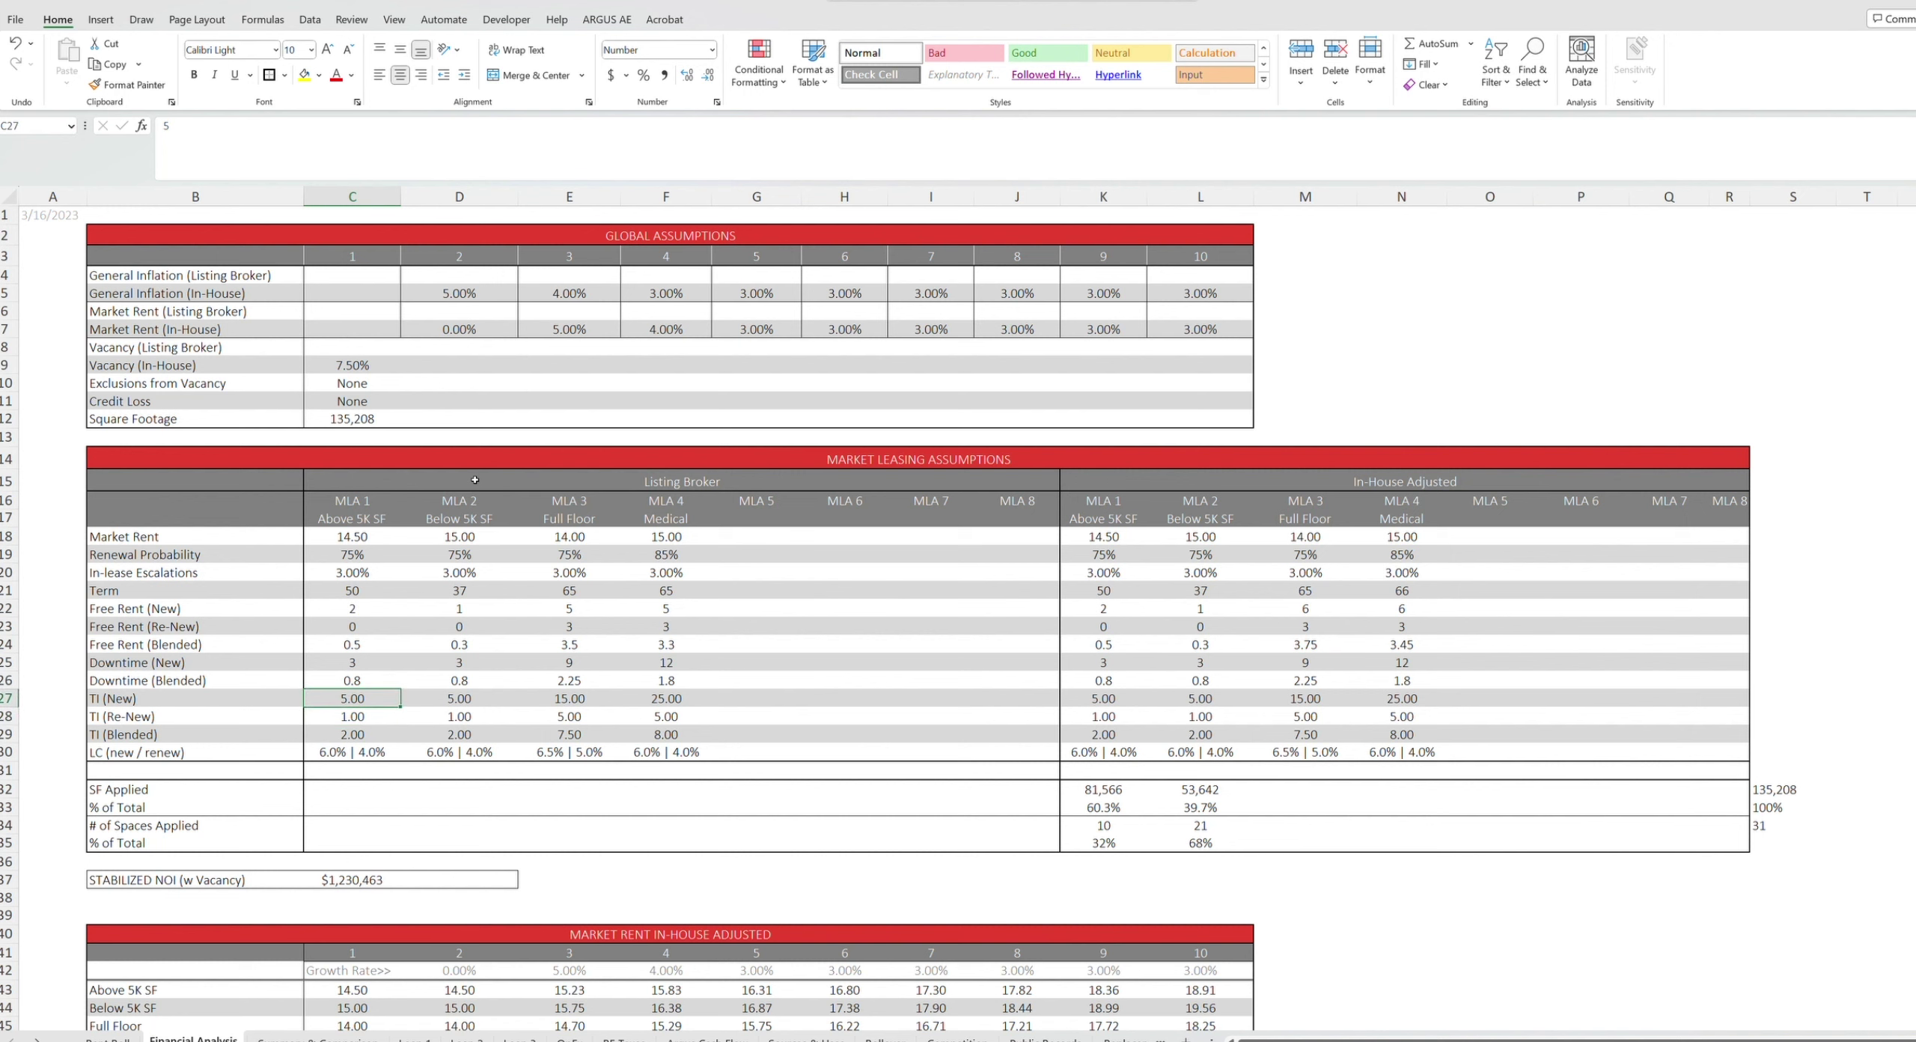
{"action": "key", "text": "Down"}
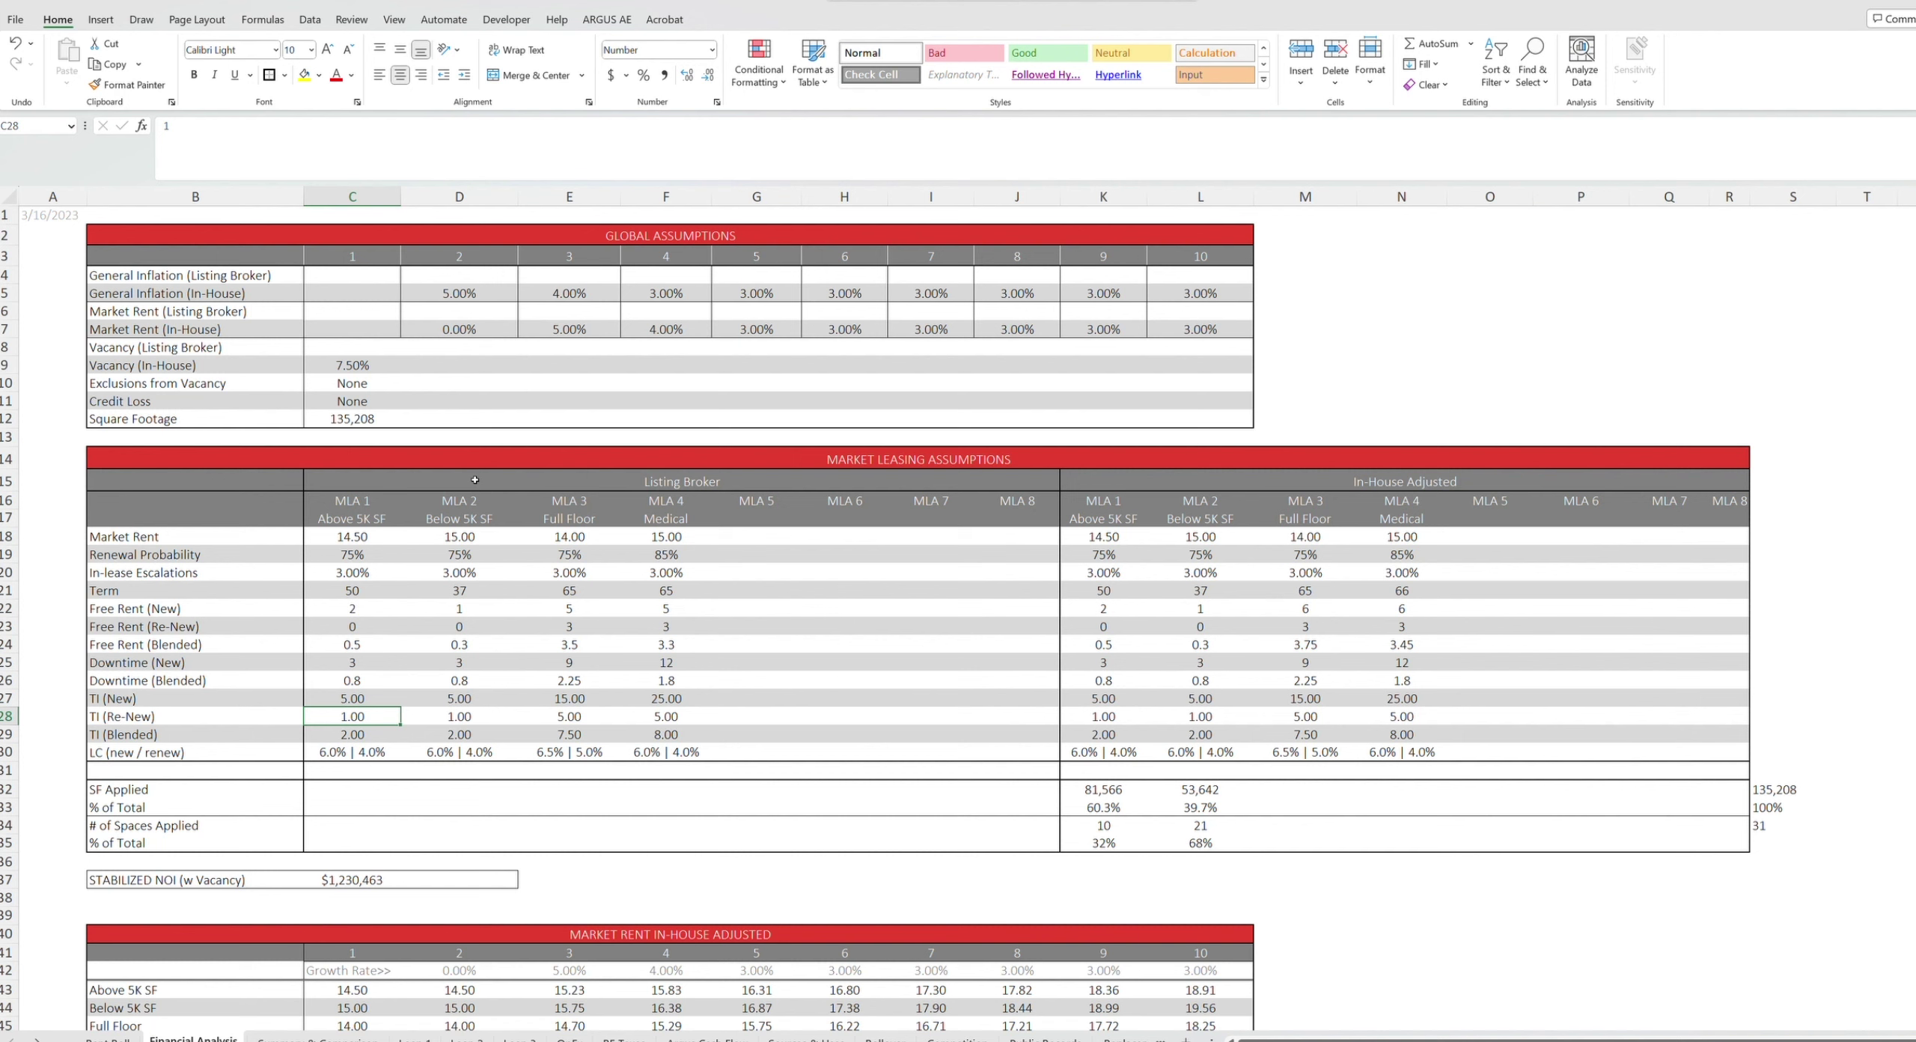
{"action": "key", "text": "Up"}
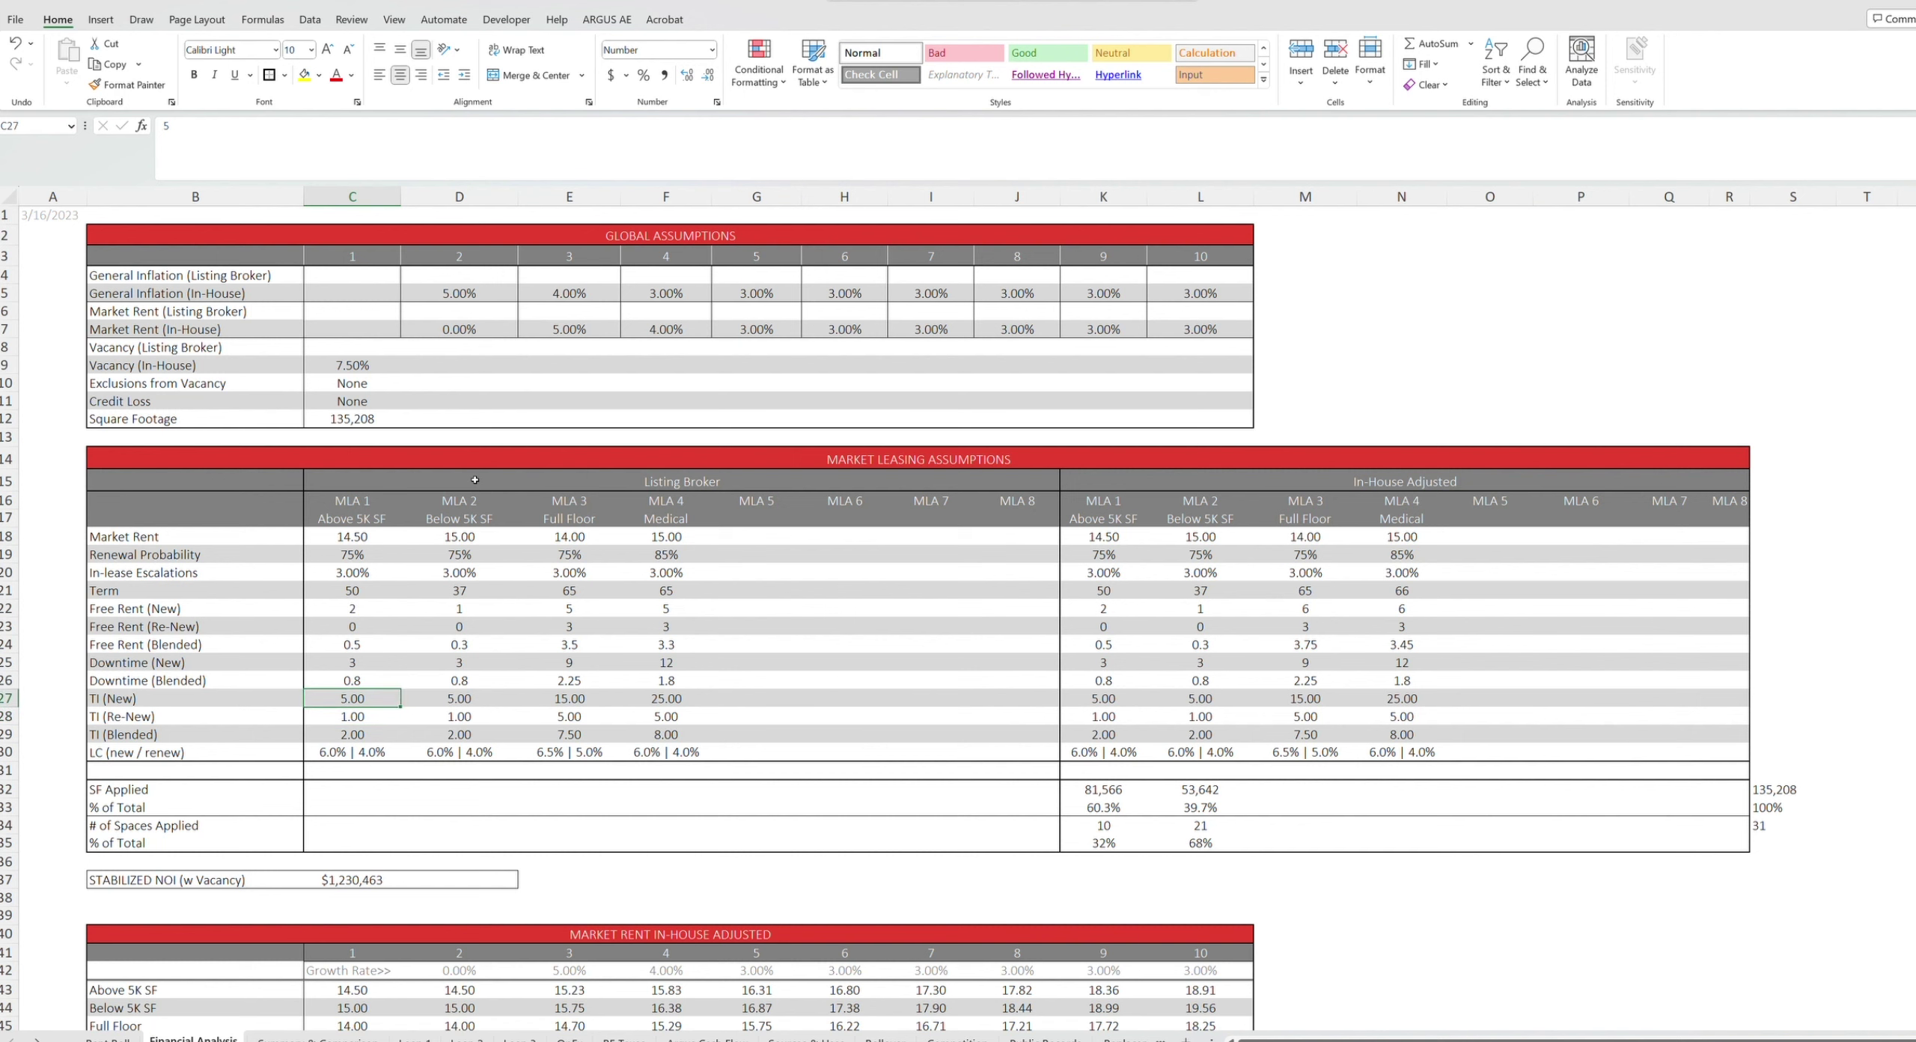
{"action": "key", "text": "Down"}
{"action": "key", "text": "Down"}
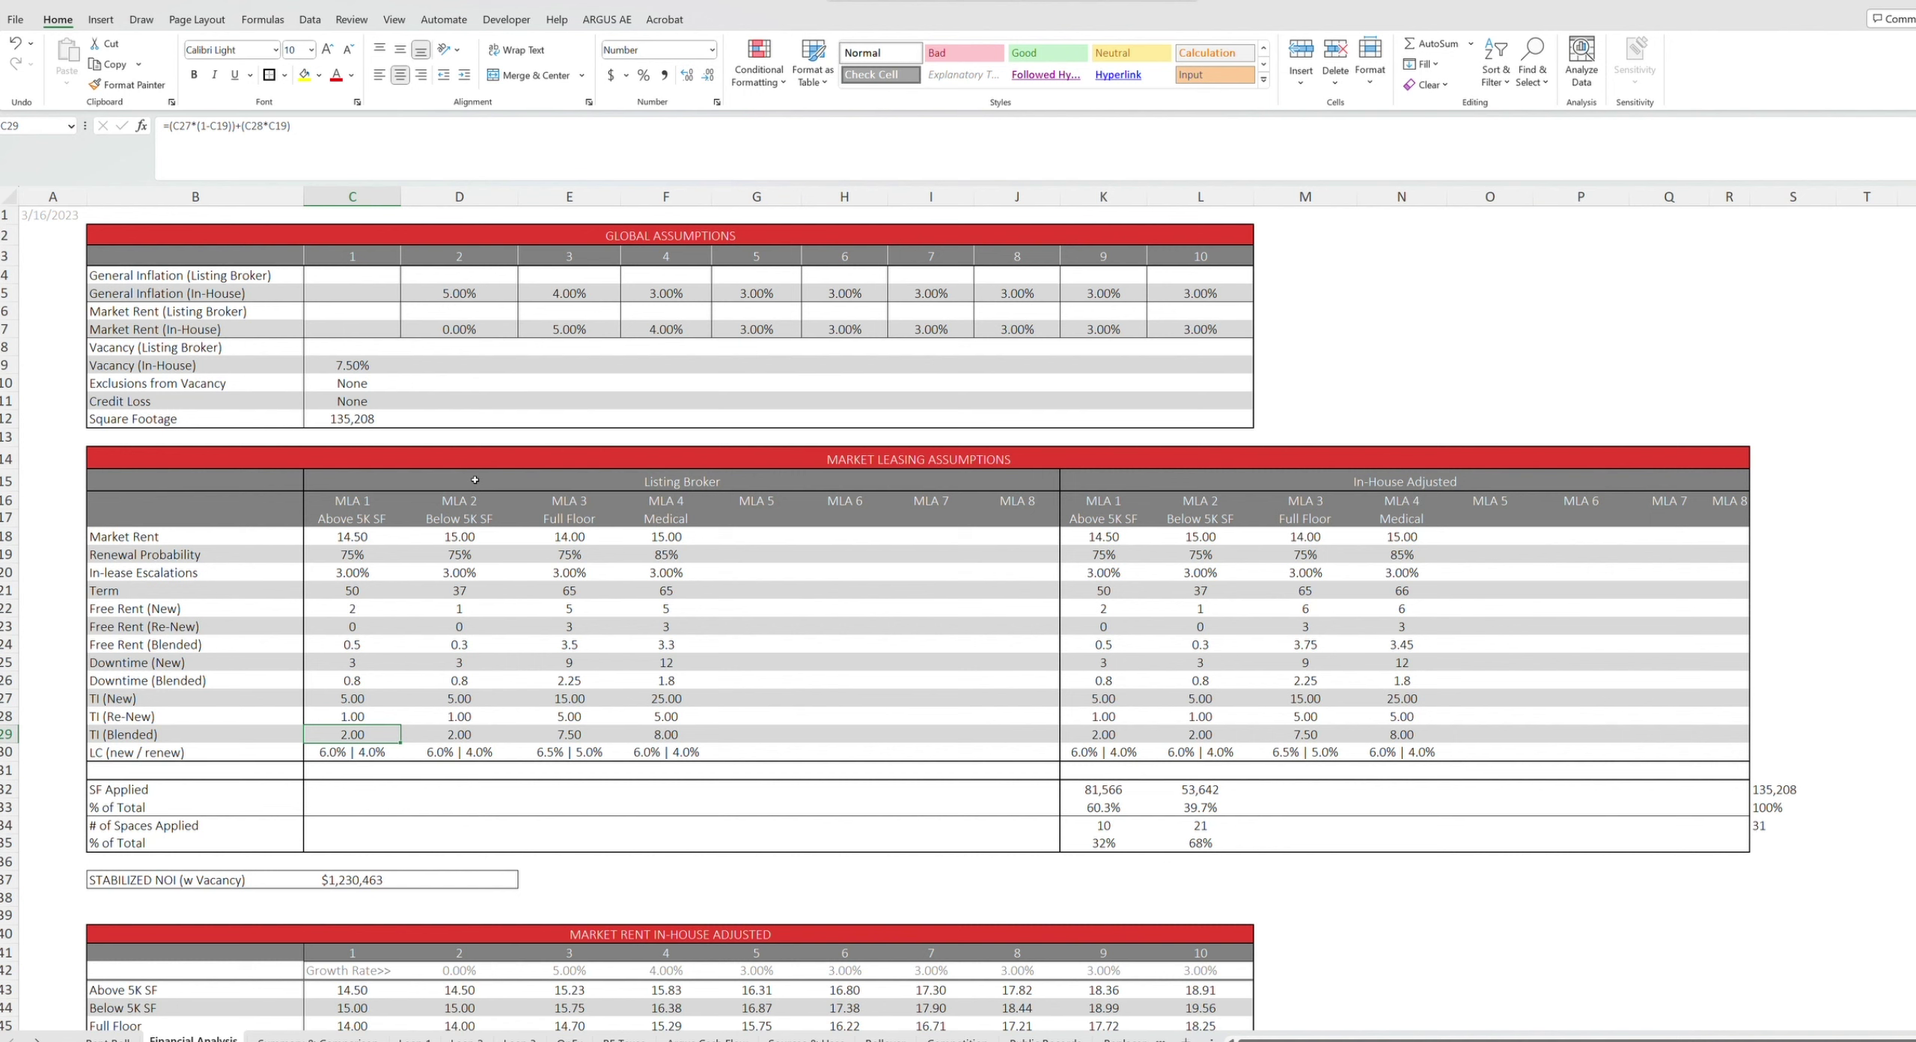
Recheck the MLA 1 blended downtime and blended free rent formulas alongside the assumptions that feed them
{"action": "key", "text": "Up"}
{"action": "key", "text": "Up"}
{"action": "key", "text": "Up"}
{"action": "key", "text": "Up"}
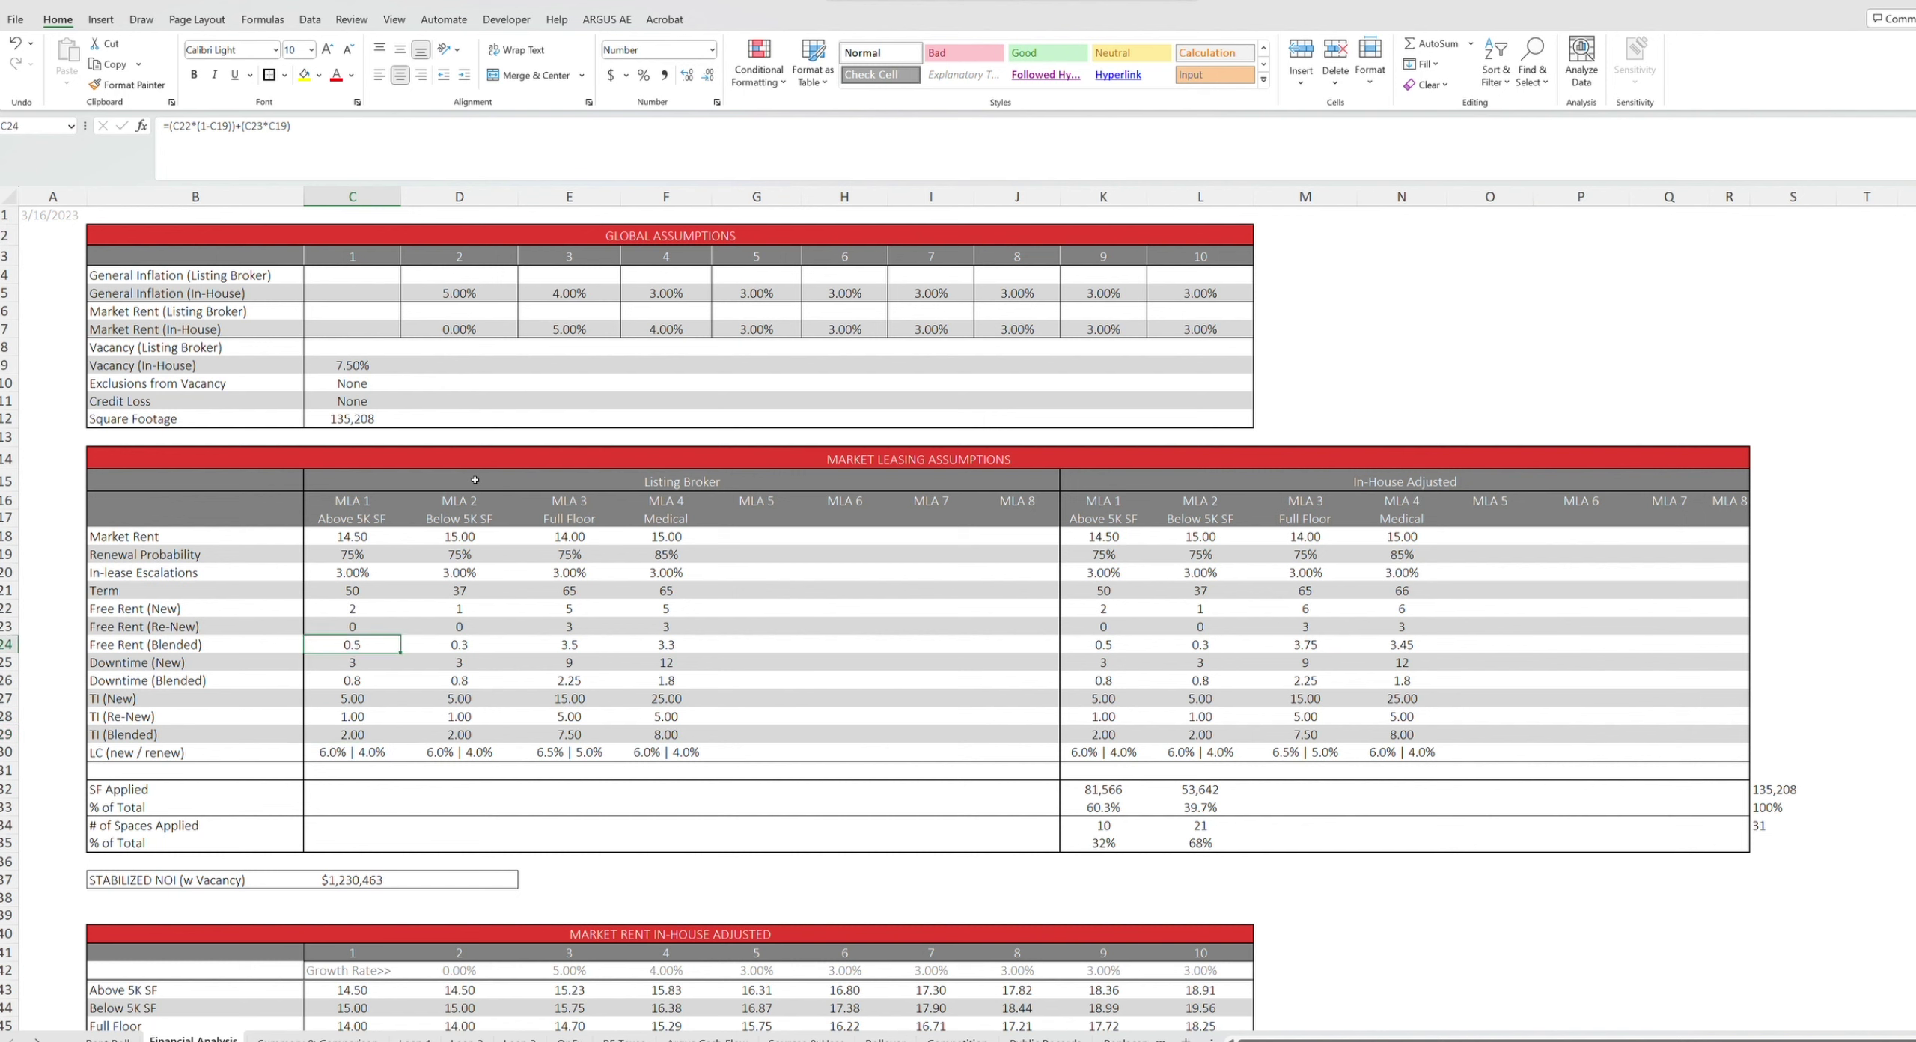
{"action": "key", "text": "Down"}
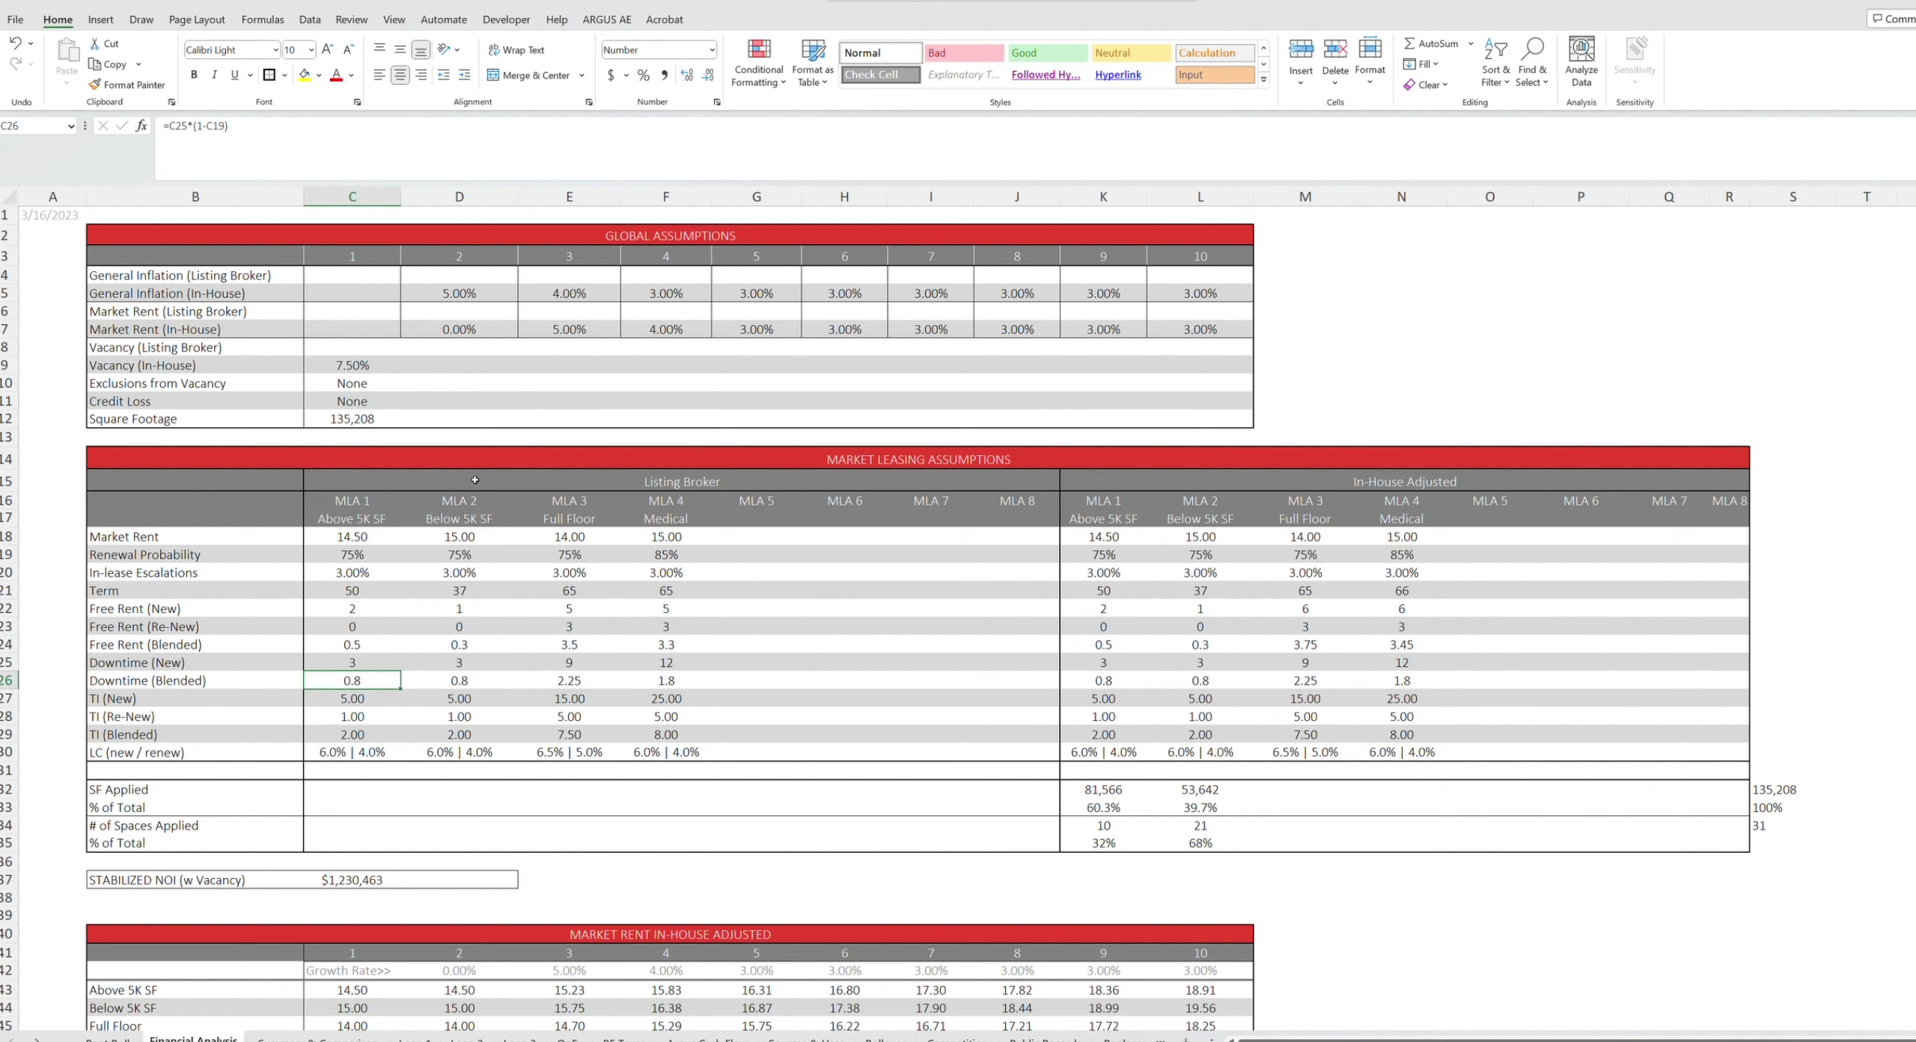
{"action": "key", "text": "Up"}
{"action": "key", "text": "Up"}
{"action": "key", "text": "Up"}
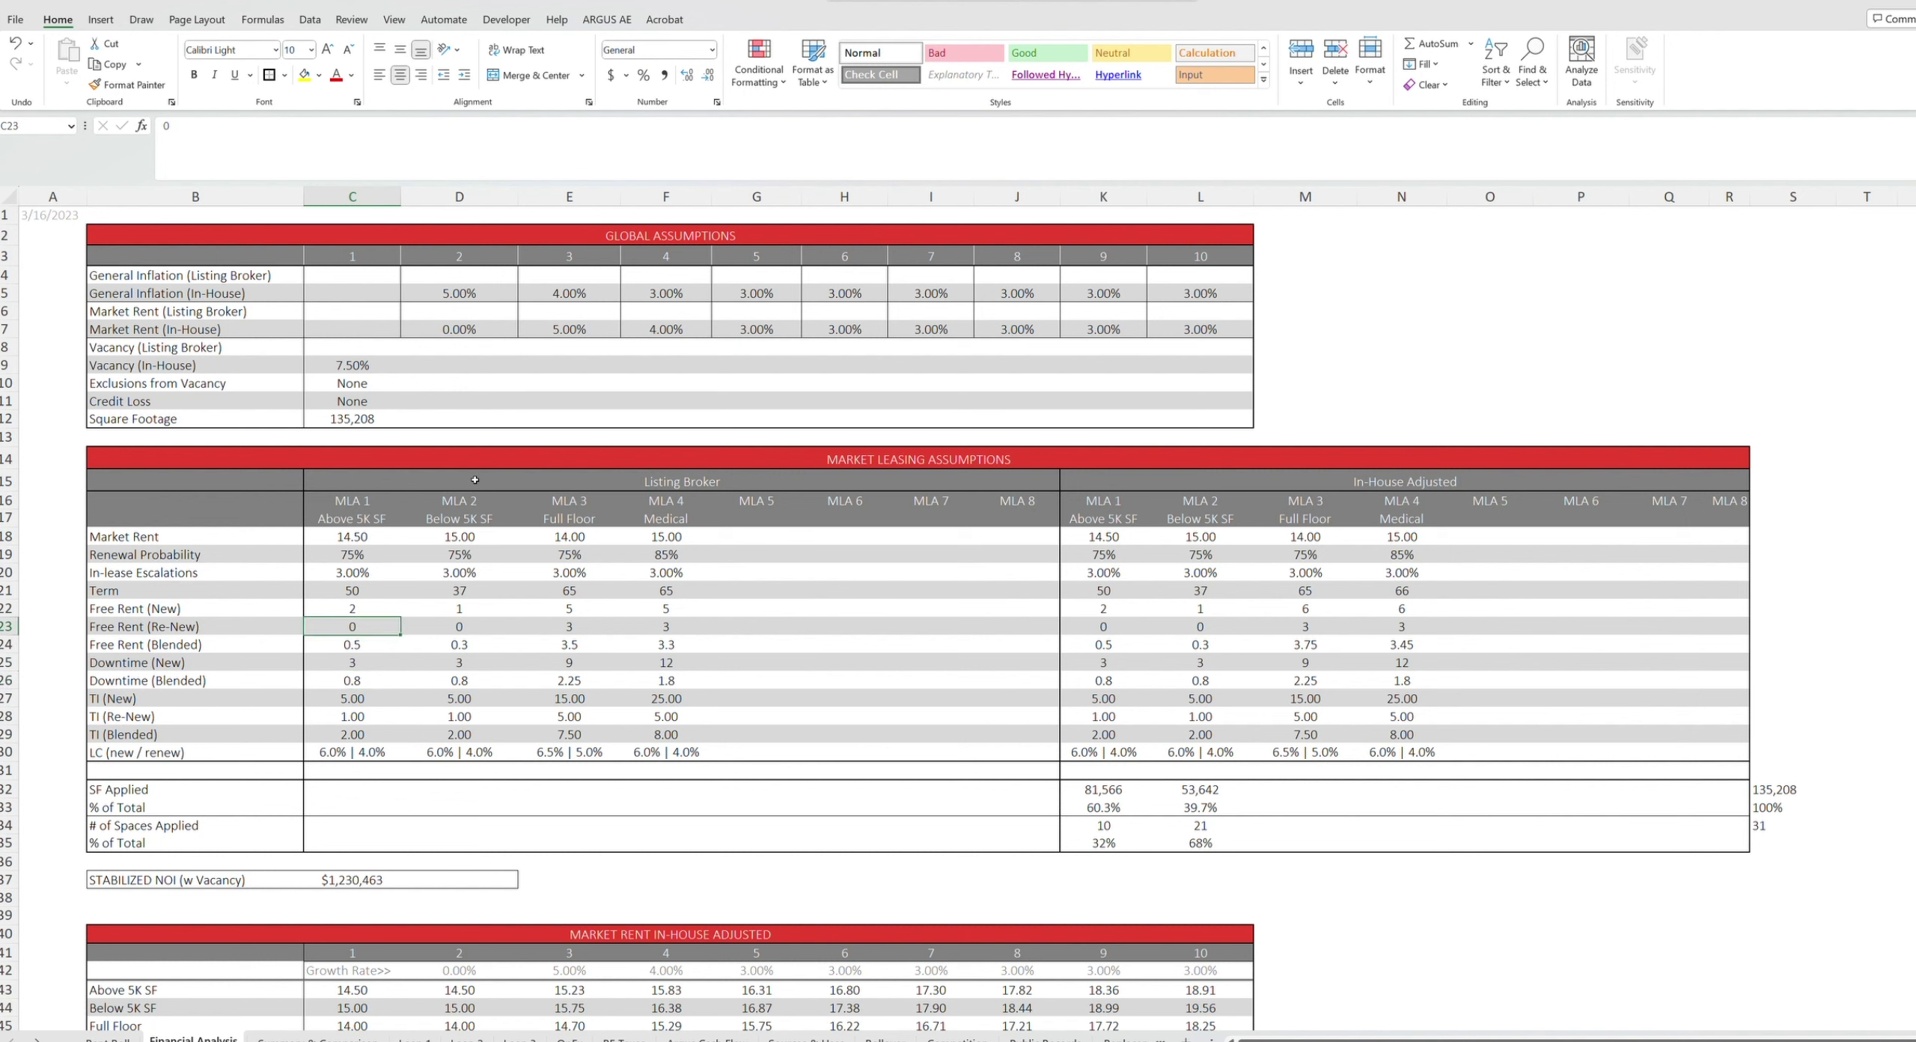
Review the MLA 1 blended free rent, blended TI, leasing commission and TI (Re-New) assumptions in the Listing Broker section
{"action": "key", "text": "Down"}
{"action": "key", "text": "Down"}
{"action": "key", "text": "Down"}
{"action": "key", "text": "Down"}
{"action": "key", "text": "Down"}
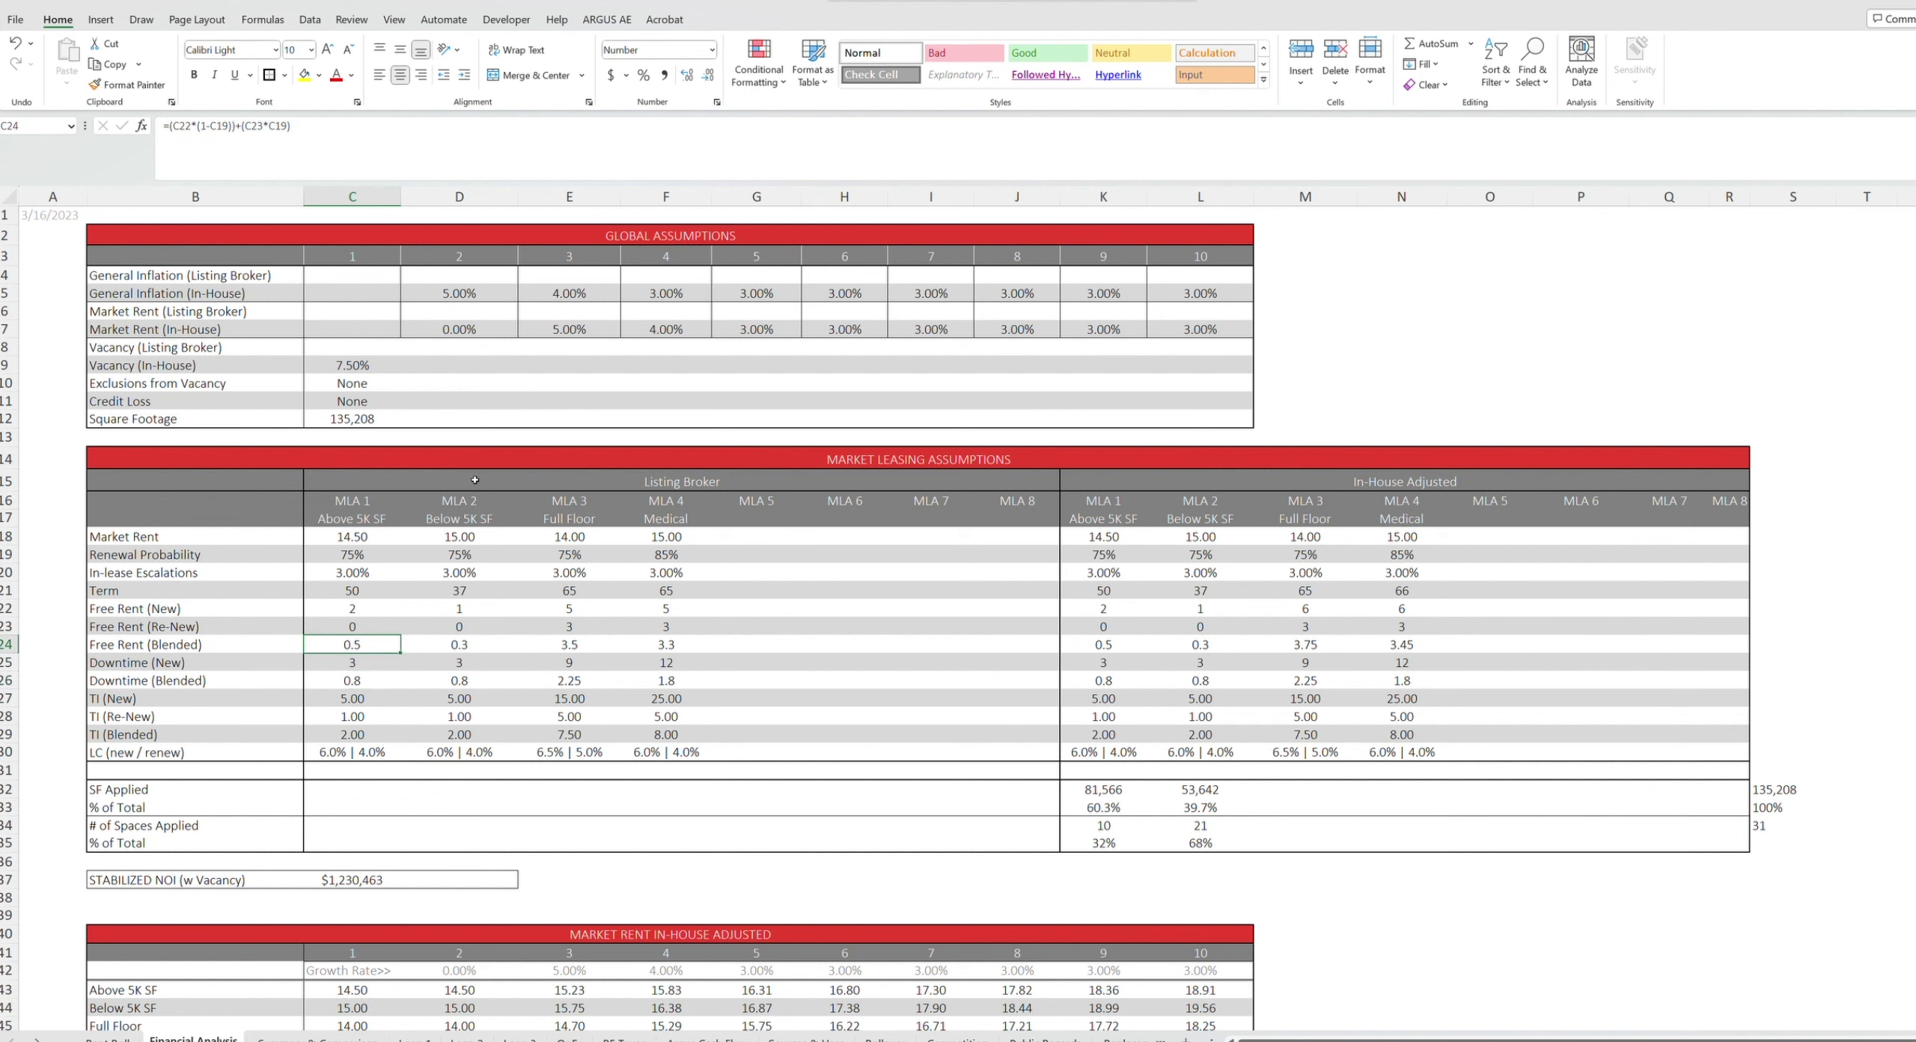
{"action": "key", "text": "Down"}
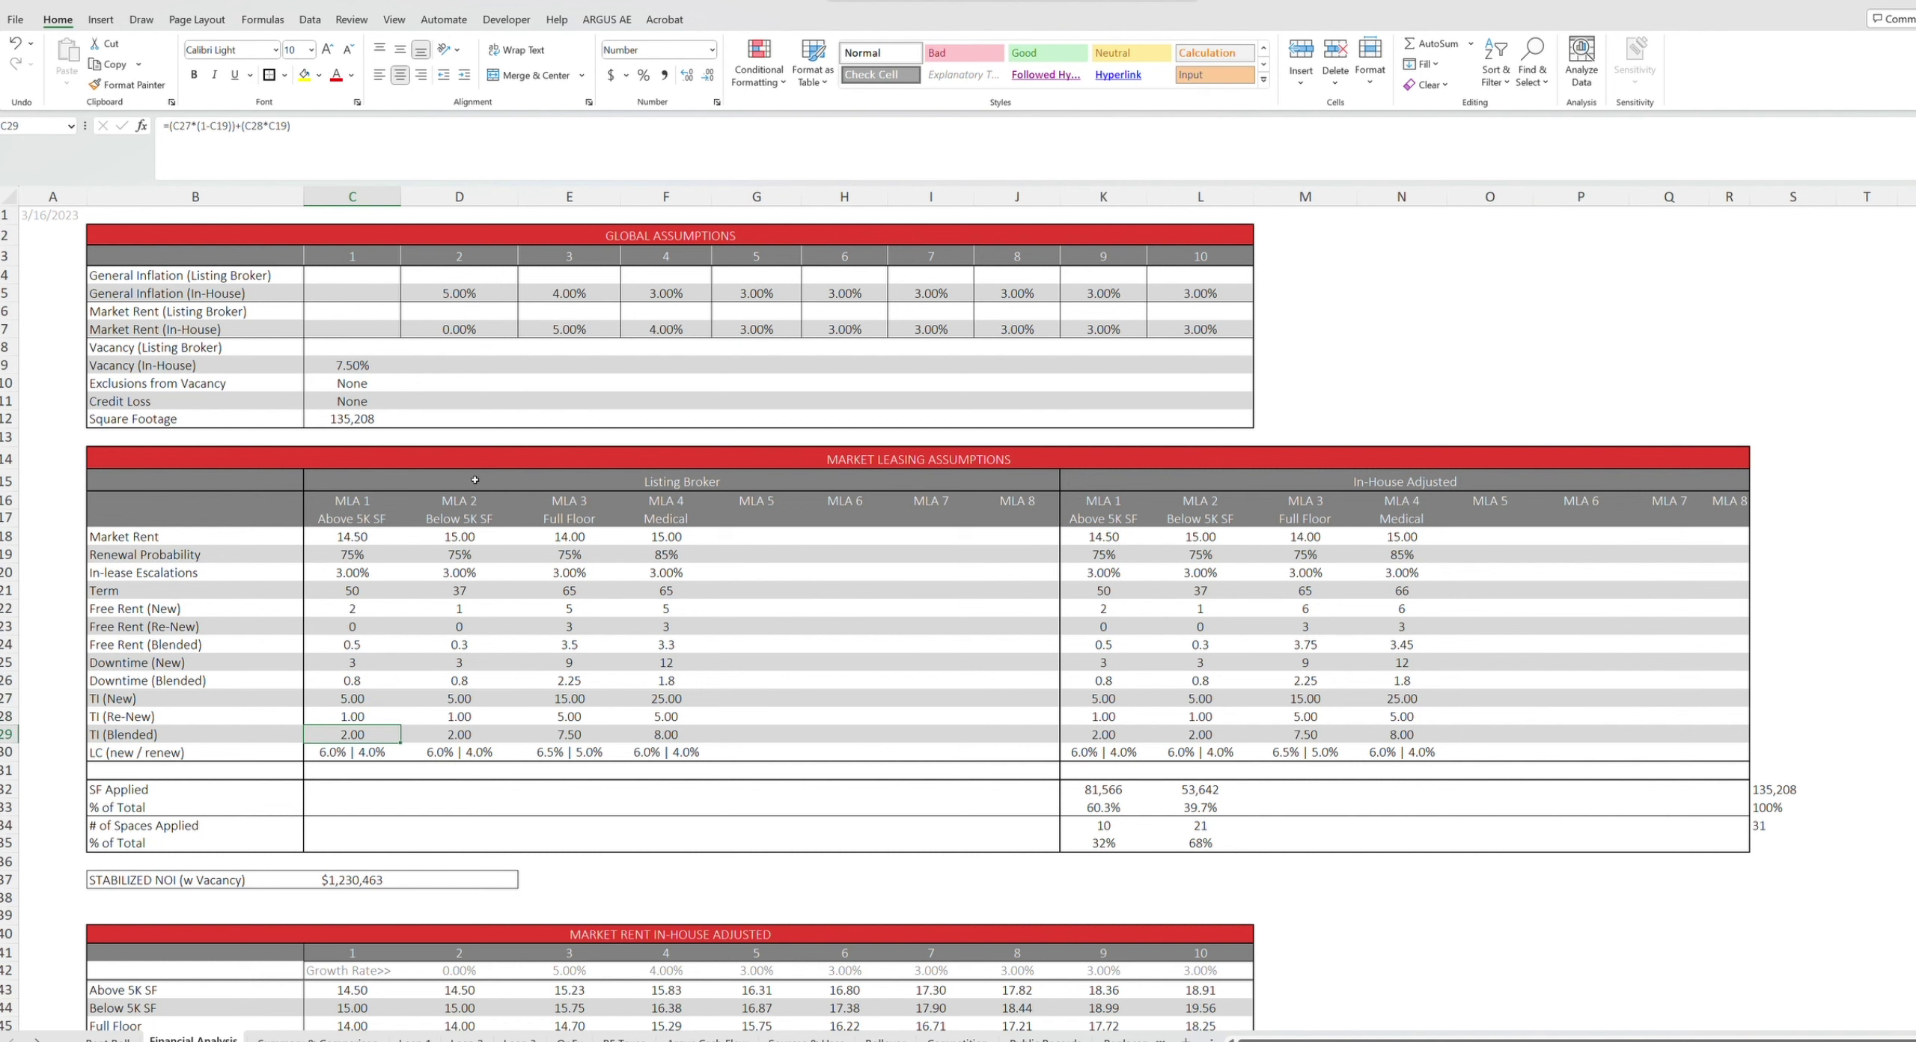
{"action": "key", "text": "Down"}
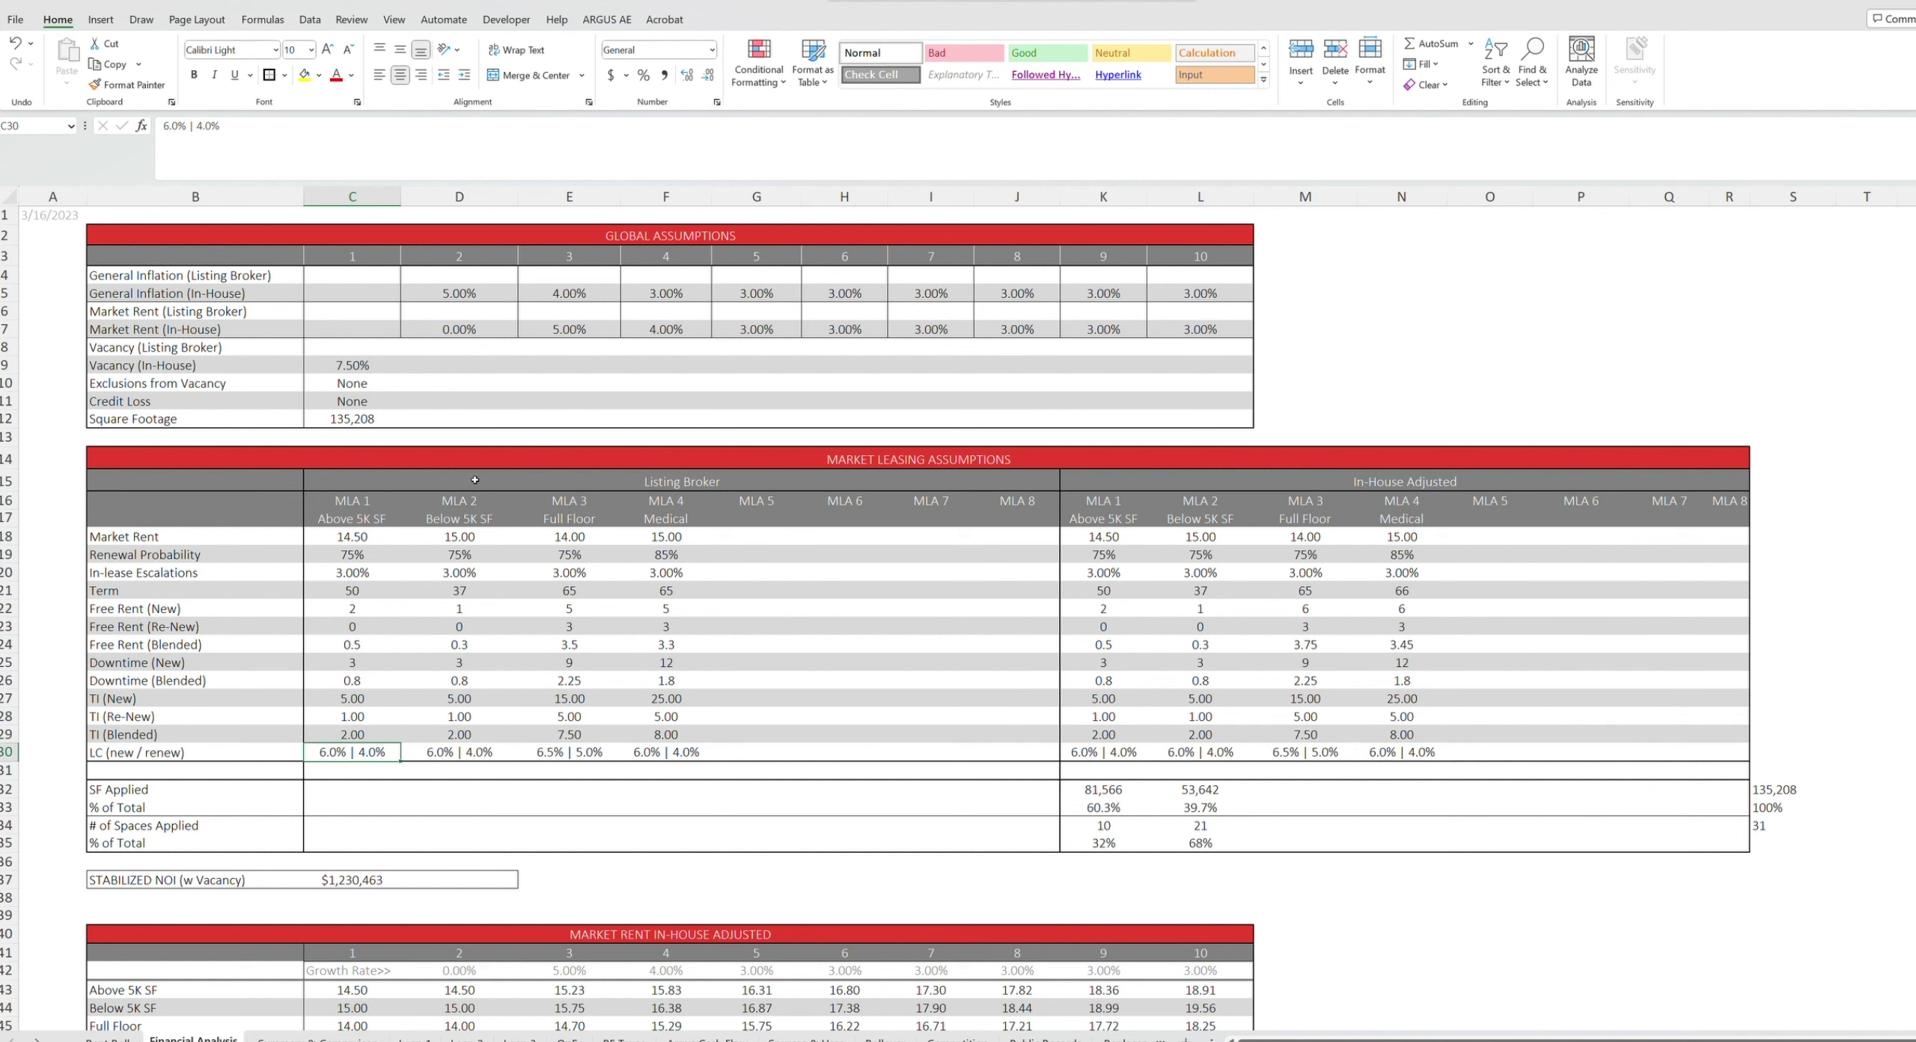
{"action": "key", "text": "Left"}
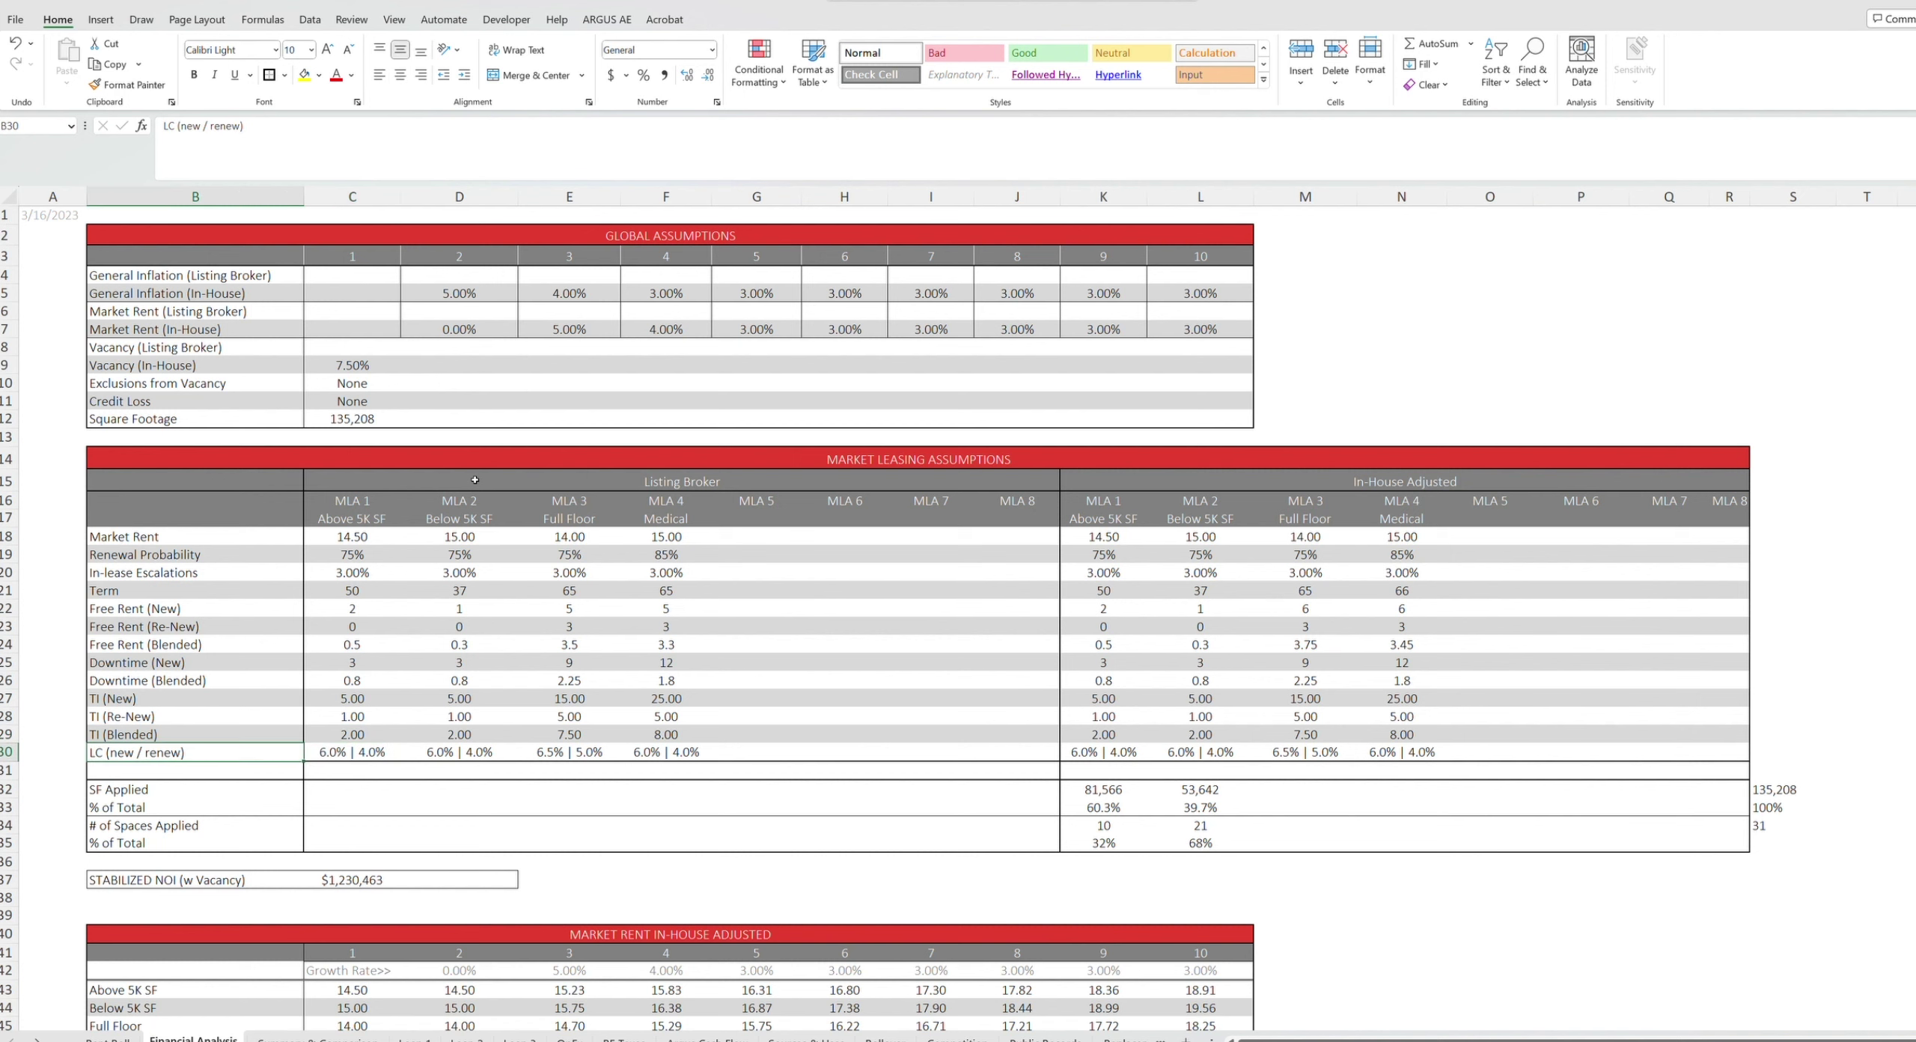
{"action": "key", "text": "Right"}
{"action": "key", "text": "Up"}
{"action": "key", "text": "Up"}
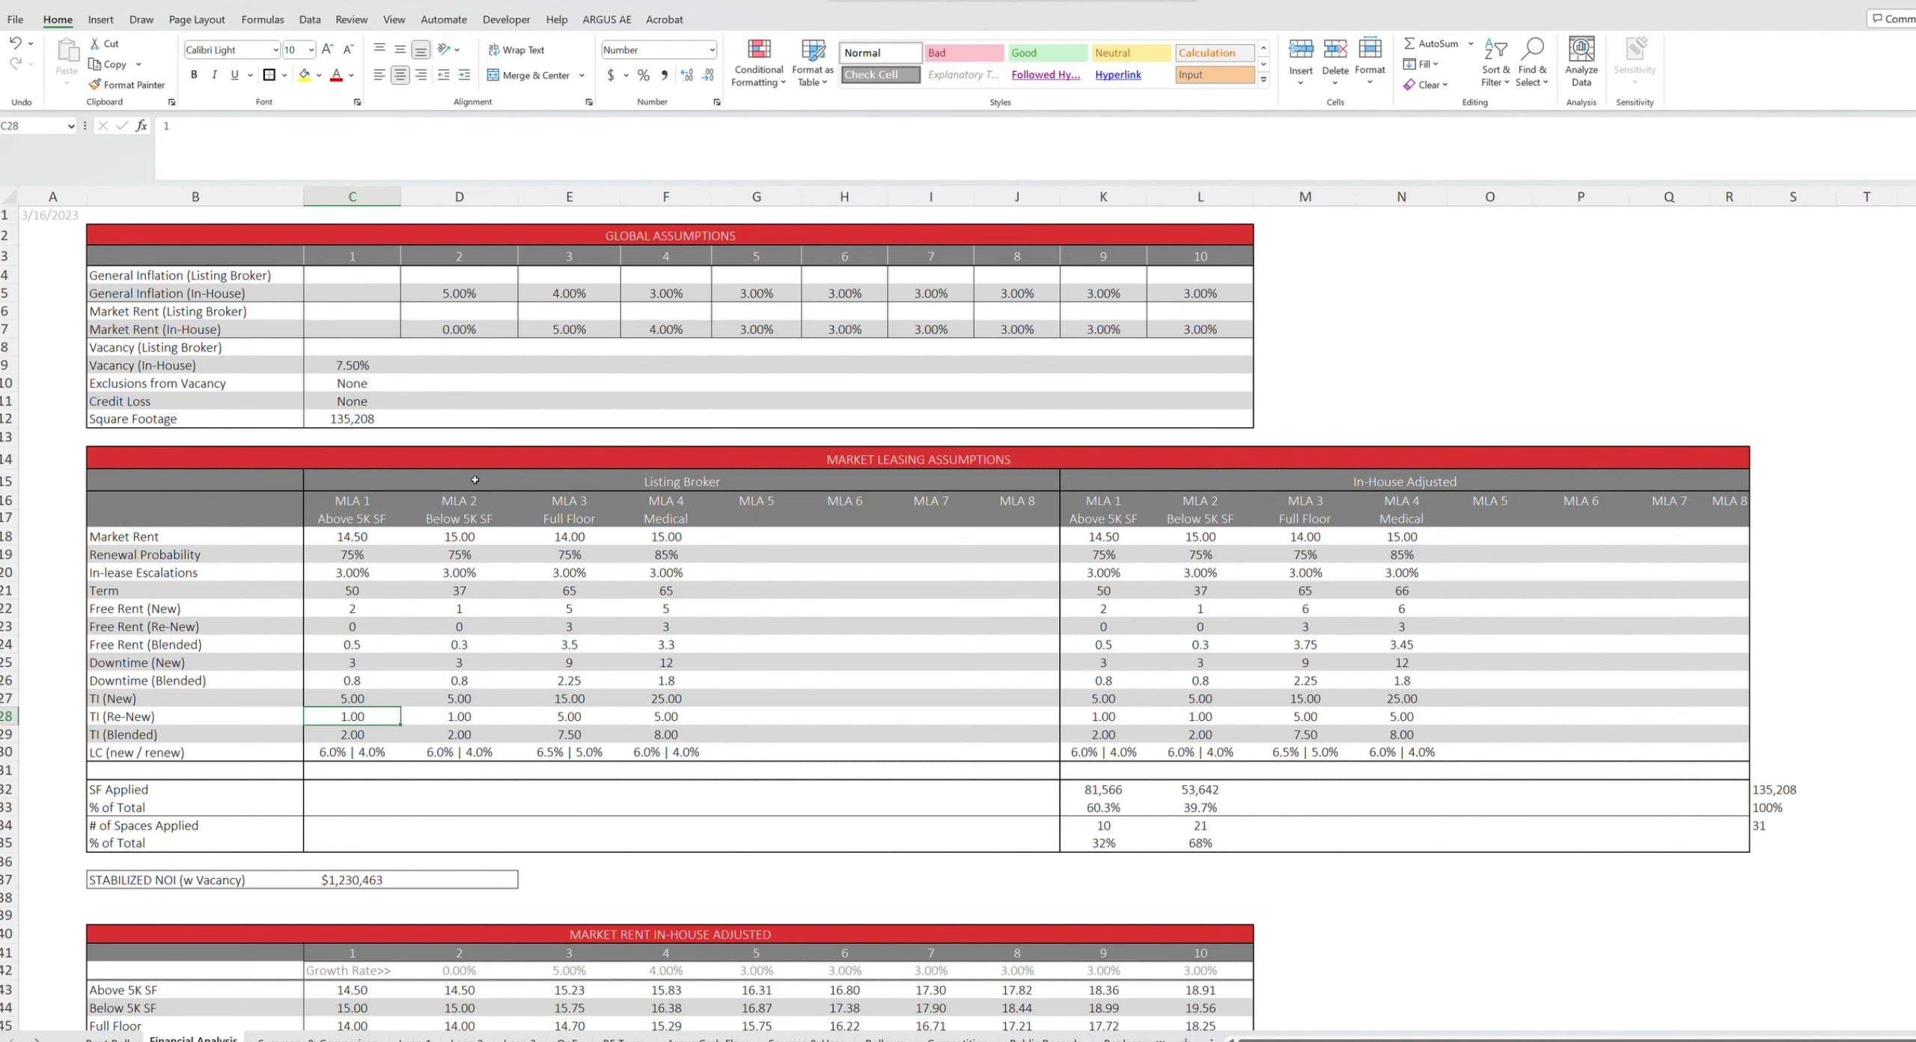
Look over the MLA 2 Below 5K SF assumptions up to its header and compare its market rent with MLA 3
{"action": "key", "text": "Right"}
{"action": "key", "text": "Up"}
{"action": "key", "text": "Up"}
{"action": "key", "text": "Up"}
{"action": "key", "text": "Up"}
{"action": "key", "text": "Up"}
{"action": "key", "text": "Up"}
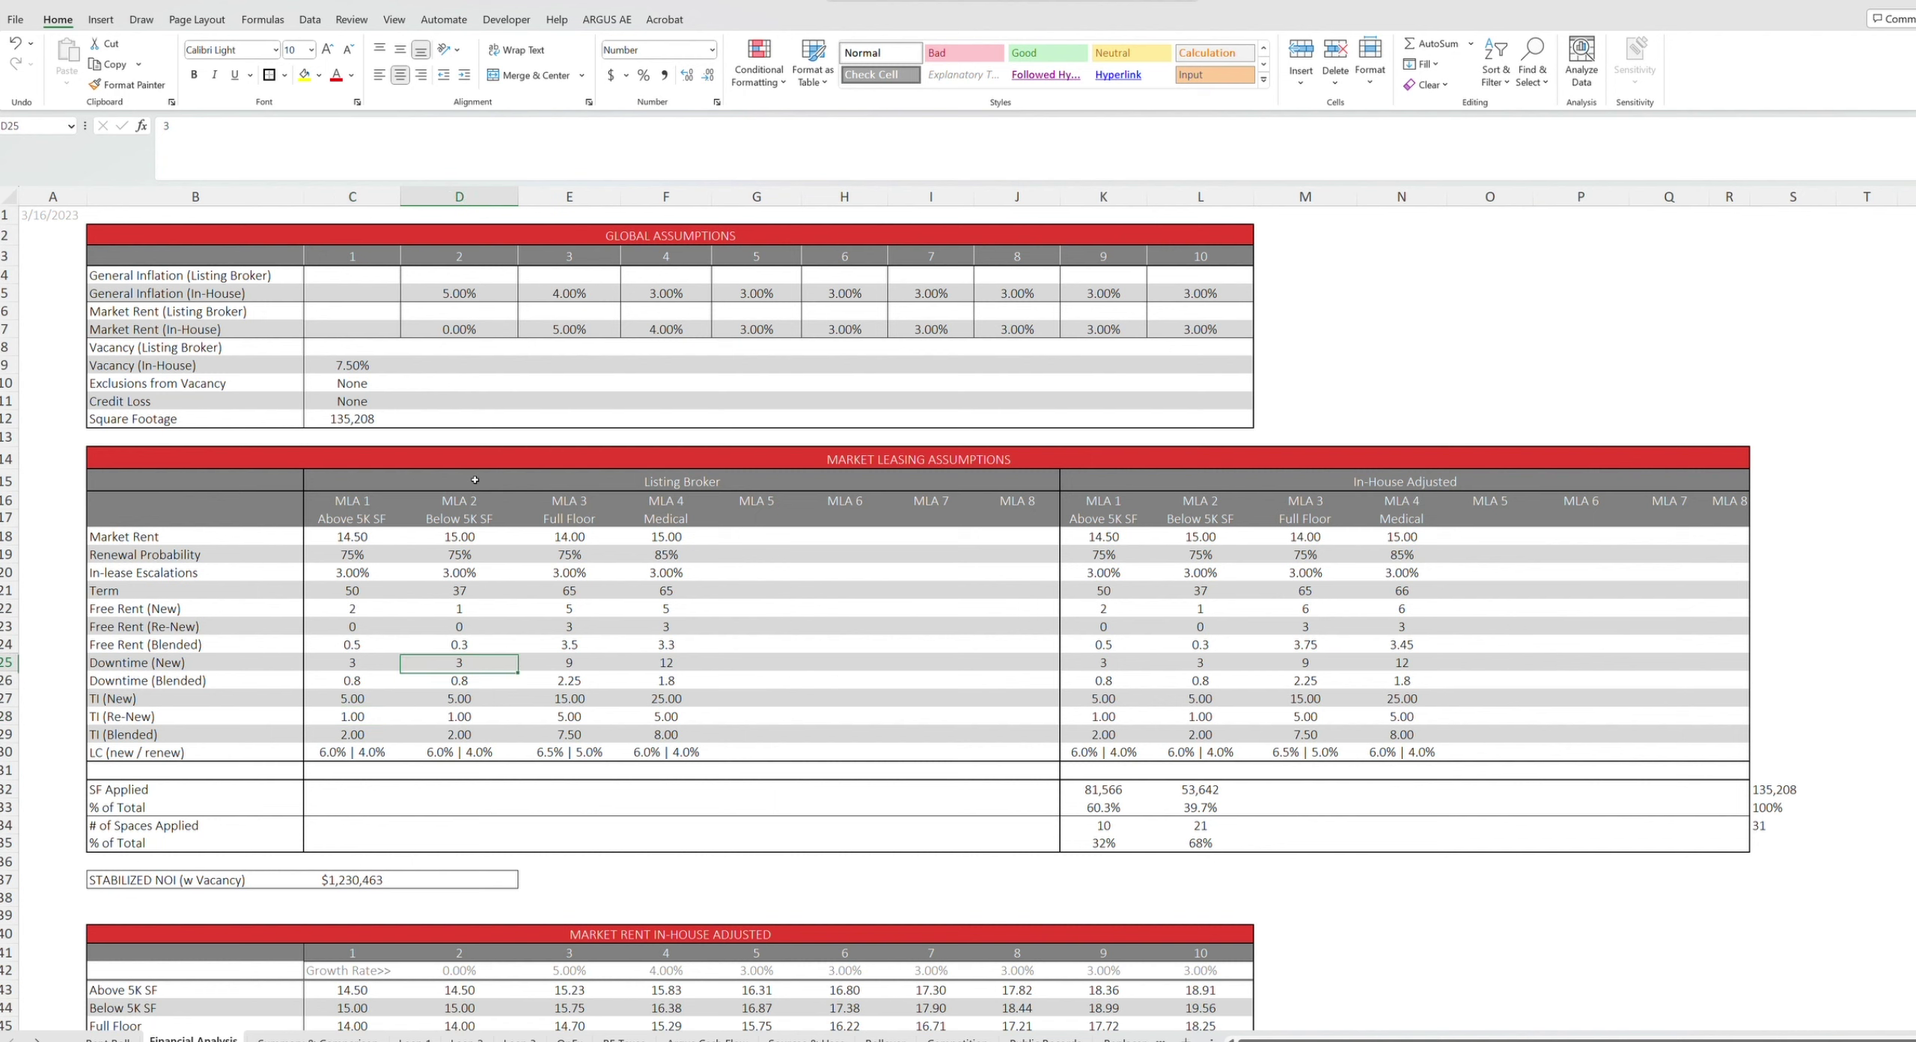
{"action": "key", "text": "Up"}
{"action": "key", "text": "Up"}
{"action": "key", "text": "Up"}
{"action": "key", "text": "Up"}
{"action": "key", "text": "Up"}
{"action": "key", "text": "Up"}
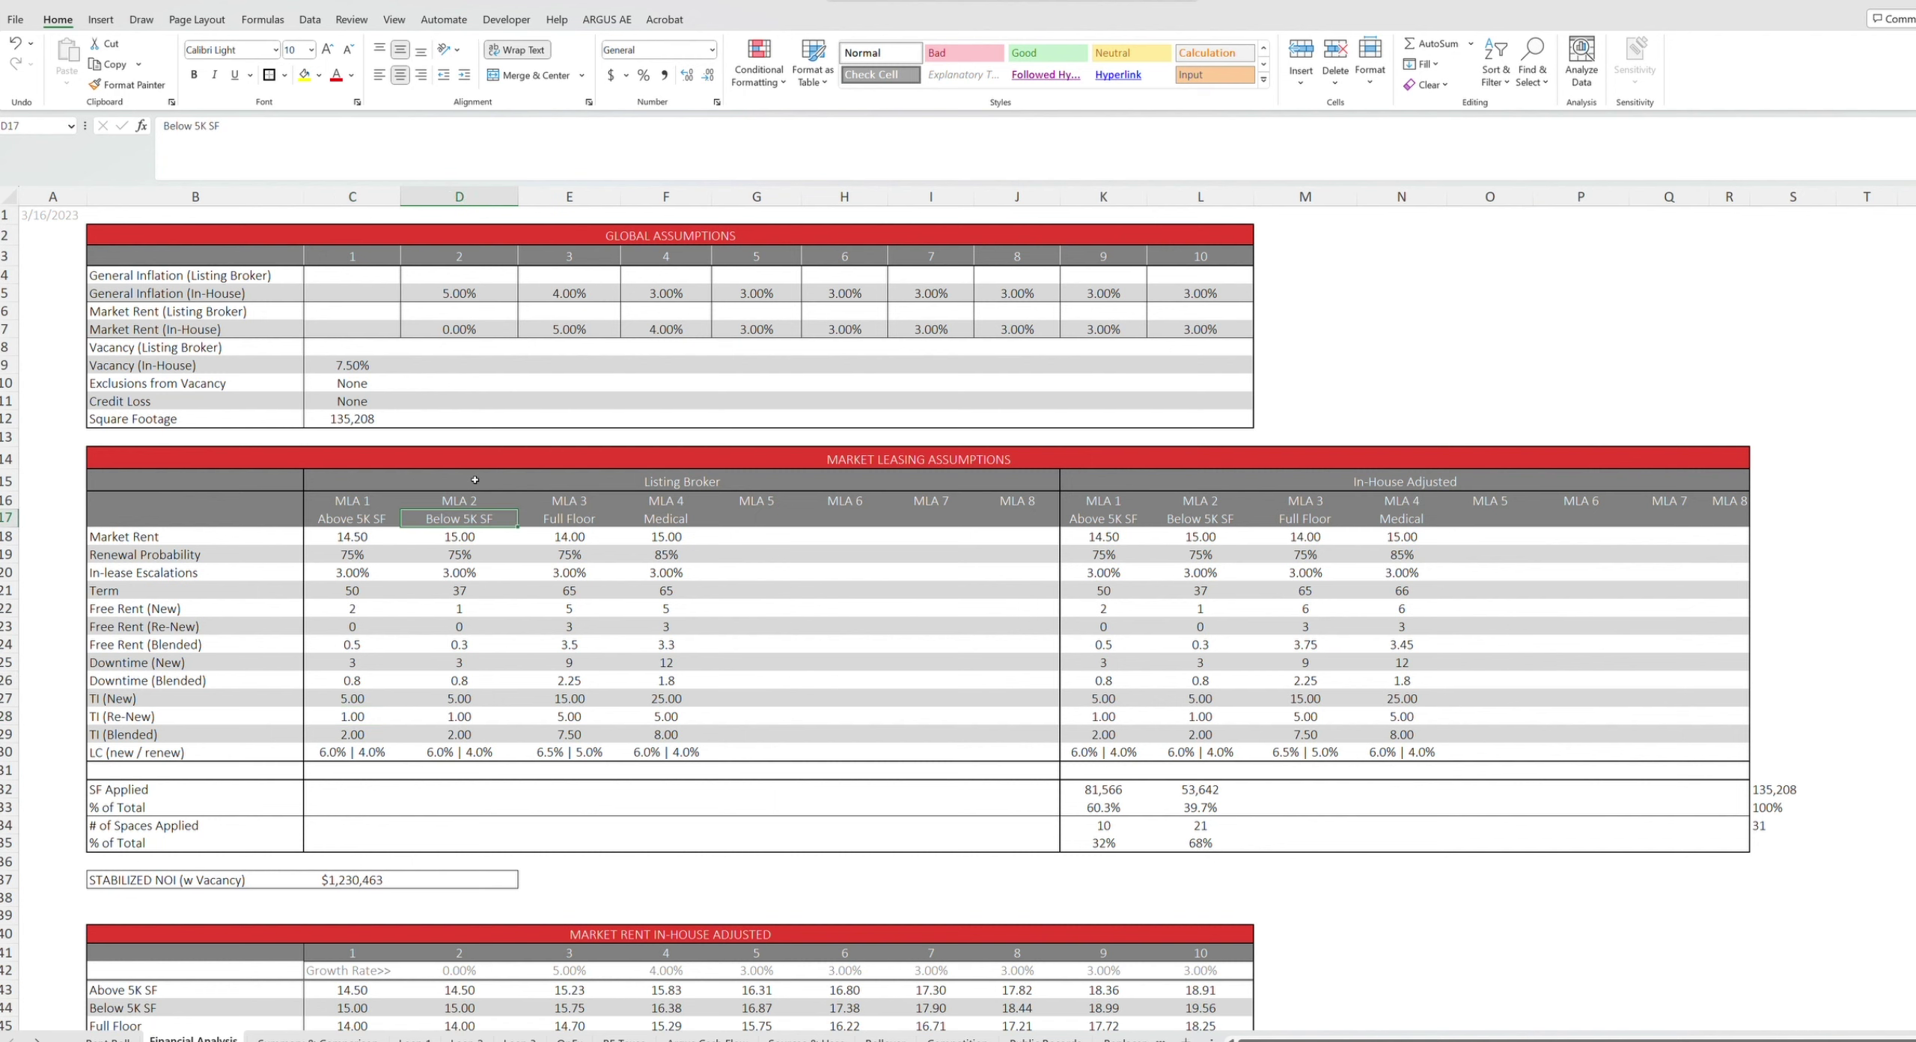
{"action": "key", "text": "Up"}
{"action": "key", "text": "Down"}
{"action": "key", "text": "Down"}
{"action": "key", "text": "Down"}
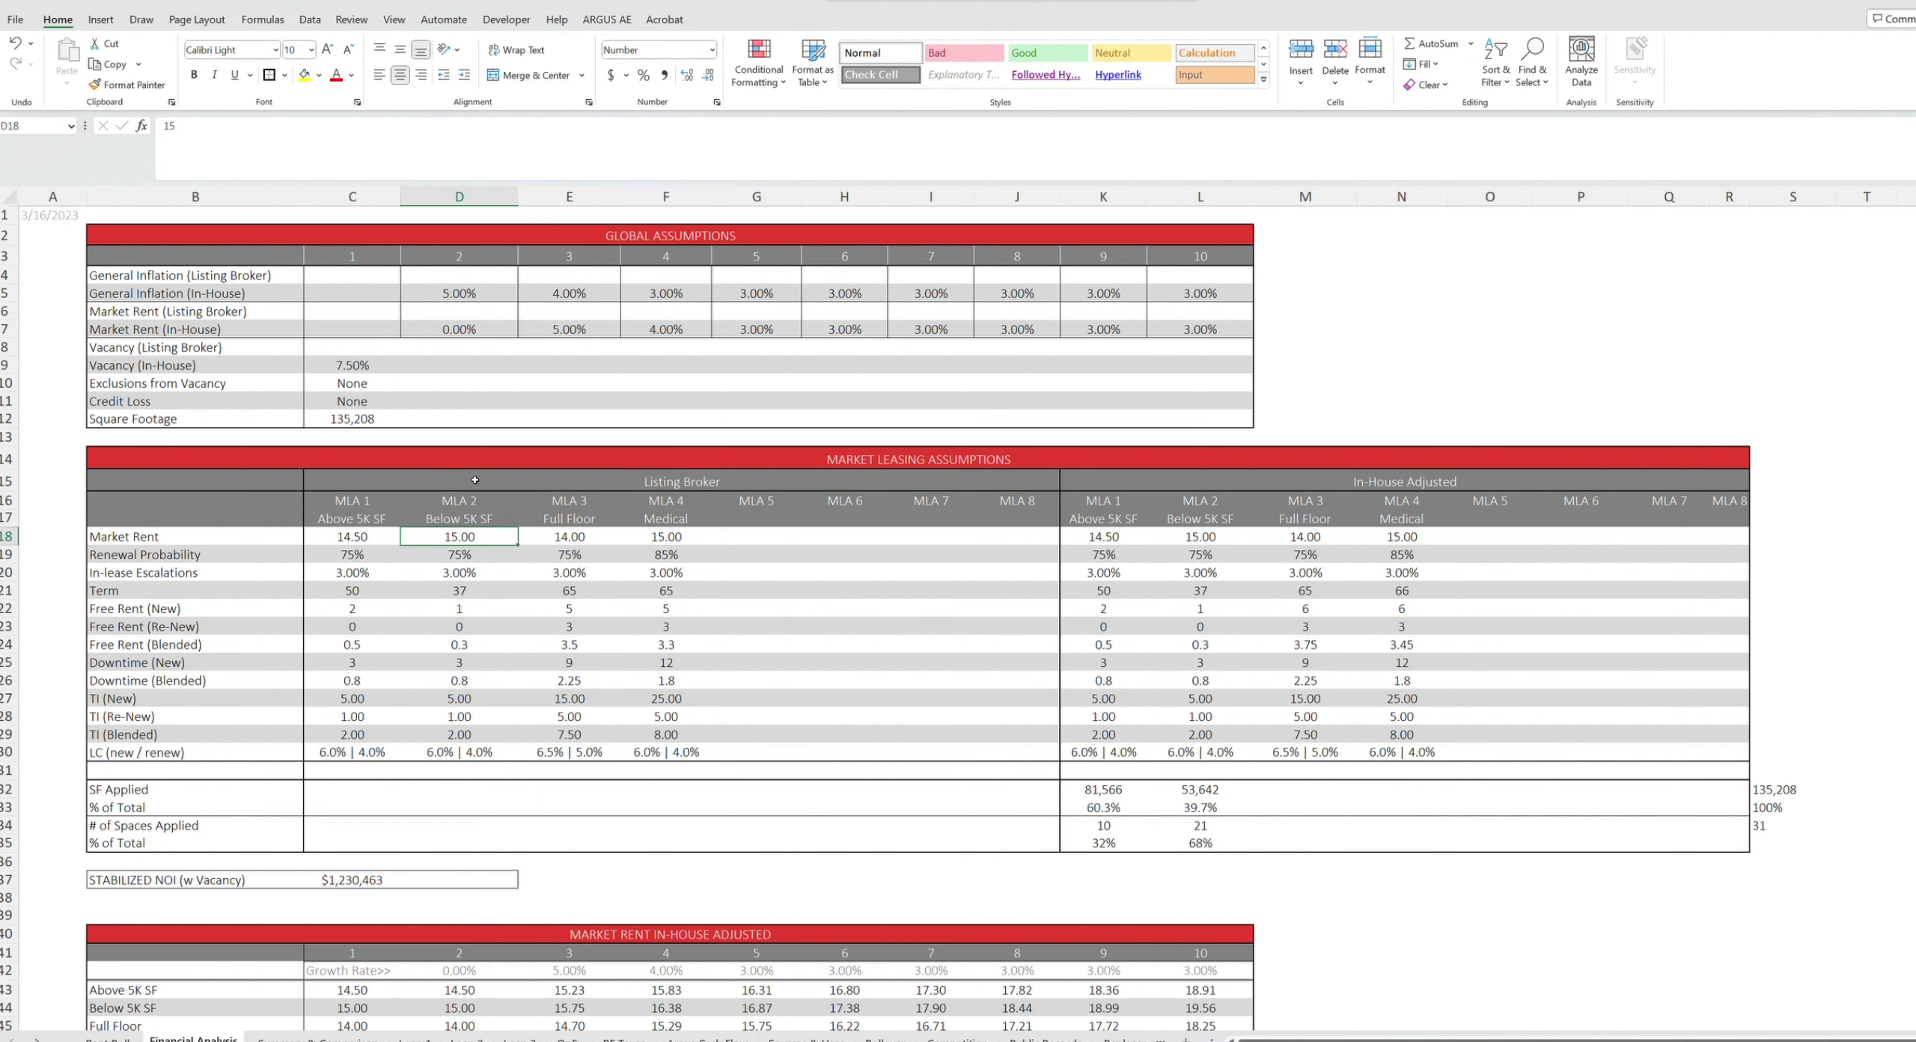
{"action": "key", "text": "Right"}
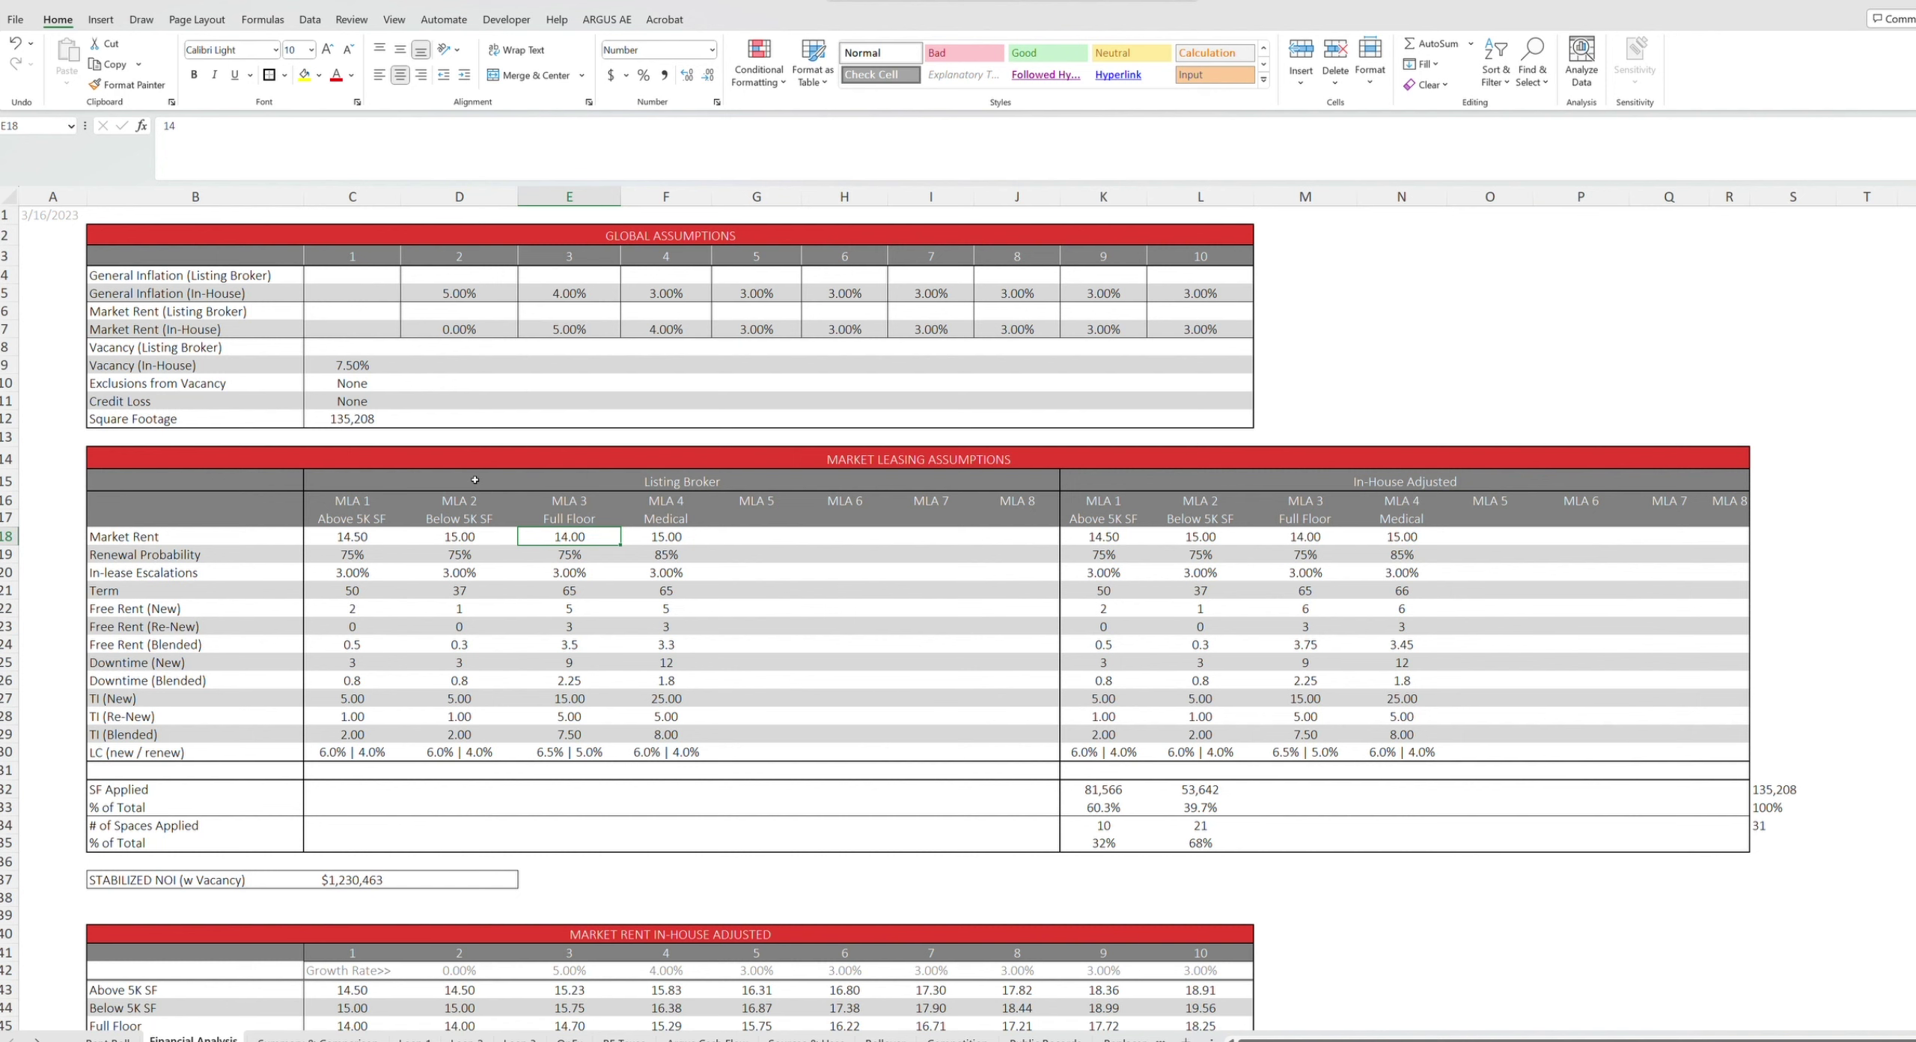
Examine the In-House Adjusted heading and market rent for the MLA 1 Above 5K SF category
{"action": "key", "text": "Right"}
{"action": "key", "text": "Right"}
{"action": "key", "text": "Right"}
{"action": "key", "text": "Right"}
{"action": "key", "text": "Right"}
{"action": "key", "text": "Right"}
{"action": "key", "text": "Right"}
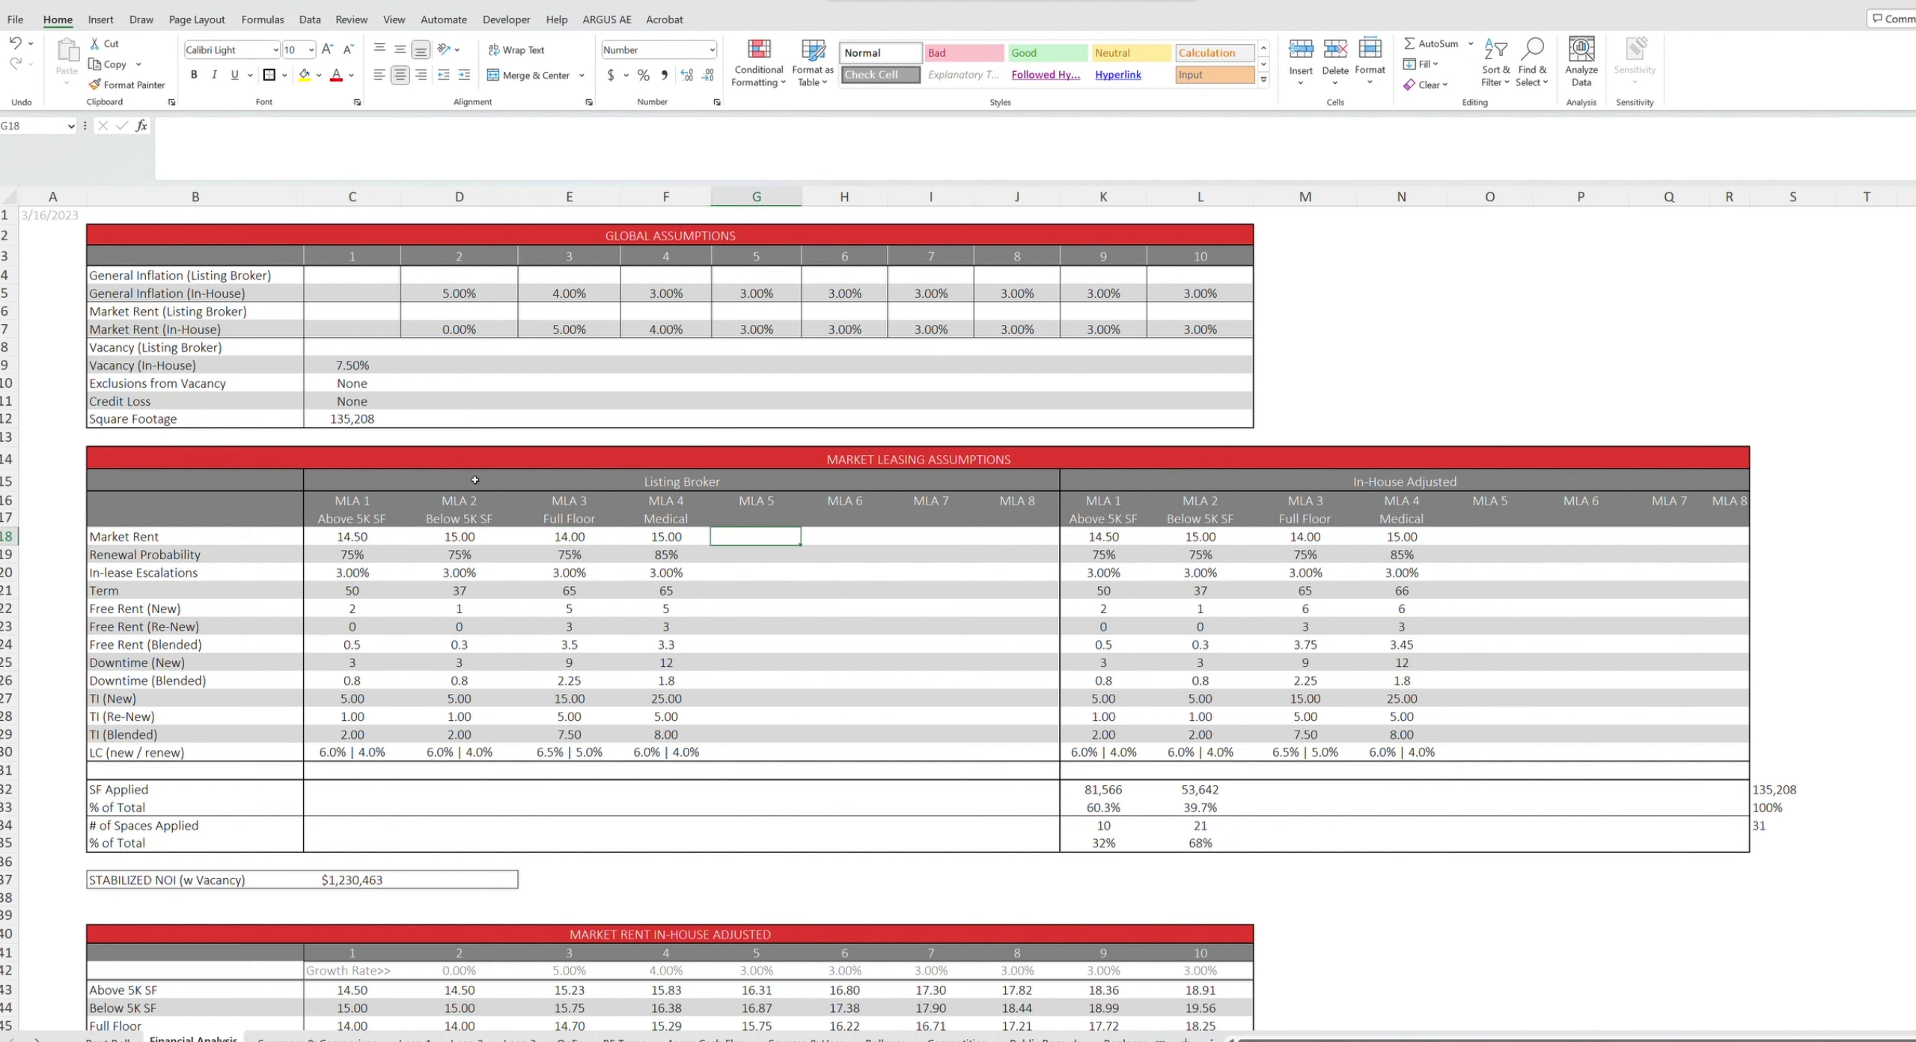
{"action": "key", "text": "Up"}
{"action": "key", "text": "Left"}
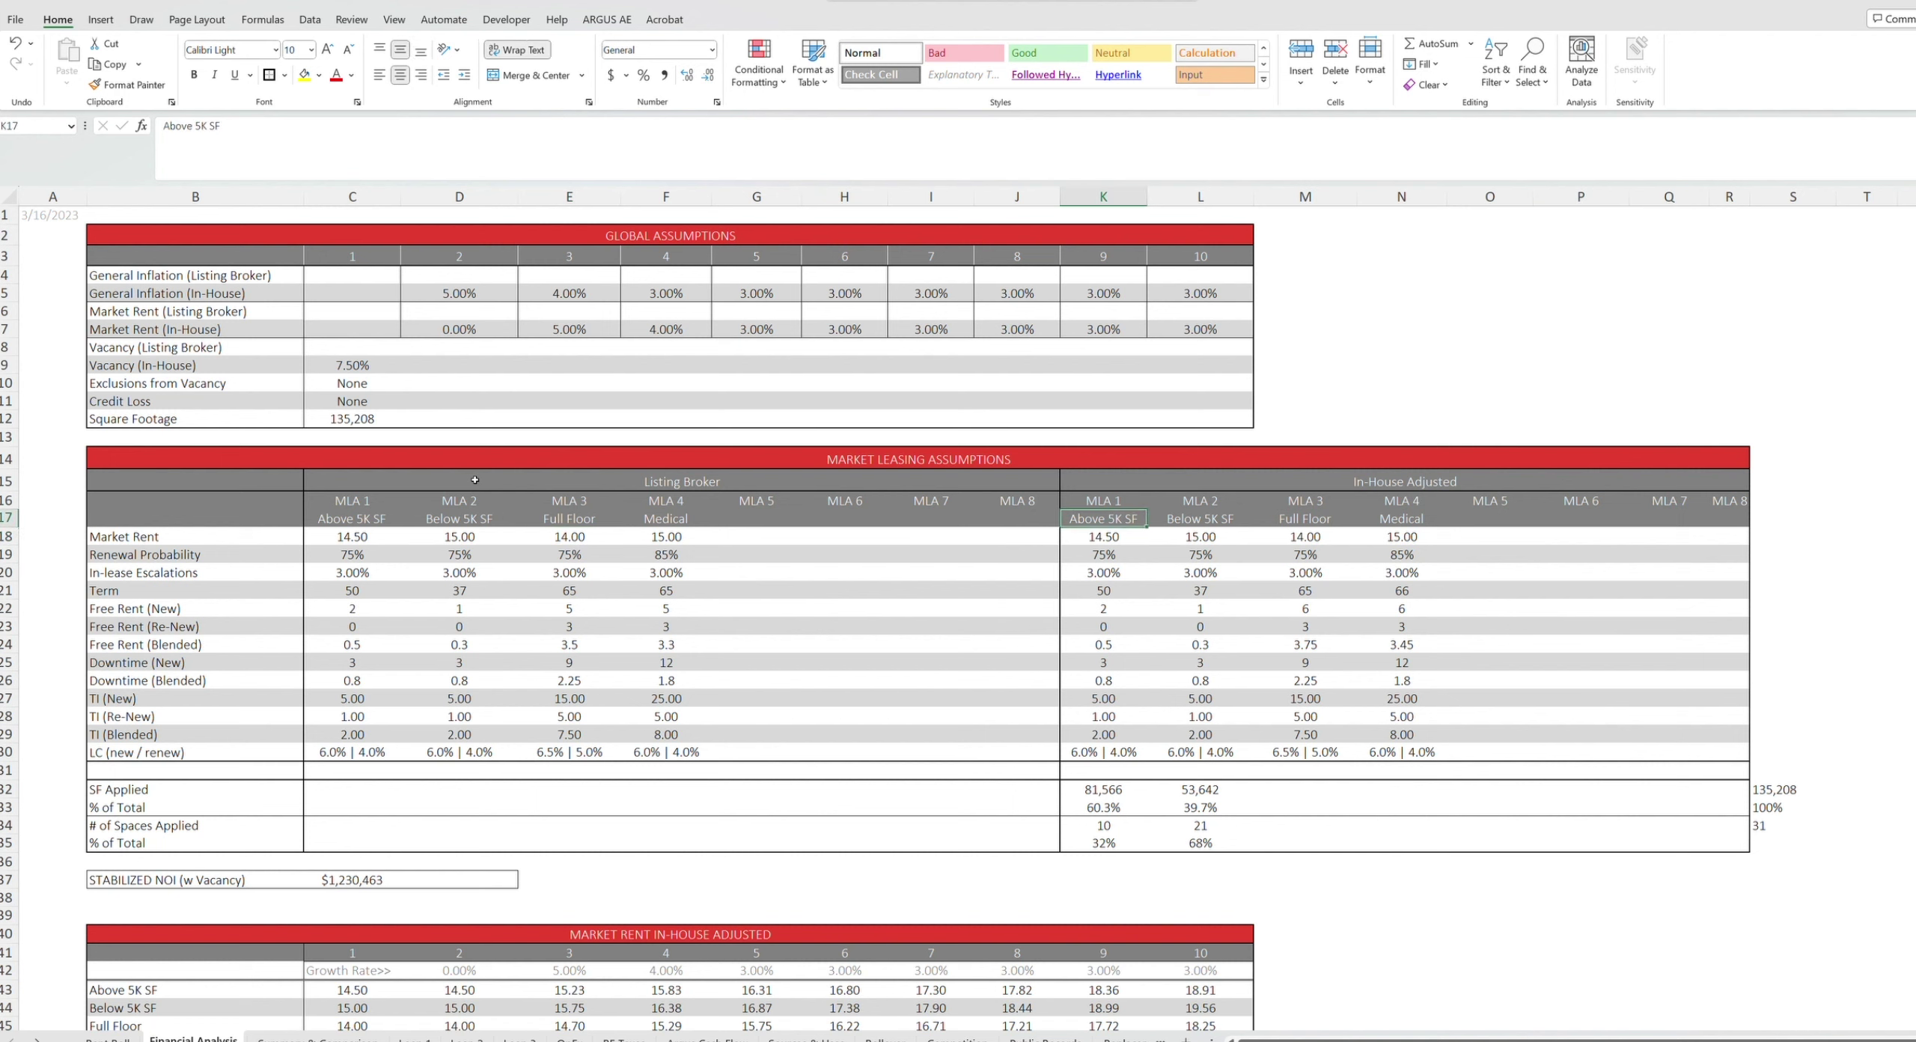
{"action": "key", "text": "Down"}
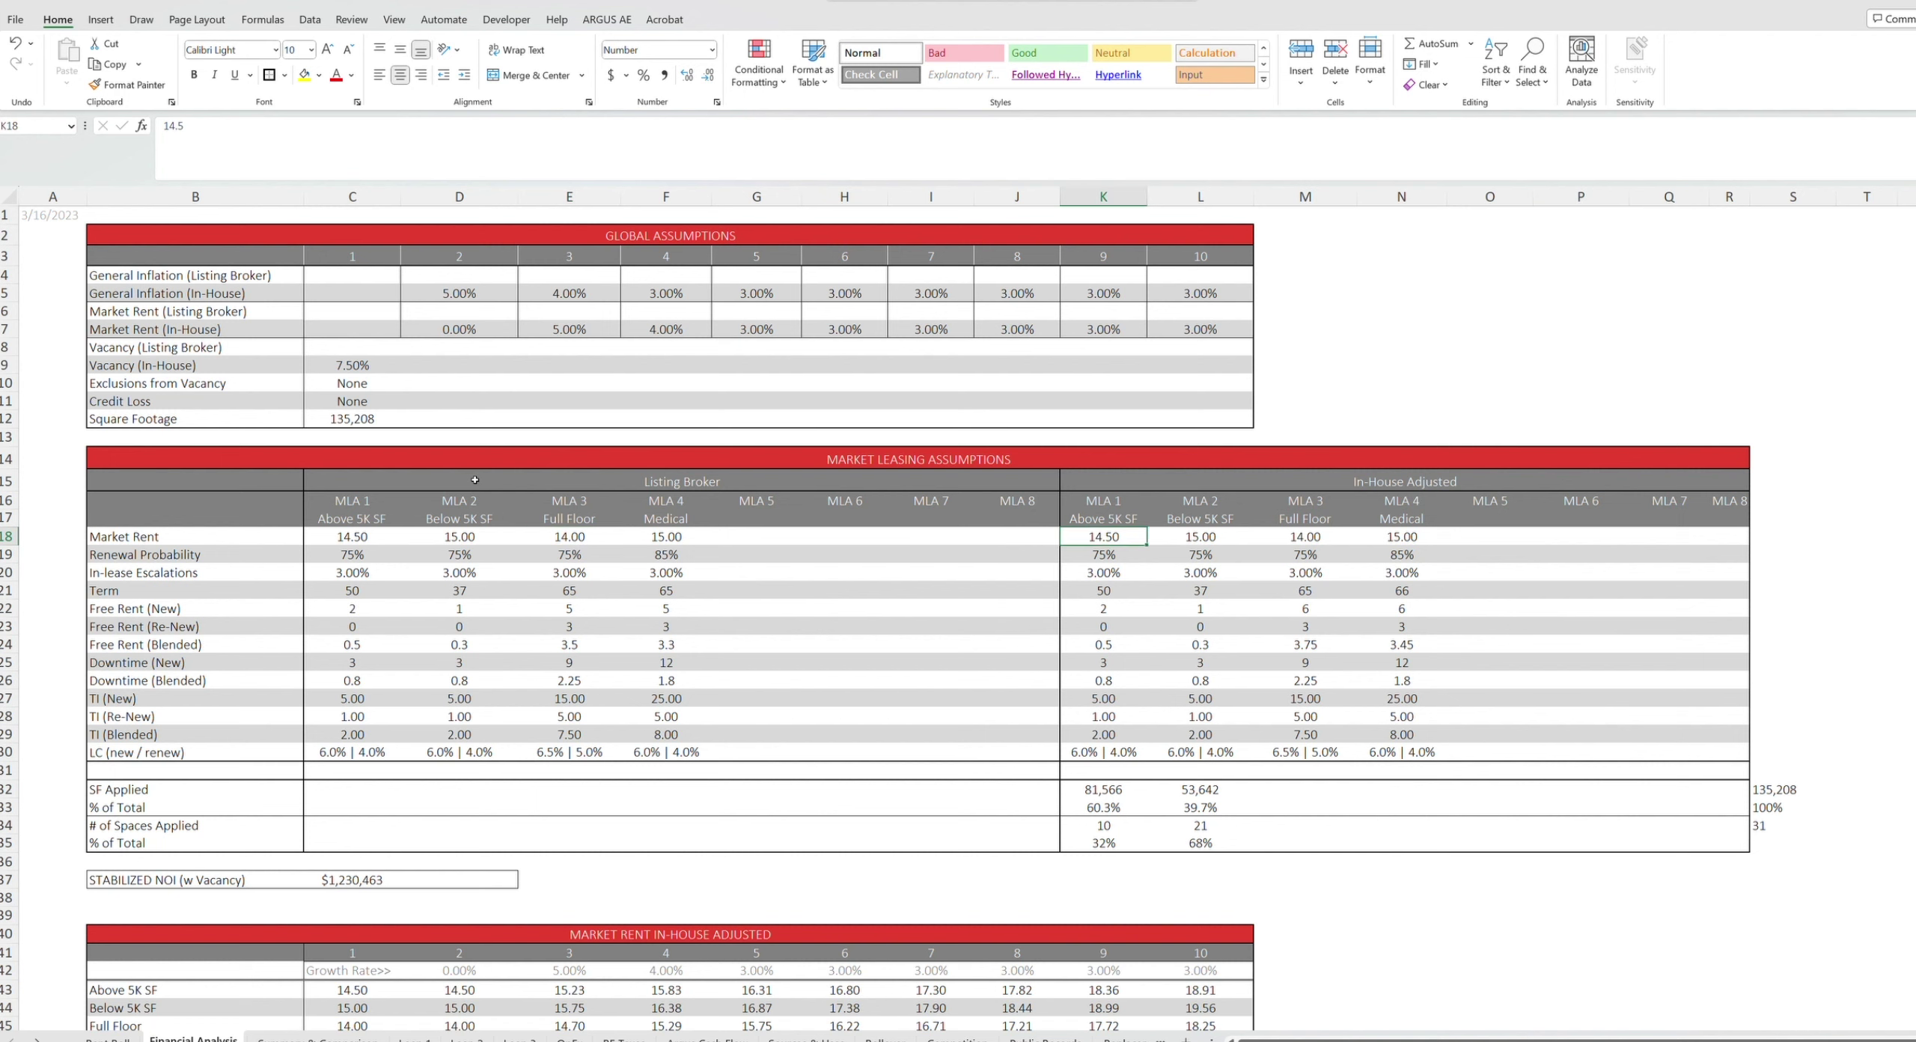
Compare the market rents of the Listing Broker categories with those in the In-House Adjusted section
{"action": "key", "text": "Left"}
{"action": "key", "text": "Left"}
{"action": "key", "text": "Left"}
{"action": "key", "text": "Left"}
{"action": "key", "text": "Left"}
{"action": "key", "text": "Right"}
{"action": "key", "text": "Right"}
{"action": "key", "text": "Right"}
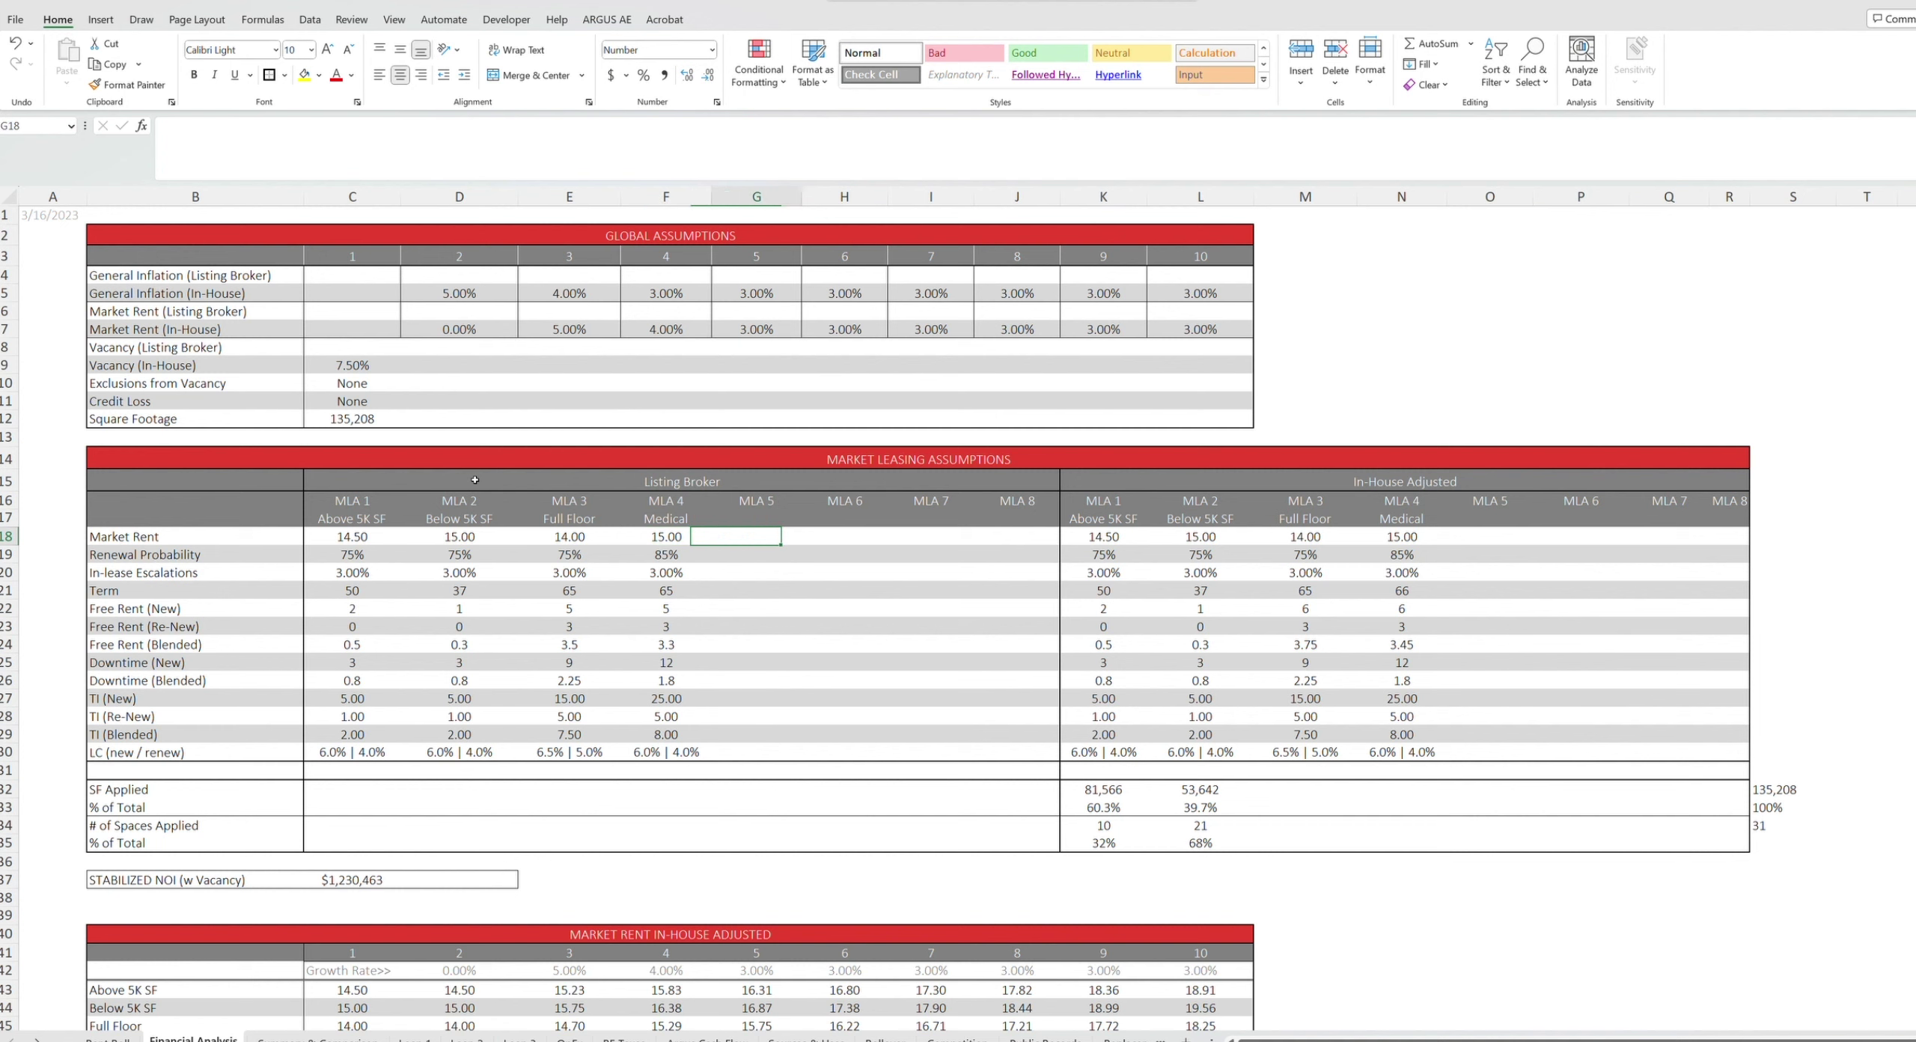
{"action": "key", "text": "Right"}
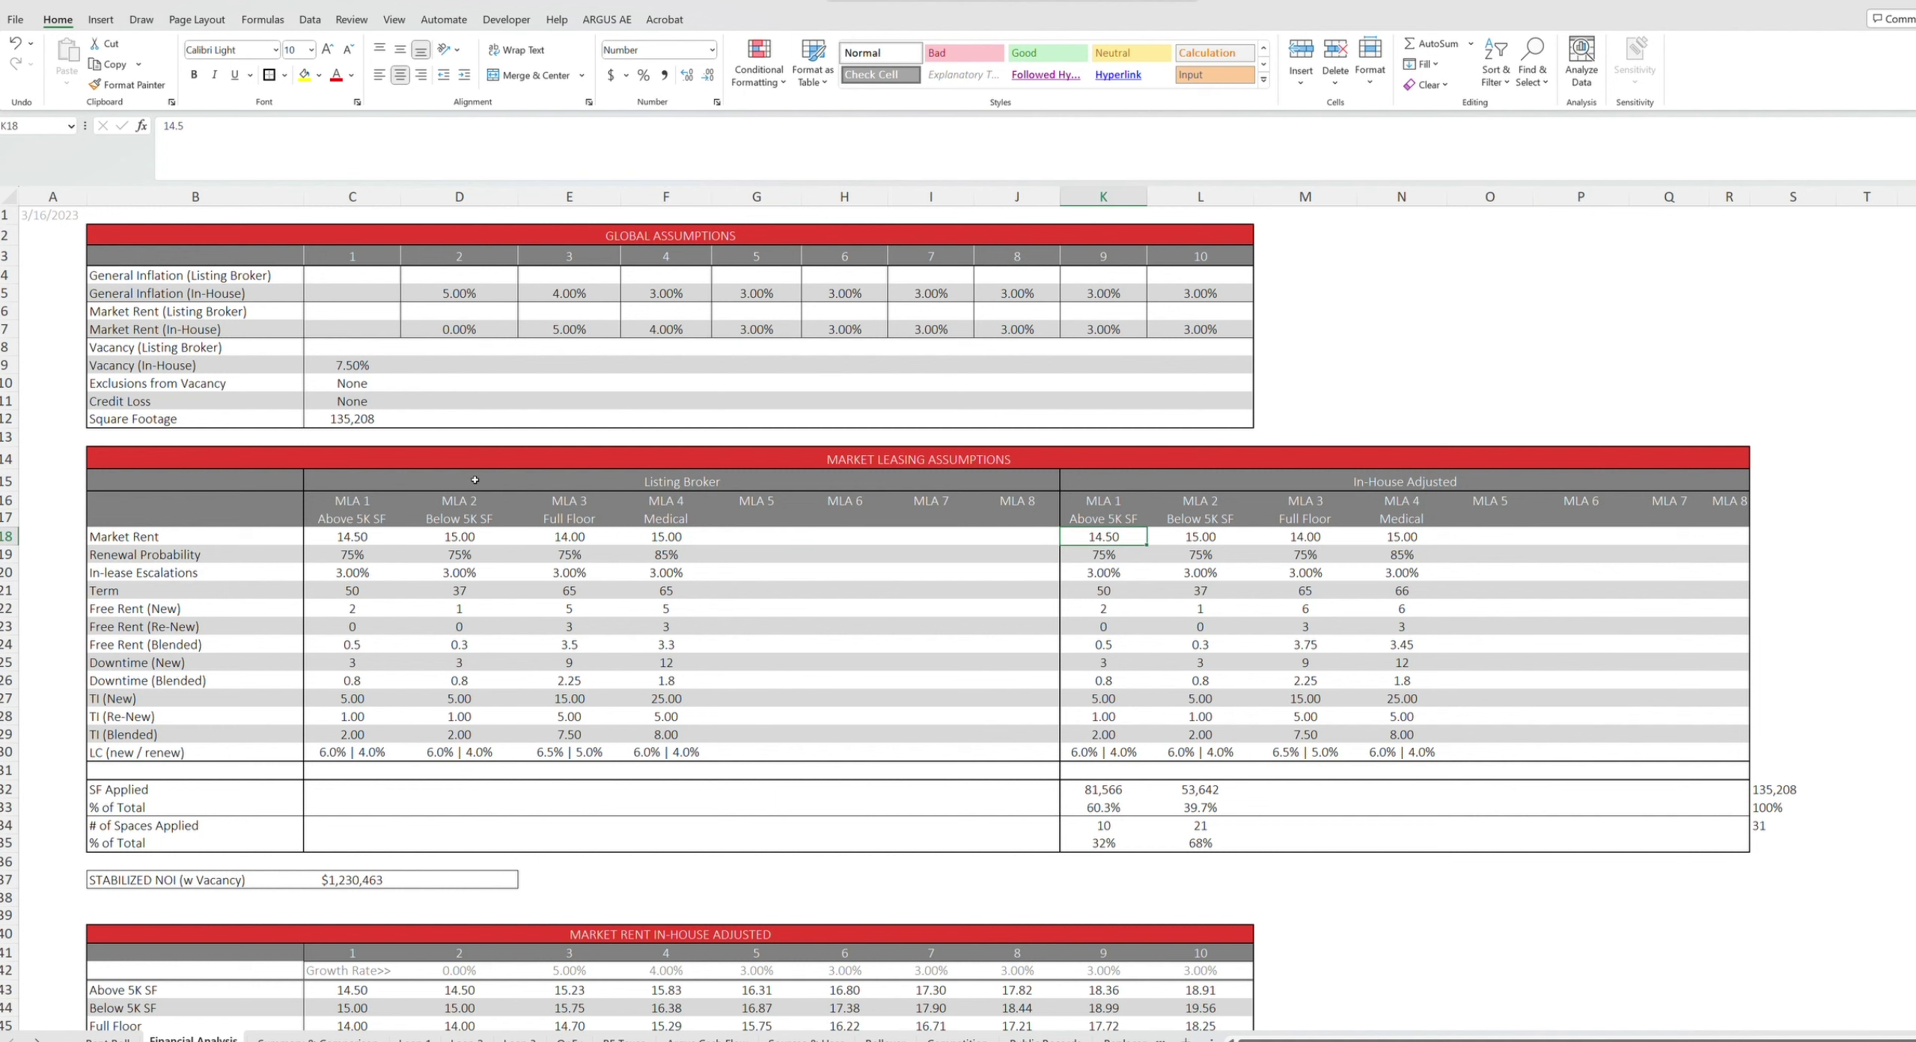
{"action": "key", "text": "Right"}
{"action": "key", "text": "Right"}
{"action": "key", "text": "Right"}
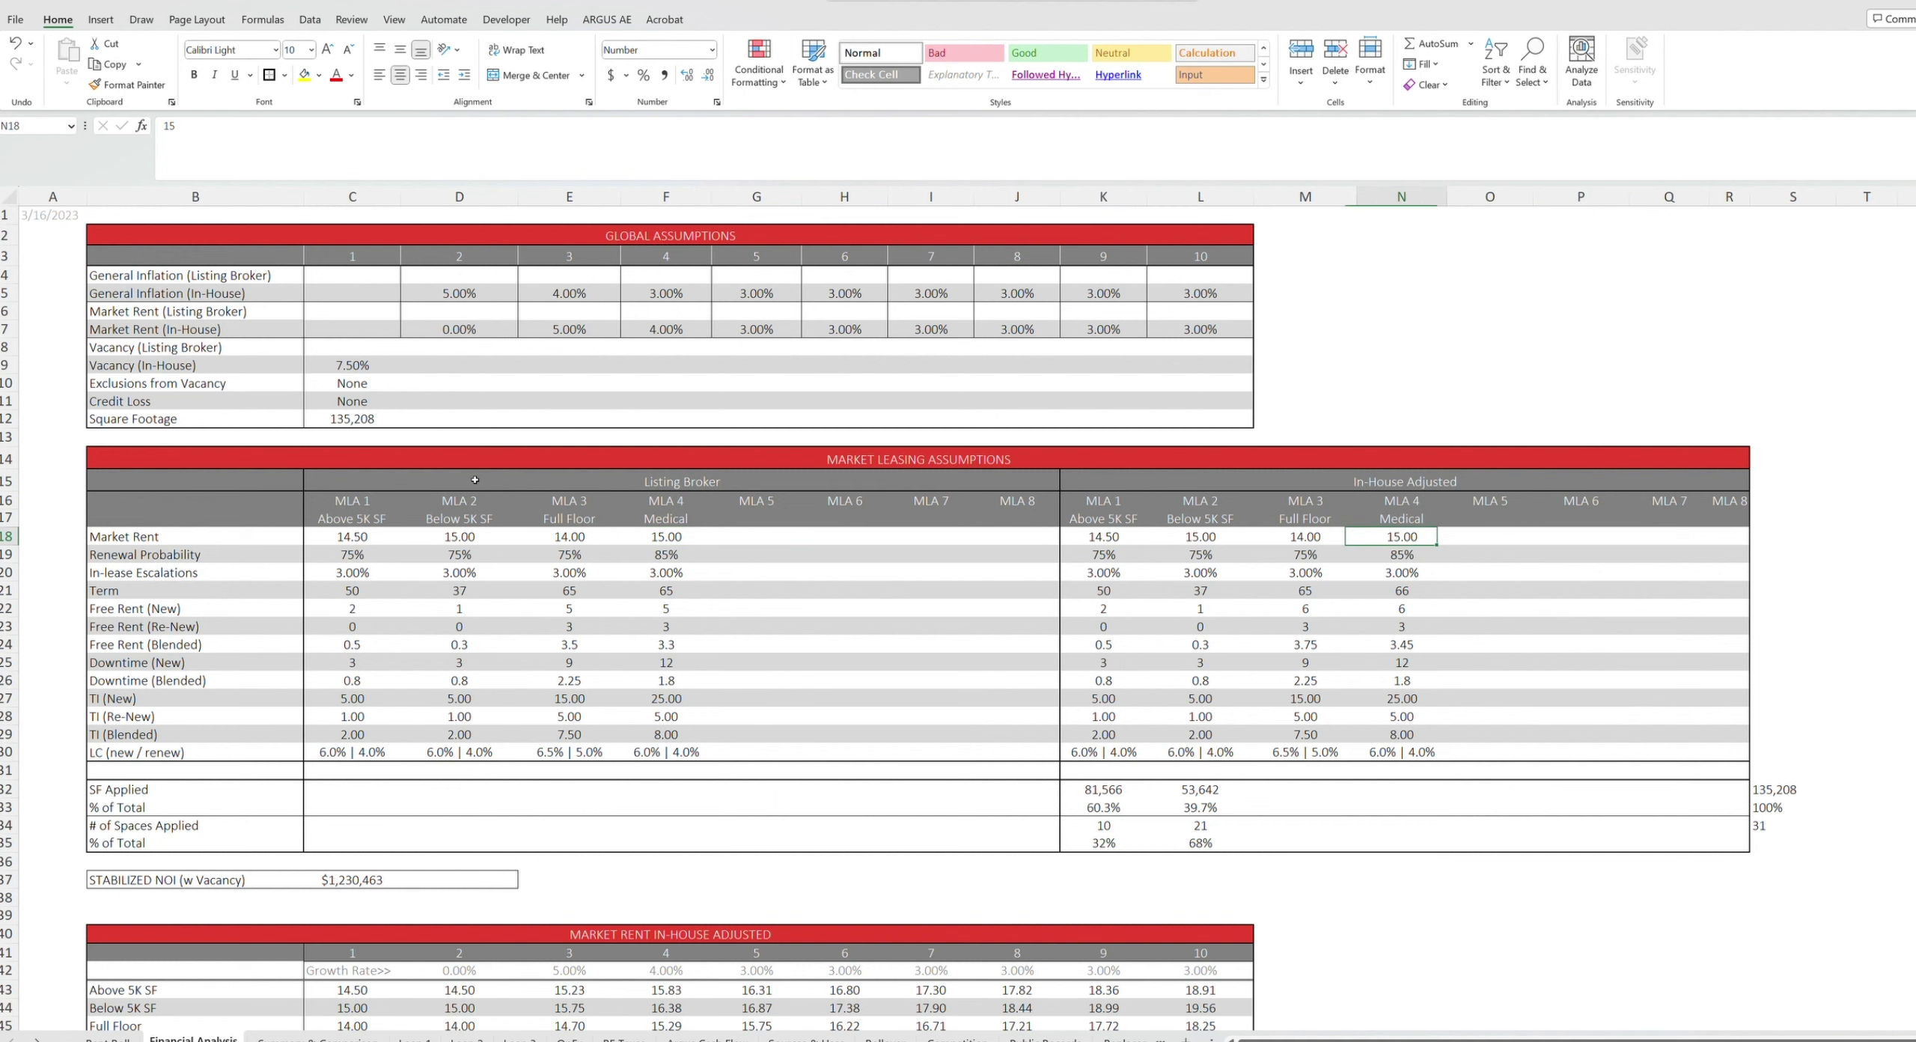
Set the In-House Adjusted renewal probability for MLA 3 Full Floor to 85%
{"action": "key", "text": "Down"}
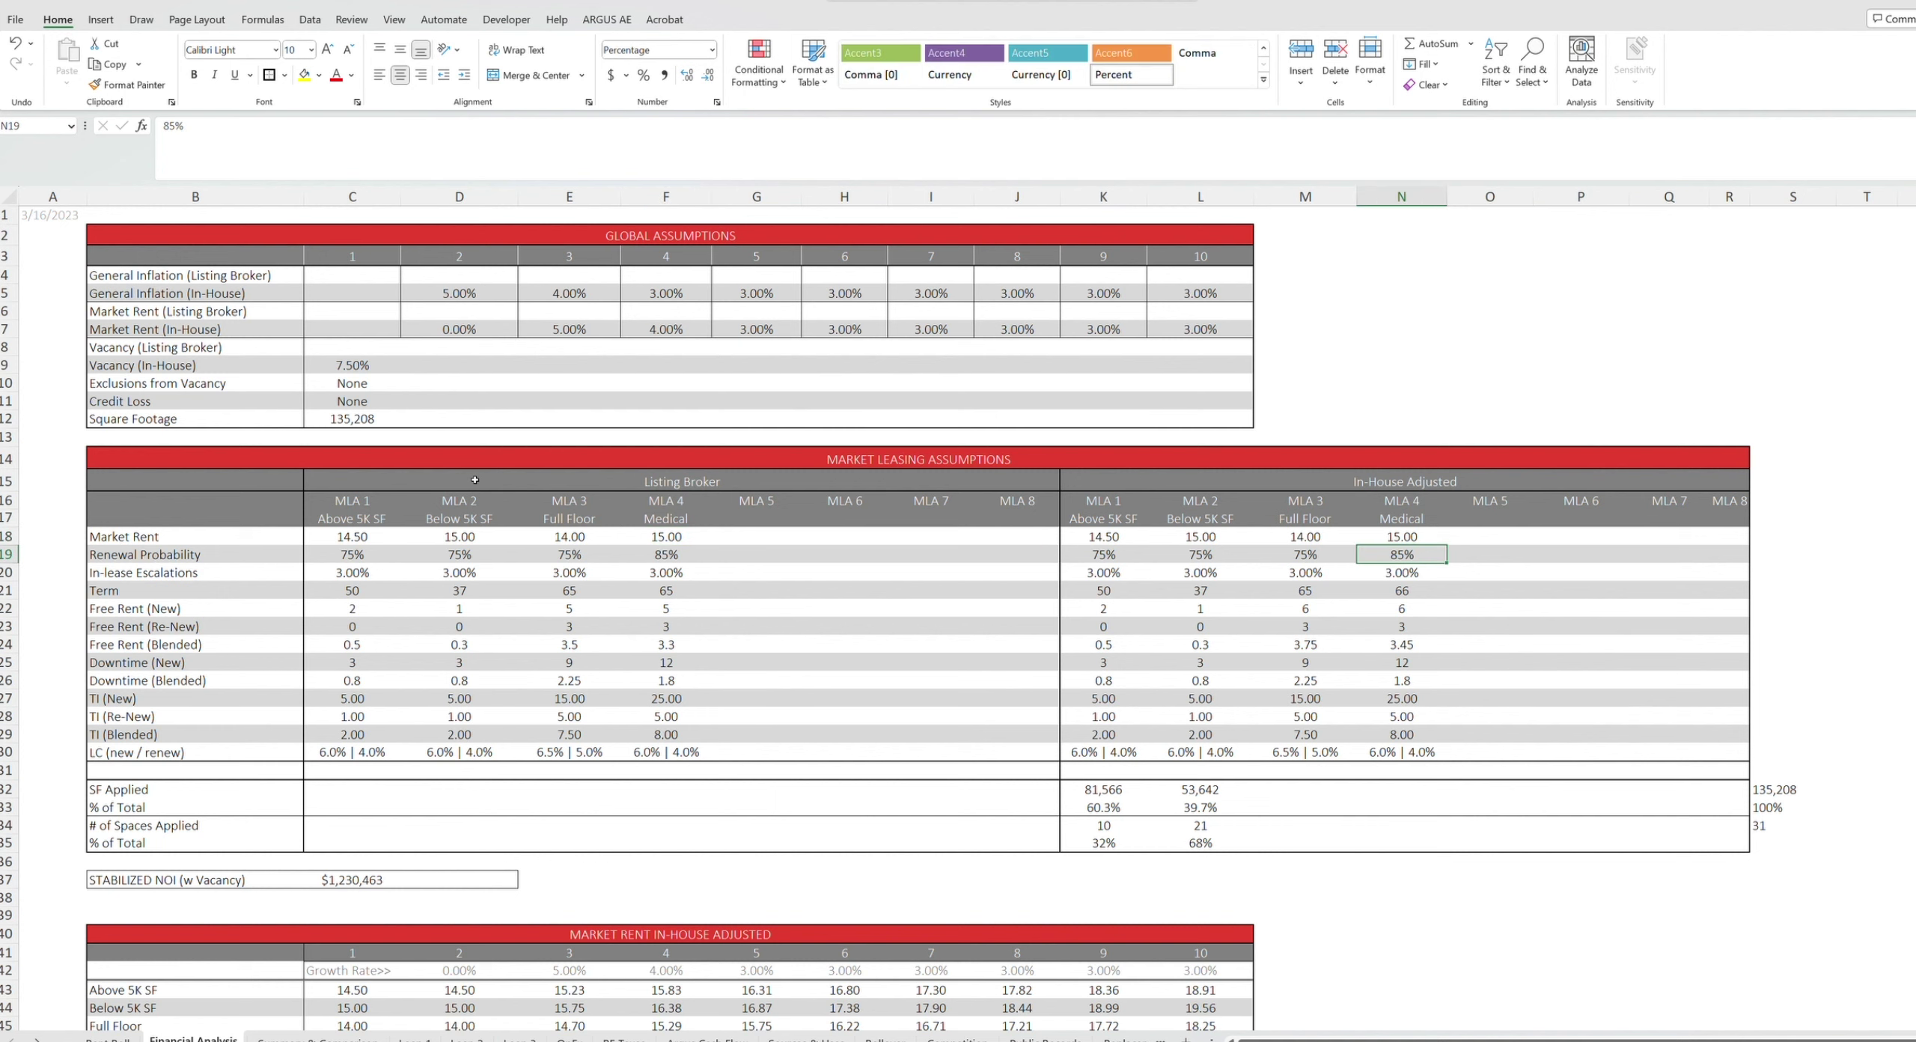
{"action": "key", "text": "Left"}
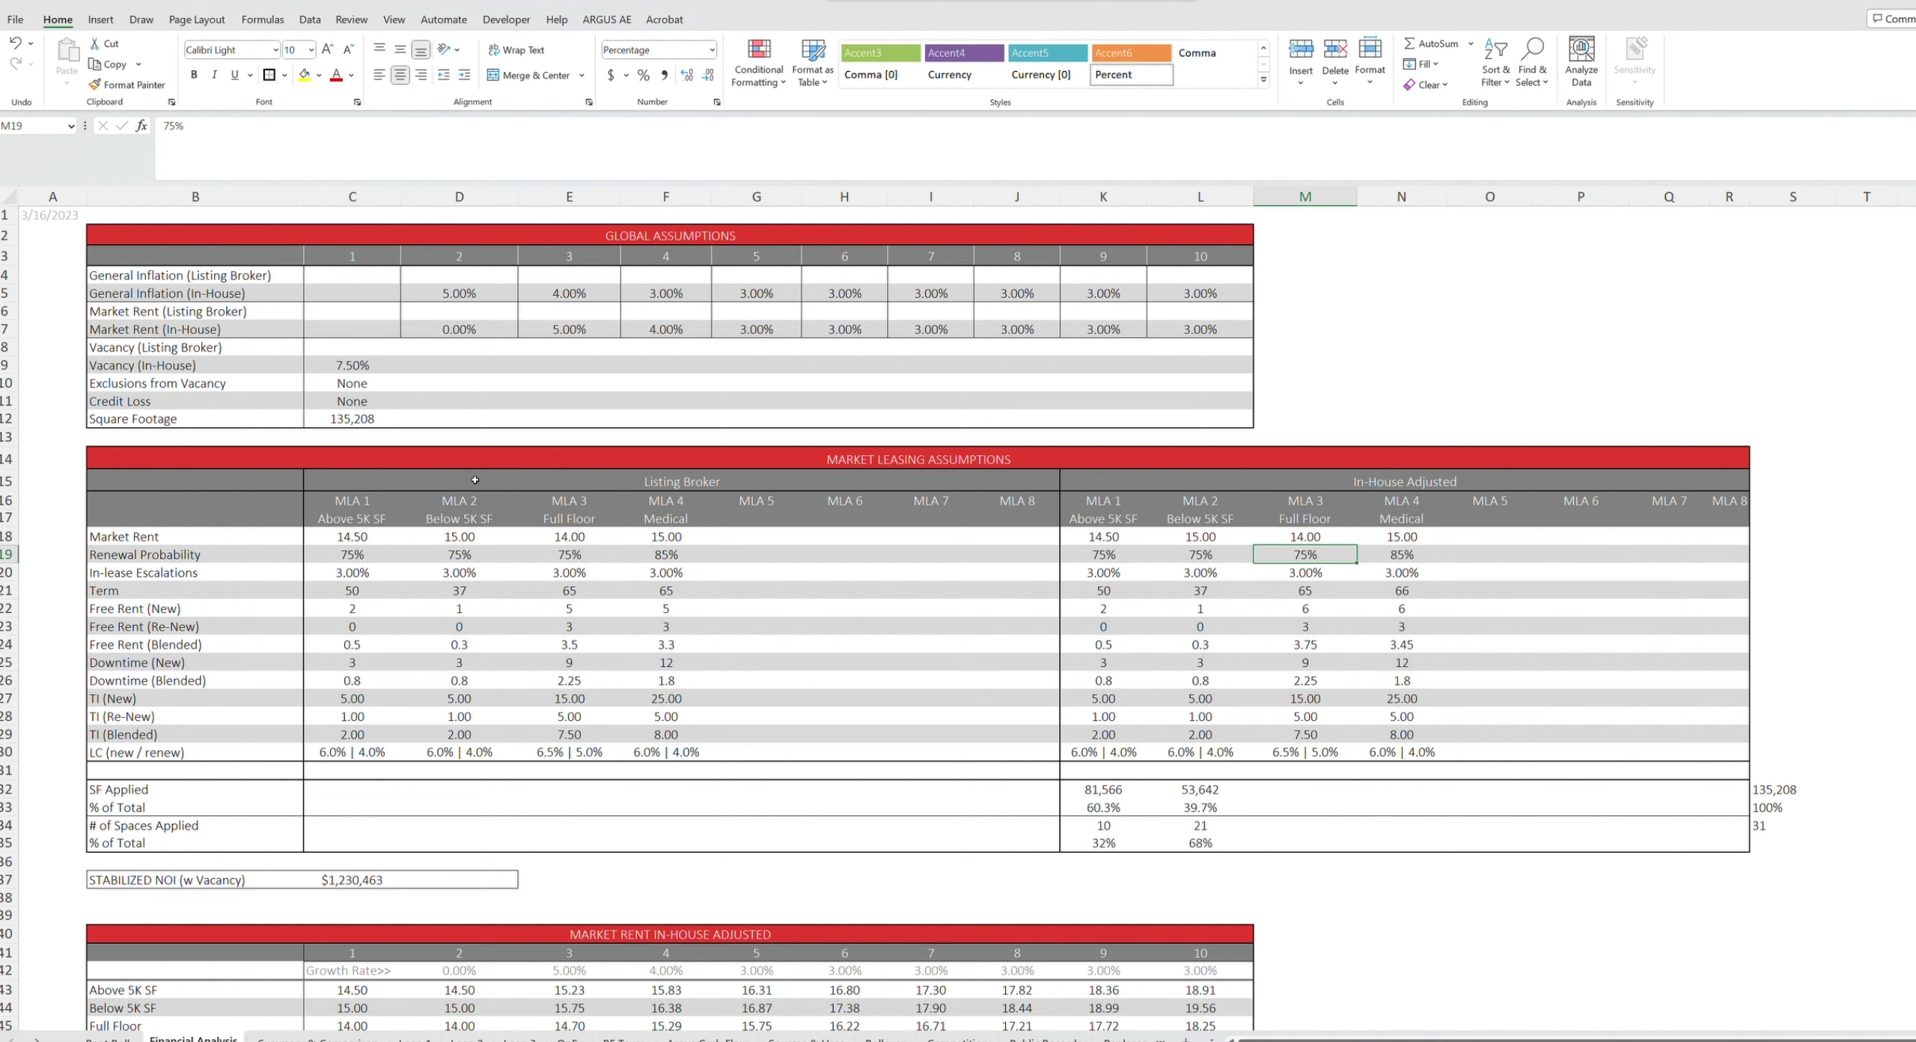
{"action": "type", "text": "85"}
{"action": "key", "text": "Return"}
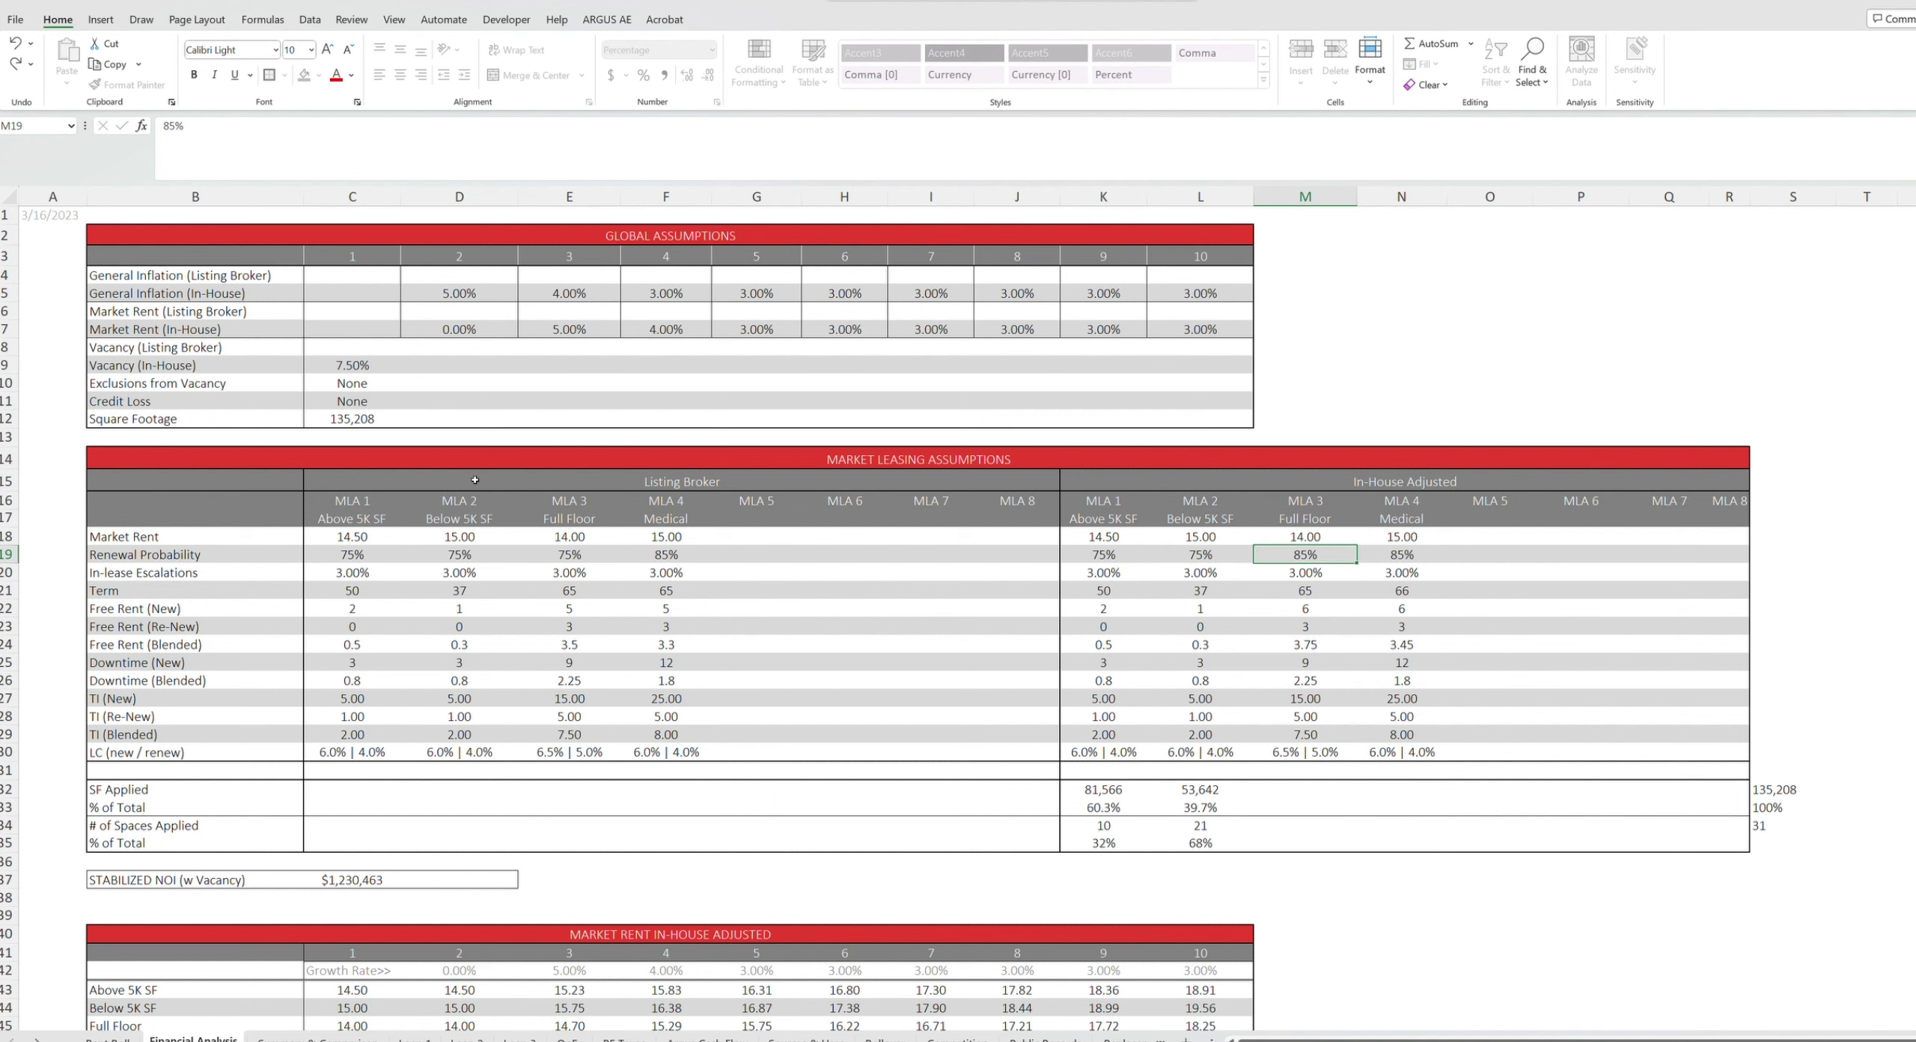
Check the blended free rent, downtime and TI formulas for MLA 3 Full Floor in the In-House Adjusted section
{"action": "key", "text": "Down"}
{"action": "key", "text": "Down"}
{"action": "key", "text": "Down"}
{"action": "key", "text": "Down"}
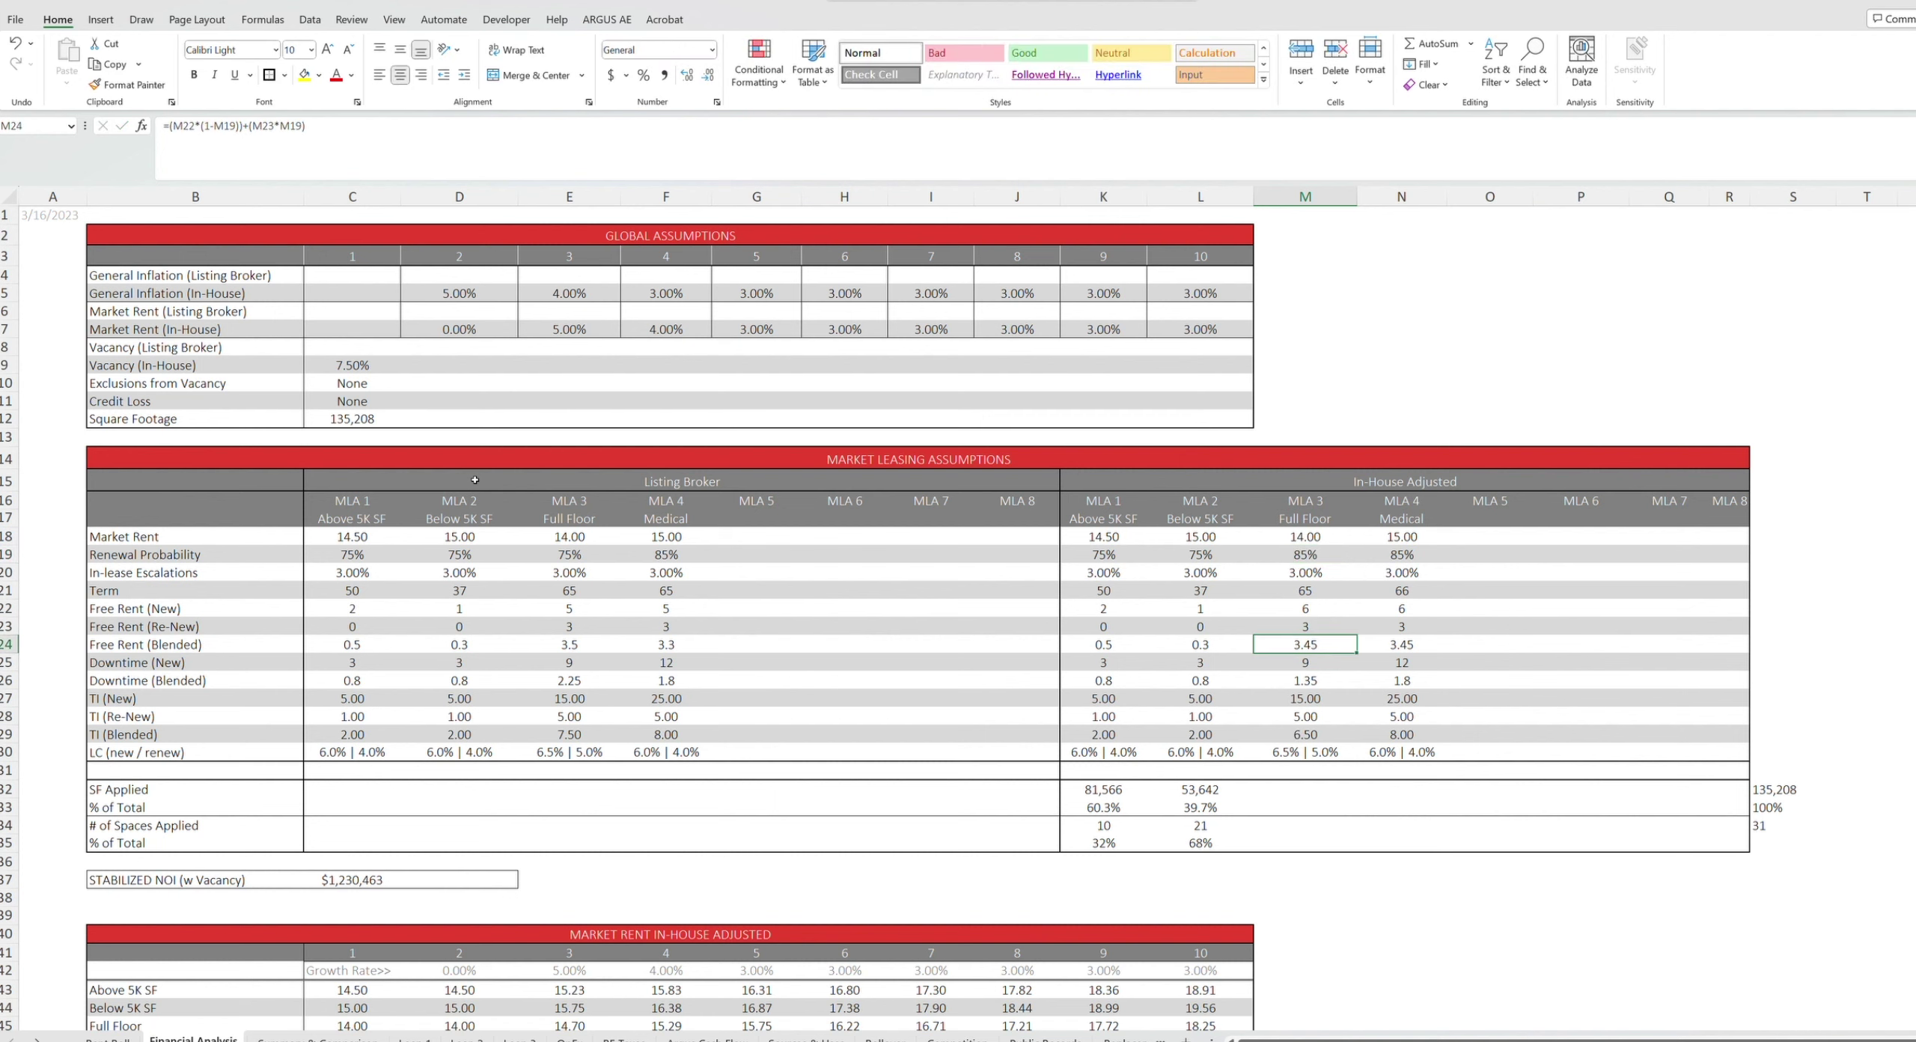
{"action": "key", "text": "Down"}
{"action": "key", "text": "Down"}
{"action": "key", "text": "Down"}
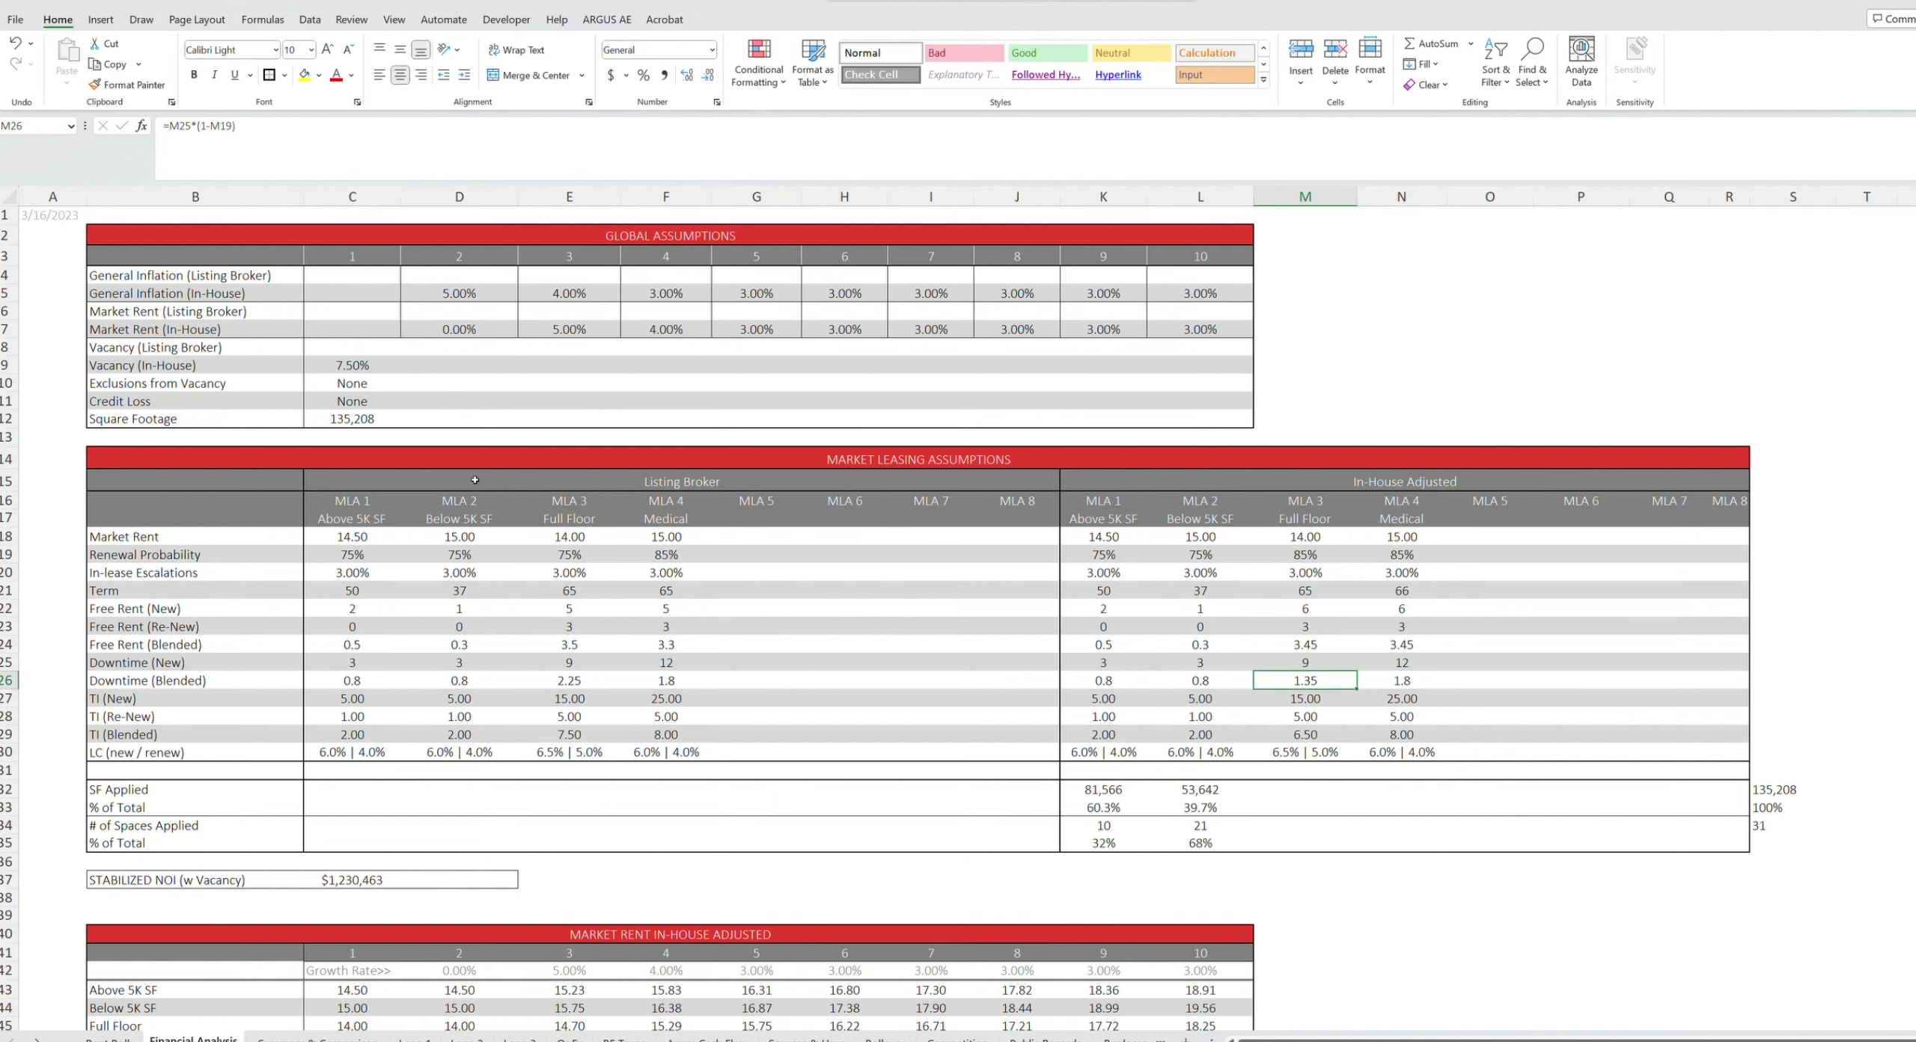
{"action": "key", "text": "Down"}
{"action": "key", "text": "Down"}
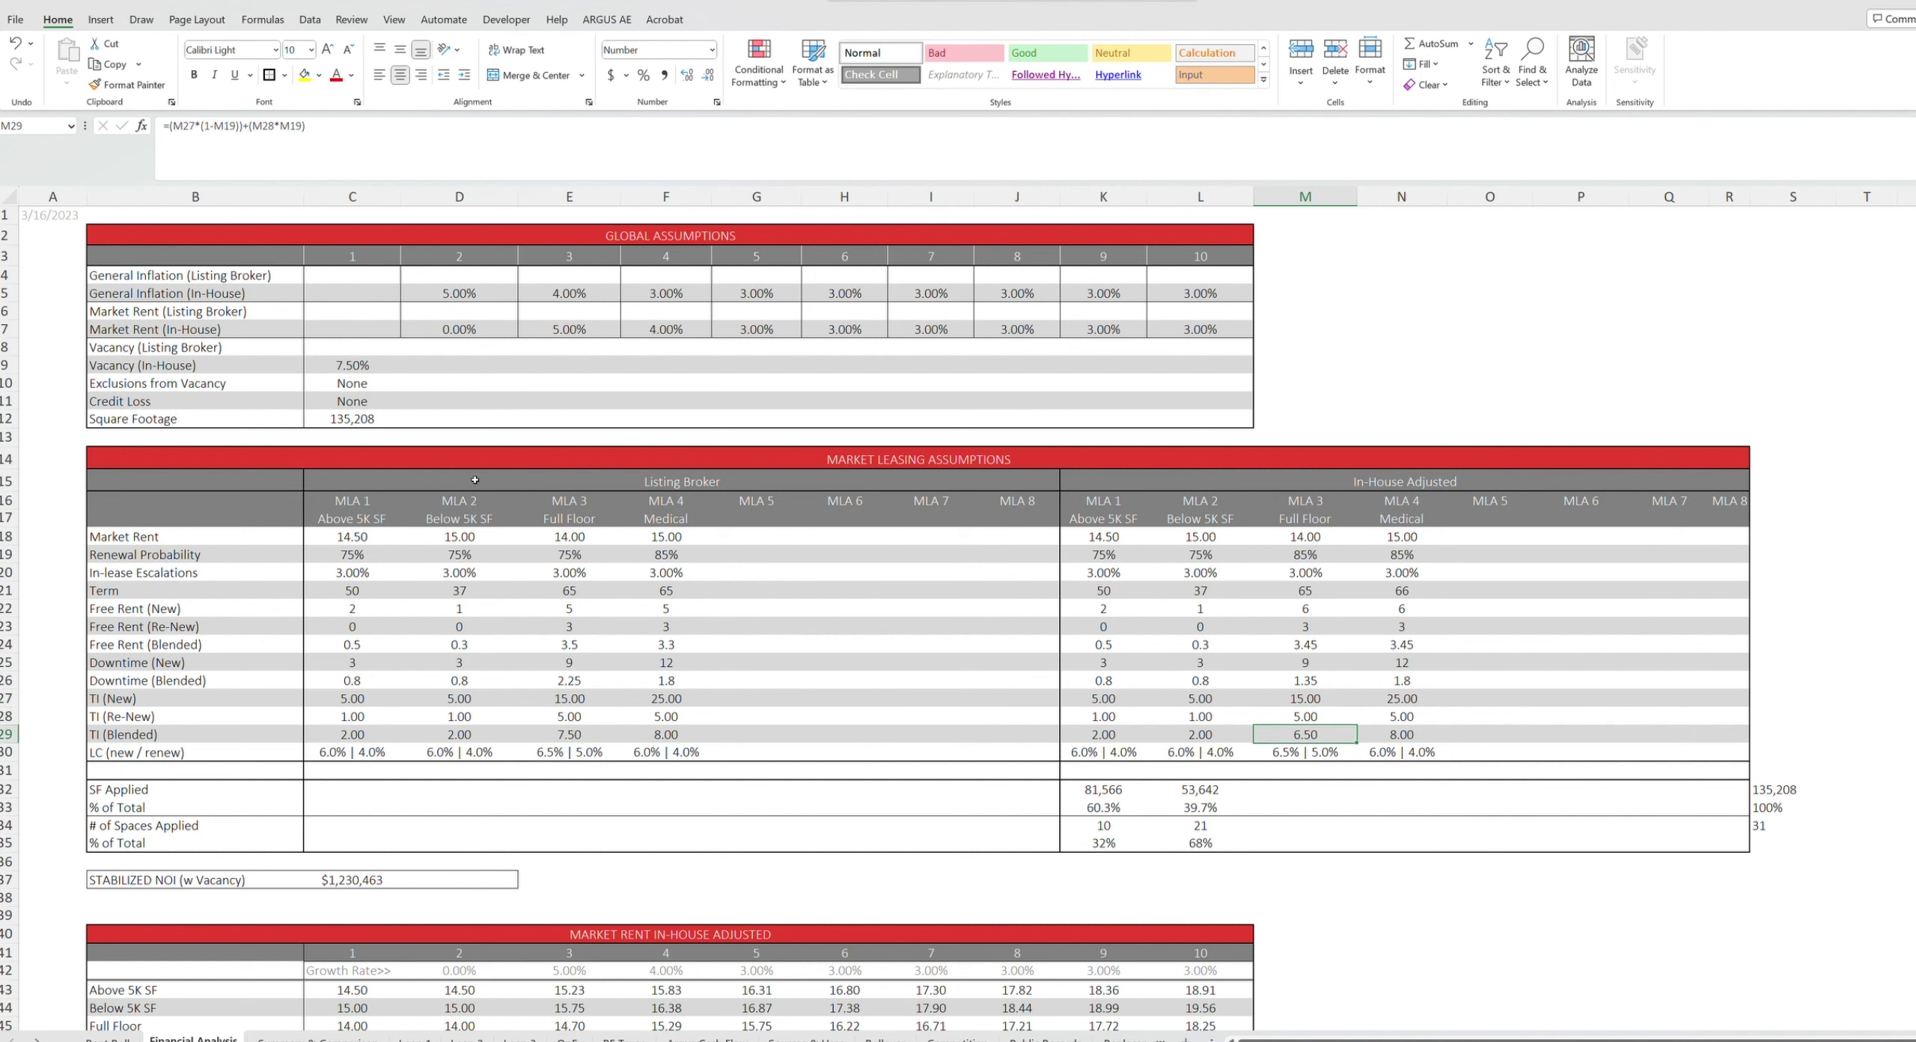
{"action": "key", "text": "Up"}
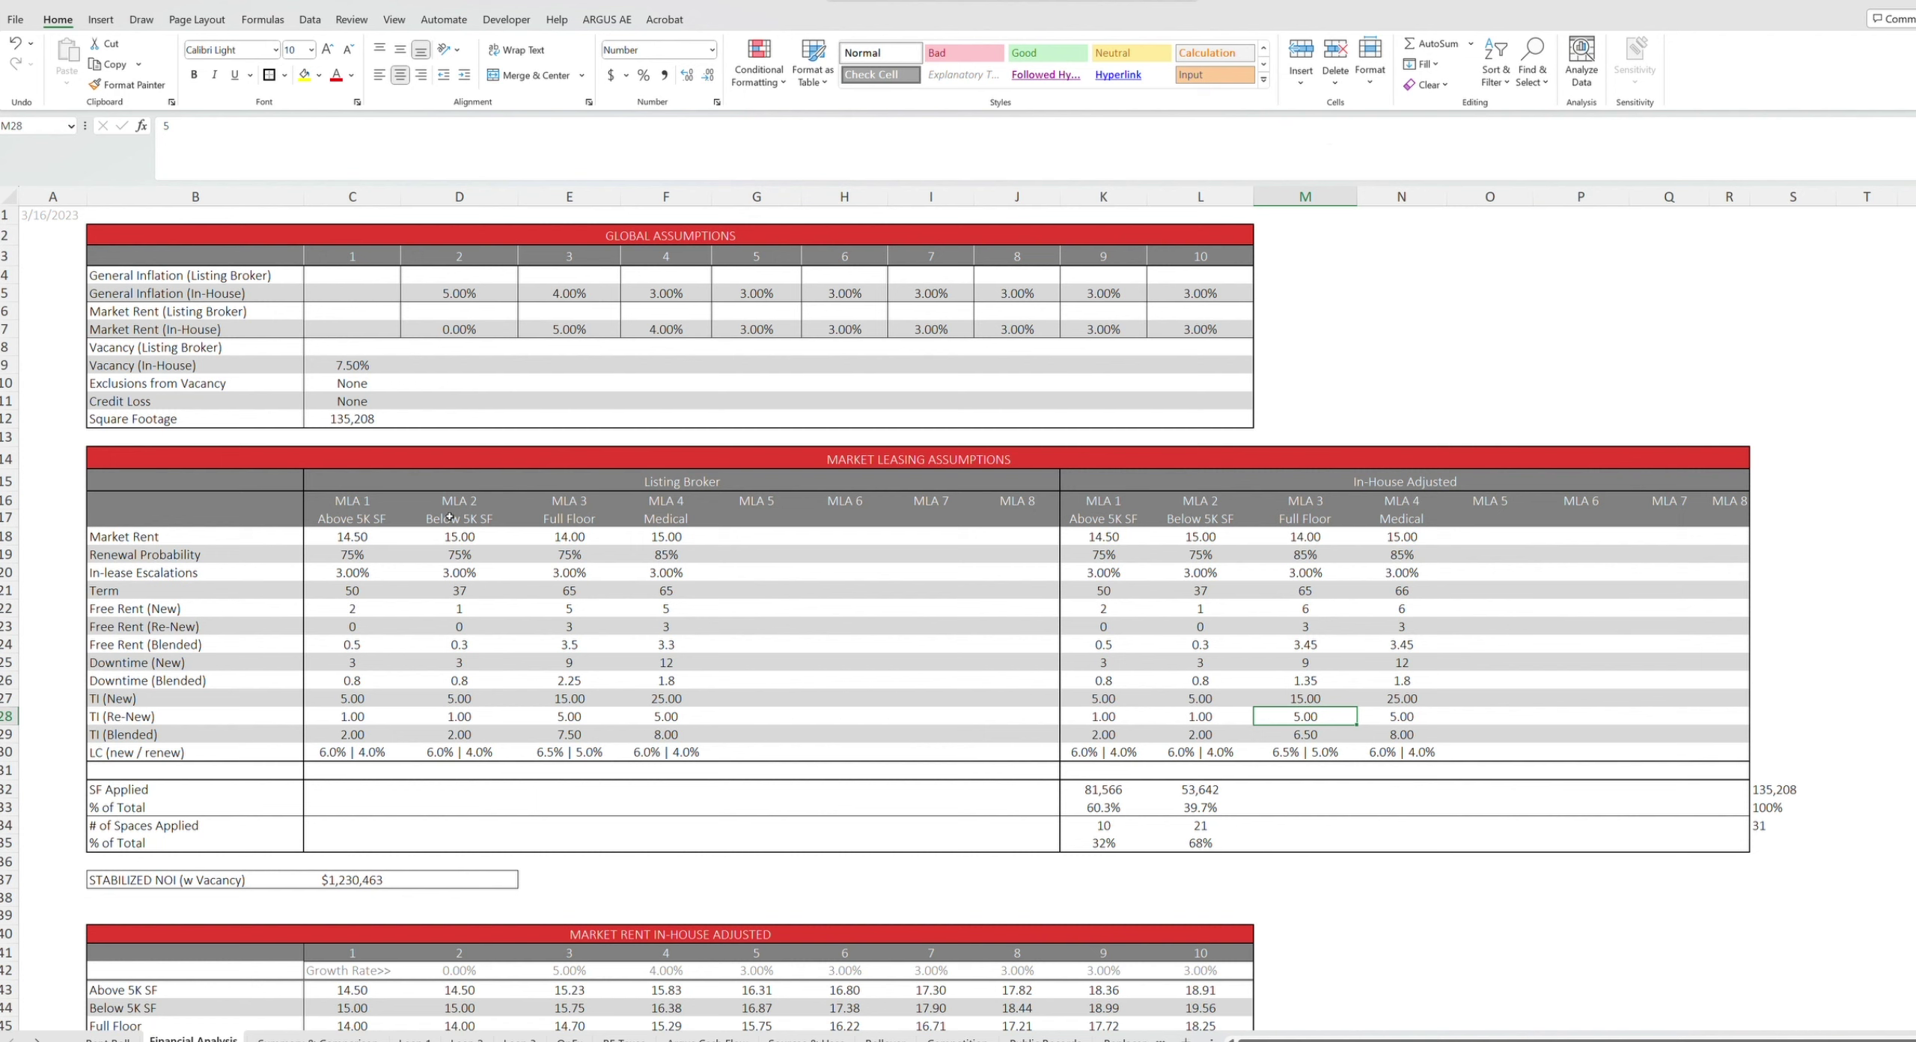
Switch to ARGUS Enterprise and review the Full Floor market leasing profile's term, renewal percentage, months vacant and base rent
{"action": "left_click_drag", "start_coordinate": [359, 502], "coordinate": [683, 751]}
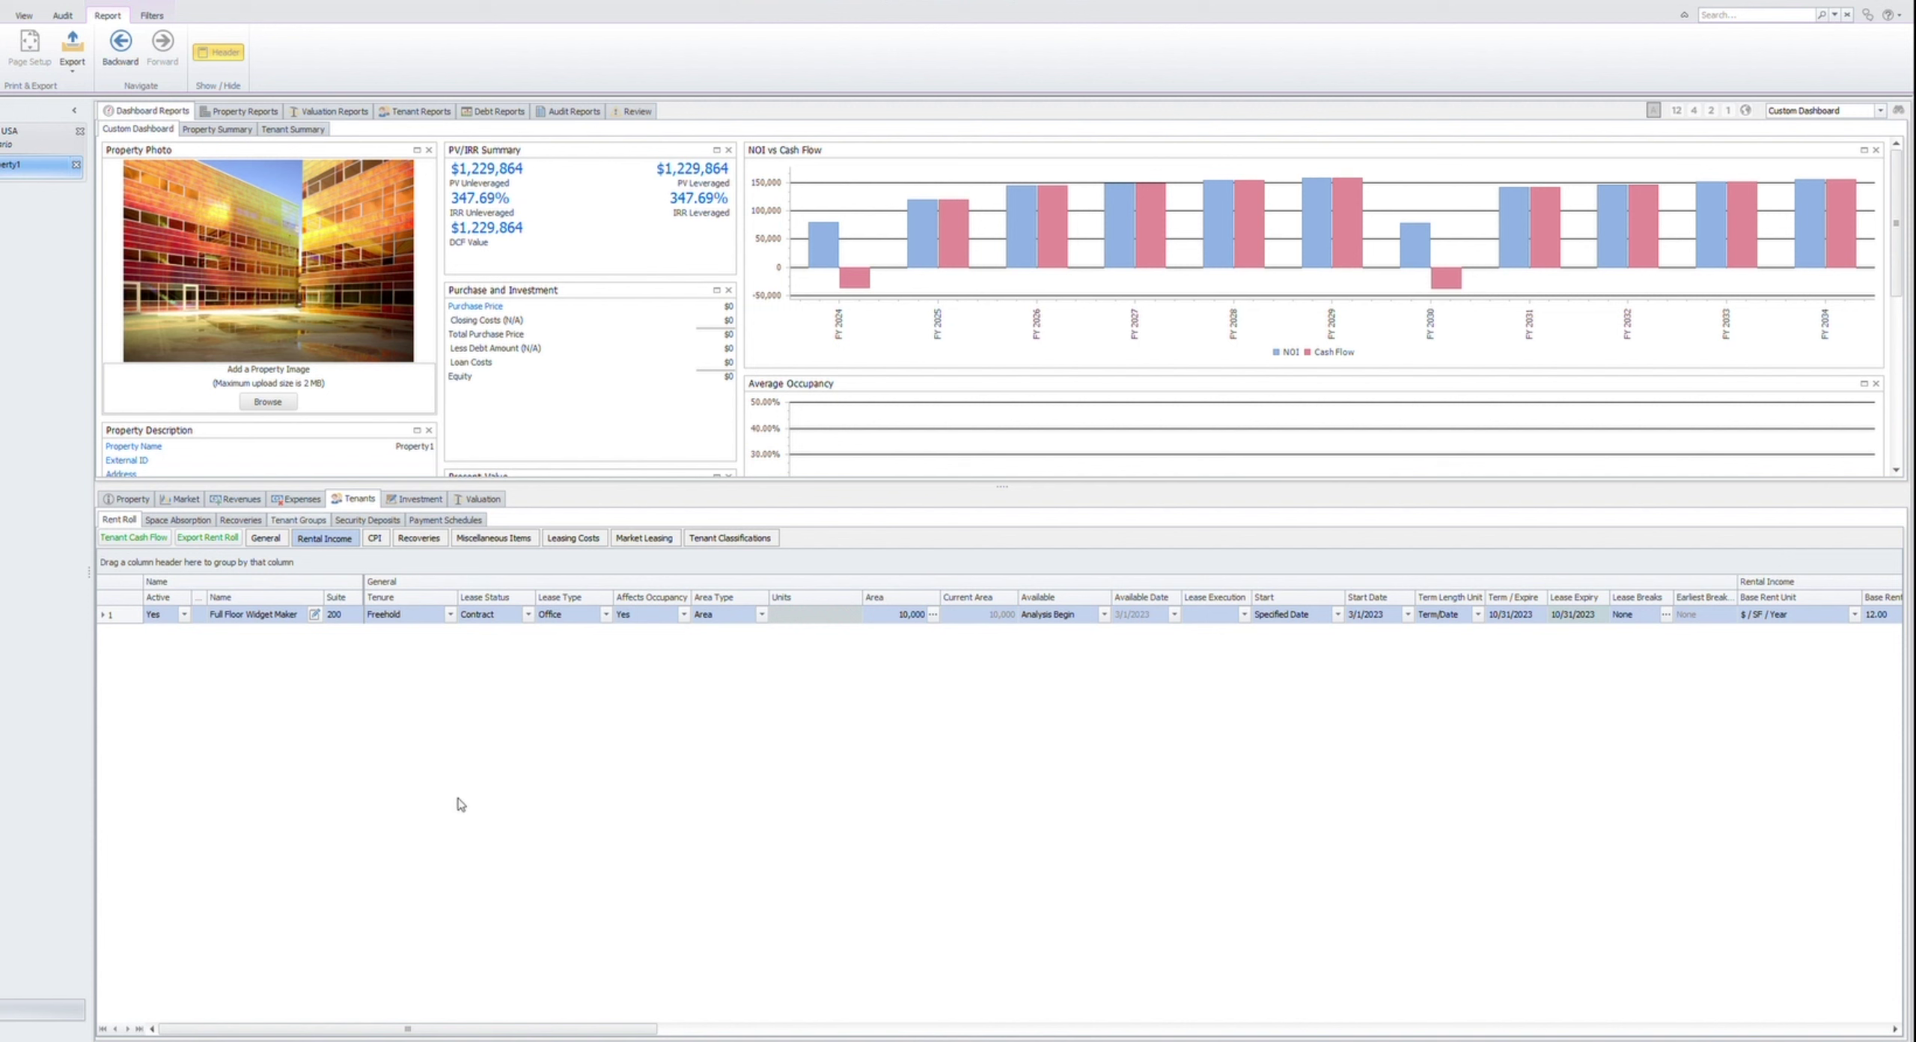
{"action": "left_click", "coordinate": [366, 1011]}
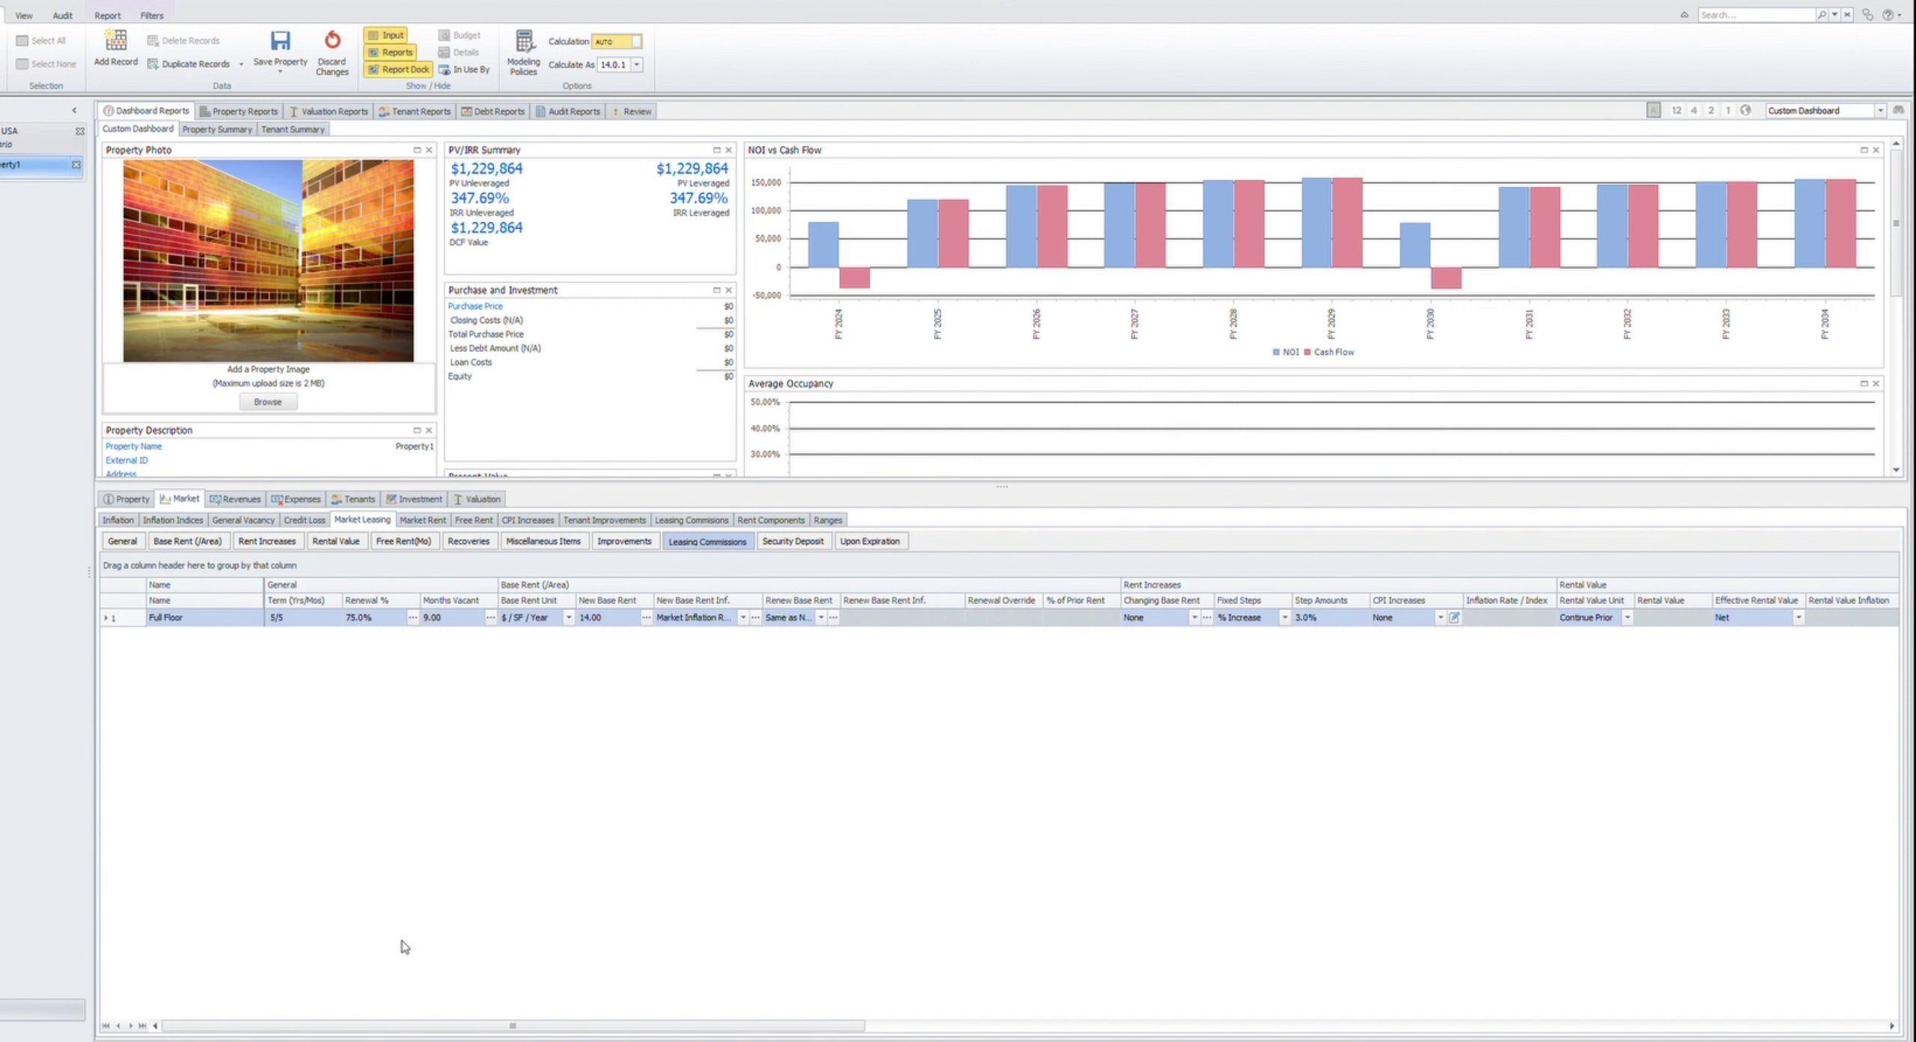
{"action": "key", "text": "Tab"}
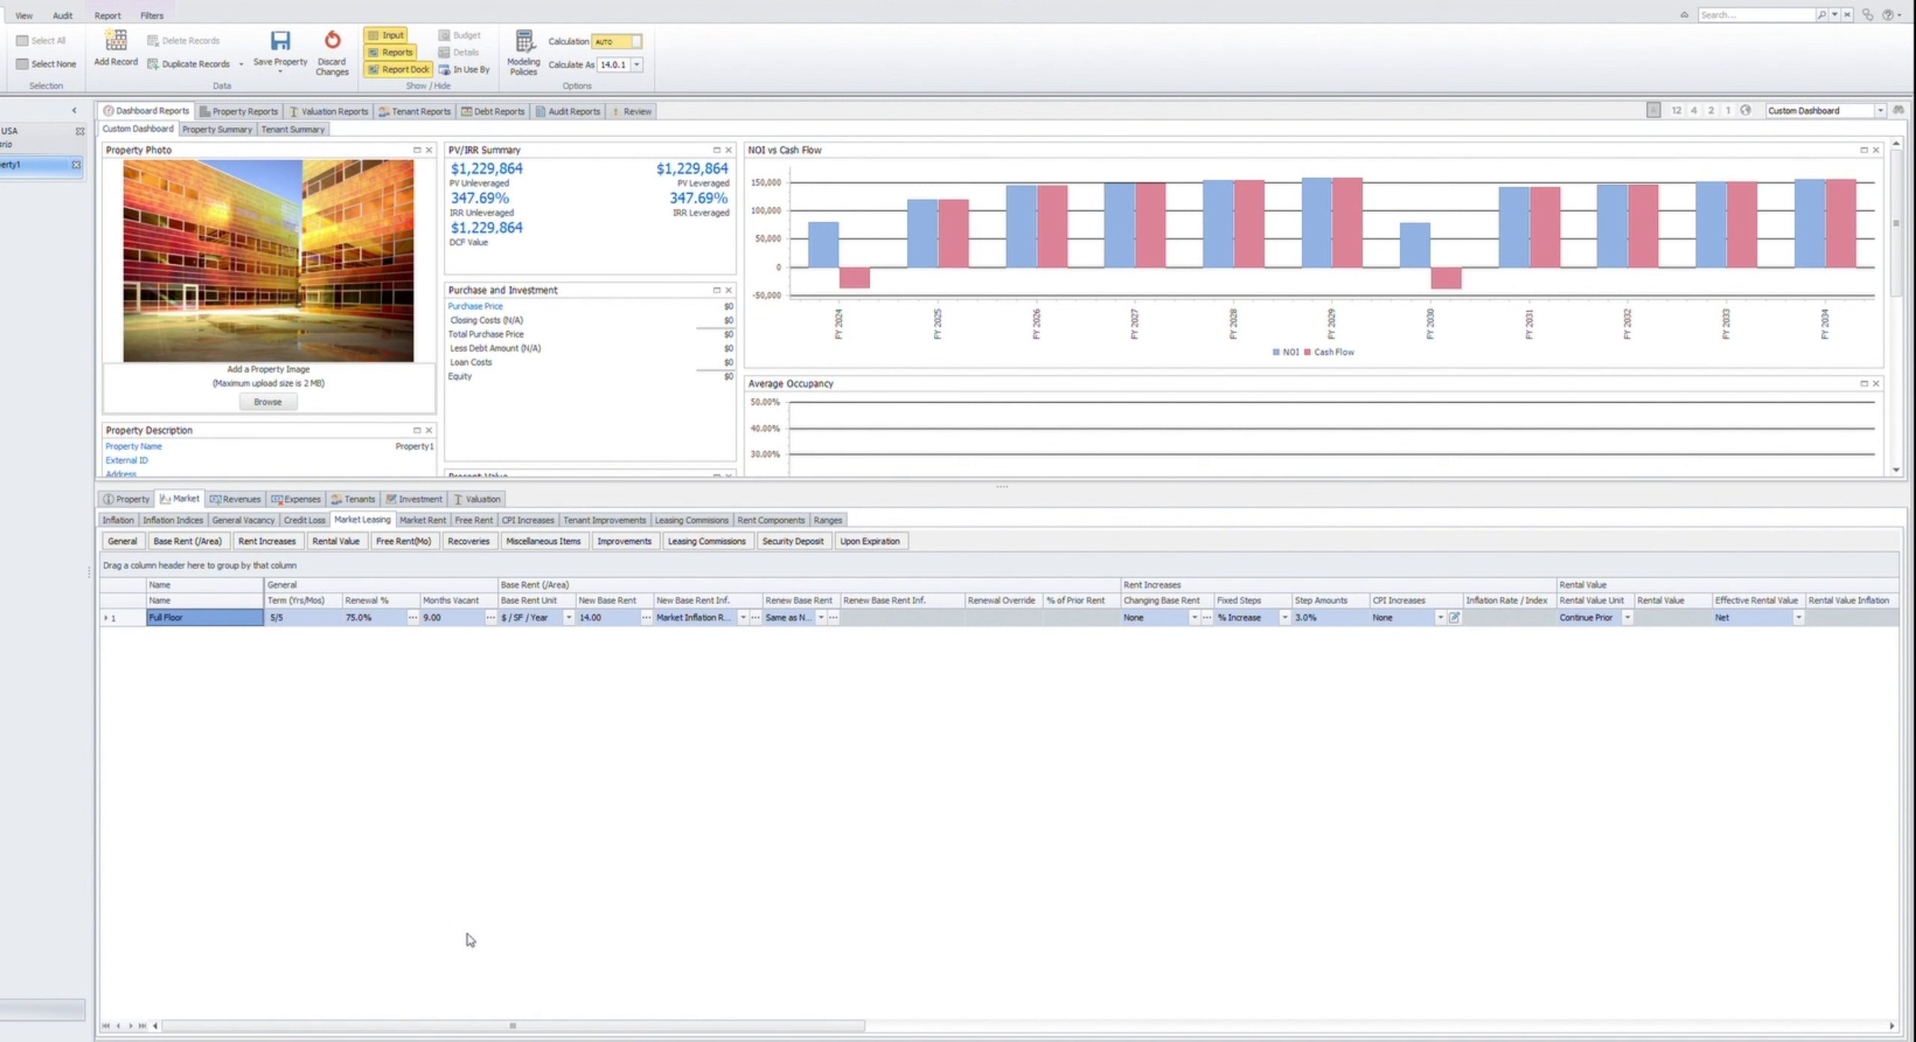
{"action": "key", "text": "Tab"}
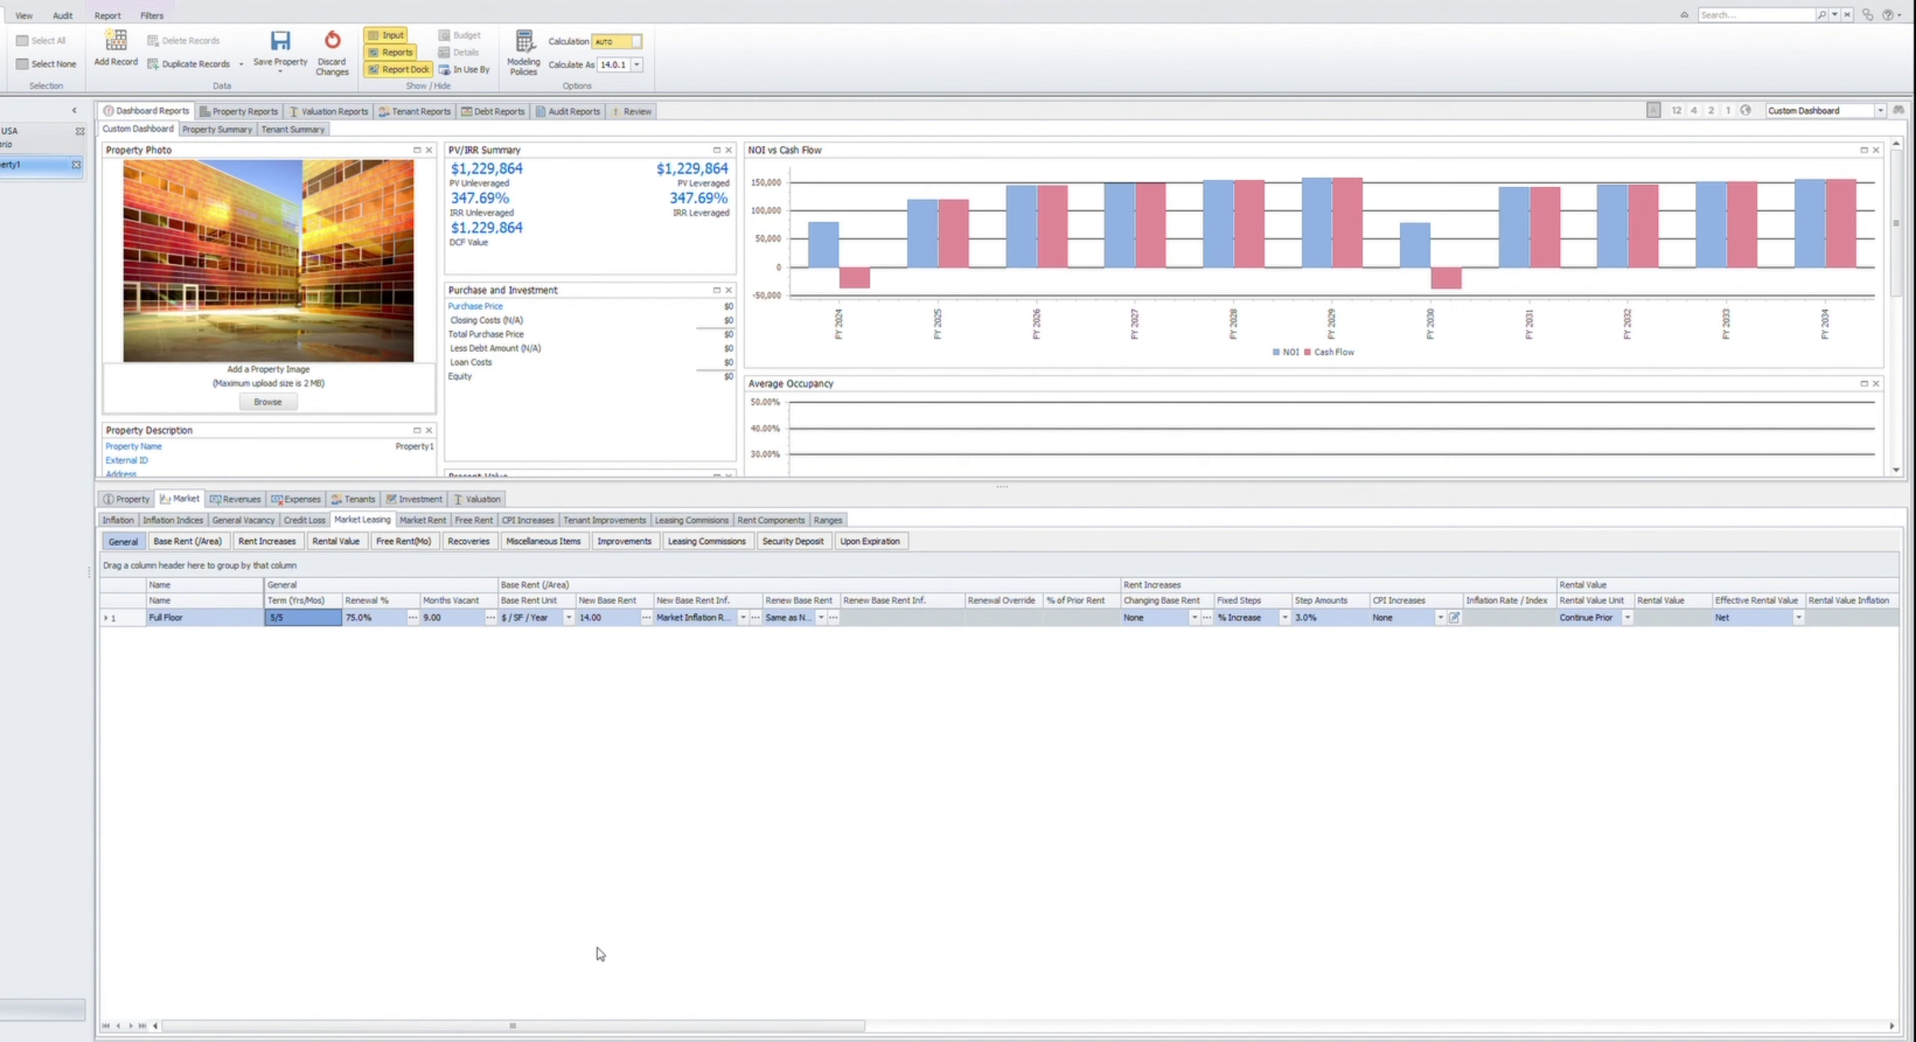
{"action": "key", "text": "Tab"}
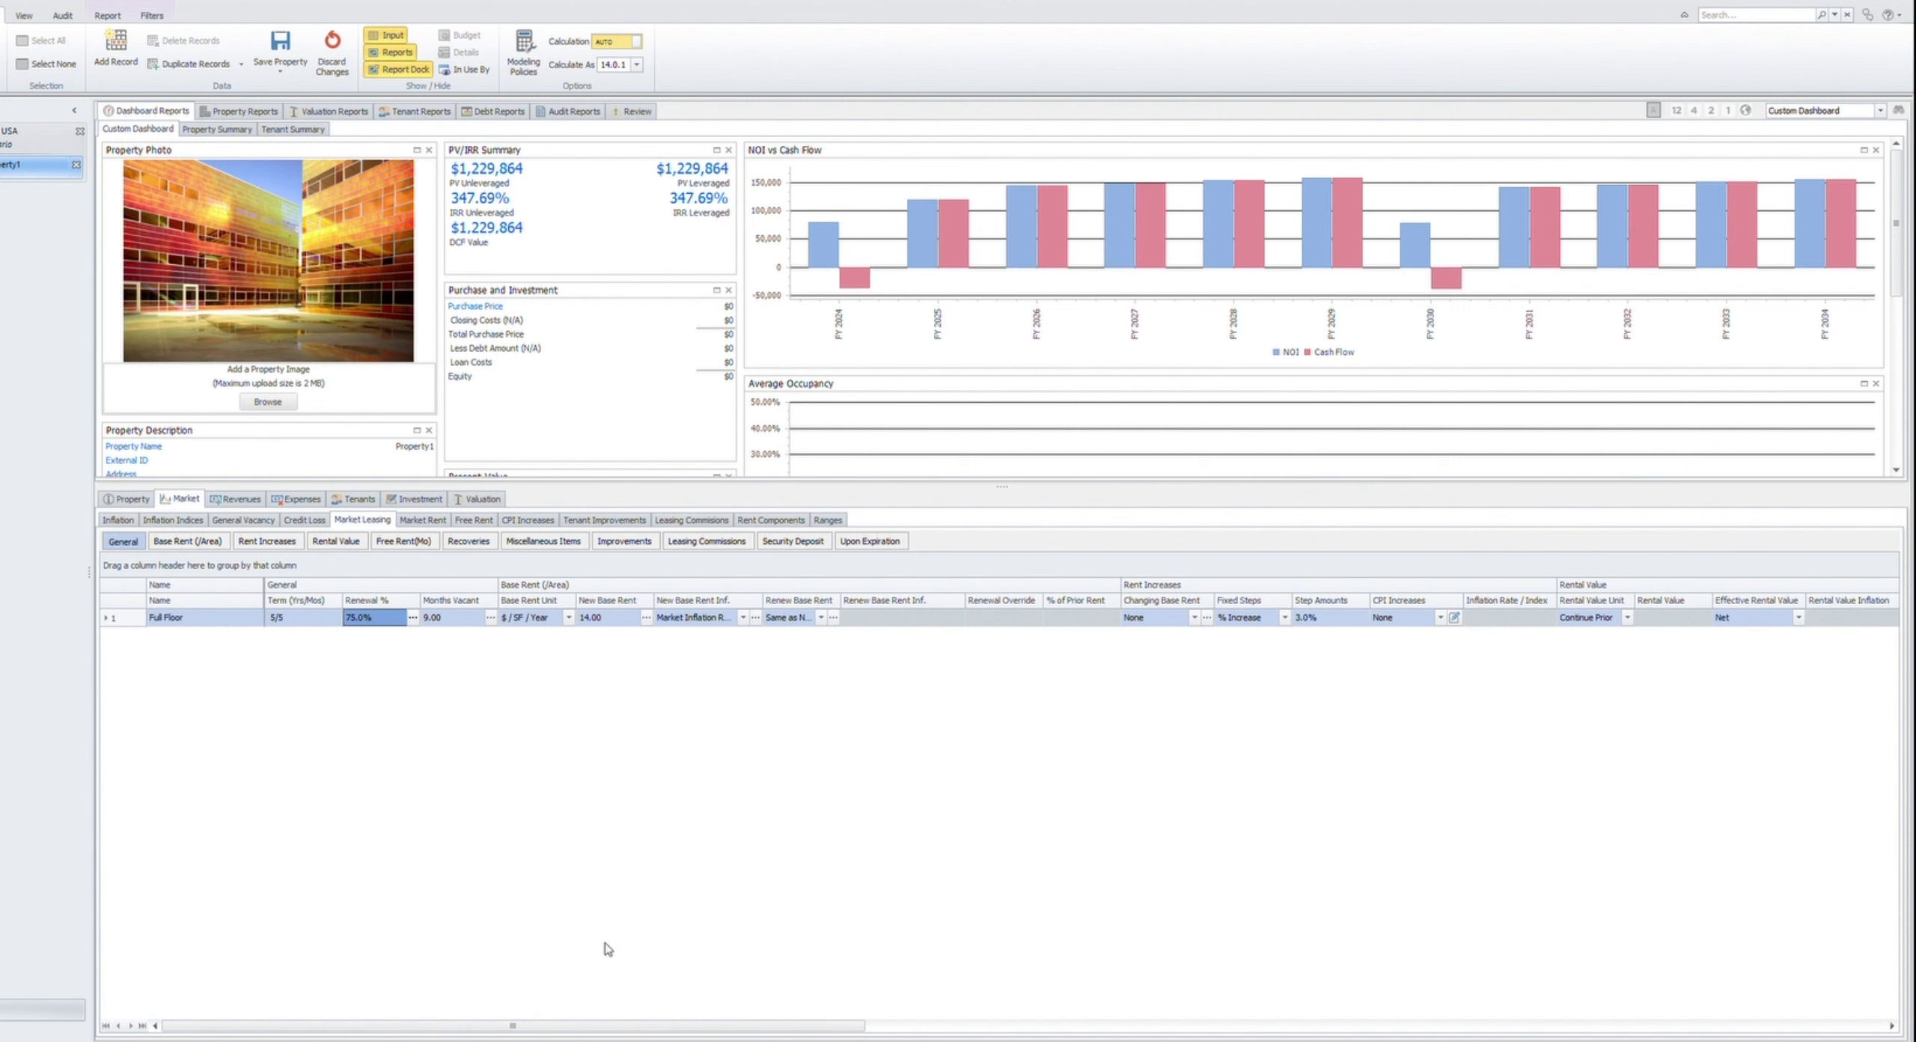
{"action": "key", "text": "Tab"}
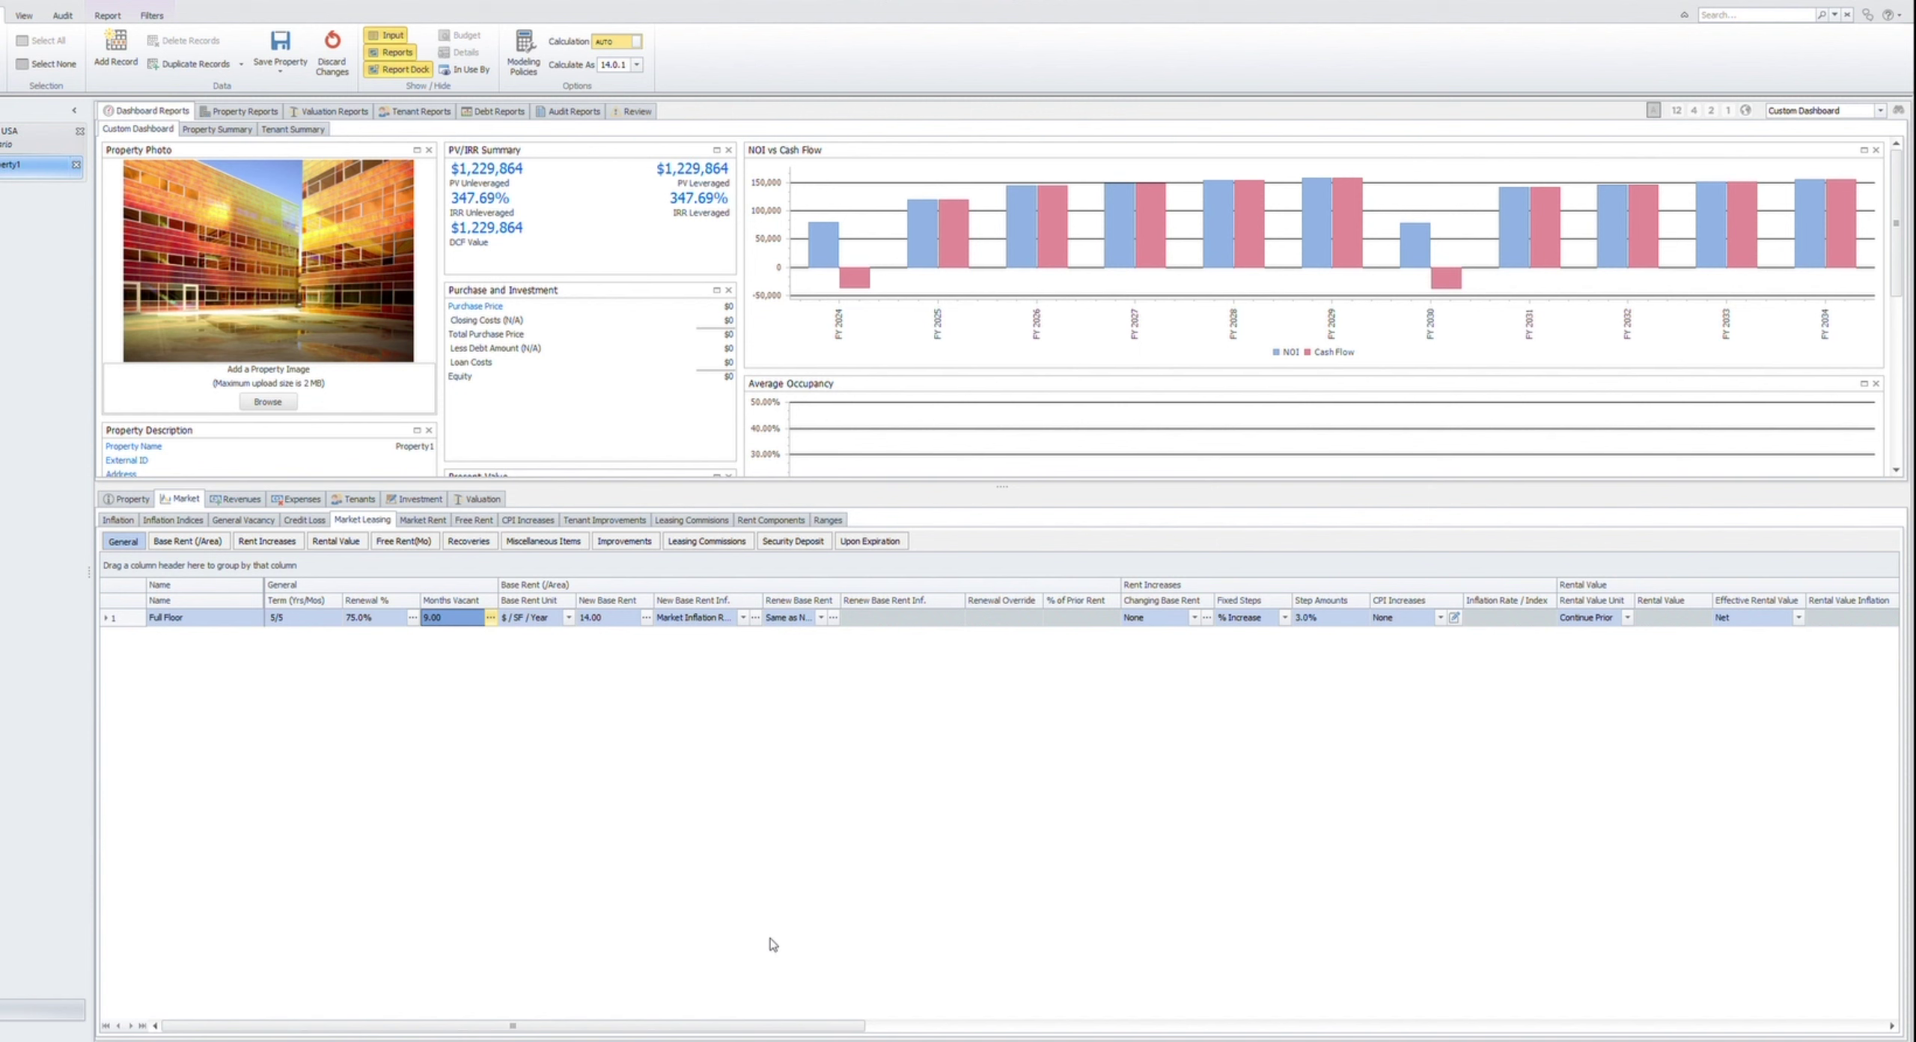
{"action": "key", "text": "F2"}
{"action": "key", "text": "Tab"}
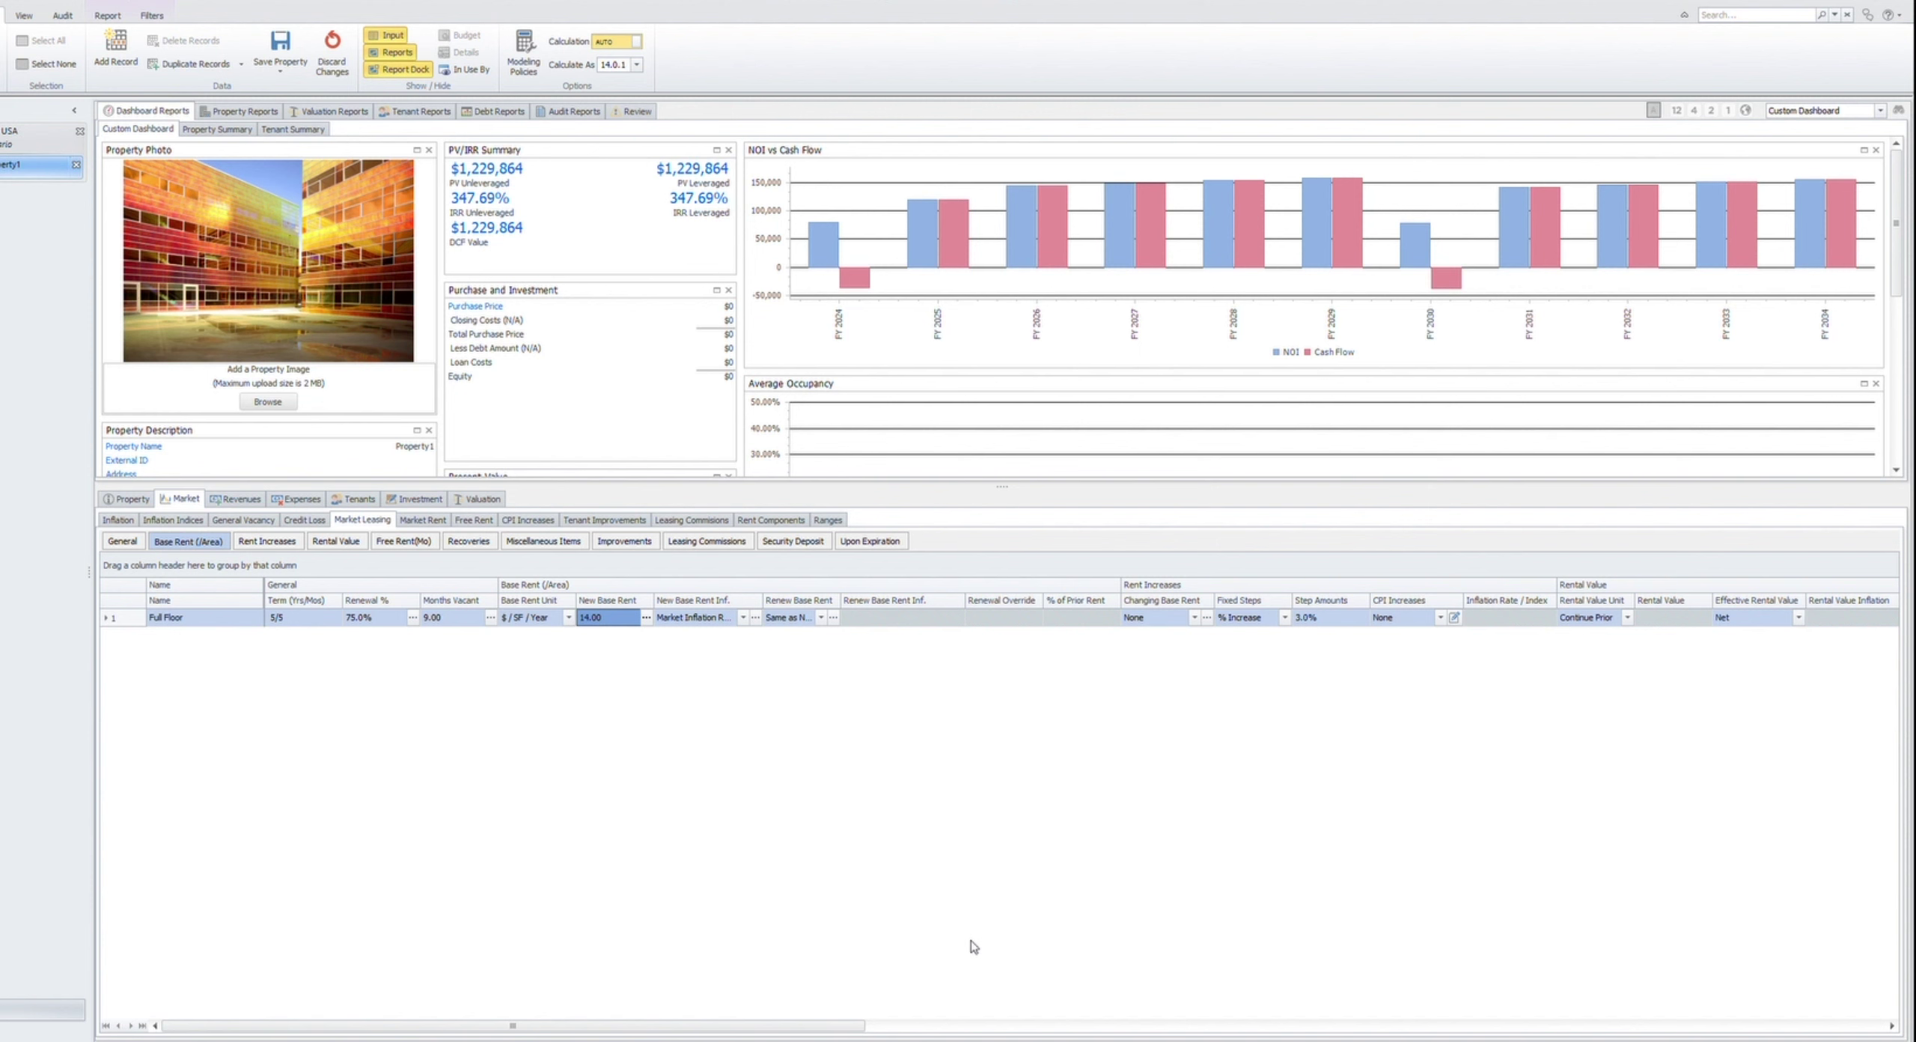
Go back through the Full Floor profile from its name to the new base rent and base rent inflation settings
{"action": "key", "text": "Home"}
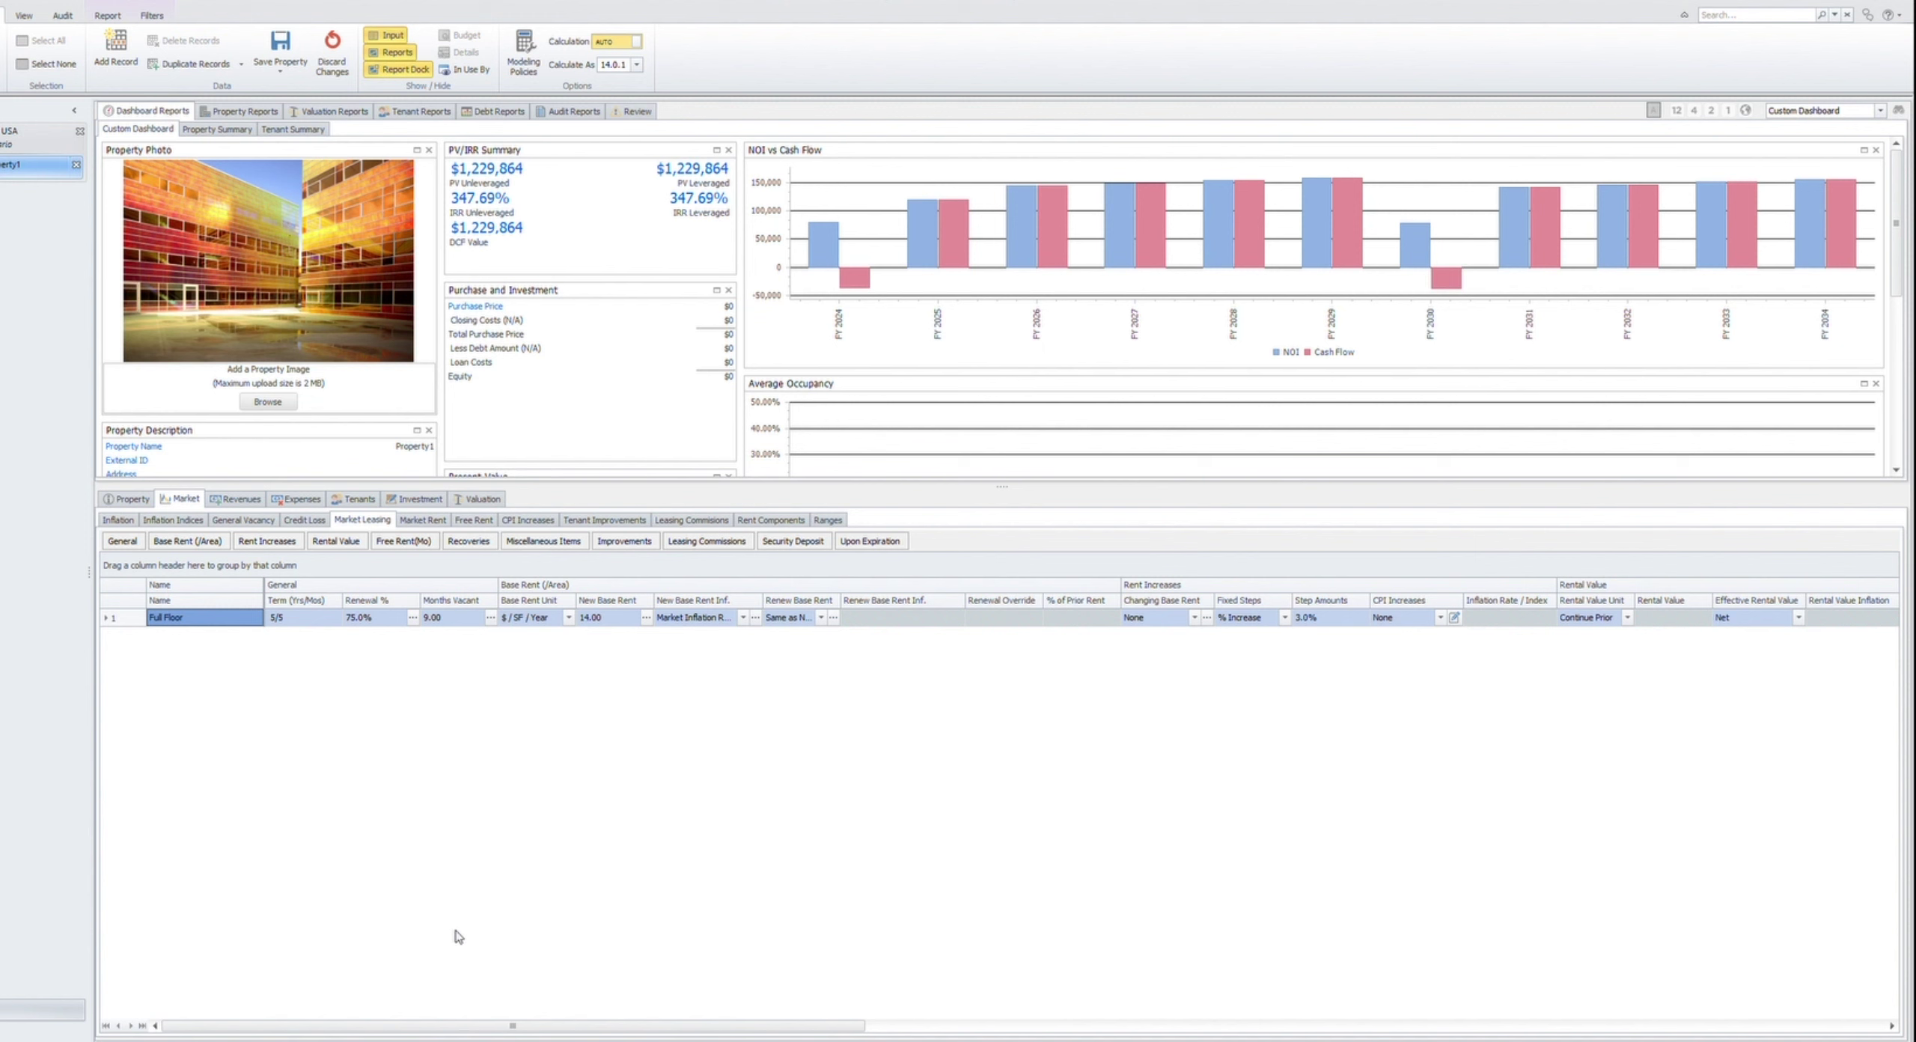
{"action": "key", "text": "Tab"}
{"action": "key", "text": "Tab"}
{"action": "key", "text": "Tab"}
{"action": "key", "text": "Tab"}
{"action": "key", "text": "Tab"}
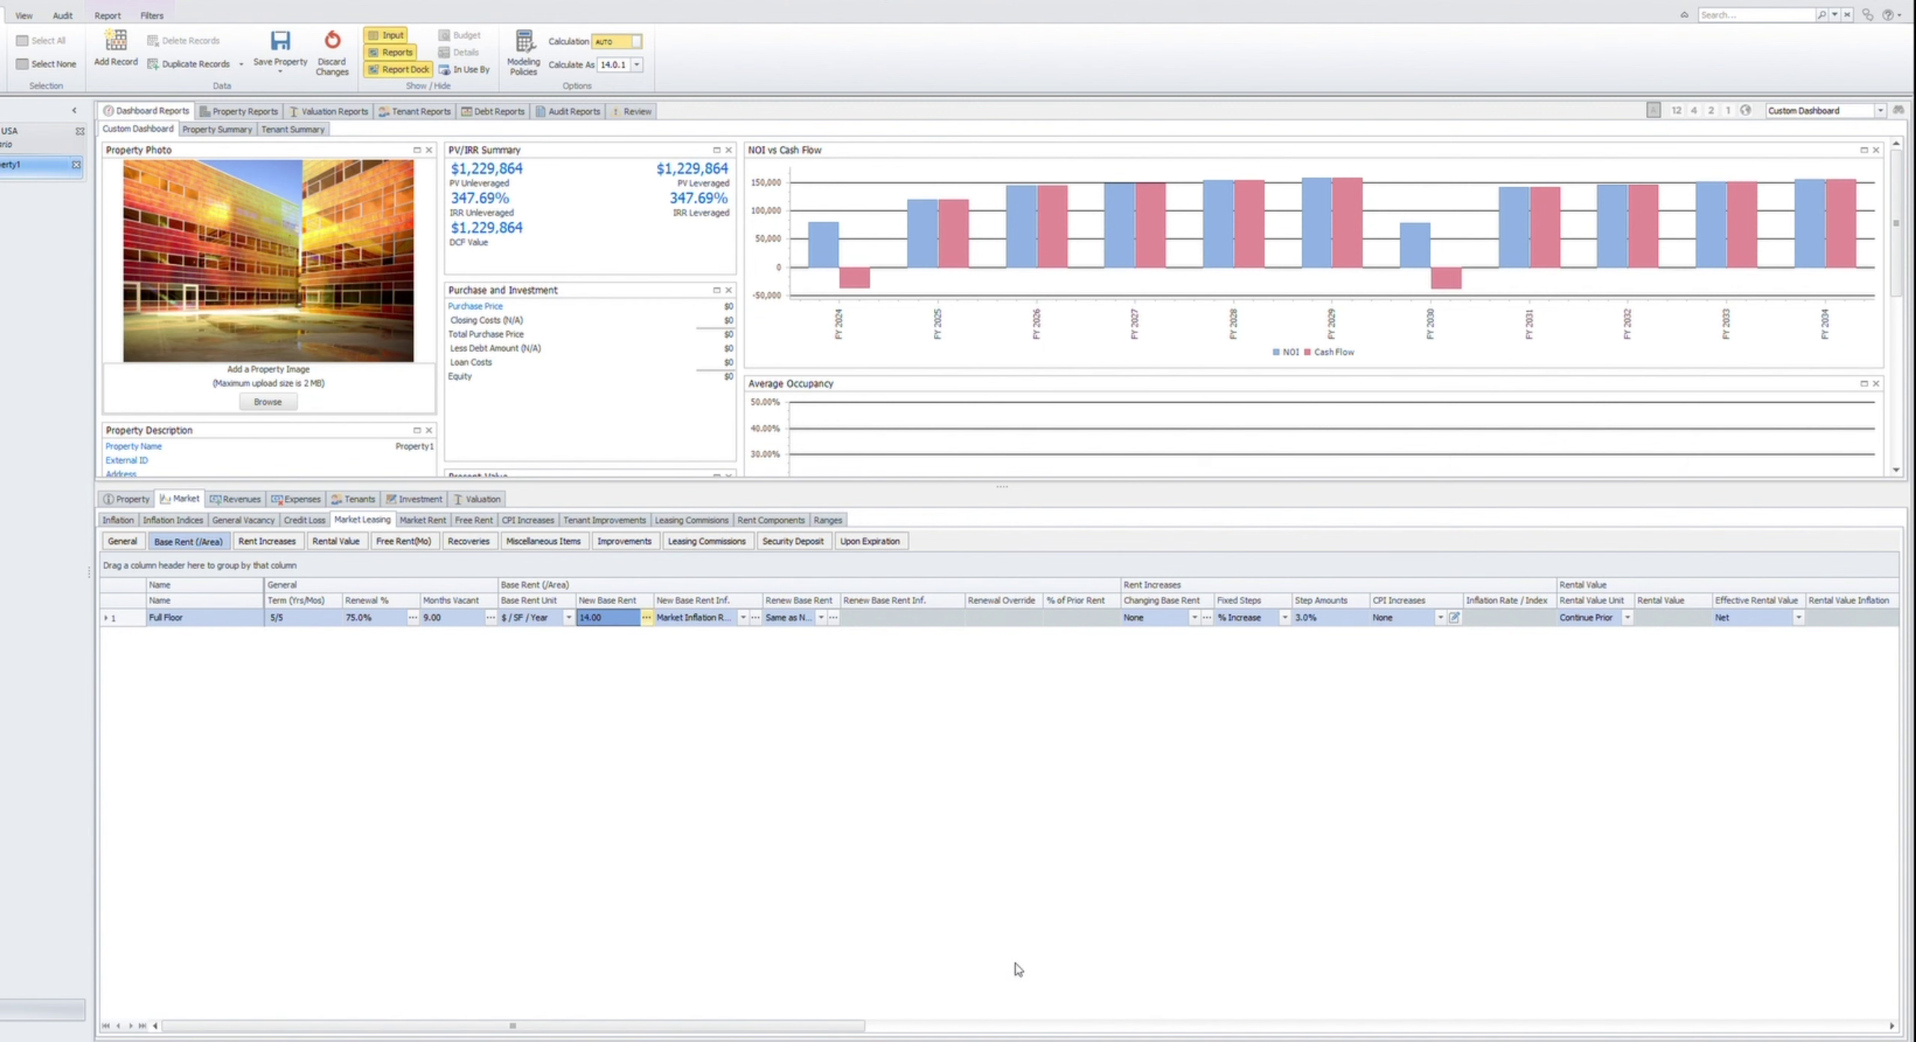
{"action": "key", "text": "Tab"}
{"action": "key", "text": "Tab"}
{"action": "key", "text": "Tab"}
{"action": "key", "text": "Tab"}
{"action": "key", "text": "Tab"}
{"action": "key", "text": "Tab"}
{"action": "key", "text": "Tab"}
{"action": "key", "text": "Tab"}
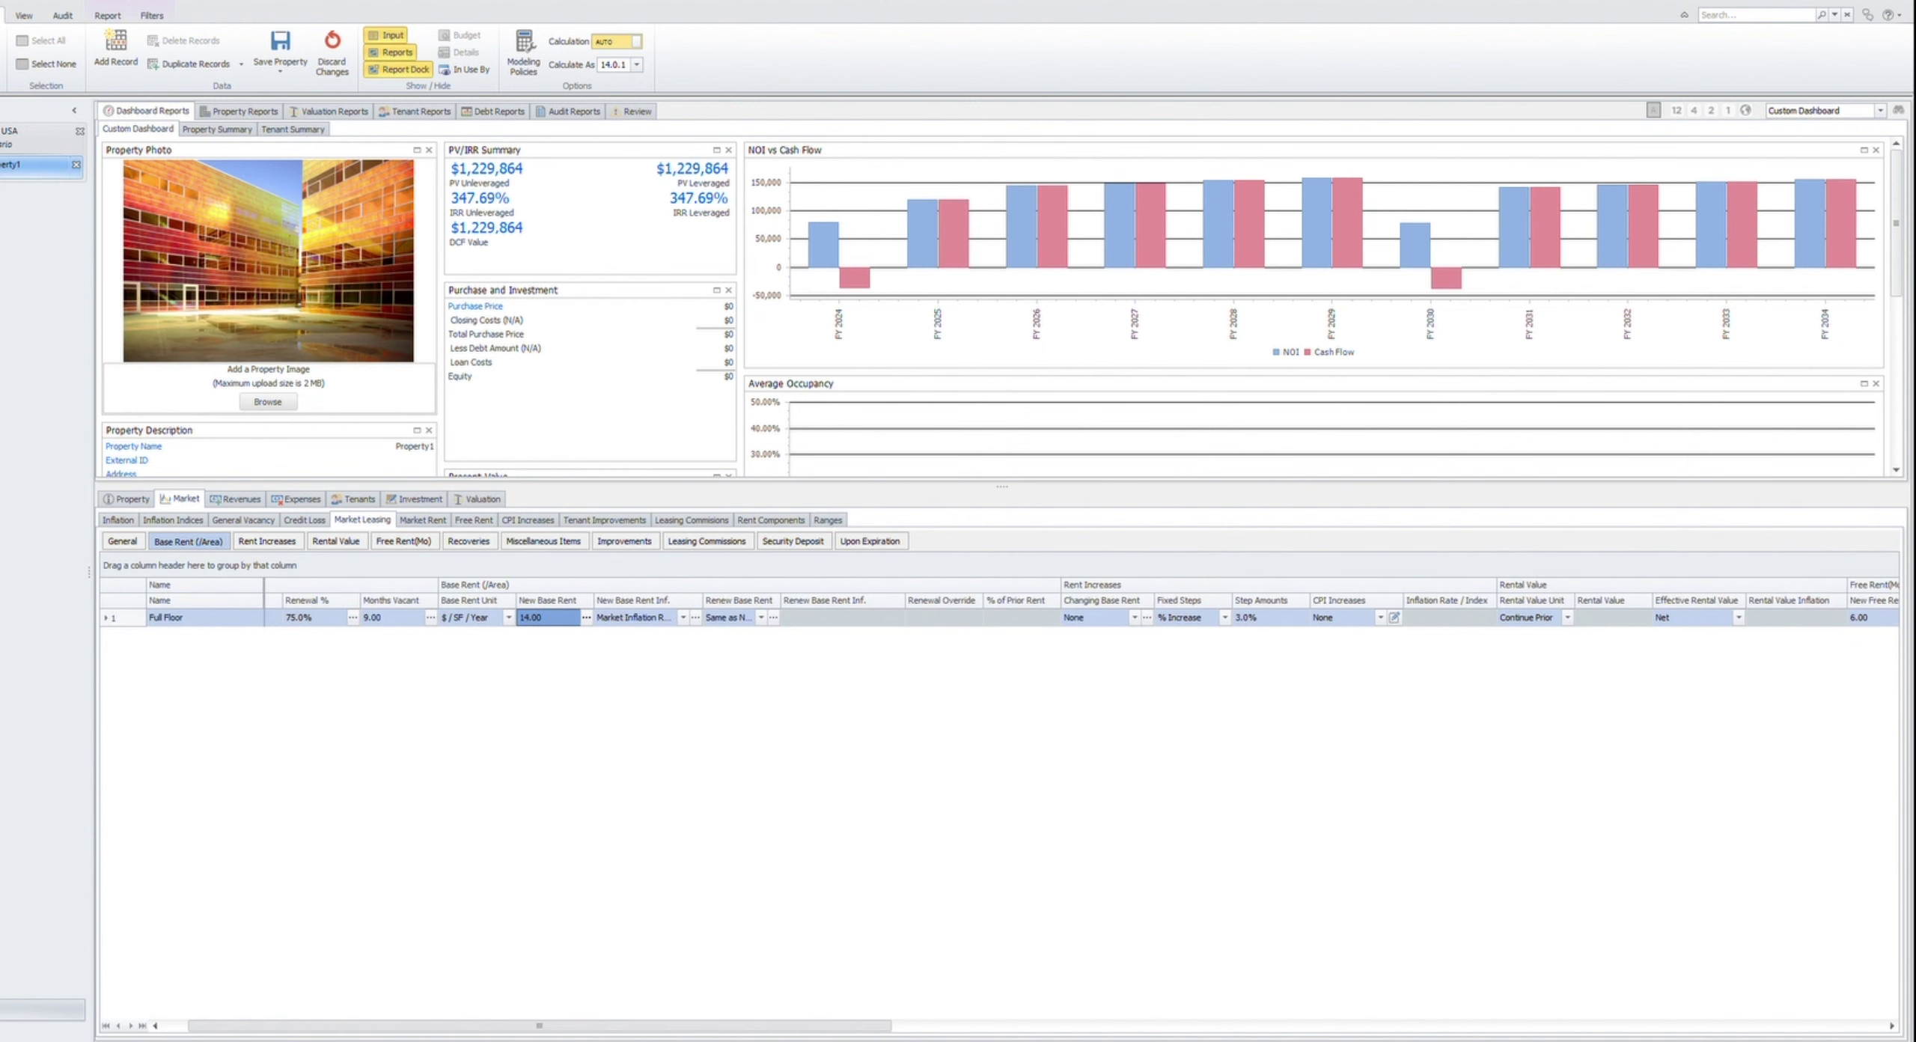
Review the Full Floor profile's settings from new base rent through renewal rent, rent increases and rental value
{"action": "key", "text": "Tab"}
{"action": "key", "text": "Tab"}
{"action": "key", "text": "Tab"}
{"action": "key", "text": "Tab"}
{"action": "key", "text": "Tab"}
{"action": "key", "text": "Tab"}
{"action": "key", "text": "Tab"}
{"action": "key", "text": "Tab"}
{"action": "key", "text": "Tab"}
{"action": "key", "text": "Tab"}
{"action": "key", "text": "Tab"}
{"action": "key", "text": "Tab"}
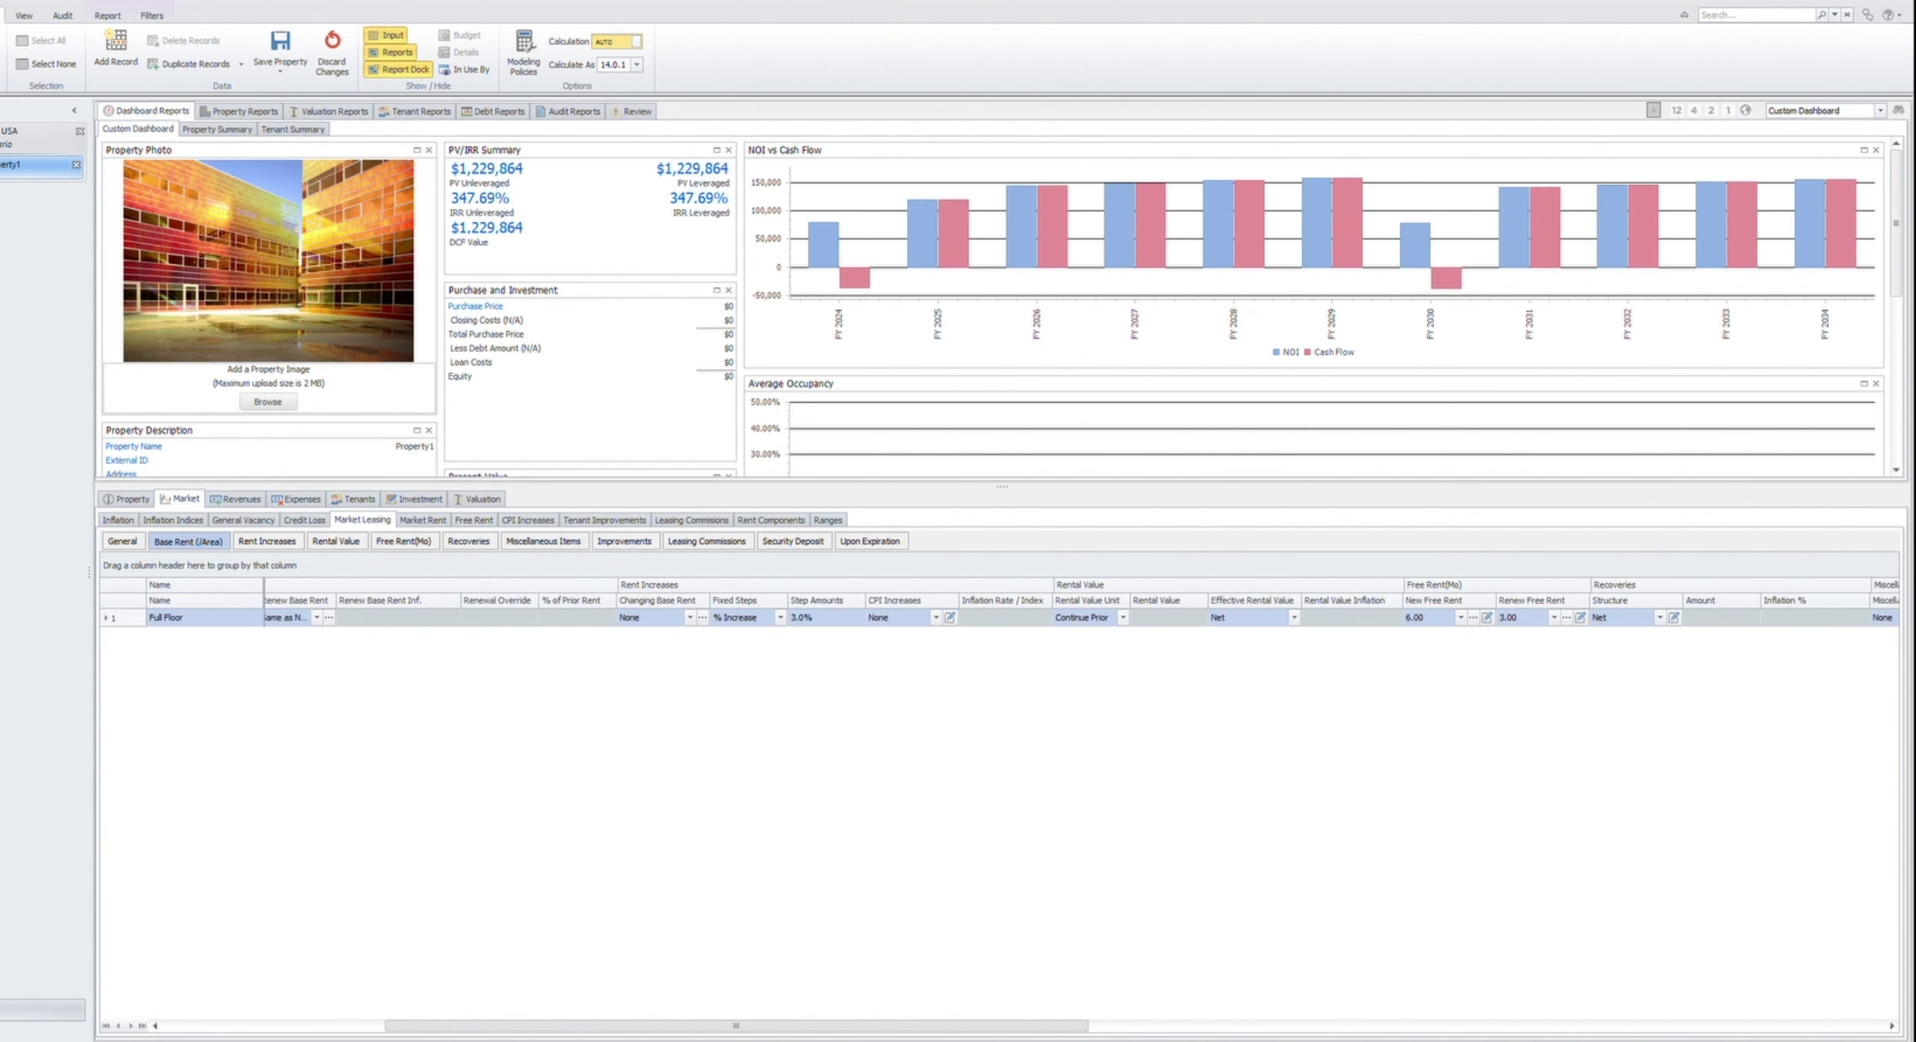
Check the new and renewal free rent months in the Full Floor profile, leaving the renewal entry as it is
{"action": "key", "text": "Tab"}
{"action": "key", "text": "Tab"}
{"action": "key", "text": "Tab"}
{"action": "key", "text": "Tab"}
{"action": "key", "text": "Tab"}
{"action": "key", "text": "Tab"}
{"action": "key", "text": "Tab"}
{"action": "key", "text": "Tab"}
{"action": "key", "text": "Tab"}
{"action": "key", "text": "Tab"}
{"action": "key", "text": "Tab"}
{"action": "key", "text": "Tab"}
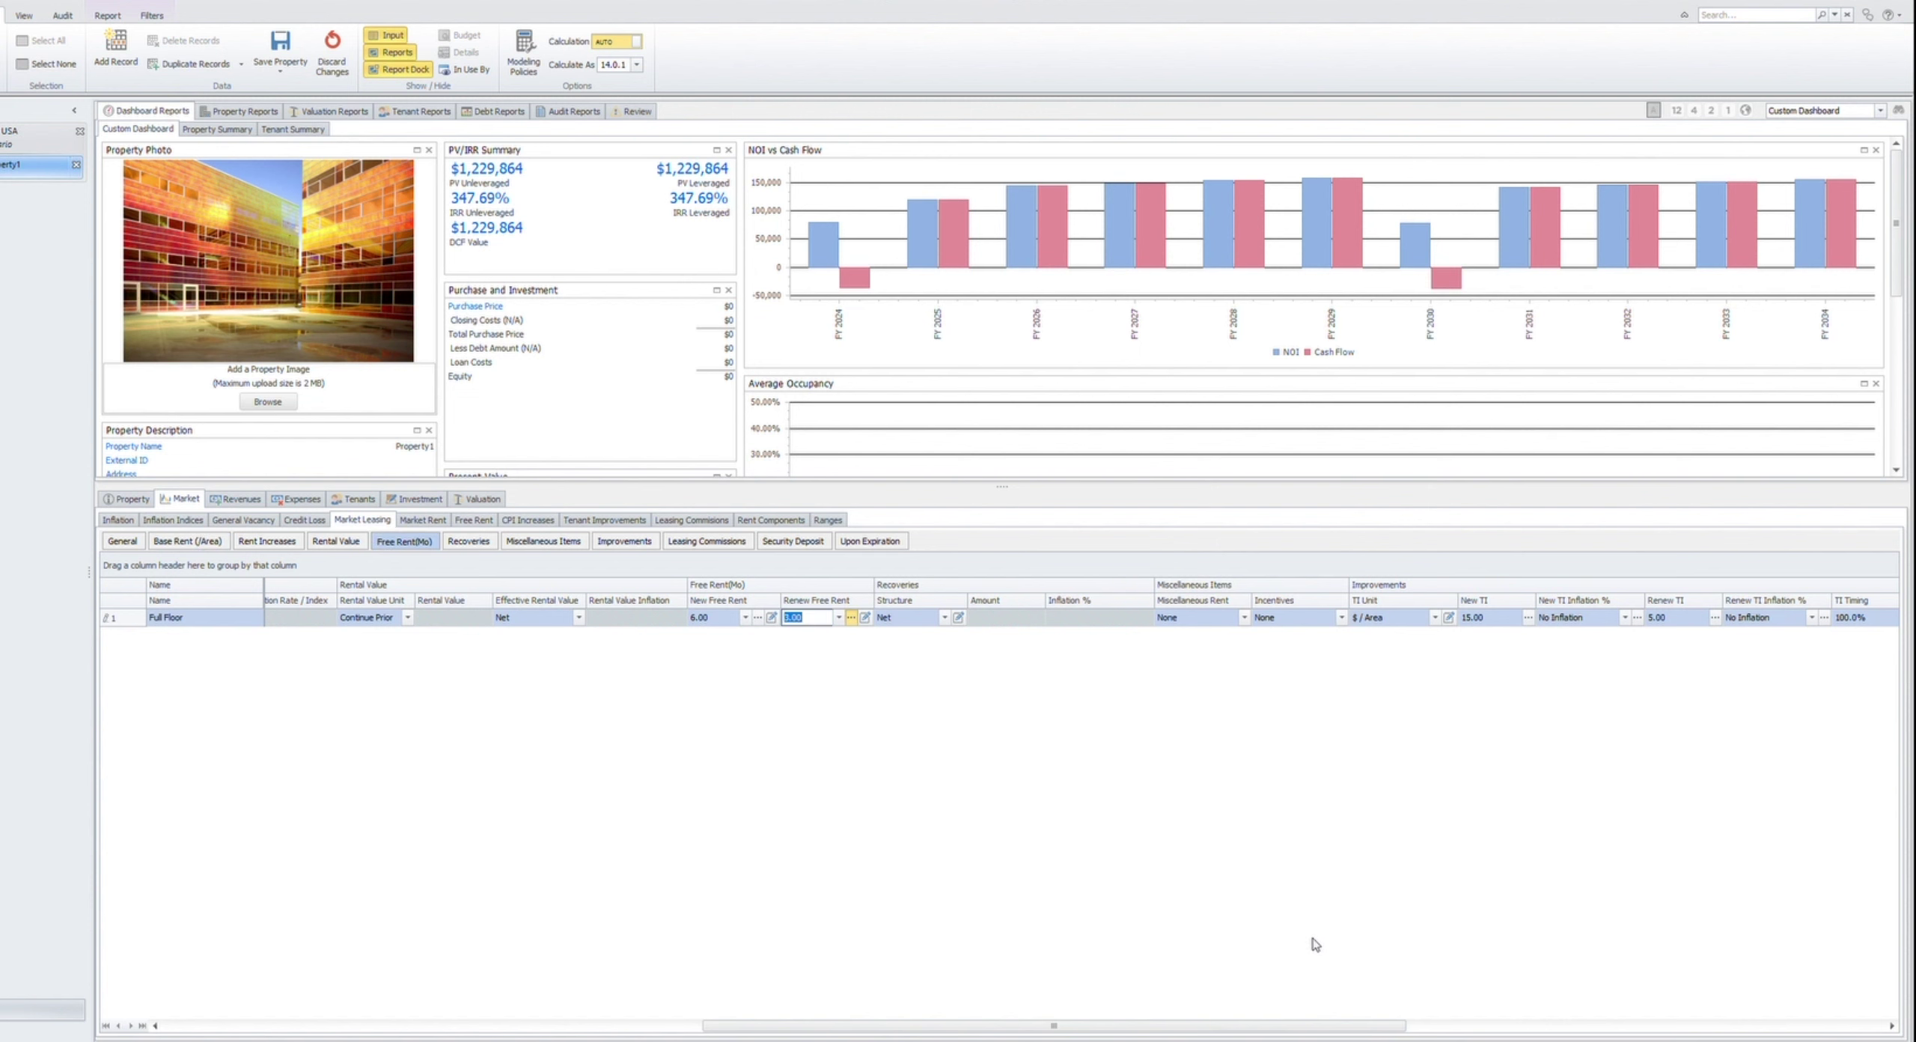
{"action": "key", "text": "F2"}
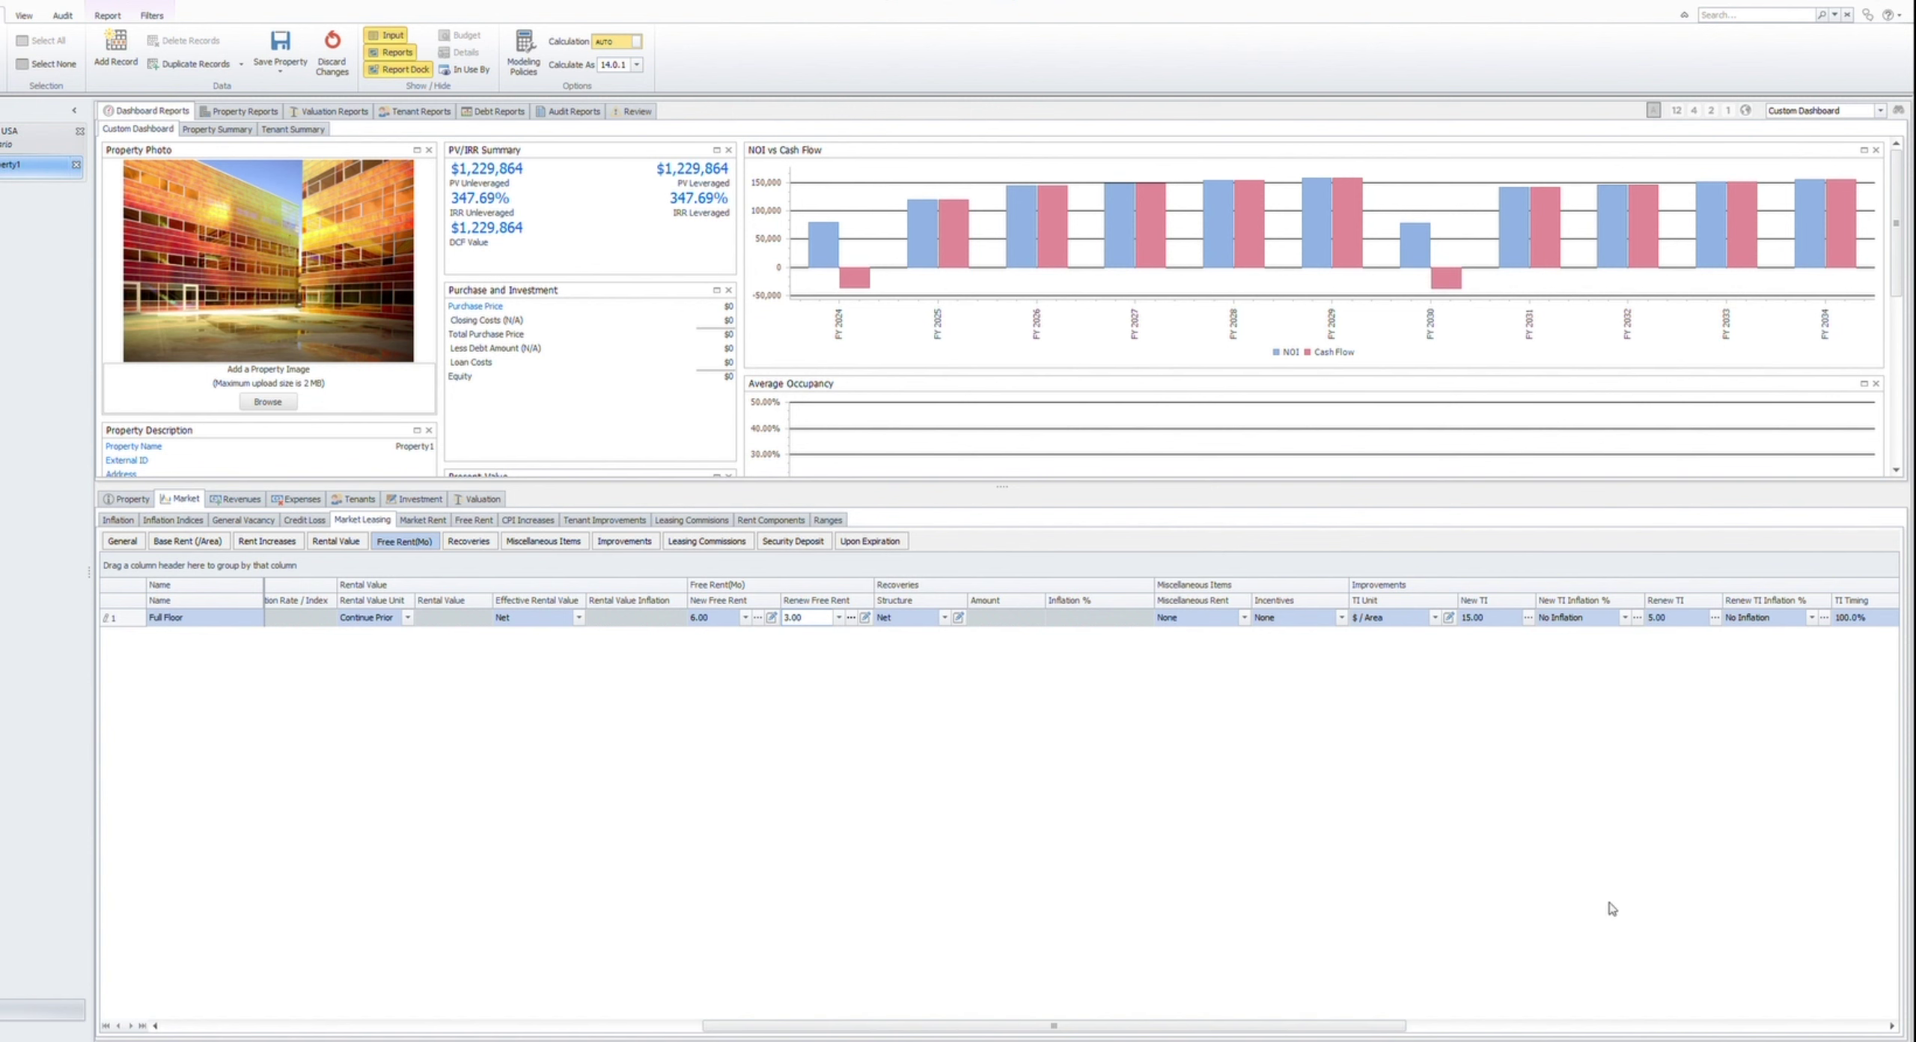
{"action": "key", "text": "Return"}
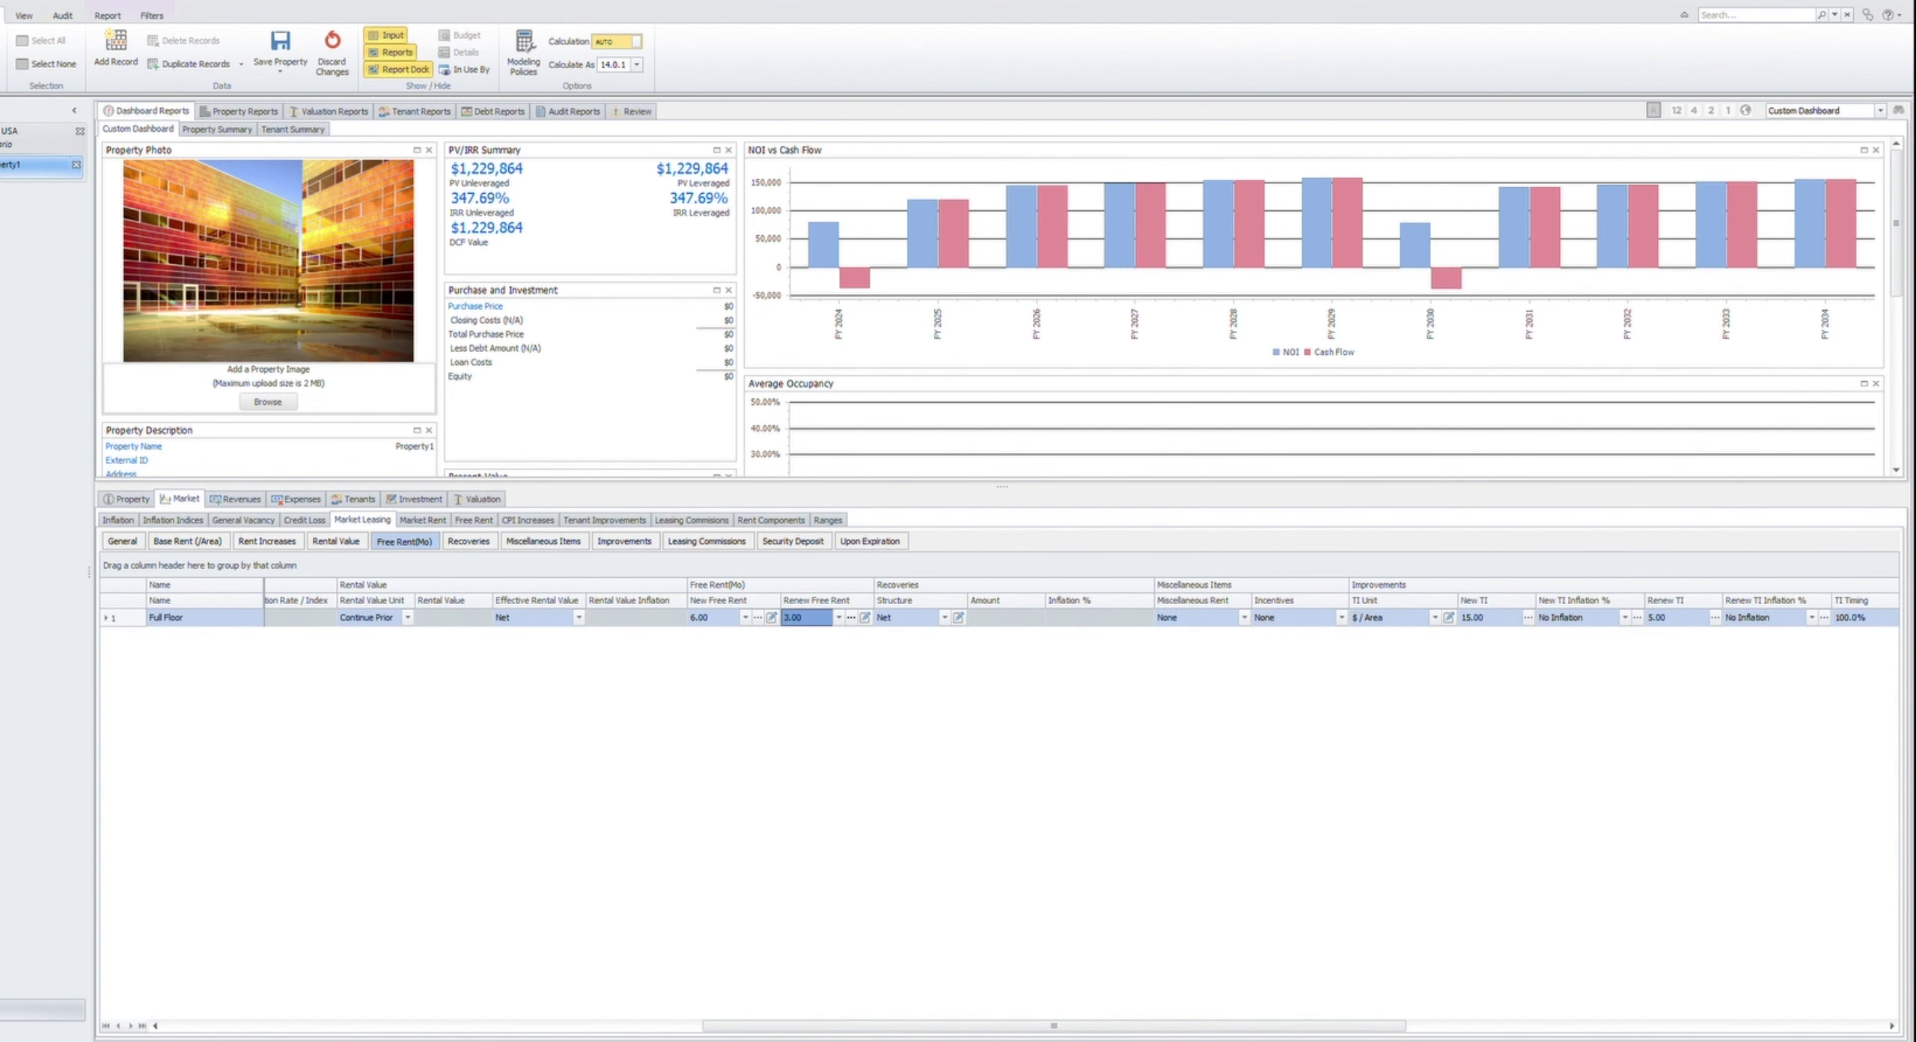
Move past recoveries and miscellaneous items to review the Full Floor profile's new and renewal tenant improvements
{"action": "scroll", "coordinate": [1054, 1026], "scroll_direction": "right", "scroll_amount": 1}
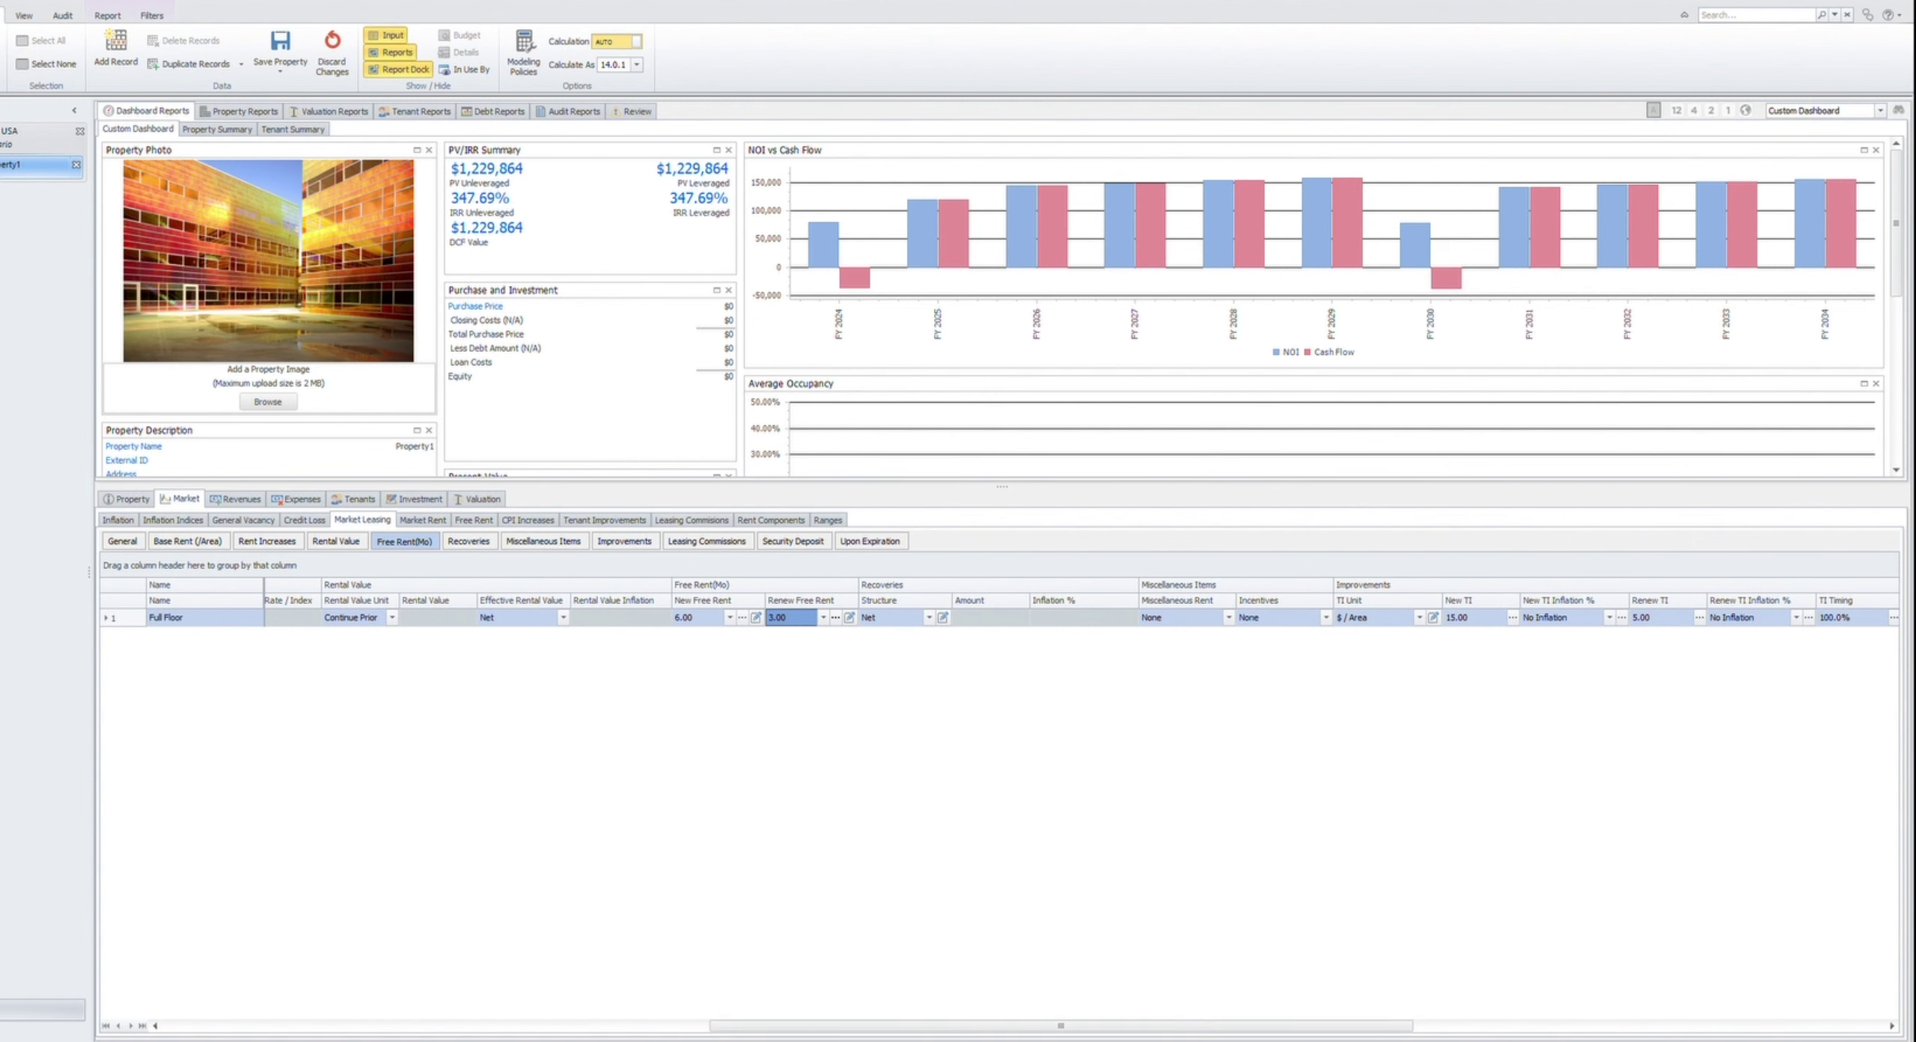
{"action": "scroll", "coordinate": [1000, 748], "scroll_direction": "right", "scroll_amount": 3}
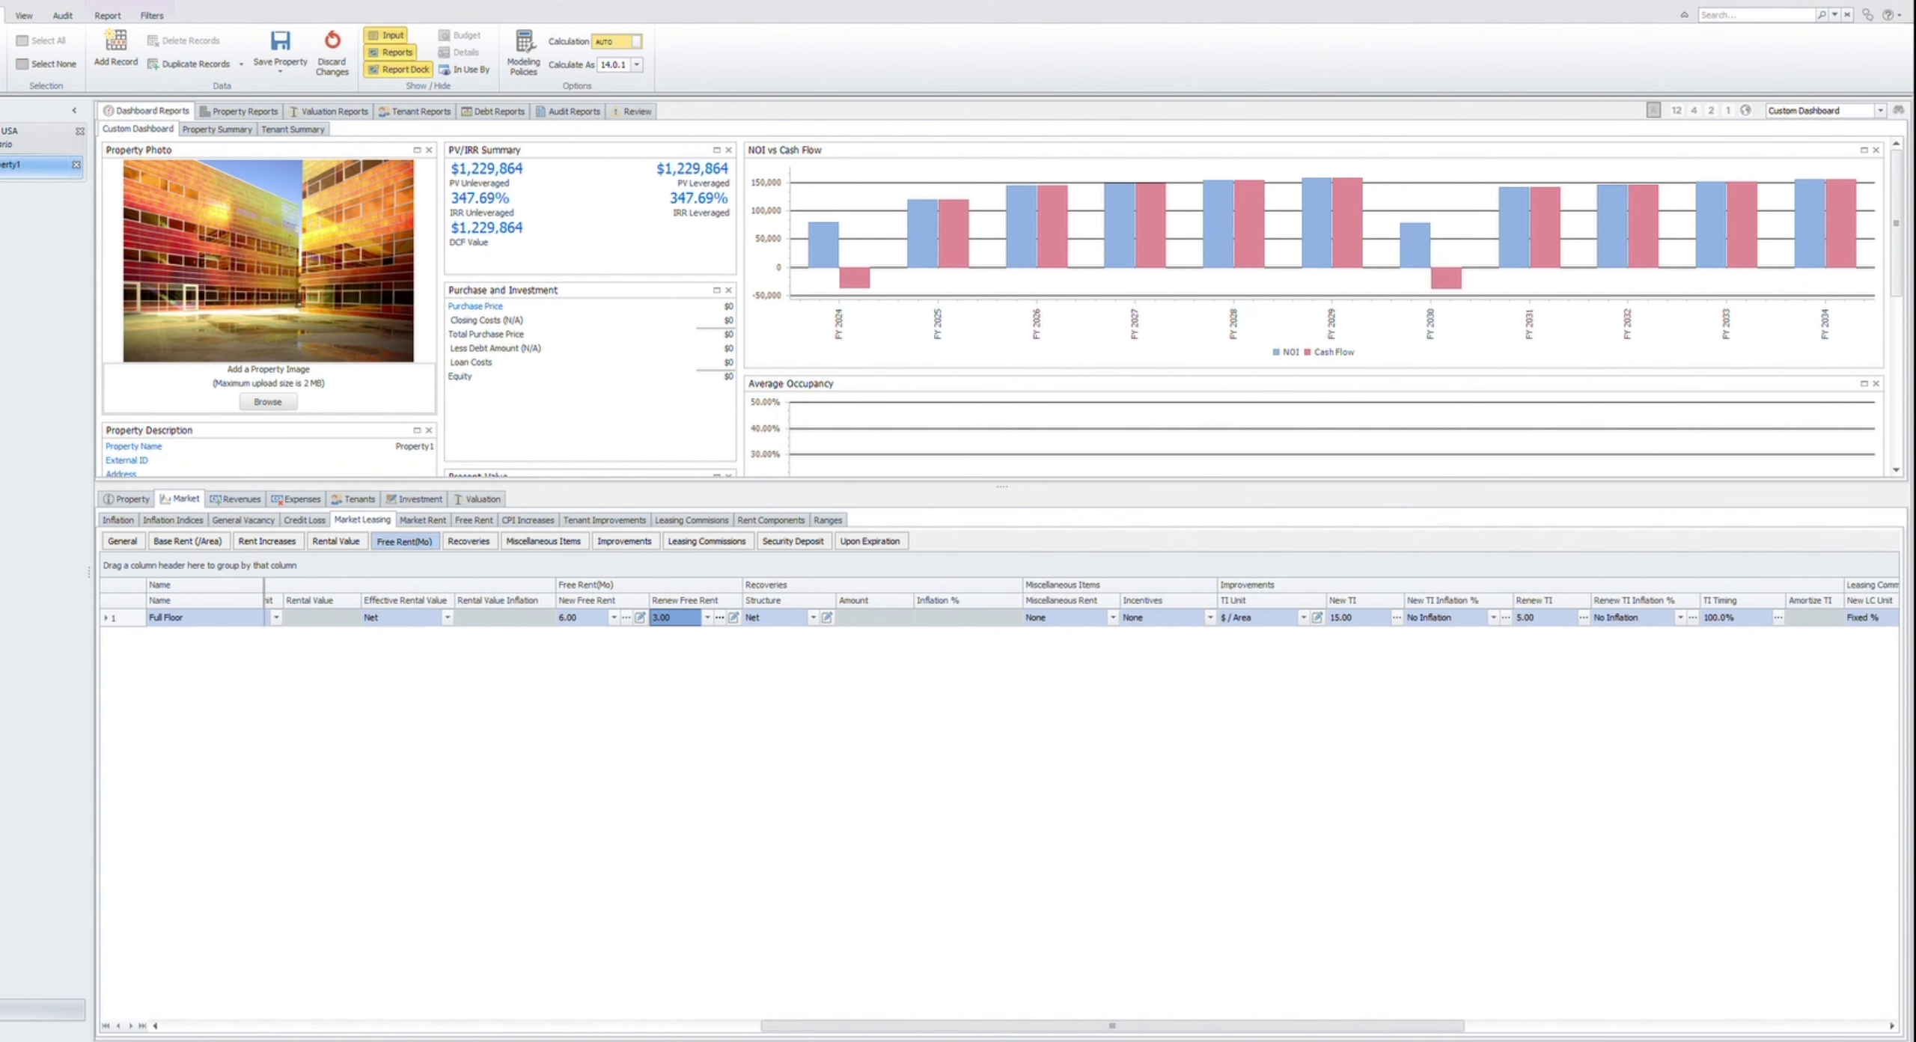
{"action": "scroll", "coordinate": [1000, 749], "scroll_direction": "right", "scroll_amount": 7}
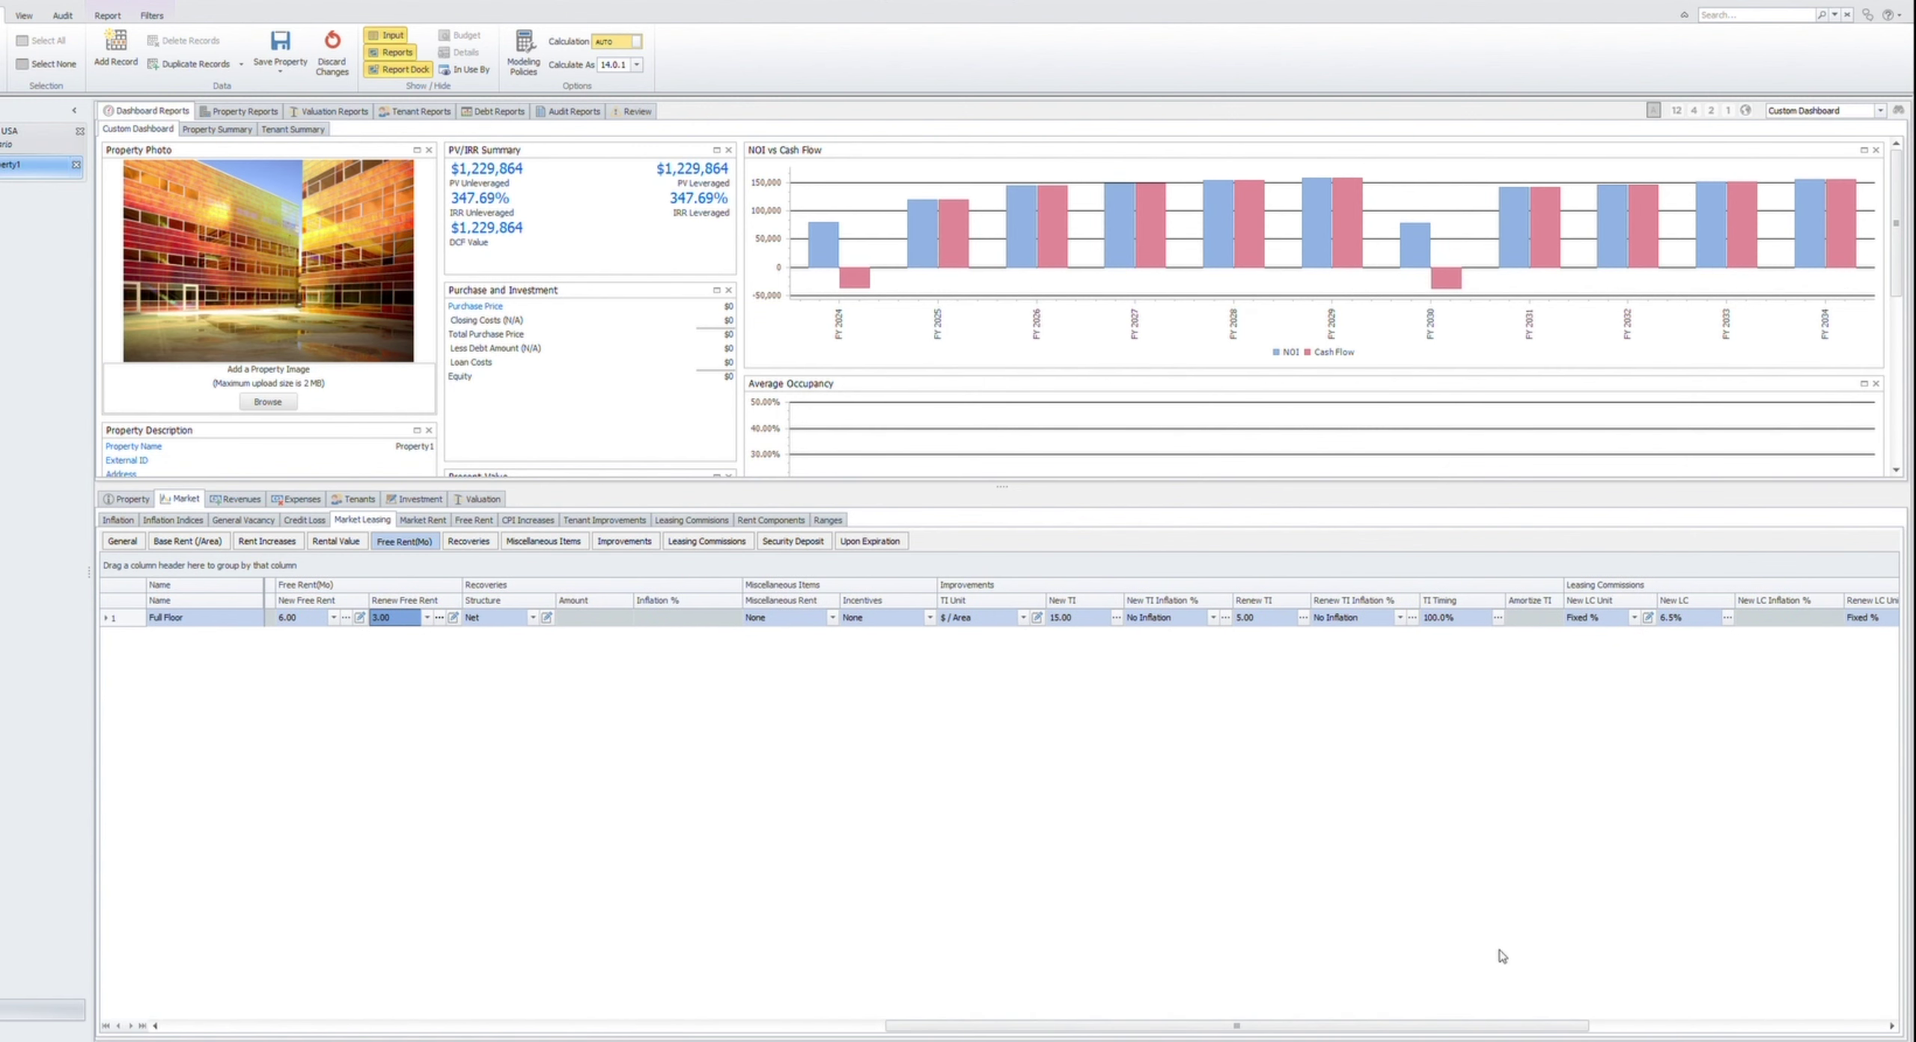
{"action": "key", "text": "Tab"}
{"action": "key", "text": "Tab"}
{"action": "key", "text": "Tab"}
{"action": "key", "text": "Tab"}
{"action": "key", "text": "Tab"}
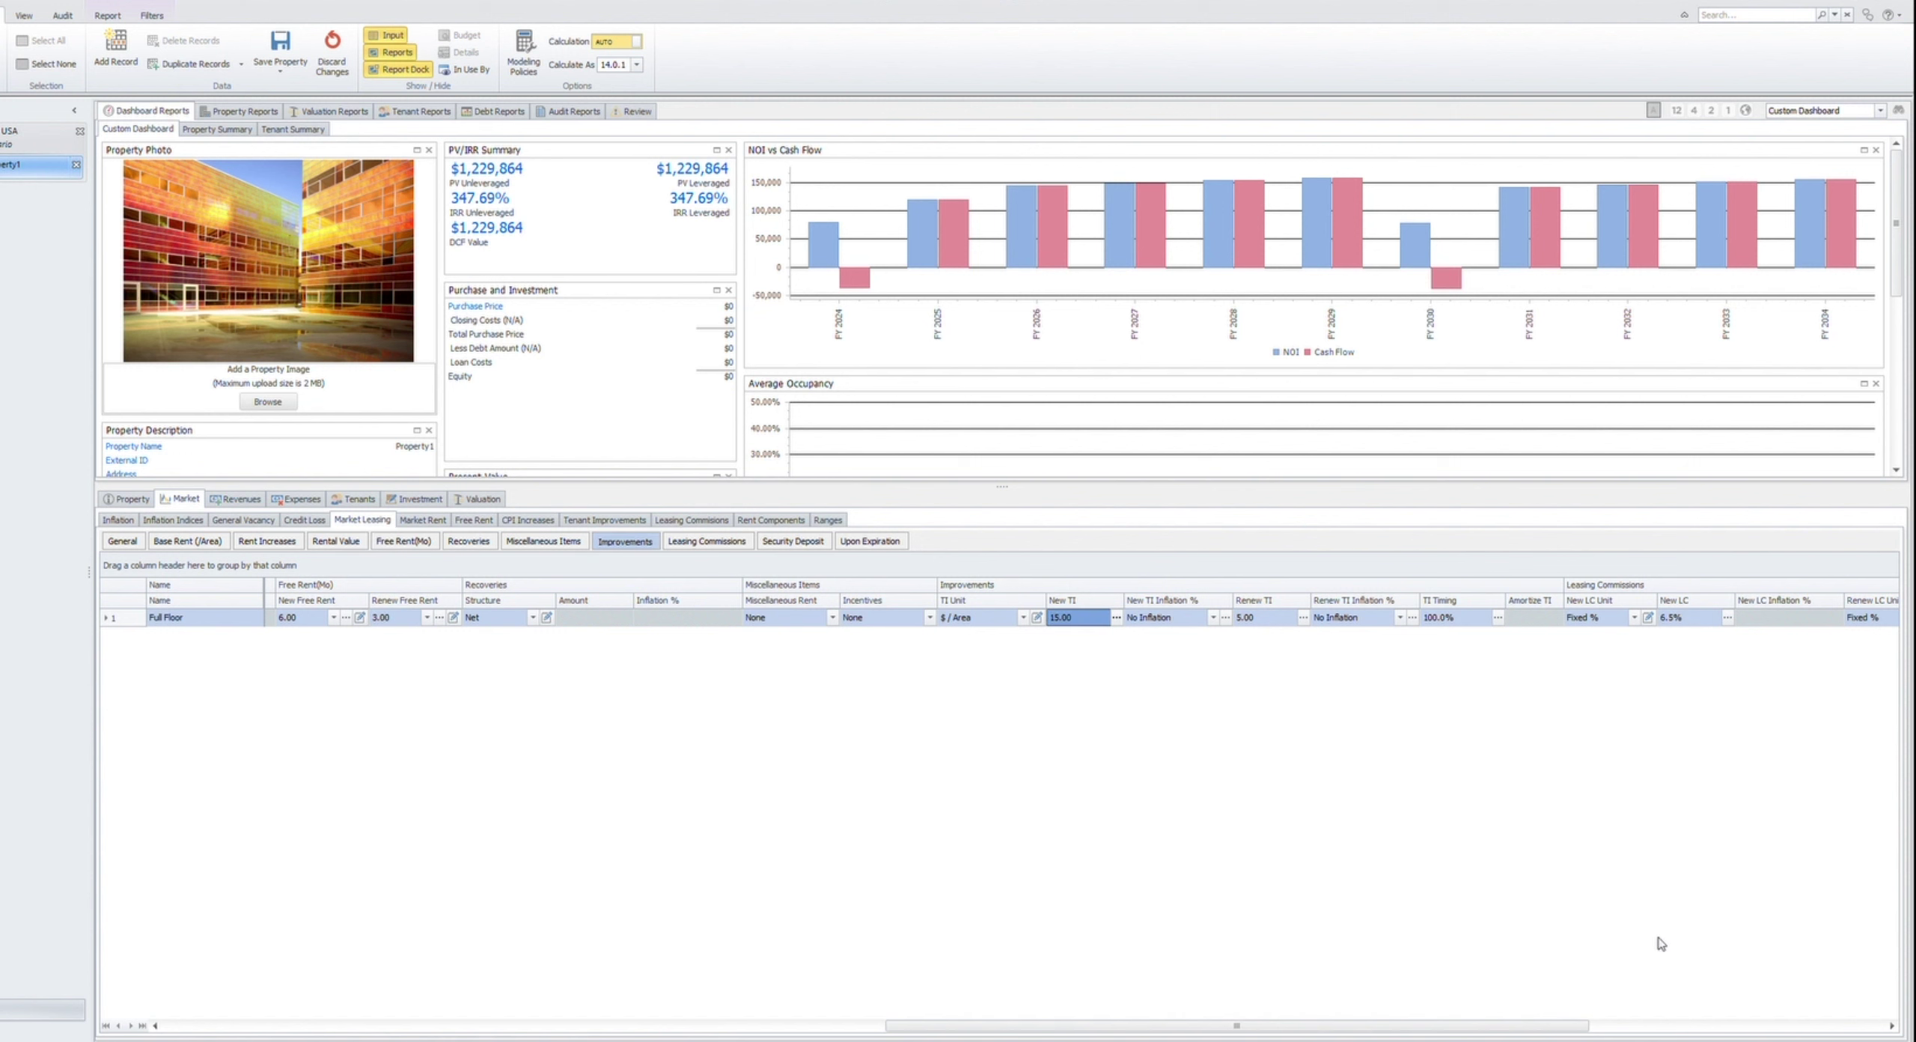
{"action": "key", "text": "Tab"}
{"action": "key", "text": "Tab"}
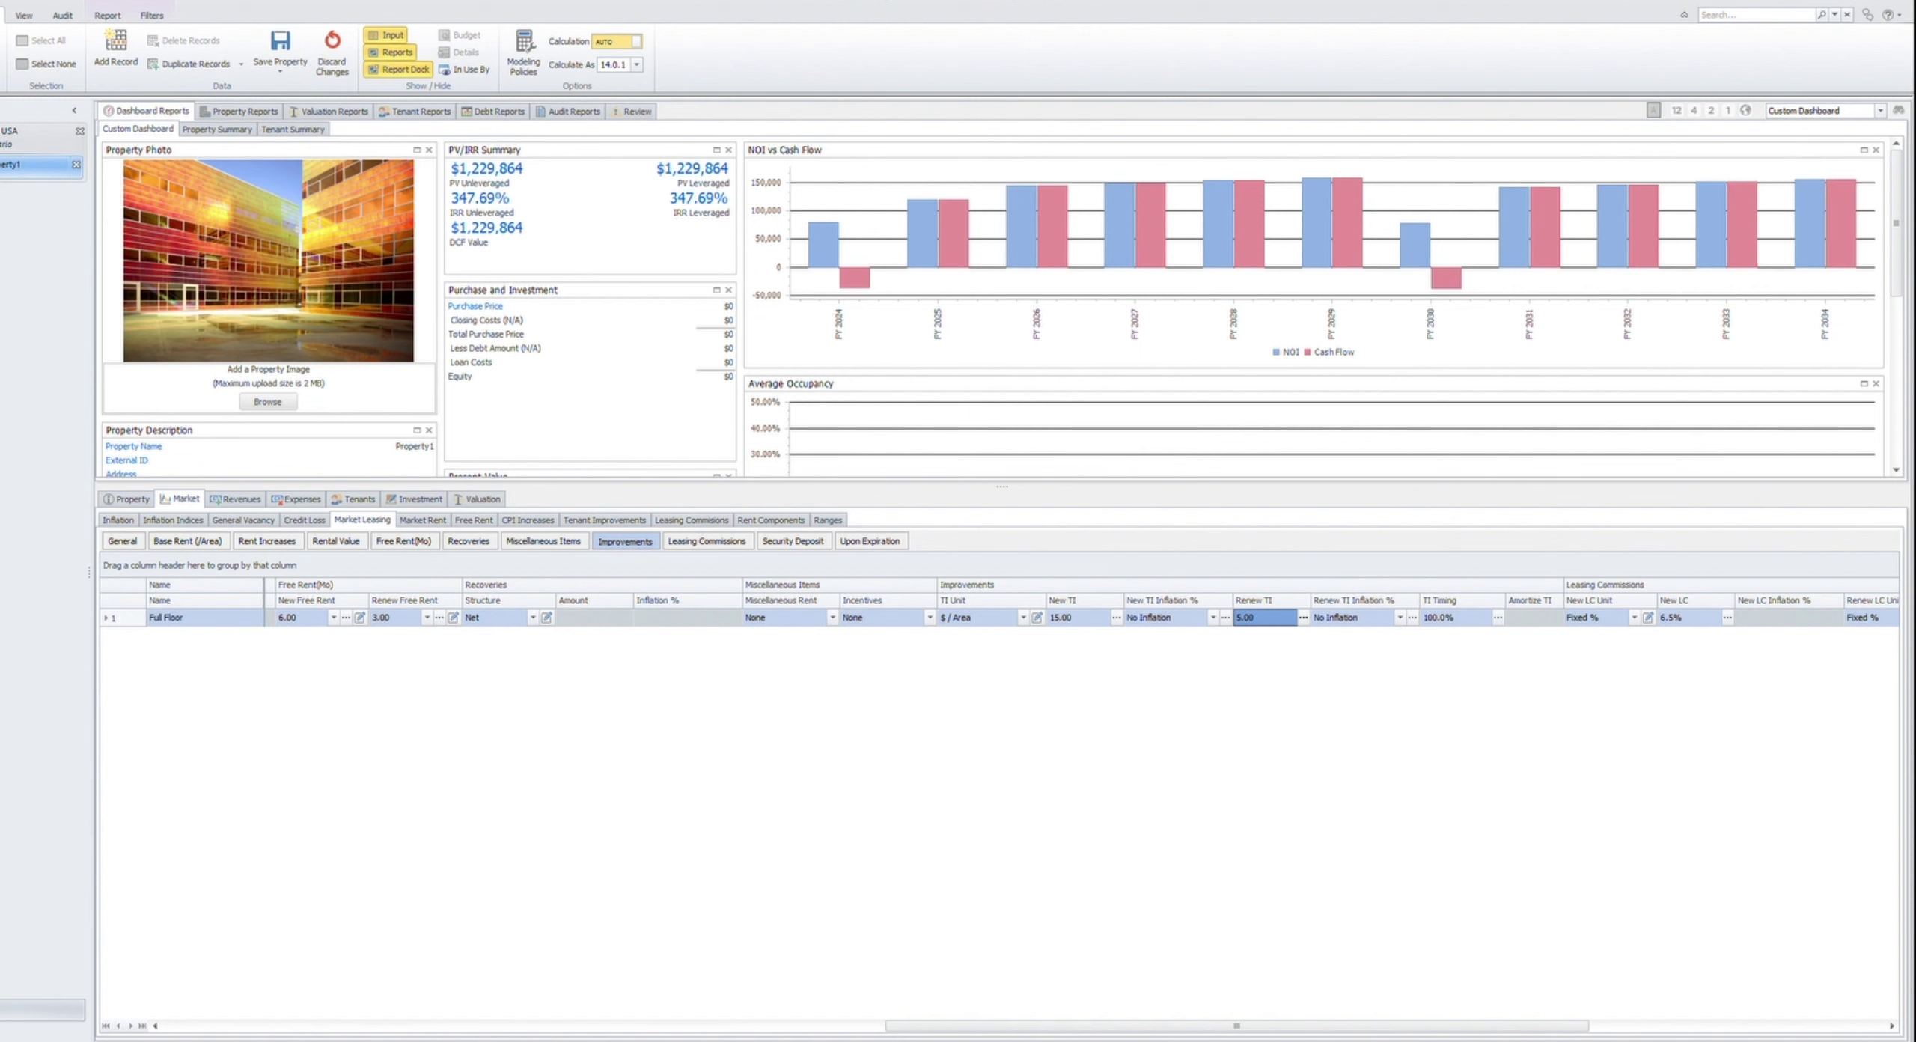
Compare the new TI, its inflation setting and the renewal TI in the Full Floor profile
{"action": "key", "text": "shift+Tab"}
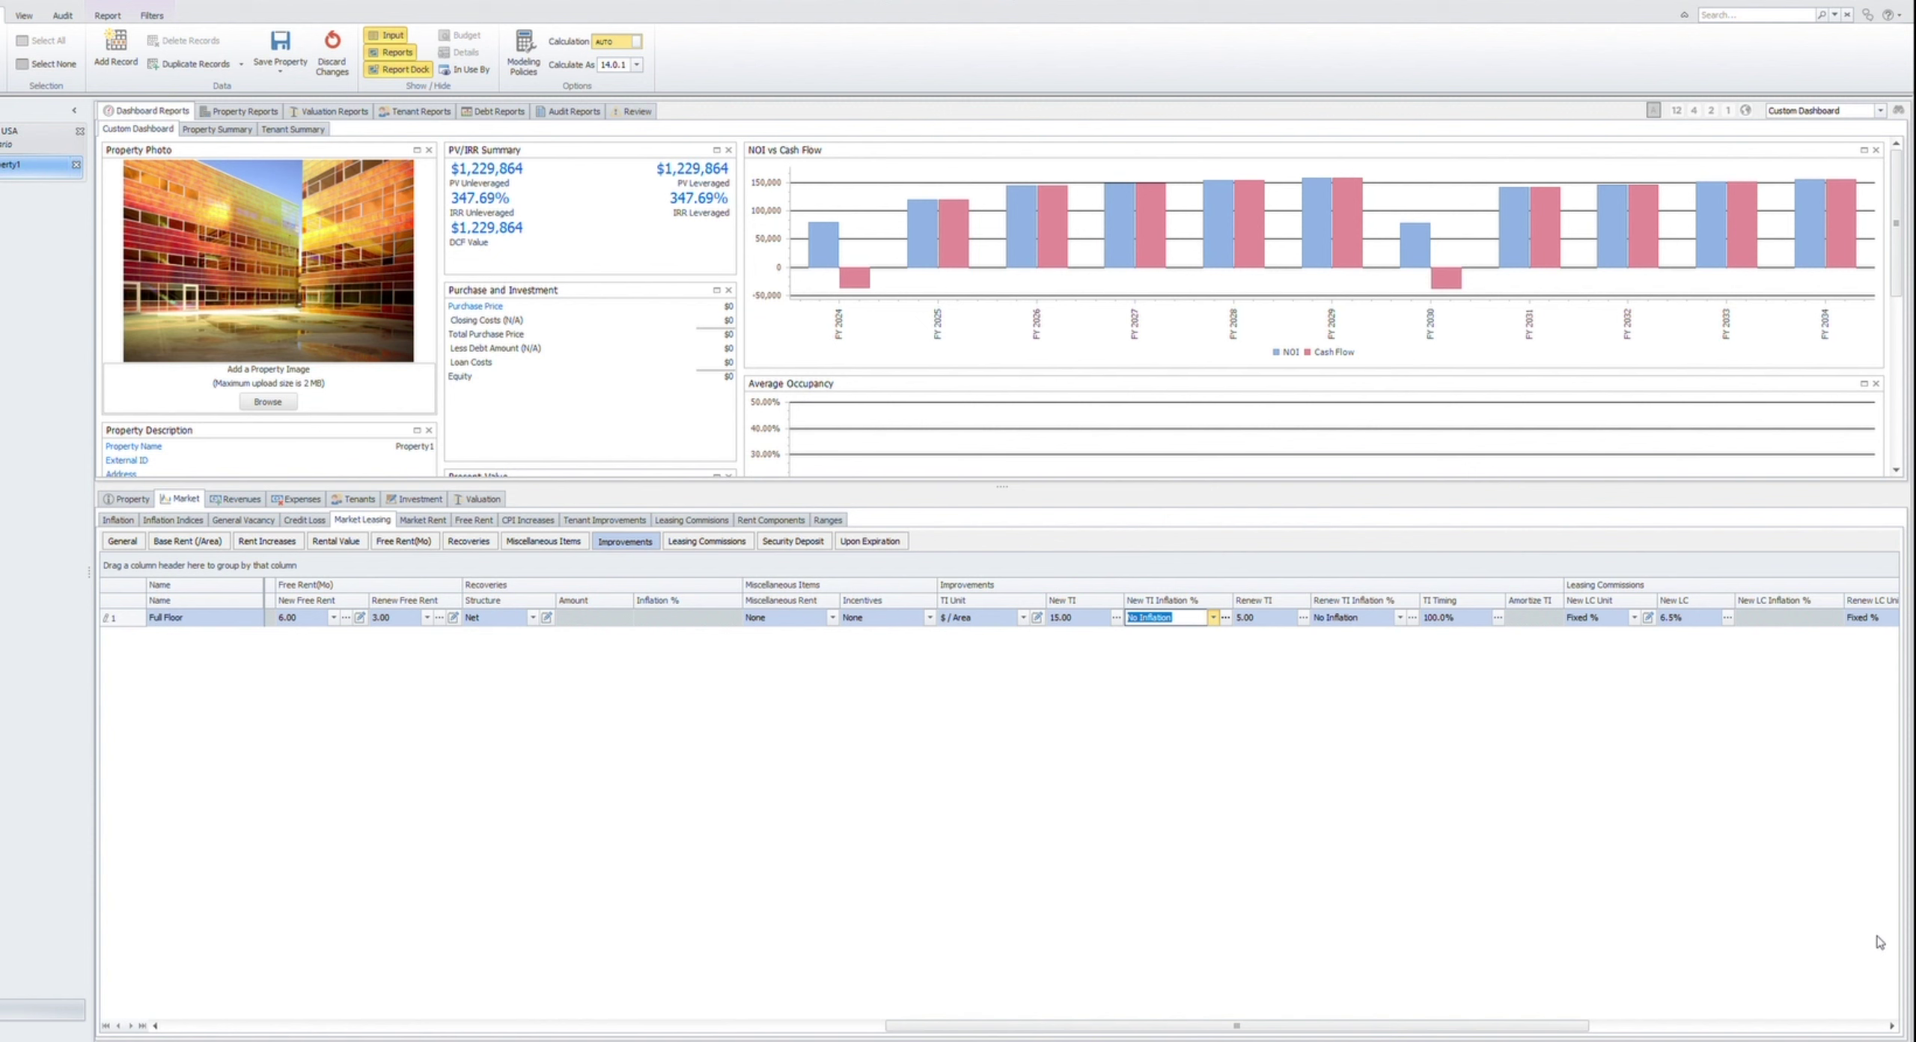
{"action": "key", "text": "Return"}
{"action": "key", "text": "shift+Tab"}
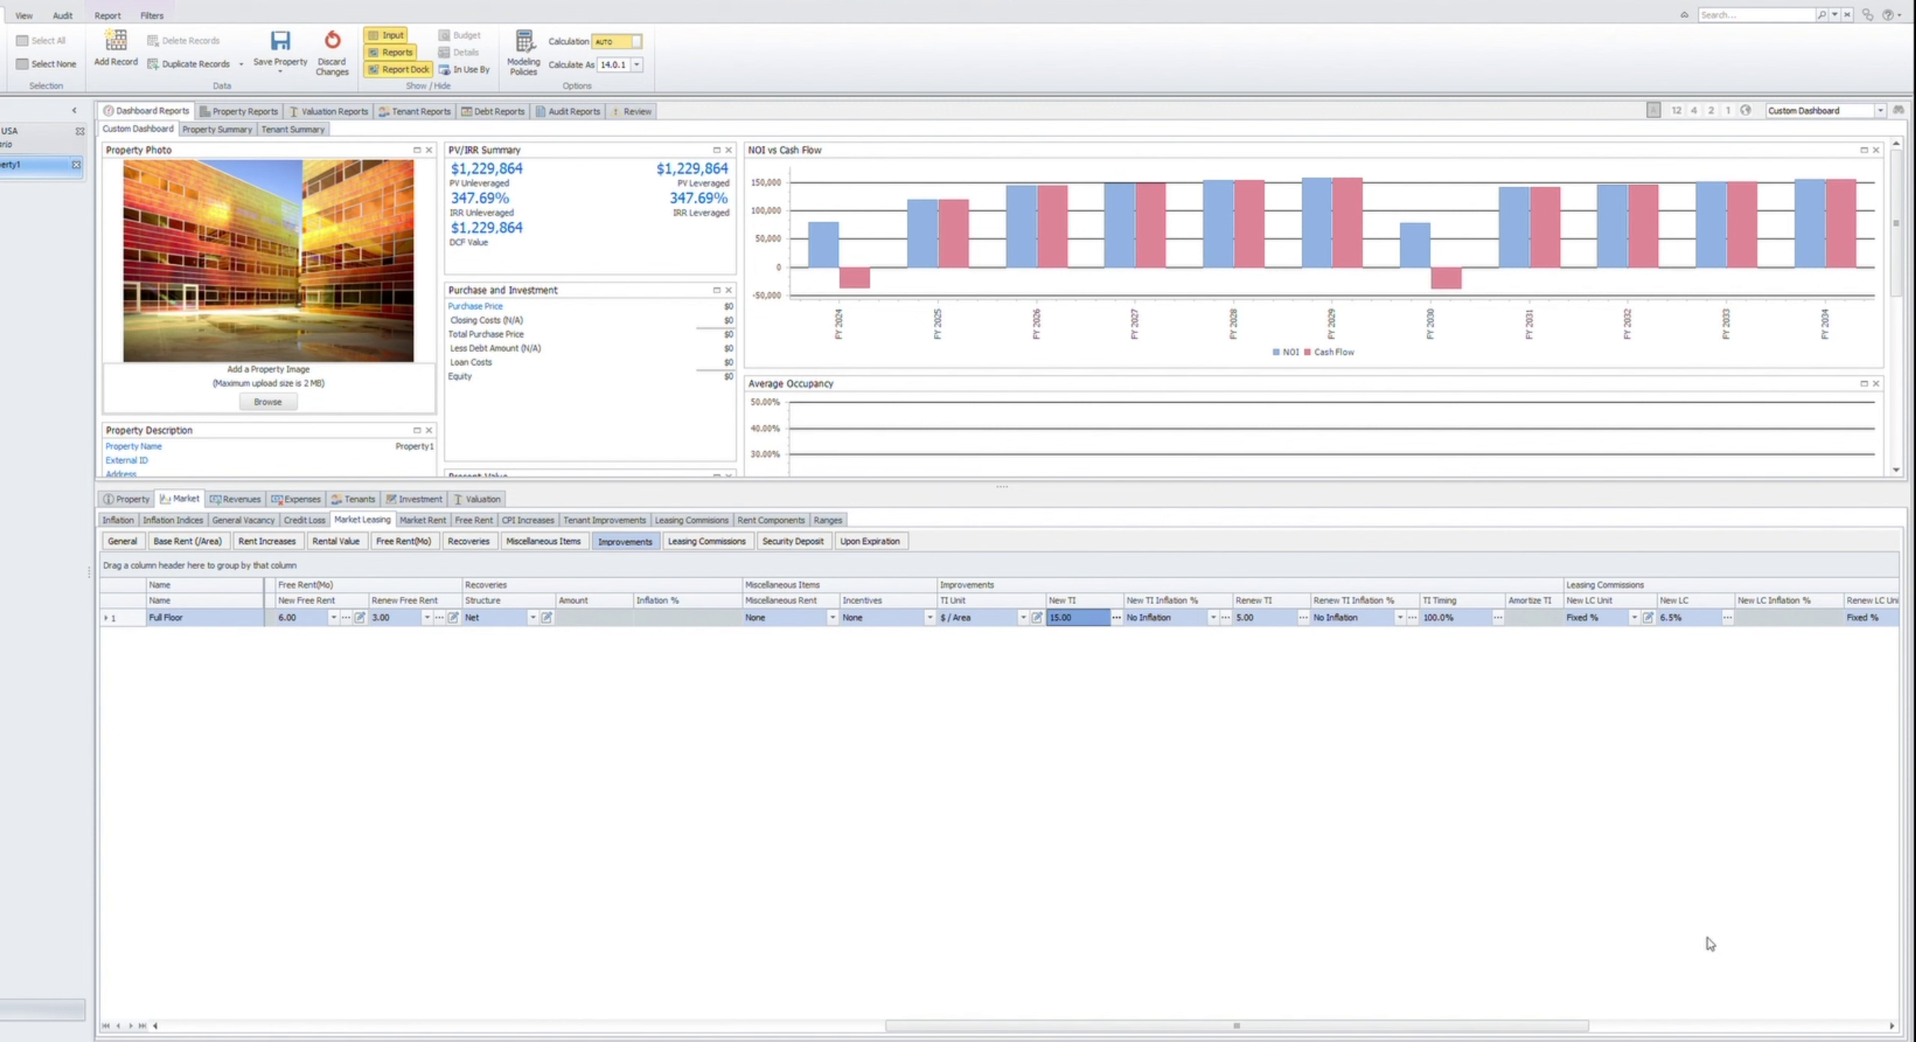
{"action": "key", "text": "Tab"}
{"action": "key", "text": "Tab"}
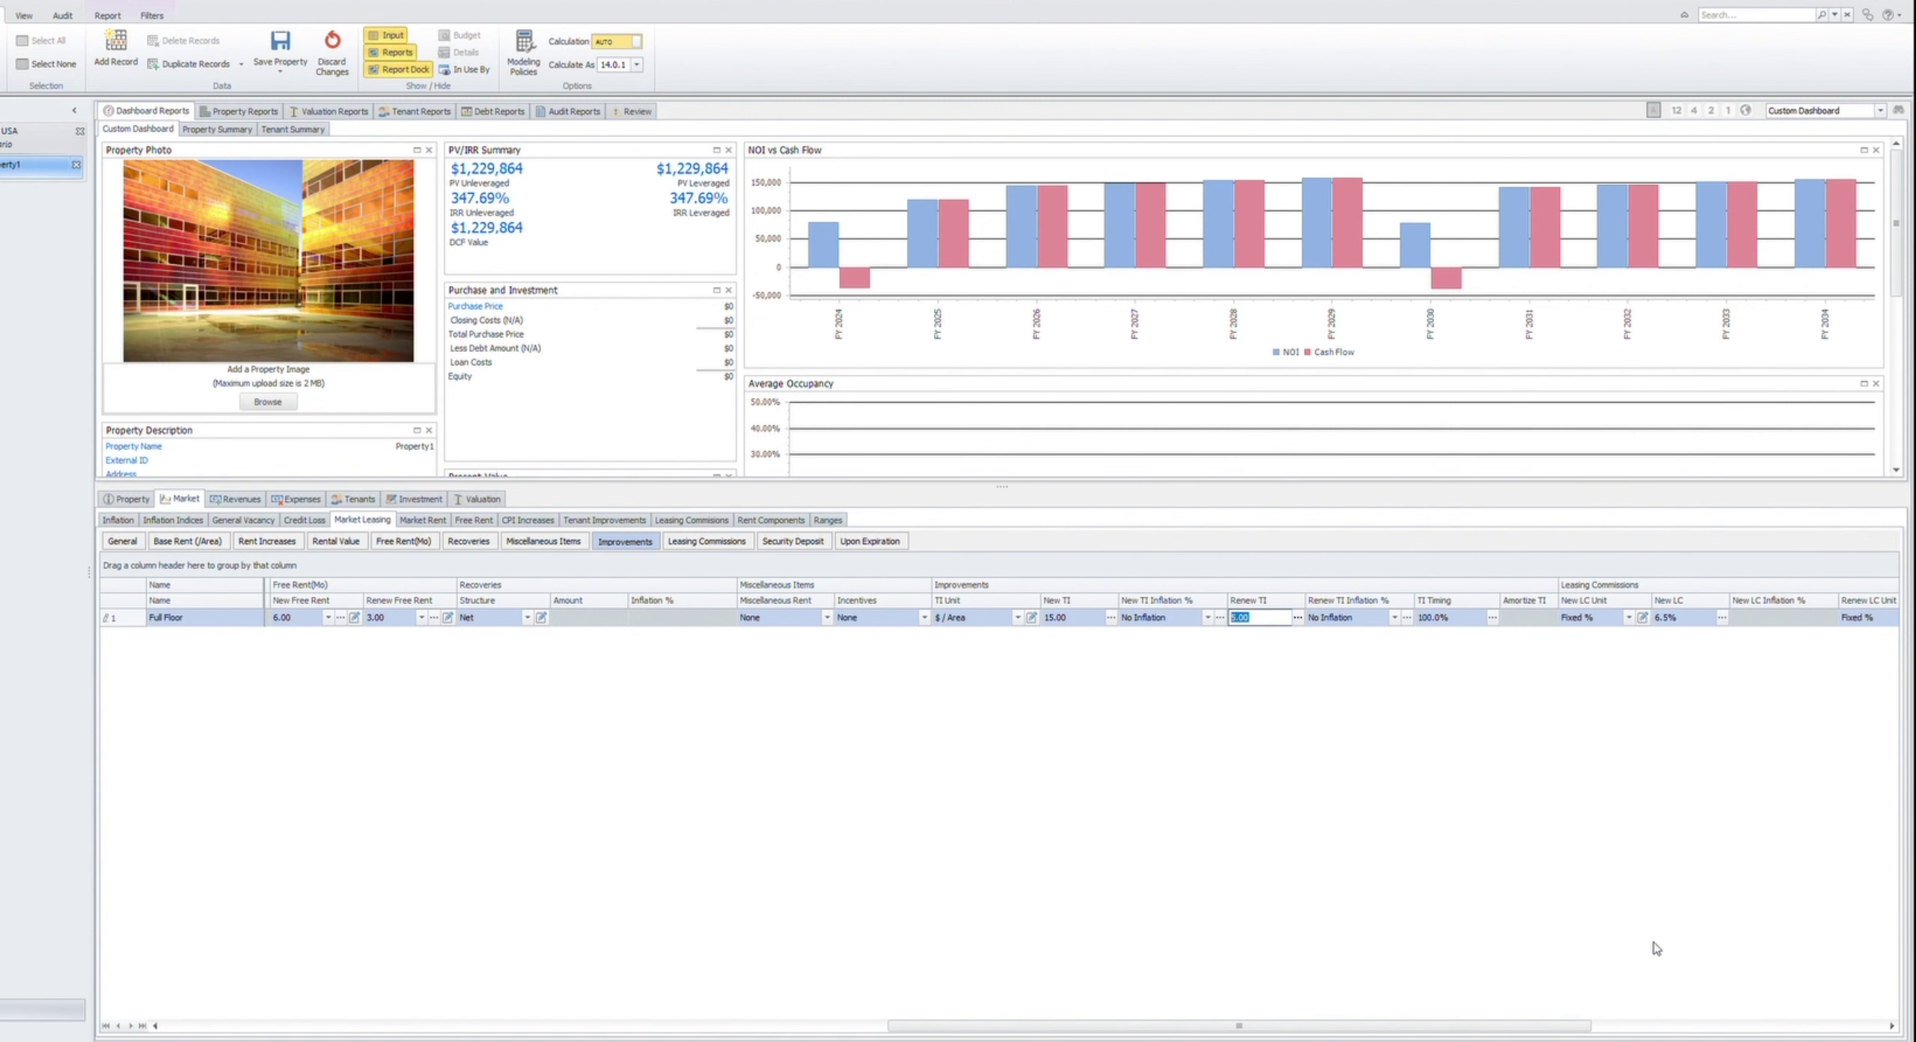
{"action": "key", "text": "shift+Tab"}
{"action": "key", "text": "shift+Tab"}
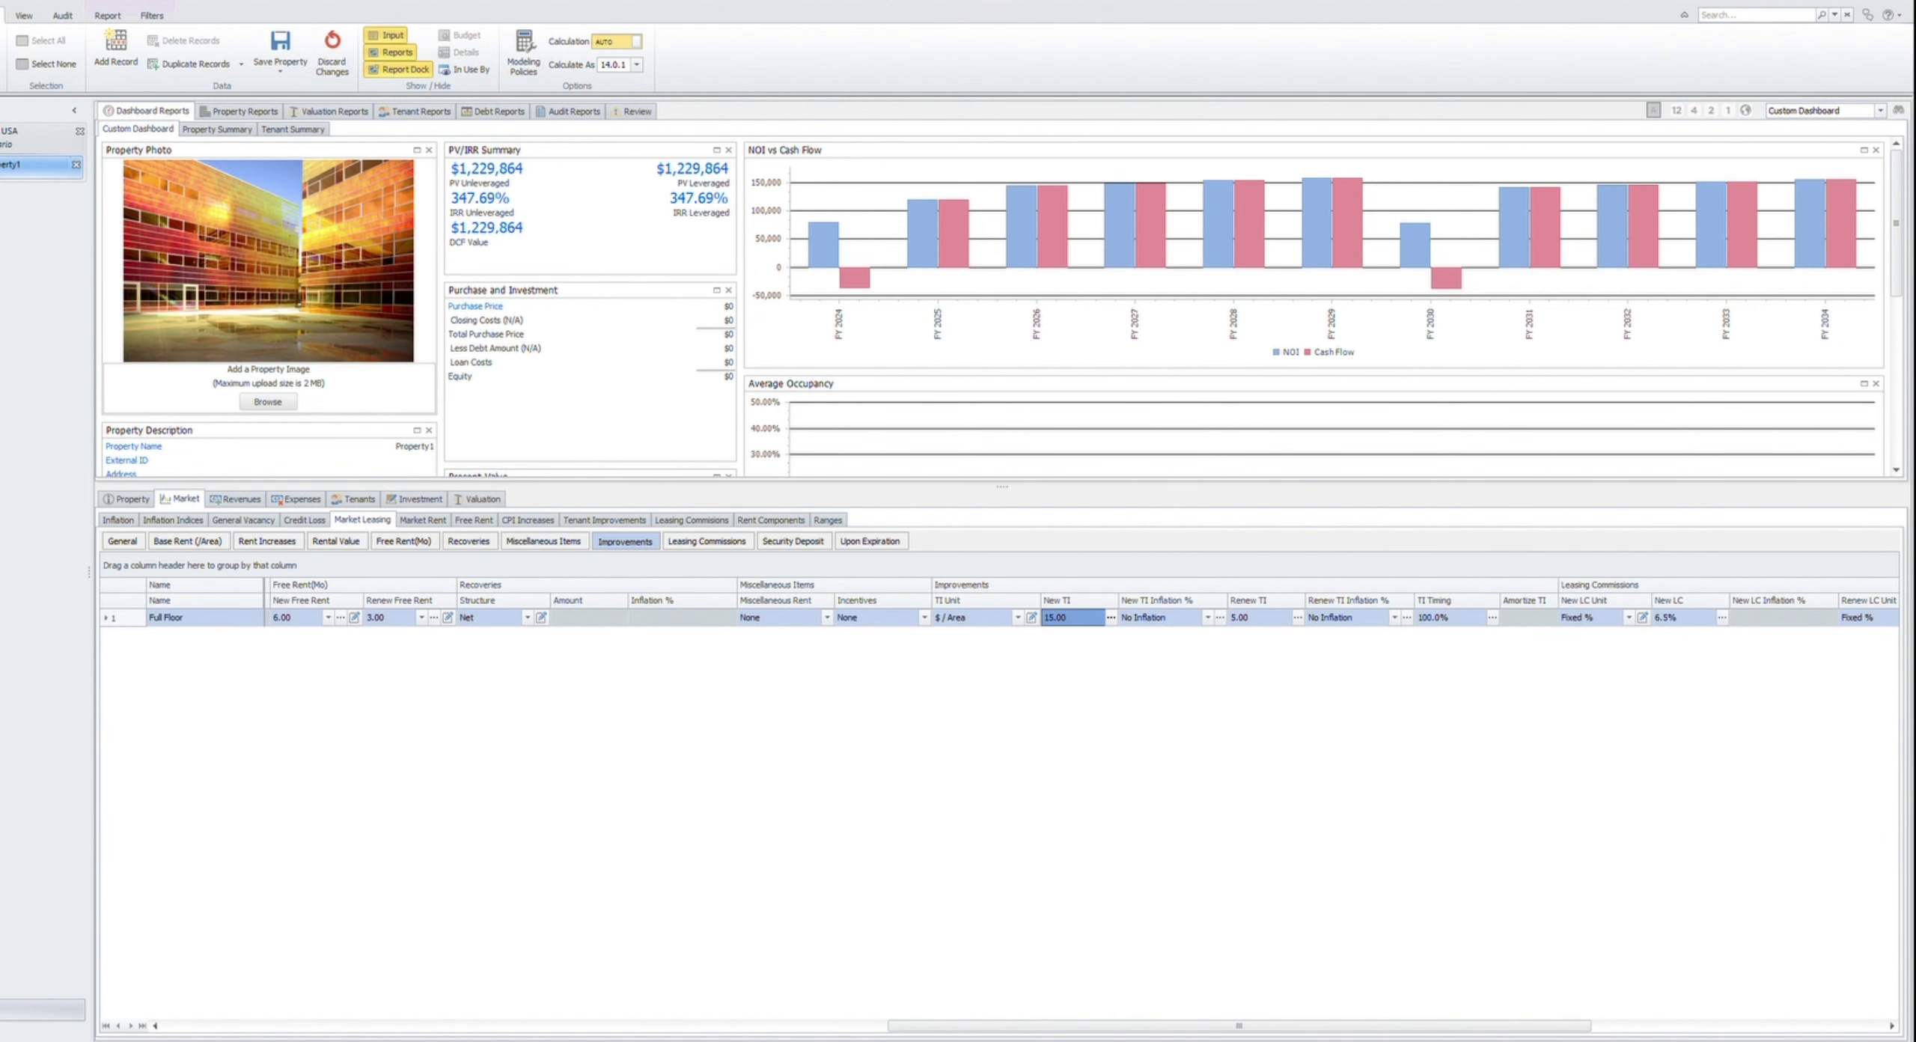
Review the Full Floor profile's leasing commissions, security deposit and upon expiration settings, then return to its term and renewal settings
{"action": "scroll", "coordinate": [1003, 613], "scroll_direction": "right", "scroll_amount": 3}
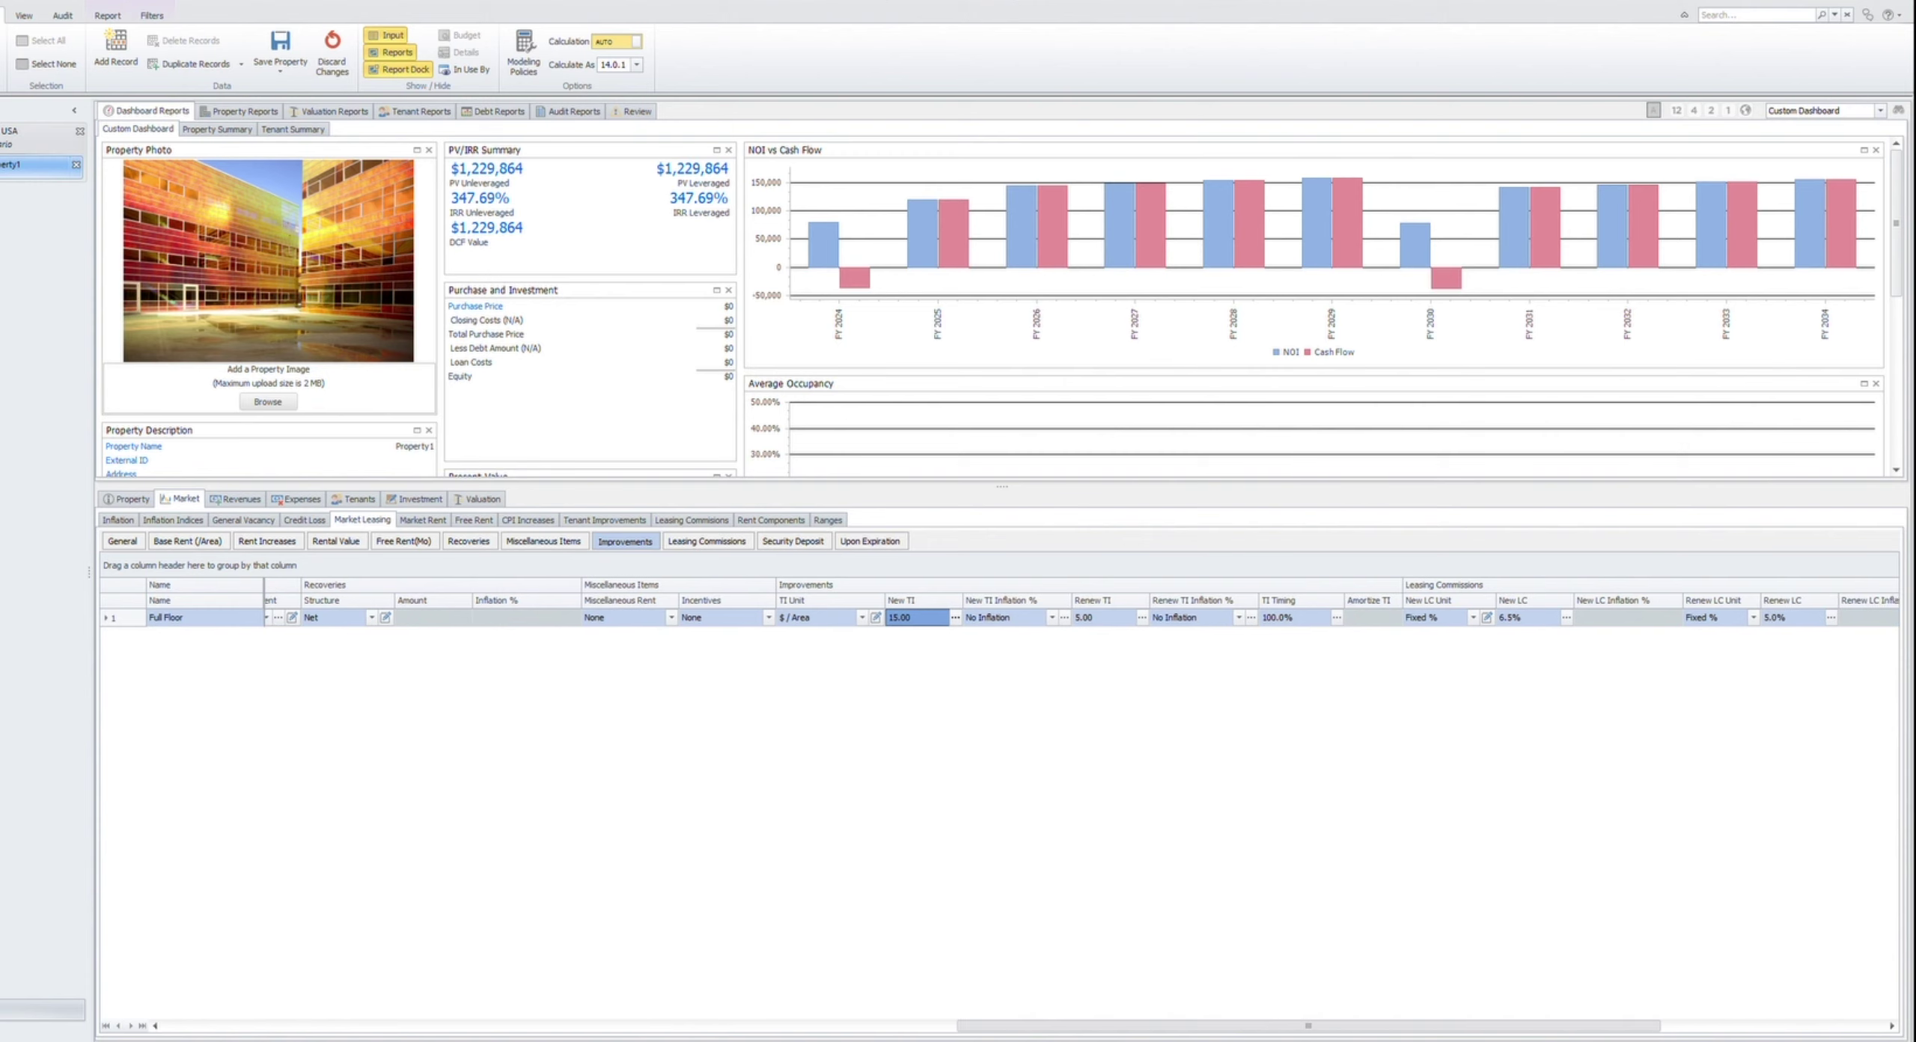
{"action": "scroll", "coordinate": [1003, 614], "scroll_direction": "right", "scroll_amount": 4}
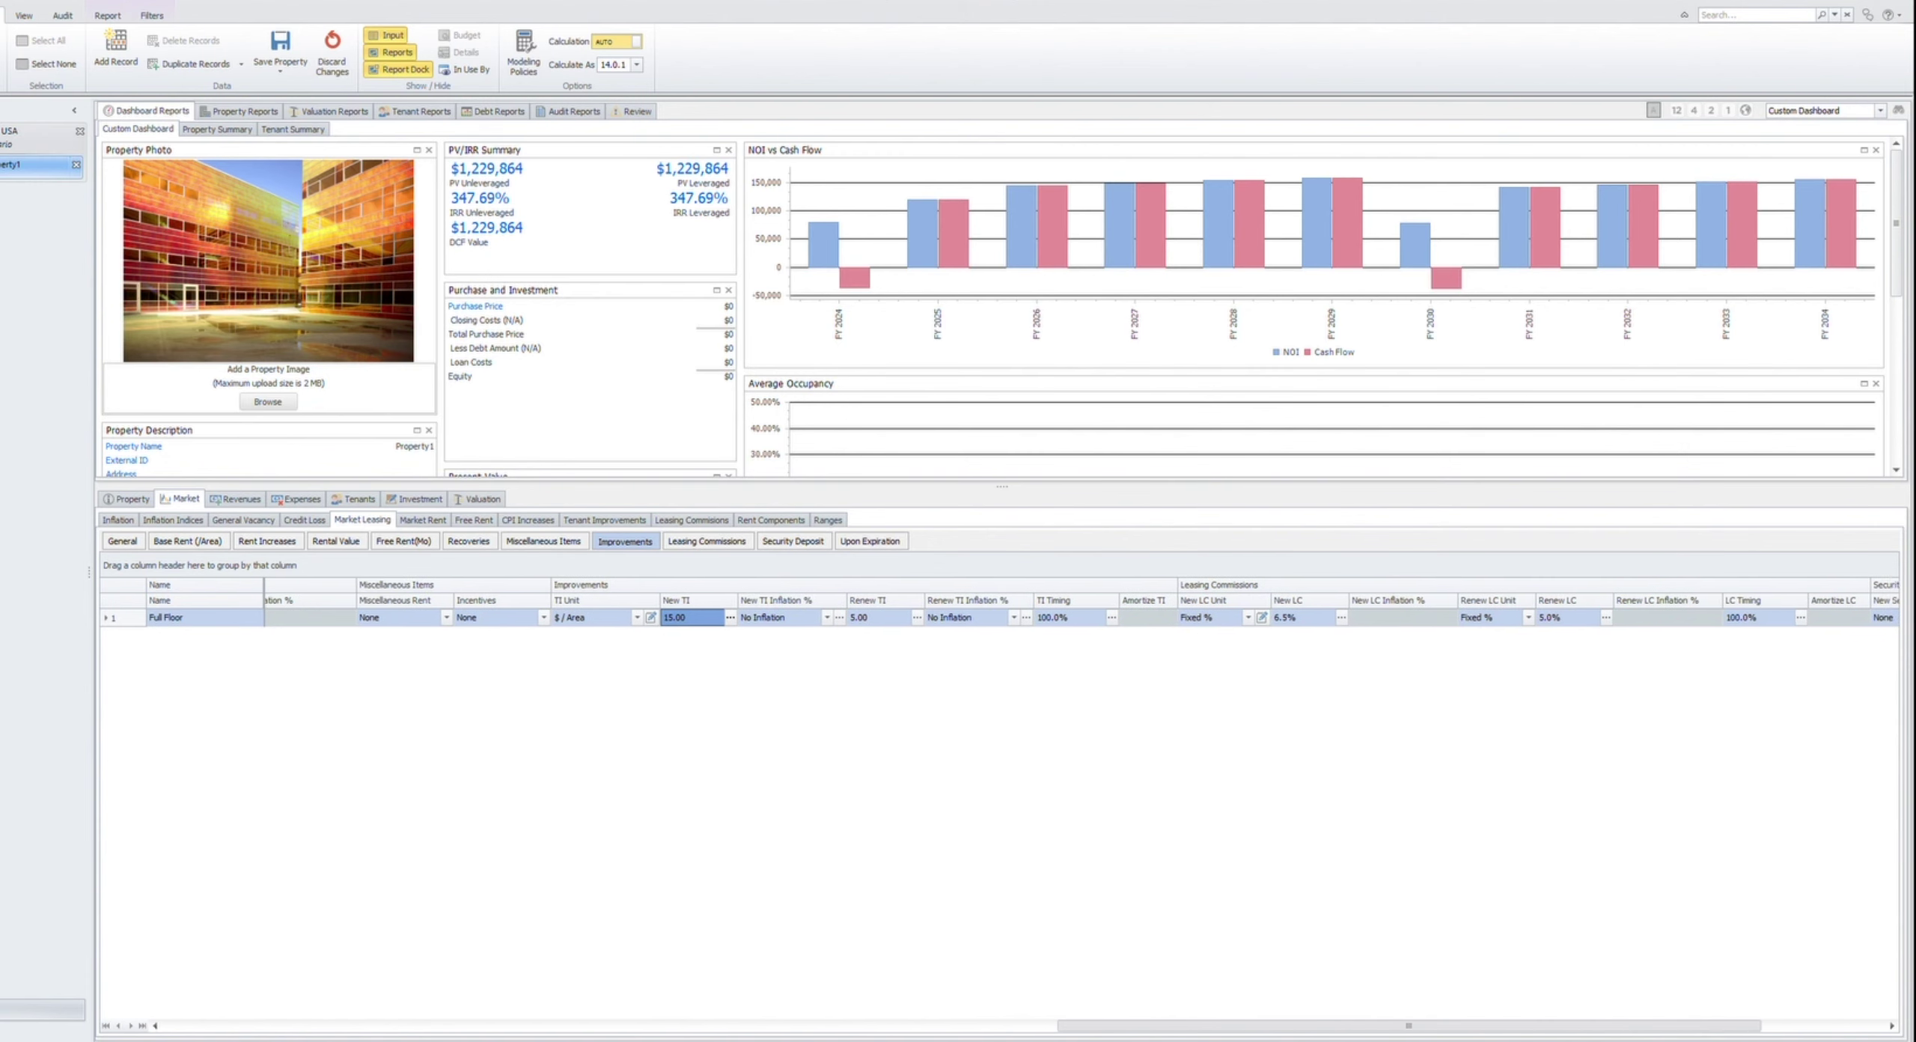
{"action": "scroll", "coordinate": [1004, 614], "scroll_direction": "right", "scroll_amount": 5}
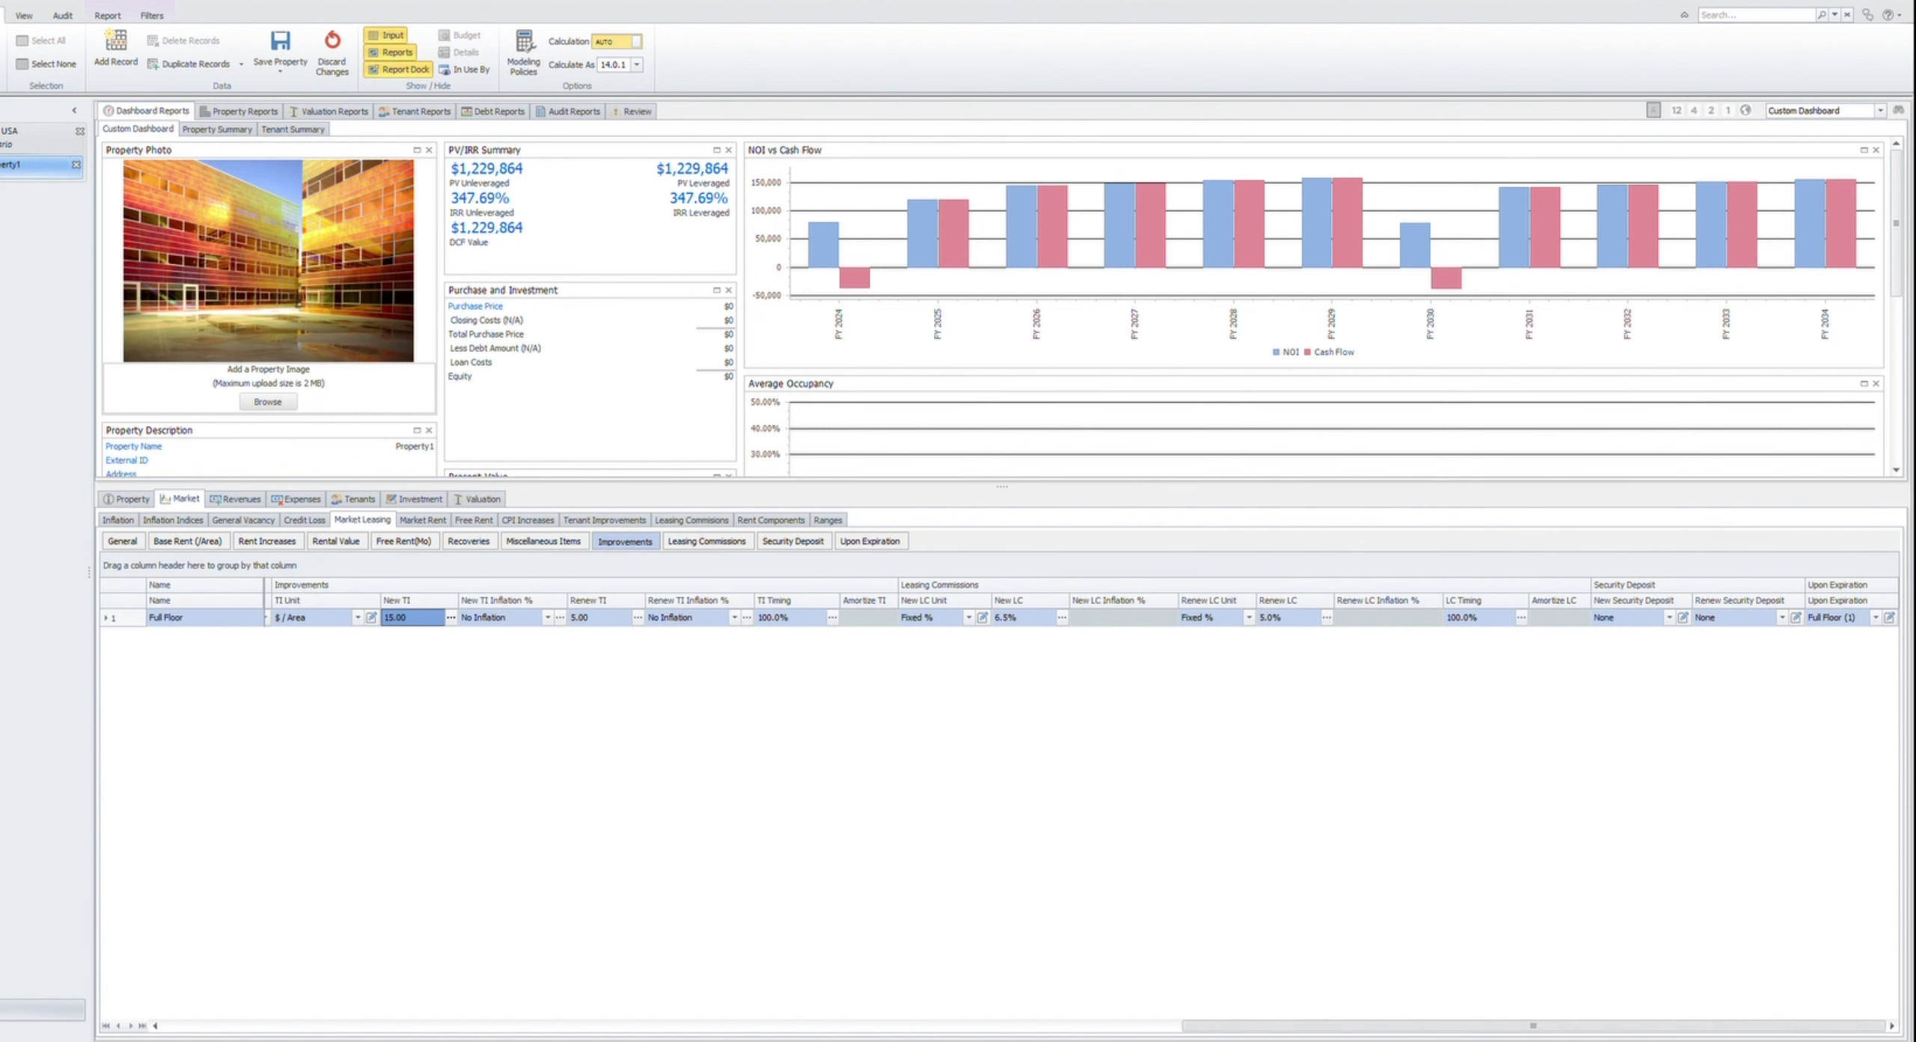
{"action": "scroll", "coordinate": [1003, 614], "scroll_direction": "left", "scroll_amount": 8}
{"action": "scroll", "coordinate": [1003, 614], "scroll_direction": "left", "scroll_amount": 12}
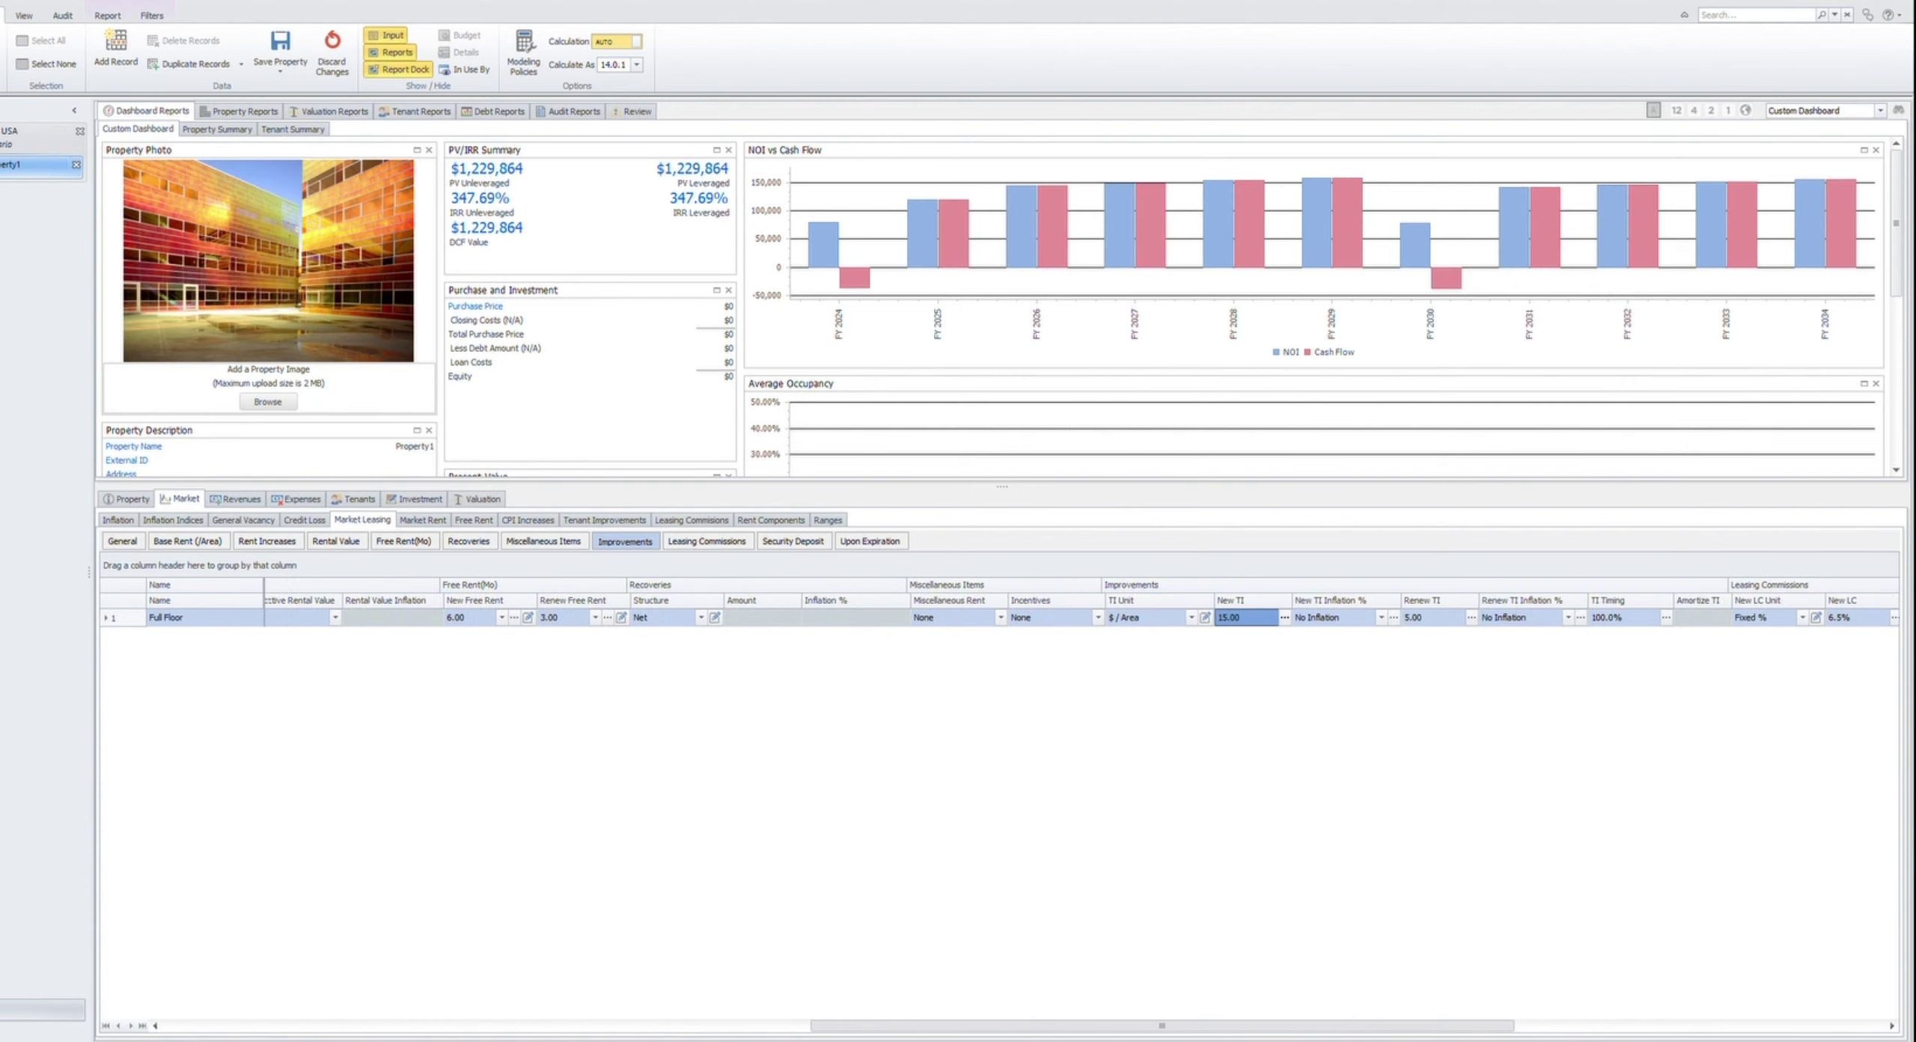
{"action": "scroll", "coordinate": [1003, 614], "scroll_direction": "left", "scroll_amount": 12}
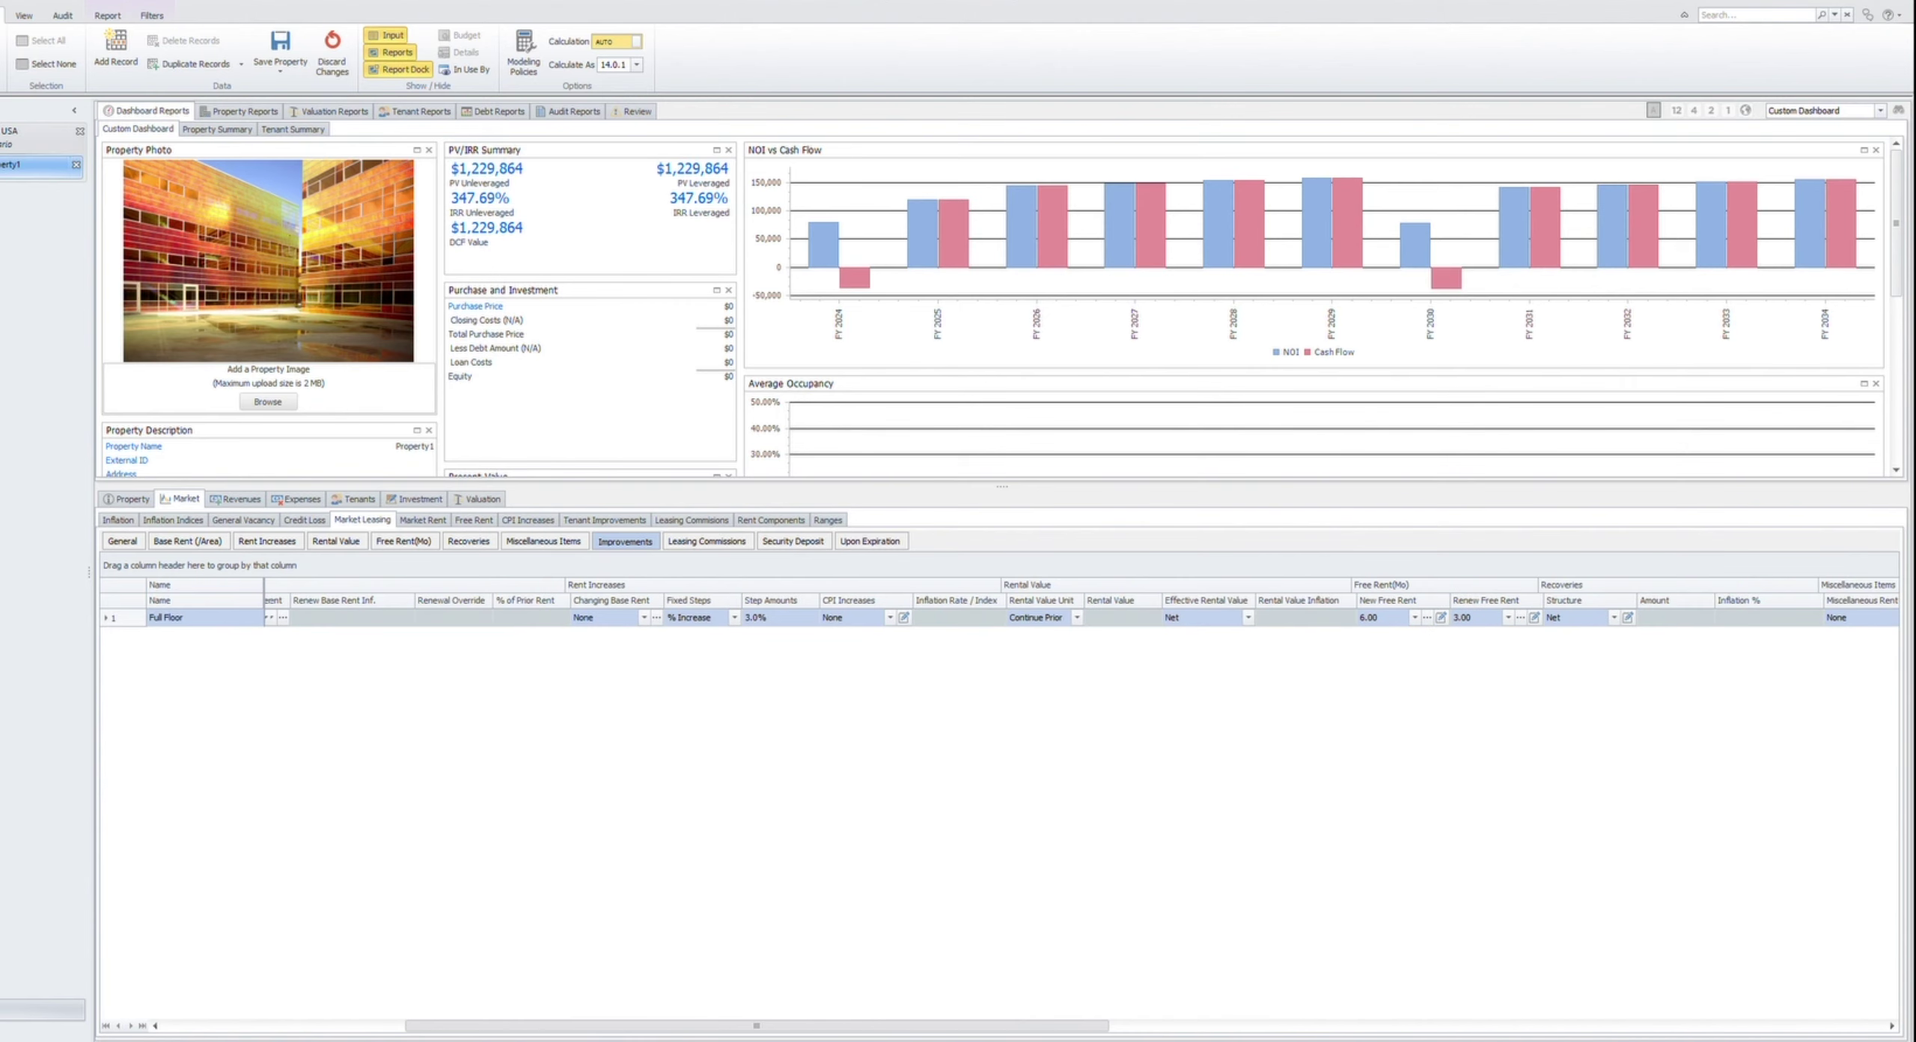
{"action": "scroll", "coordinate": [1003, 614], "scroll_direction": "left", "scroll_amount": 2}
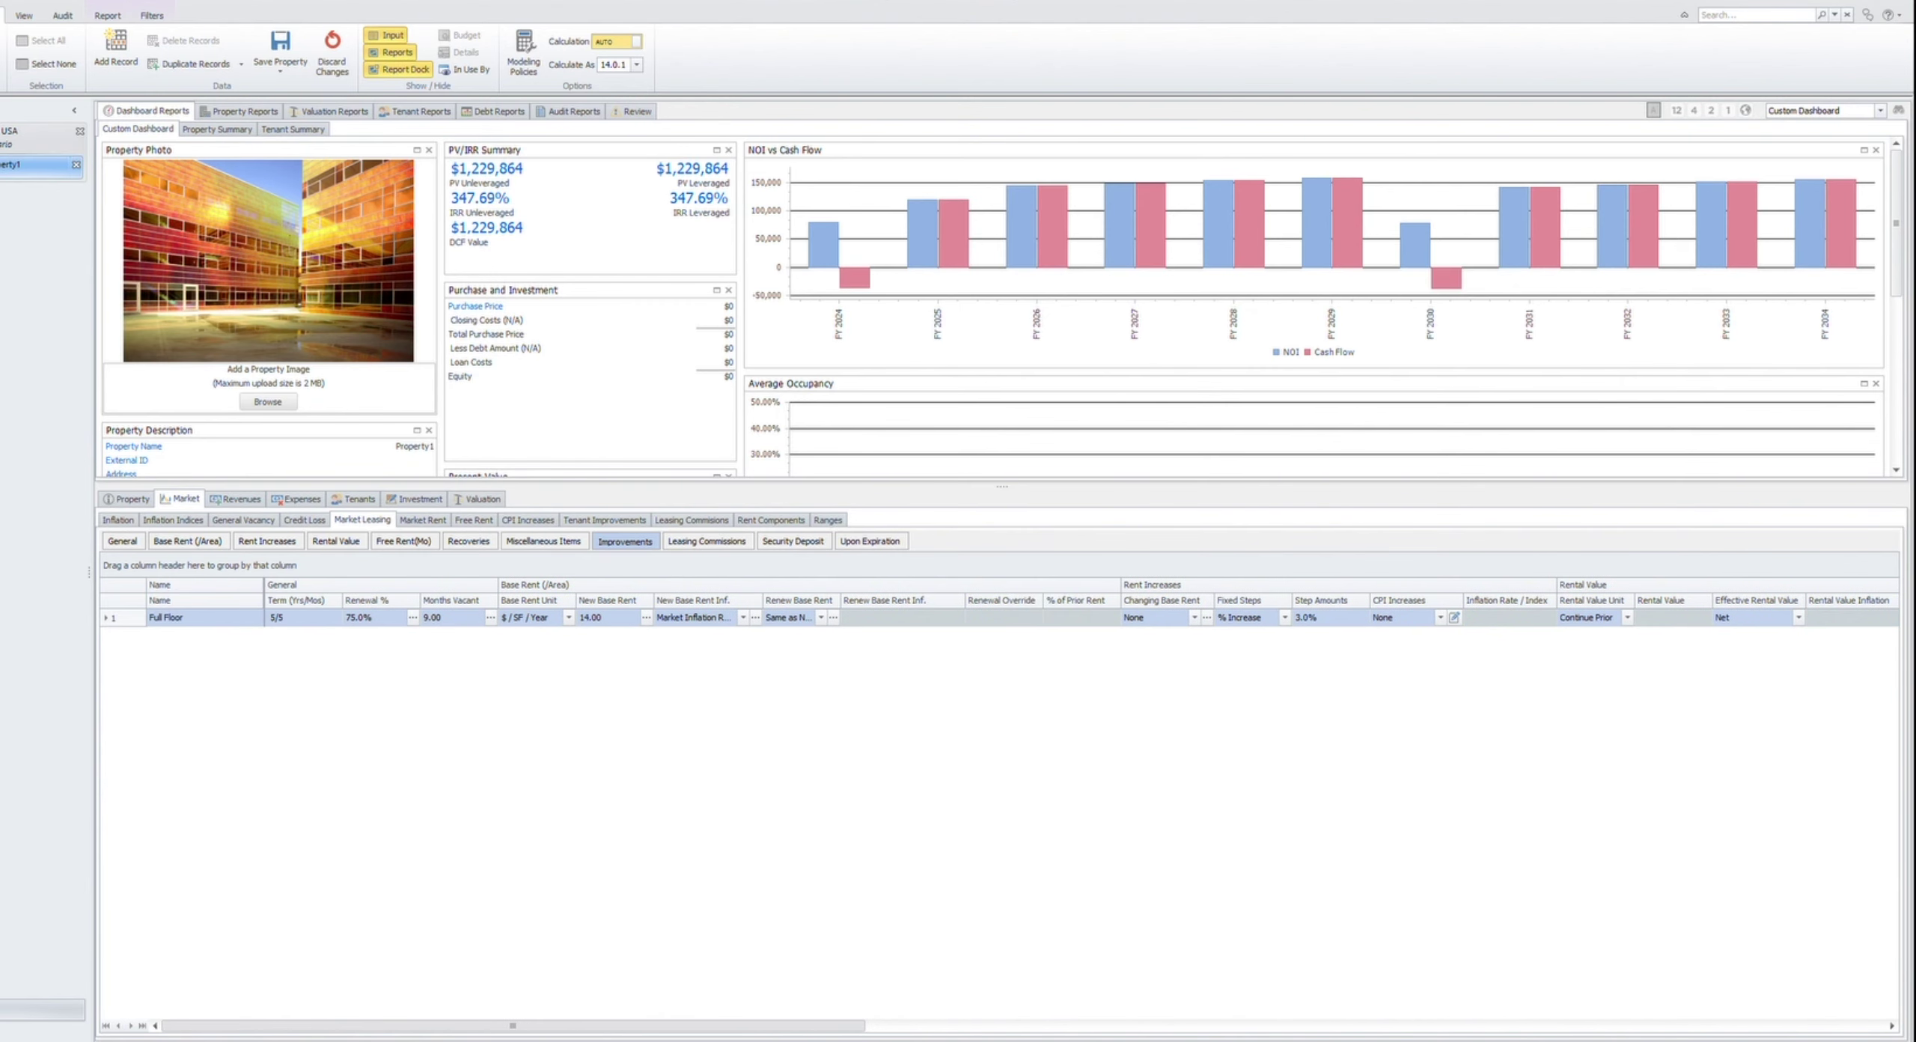
{"action": "scroll", "coordinate": [1003, 614], "scroll_direction": "right", "scroll_amount": 2}
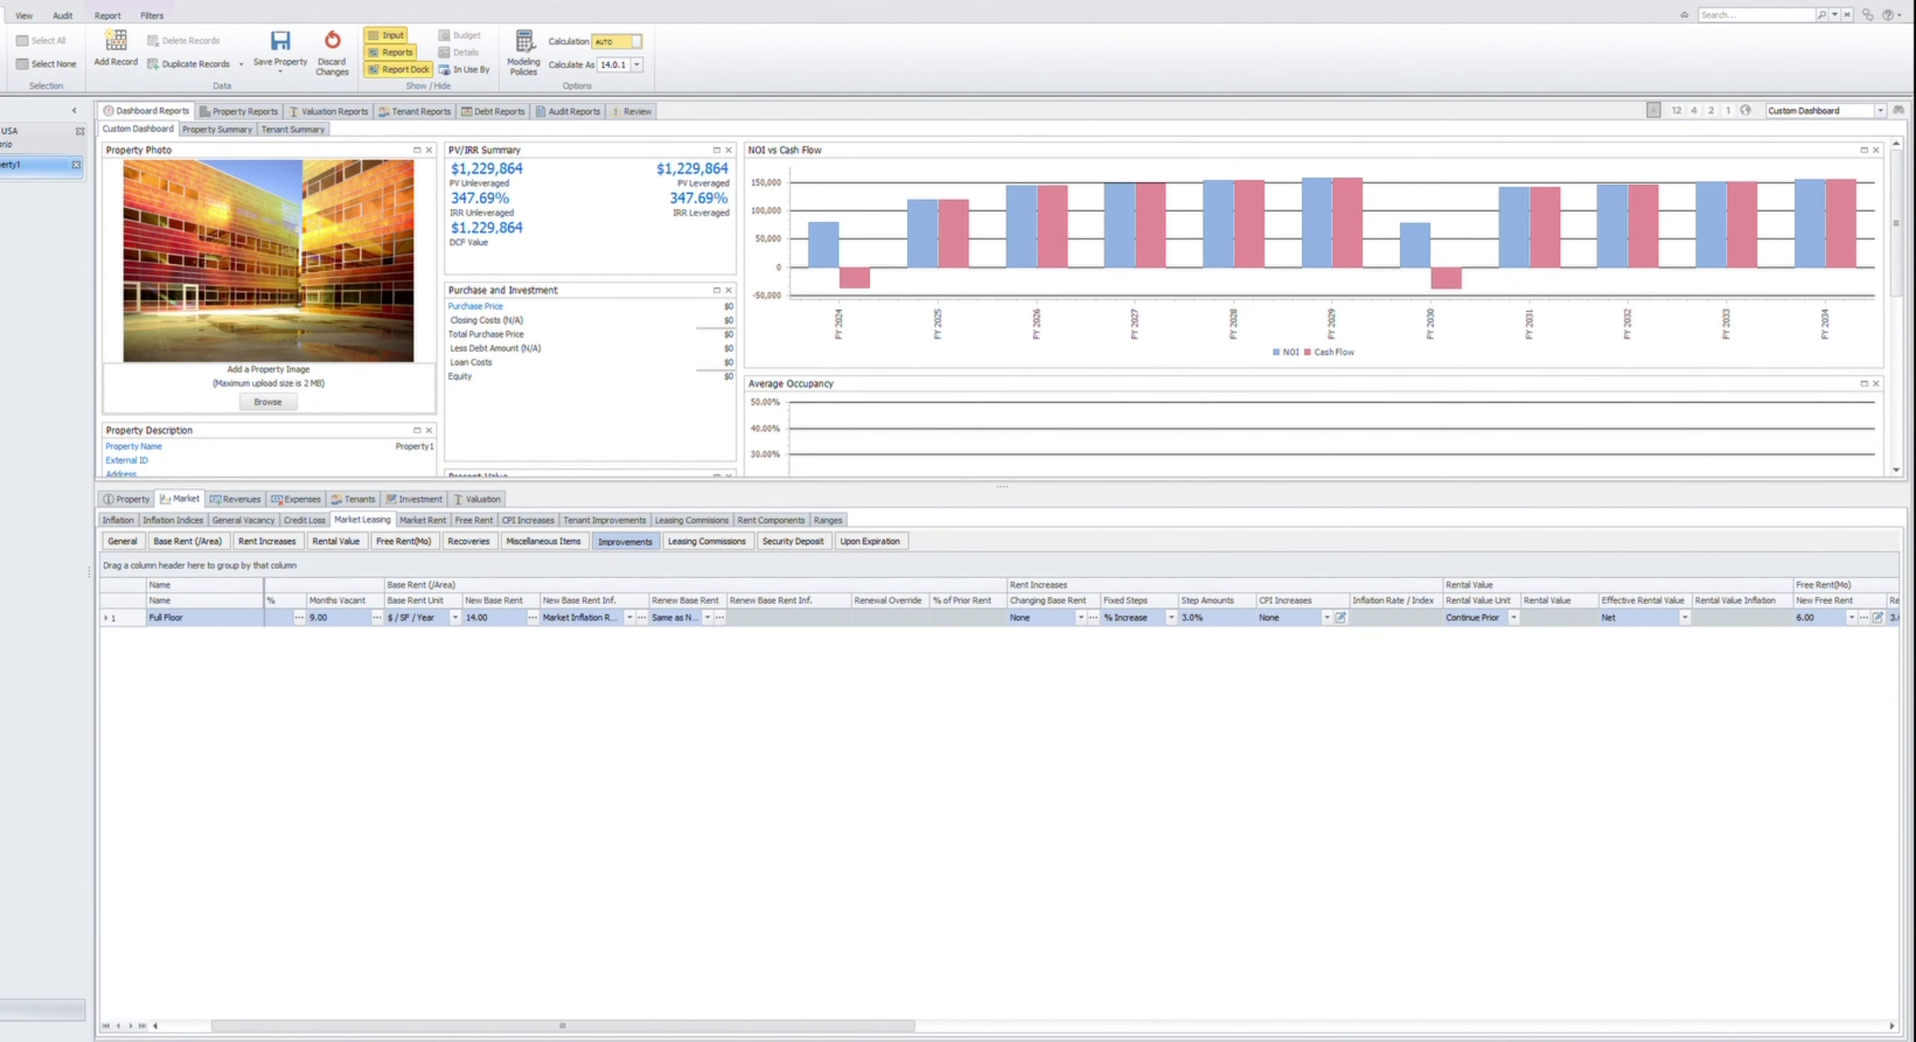
{"action": "scroll", "coordinate": [1004, 614], "scroll_direction": "left", "scroll_amount": 2}
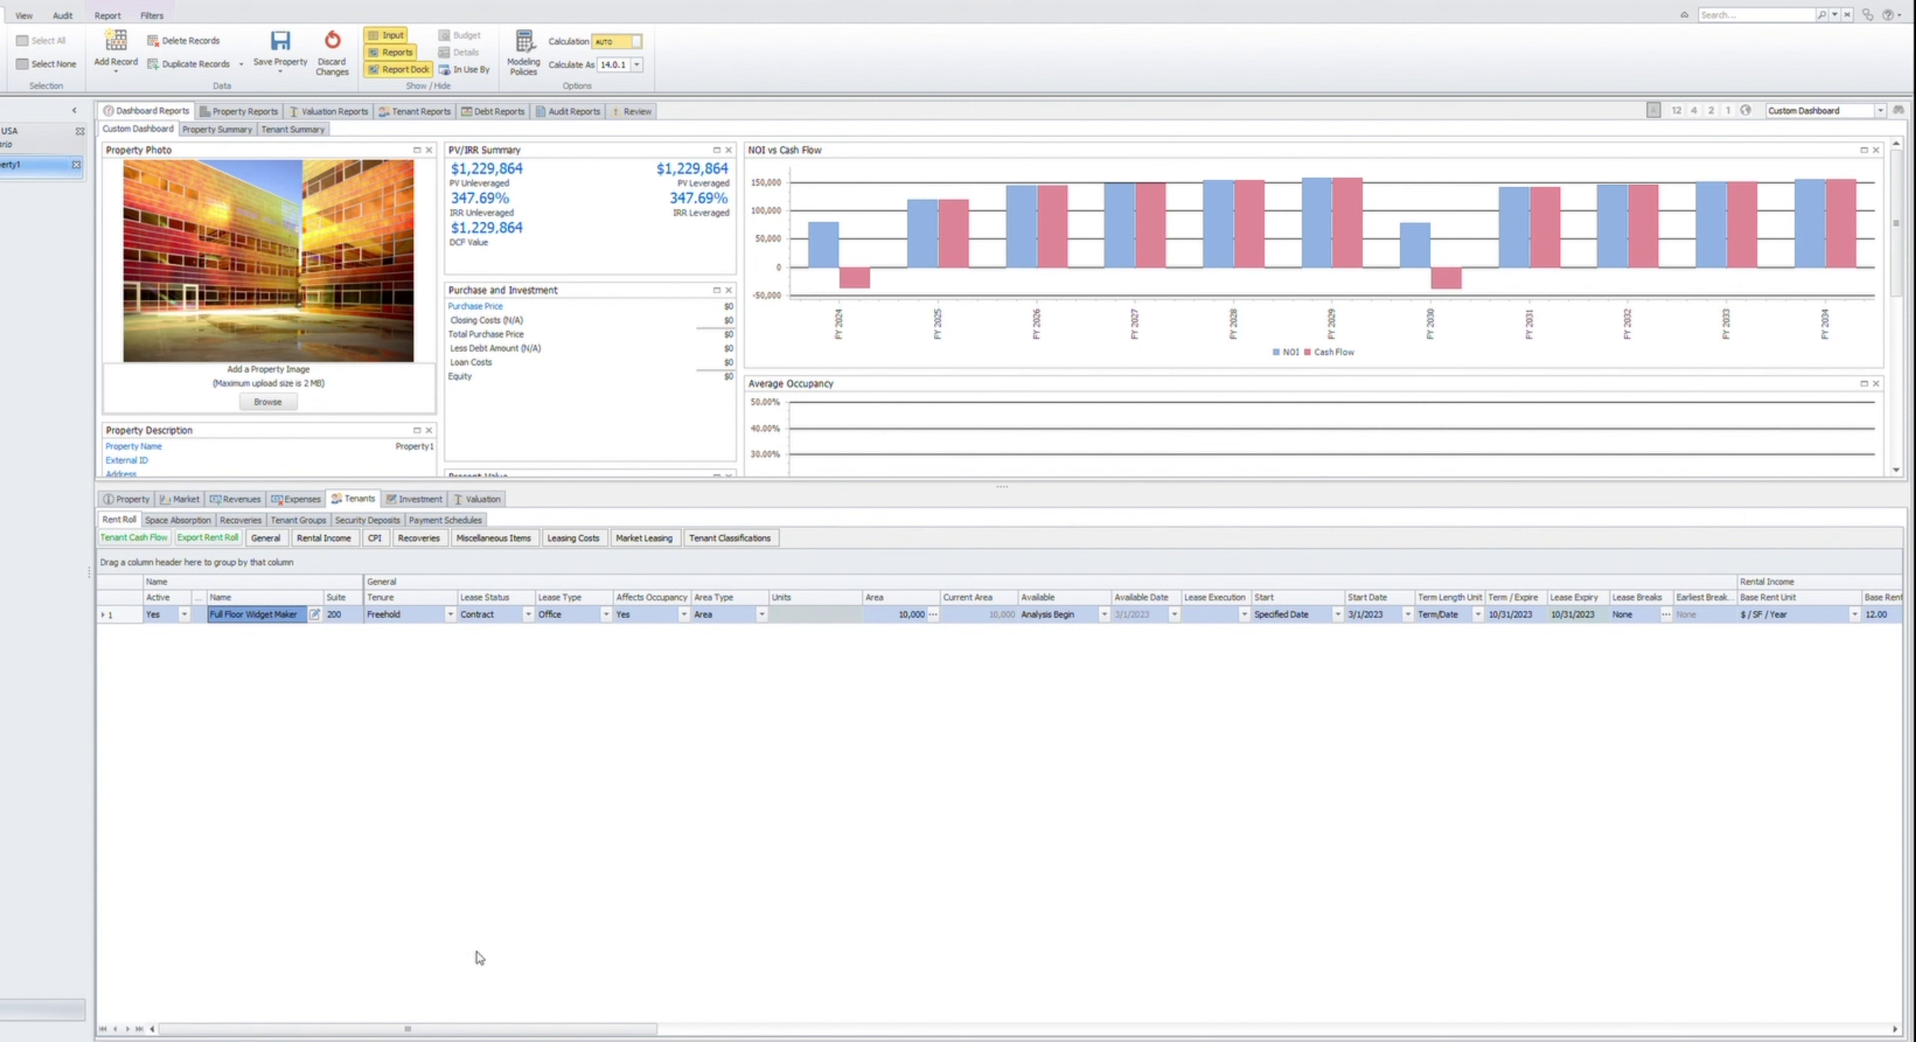
Review the Full Floor Widget Maker tenant's suite, area, start date and lease expiry in the rent roll
{"action": "key", "text": "Tab"}
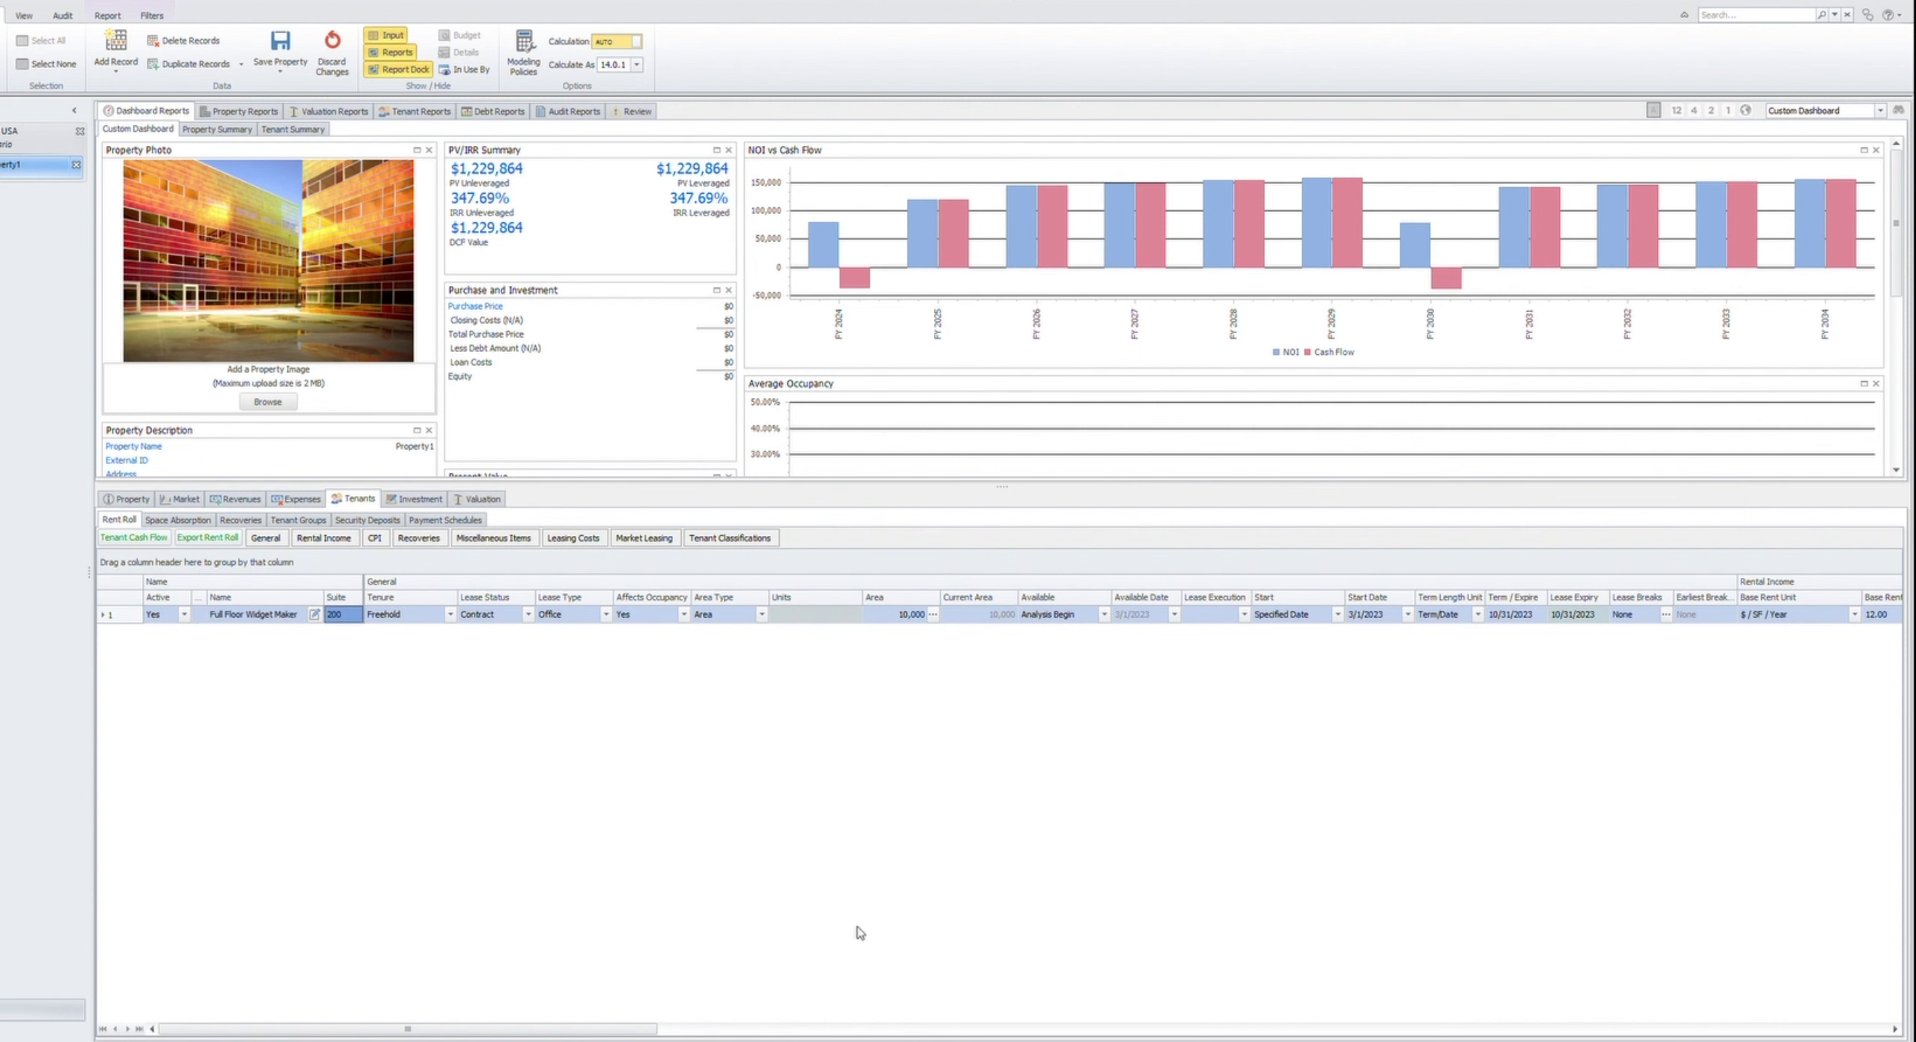
{"action": "key", "text": "Tab"}
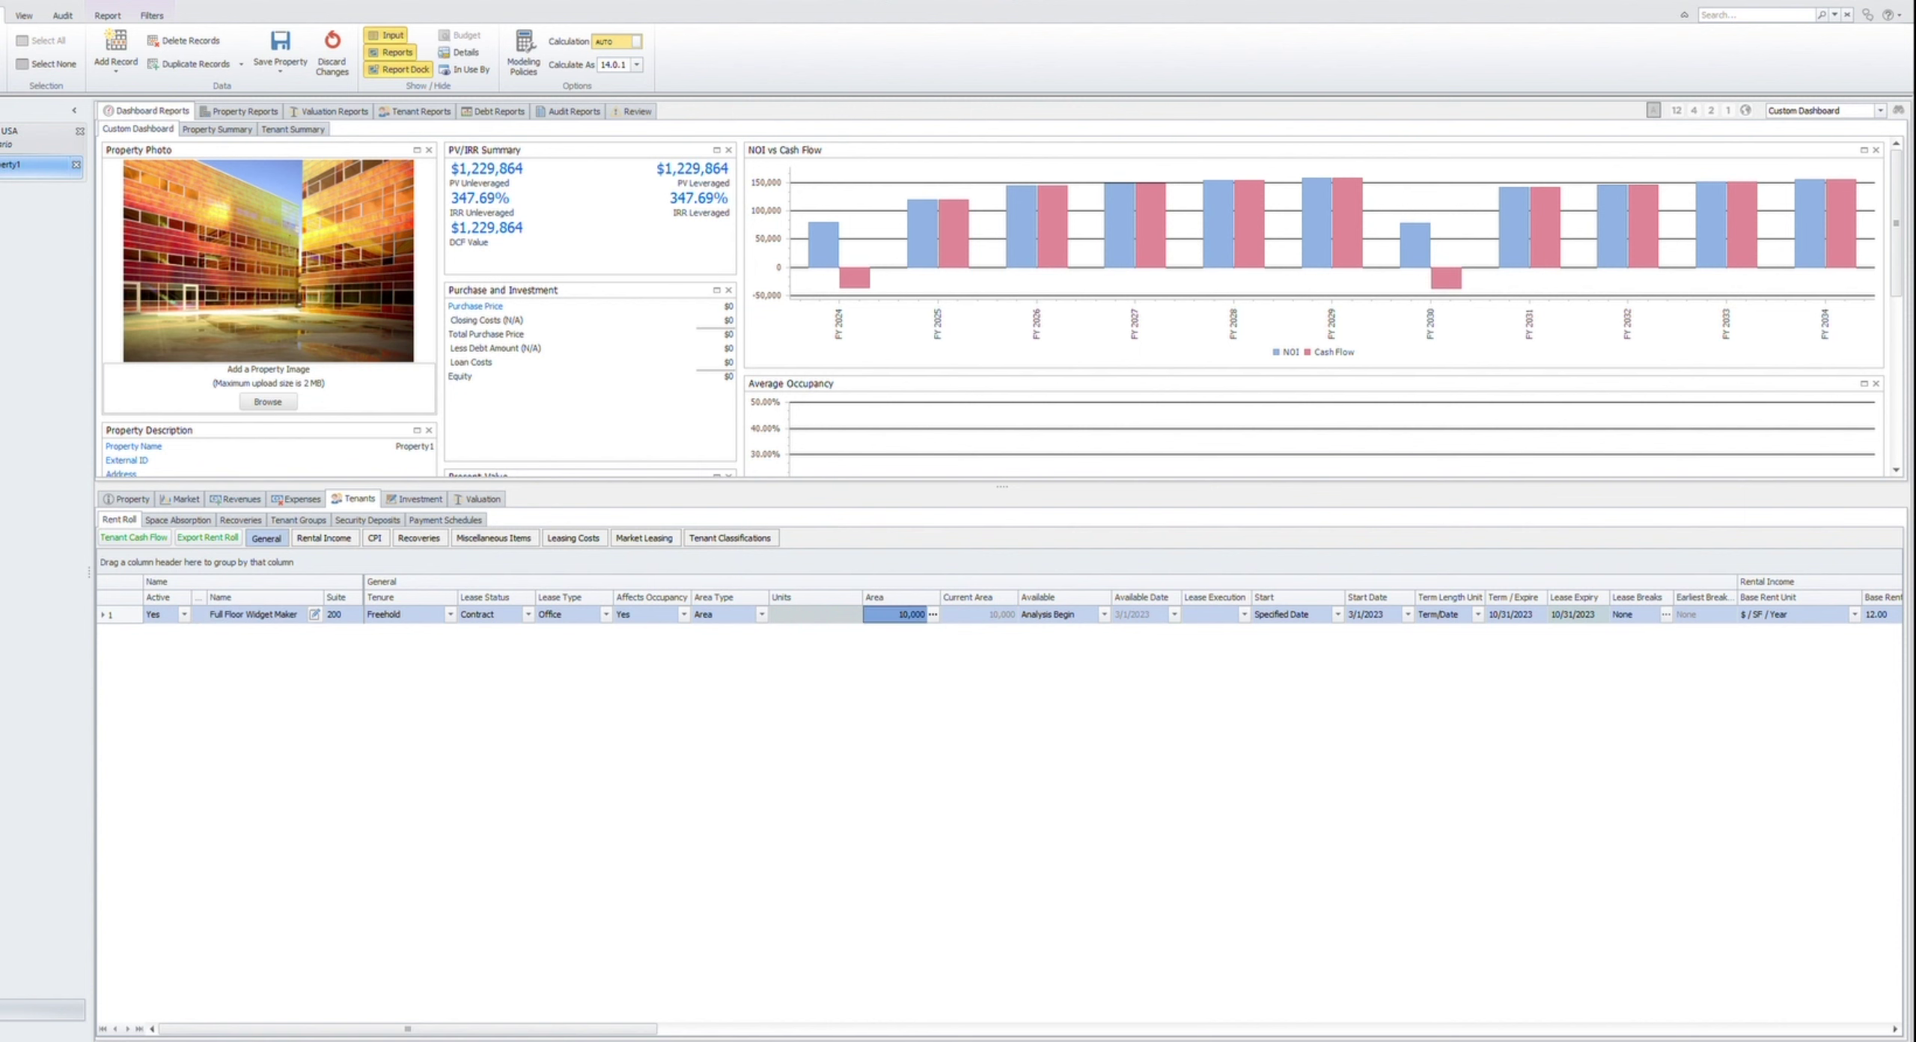
{"action": "scroll", "coordinate": [1003, 614], "scroll_direction": "right", "scroll_amount": 3}
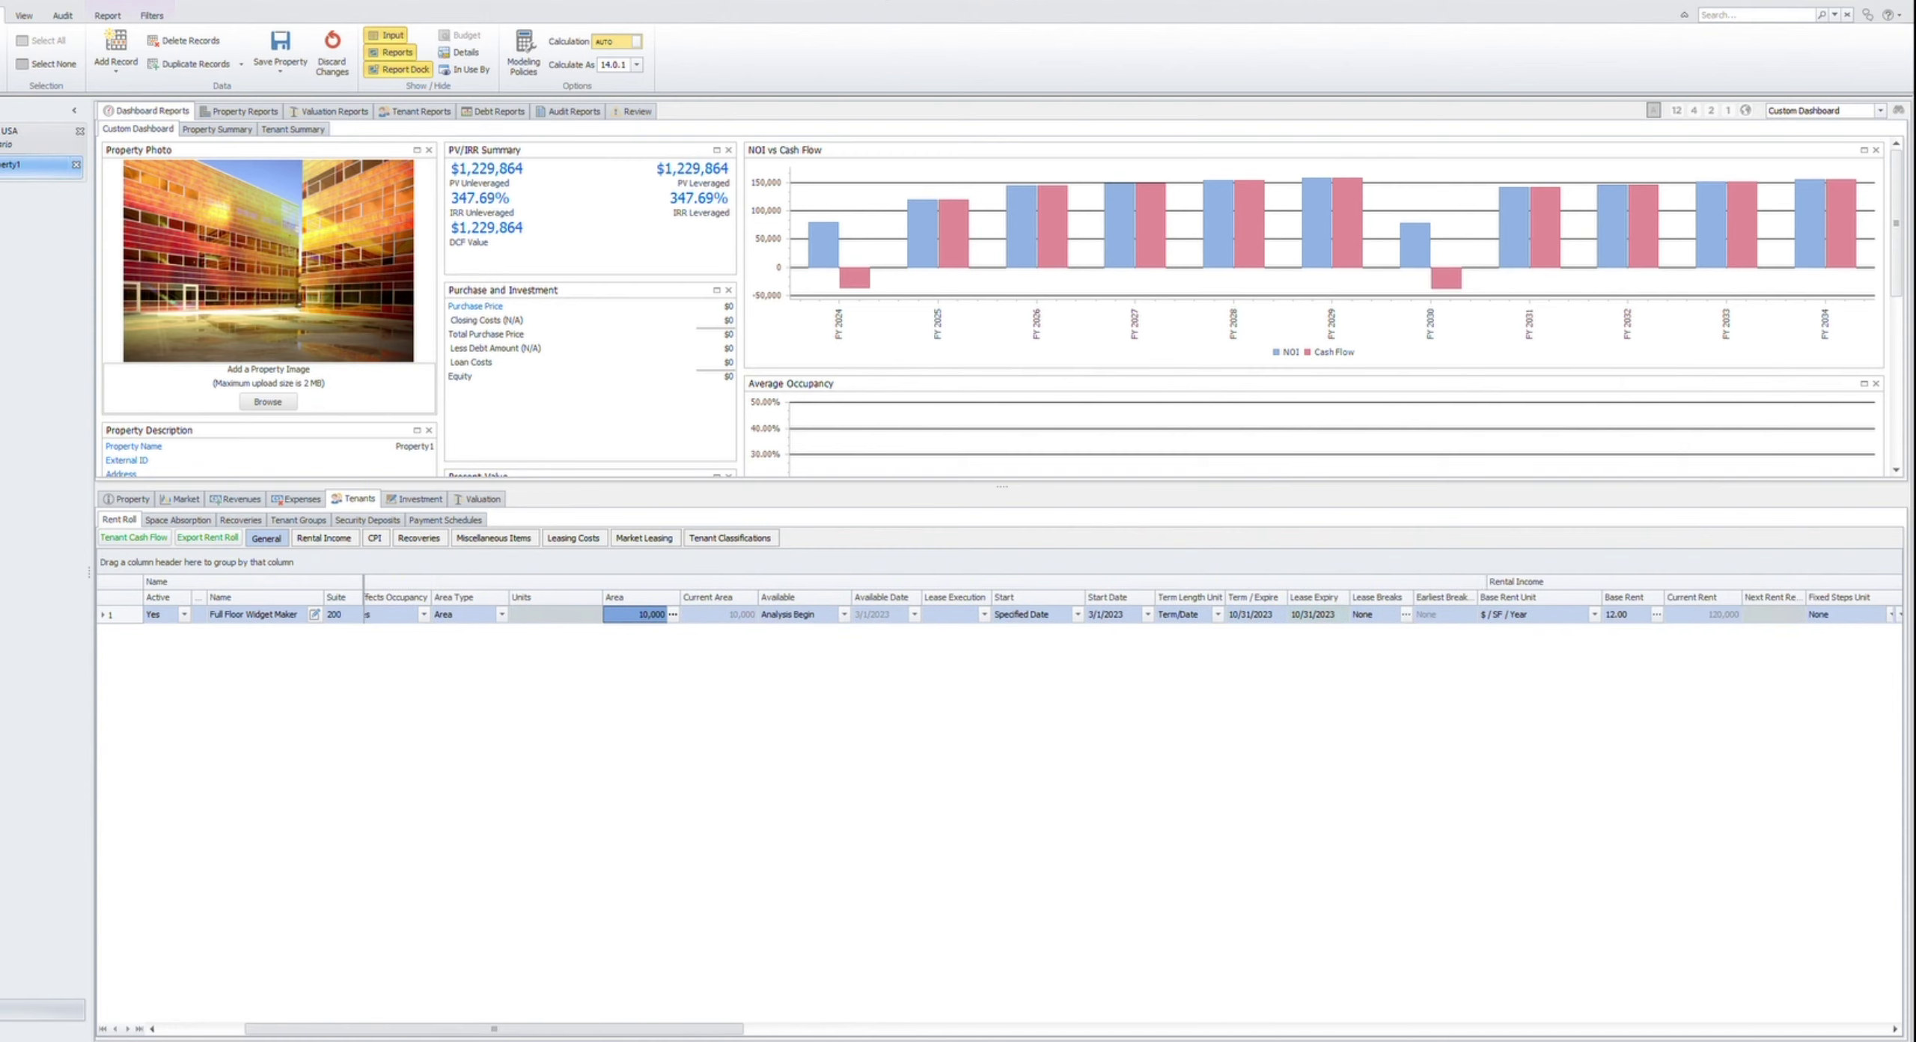
{"action": "scroll", "coordinate": [1003, 614], "scroll_direction": "right", "scroll_amount": 5}
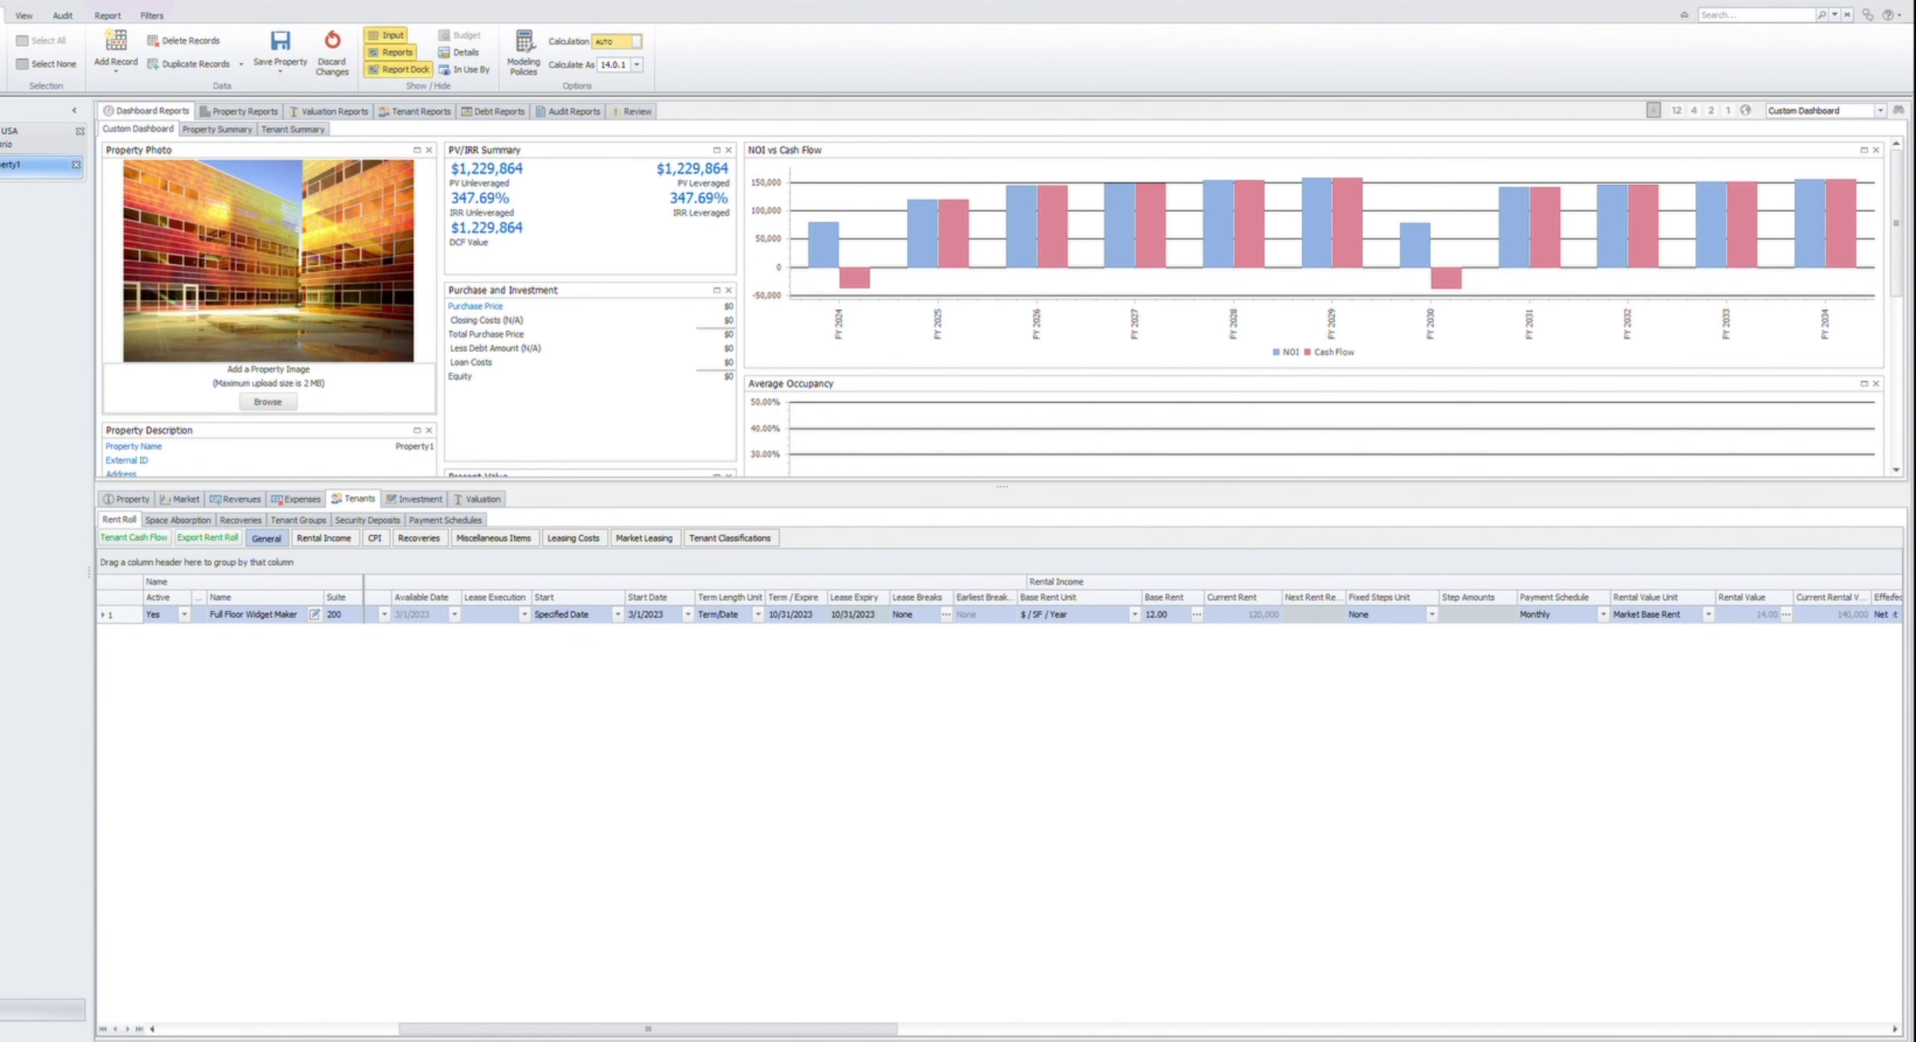
{"action": "scroll", "coordinate": [1027, 1020], "scroll_direction": "right", "scroll_amount": 2}
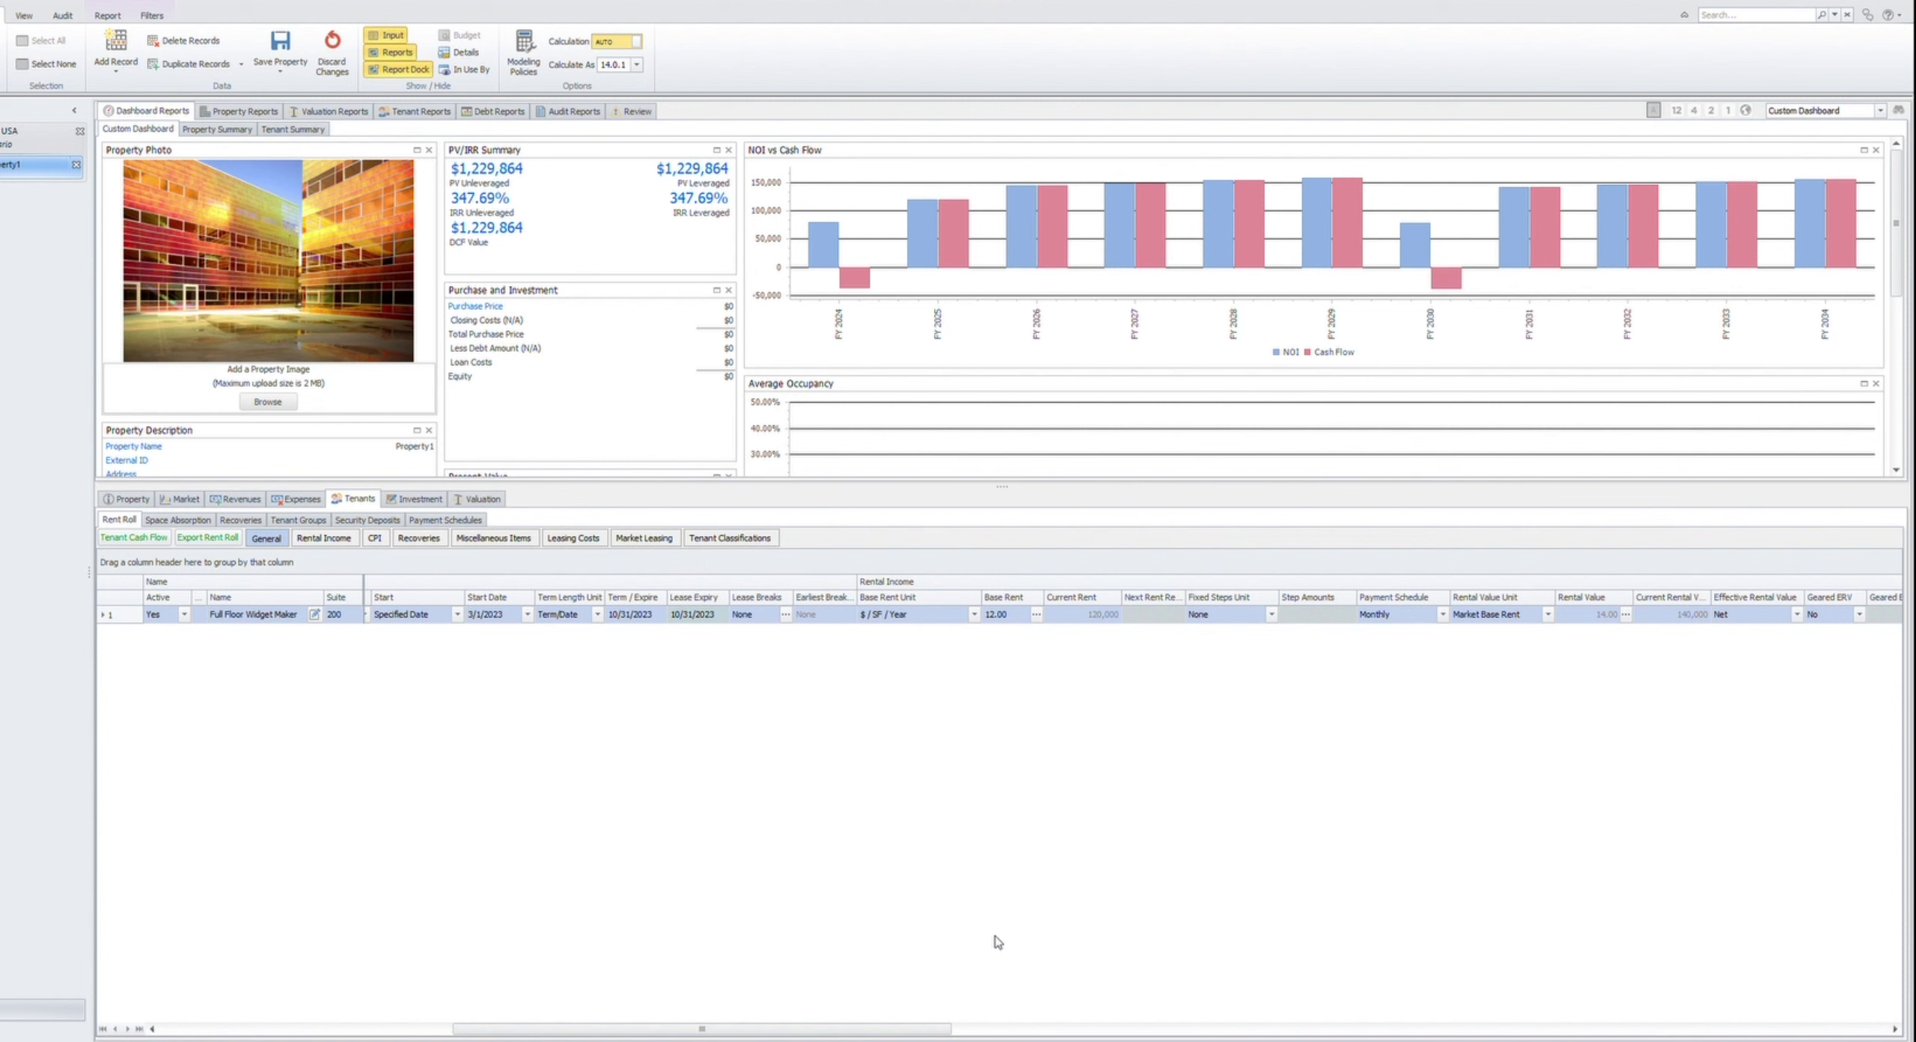
{"action": "key", "text": "F2"}
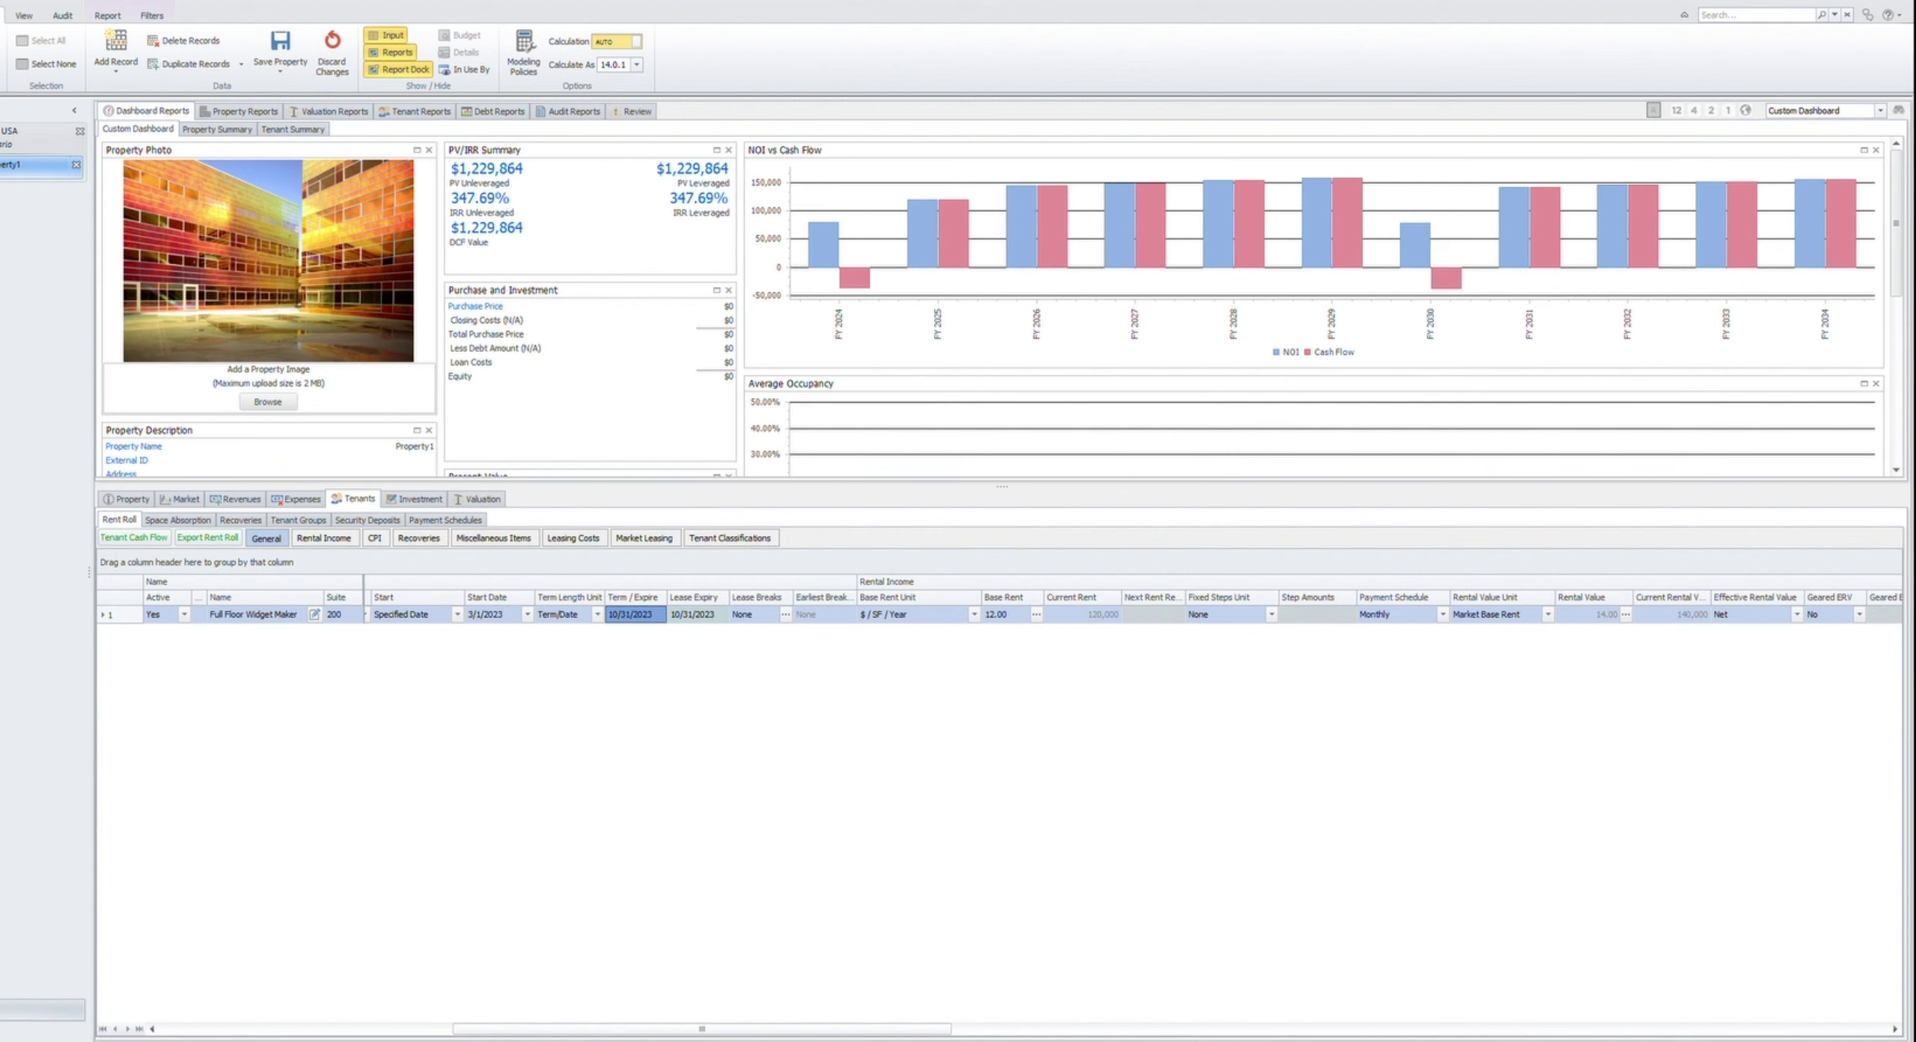
Review the tenant's rental income, recoveries and leasing costs through to its assigned market leasing profile
{"action": "scroll", "coordinate": [1000, 749], "scroll_direction": "right", "scroll_amount": 2}
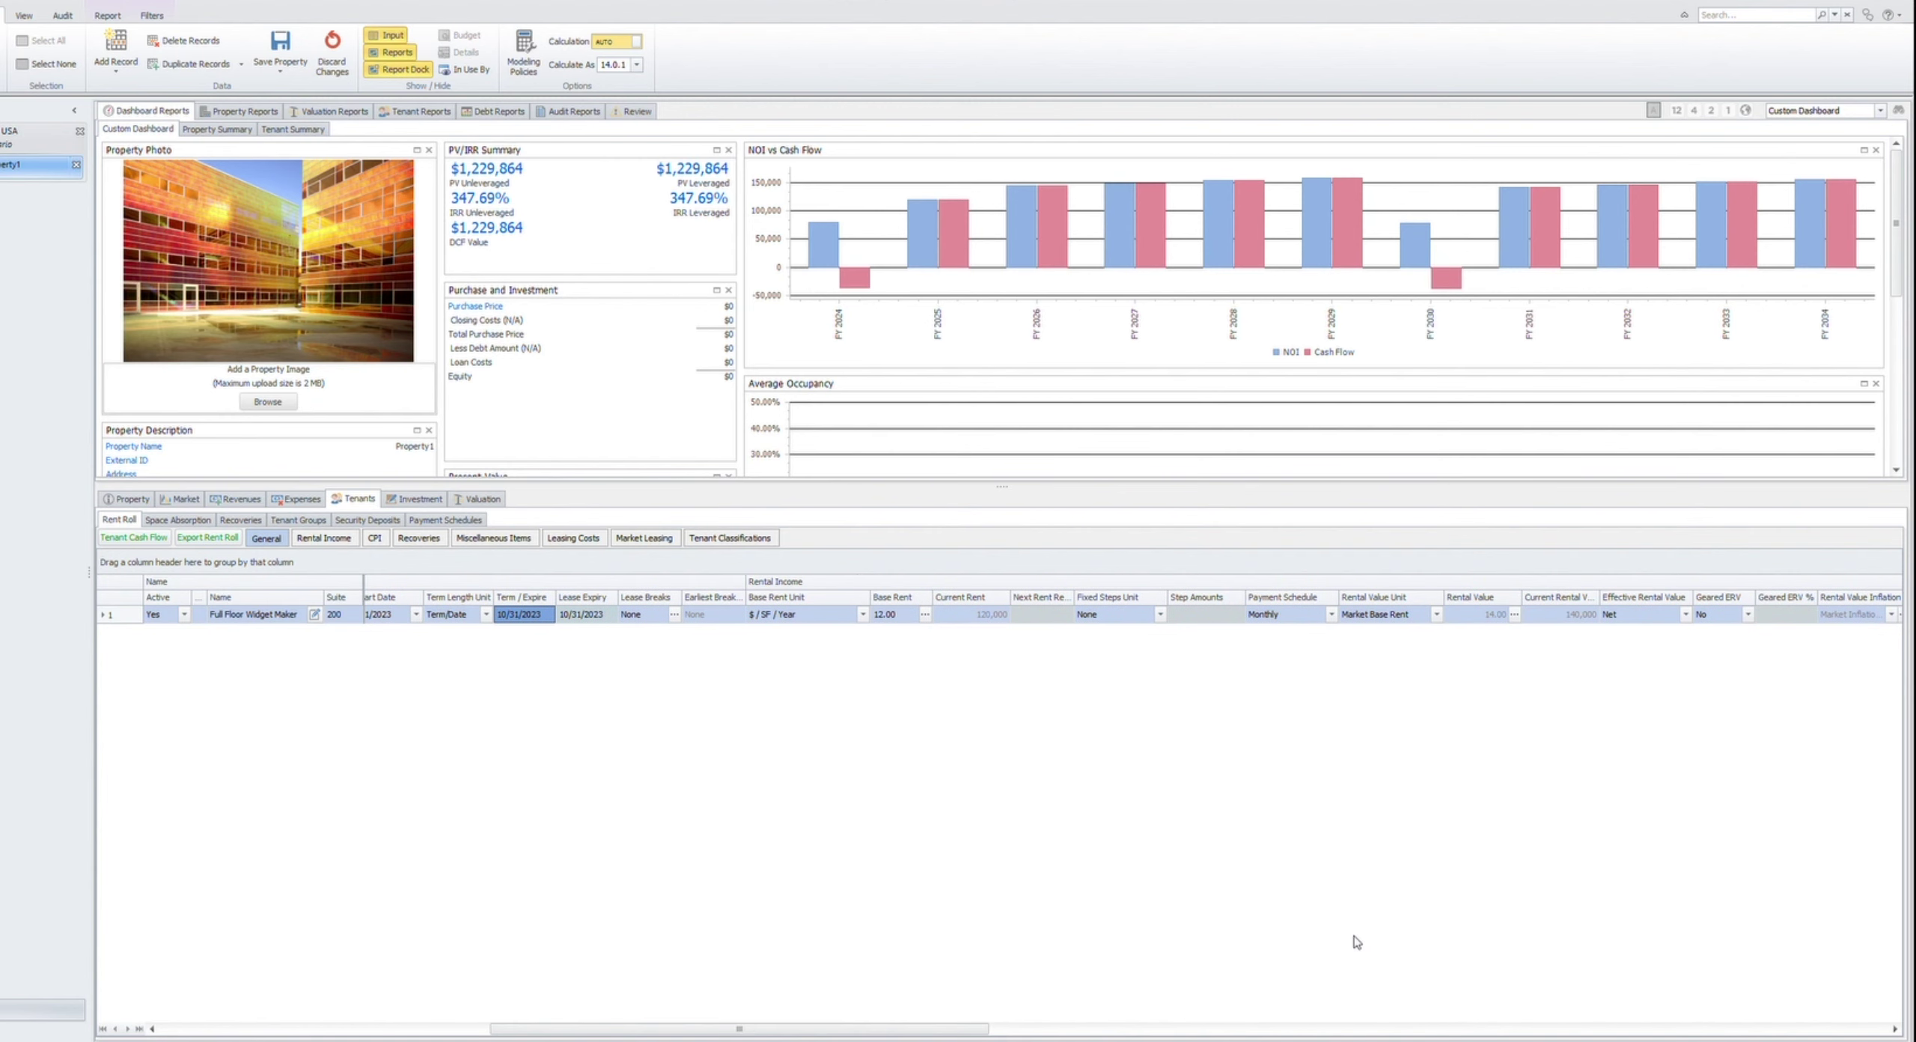
{"action": "scroll", "coordinate": [1001, 748], "scroll_direction": "right", "scroll_amount": 10}
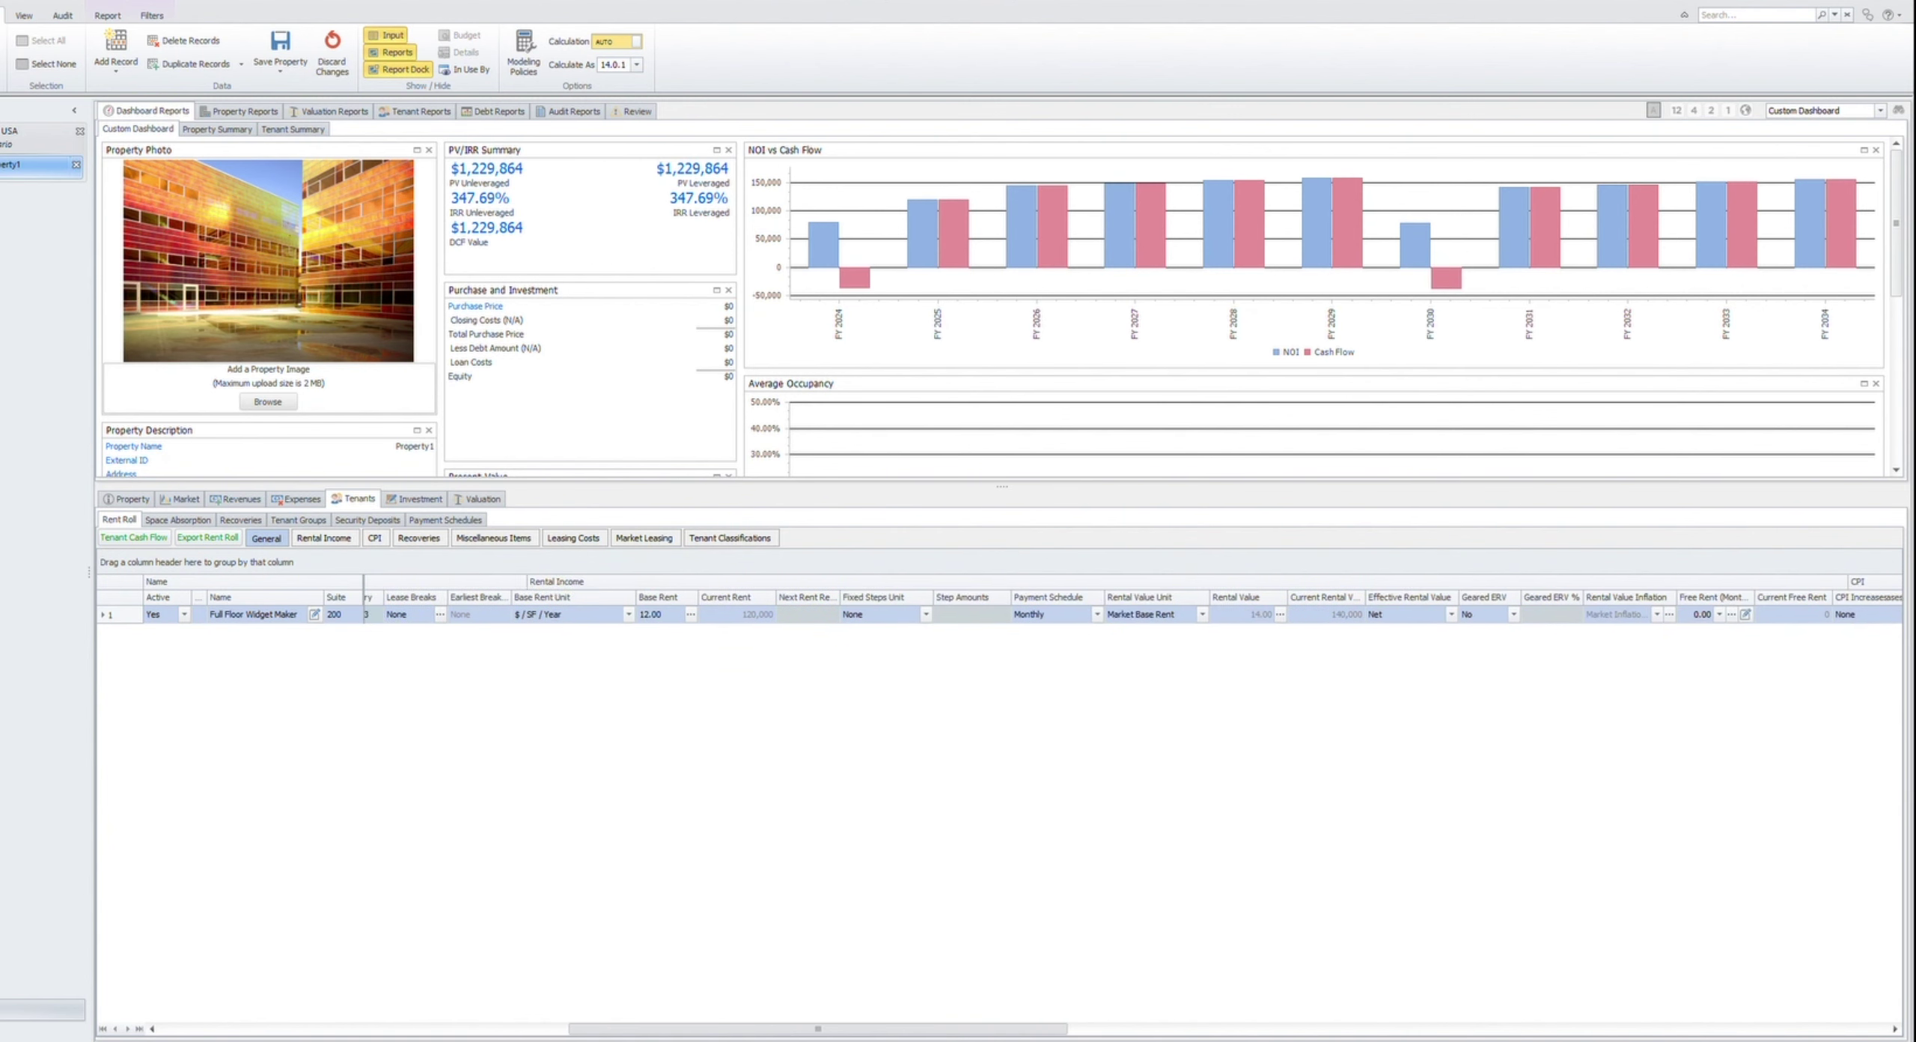
{"action": "scroll", "coordinate": [1000, 748], "scroll_direction": "right", "scroll_amount": 16}
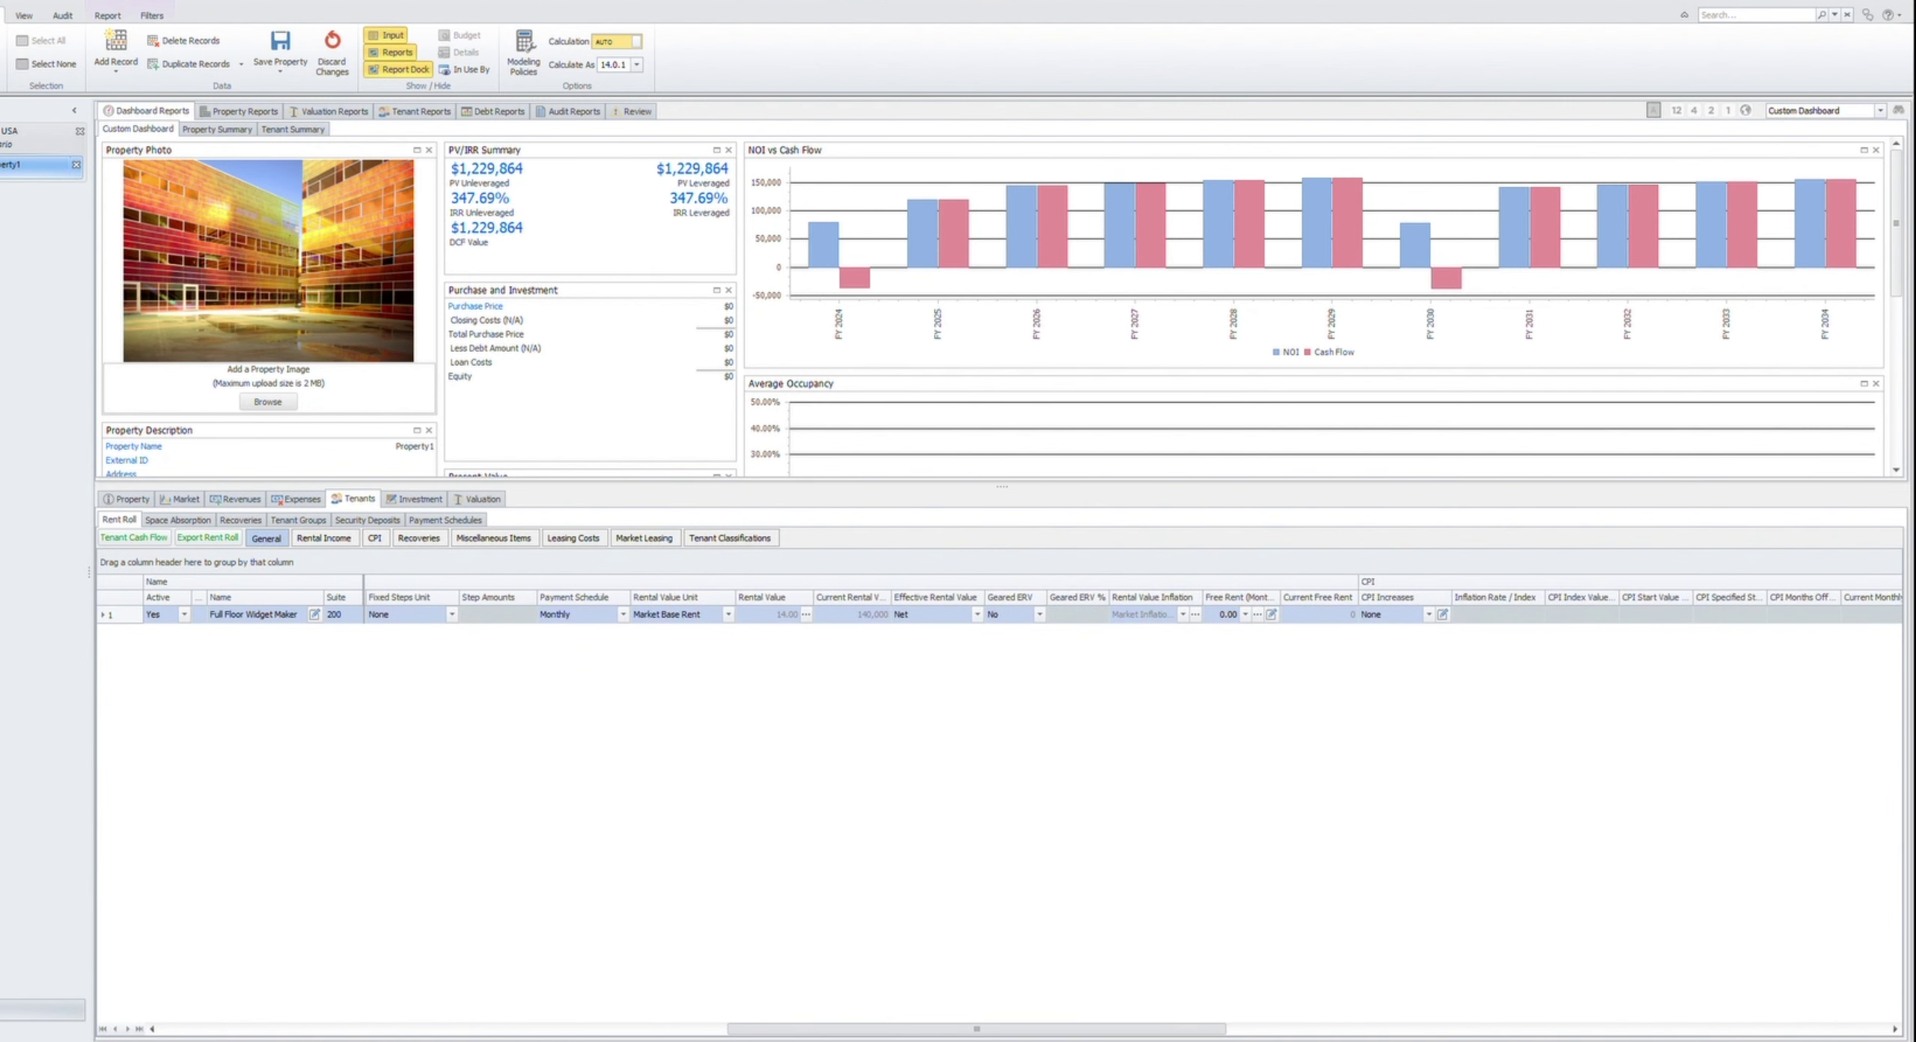
{"action": "scroll", "coordinate": [1000, 749], "scroll_direction": "right", "scroll_amount": 15}
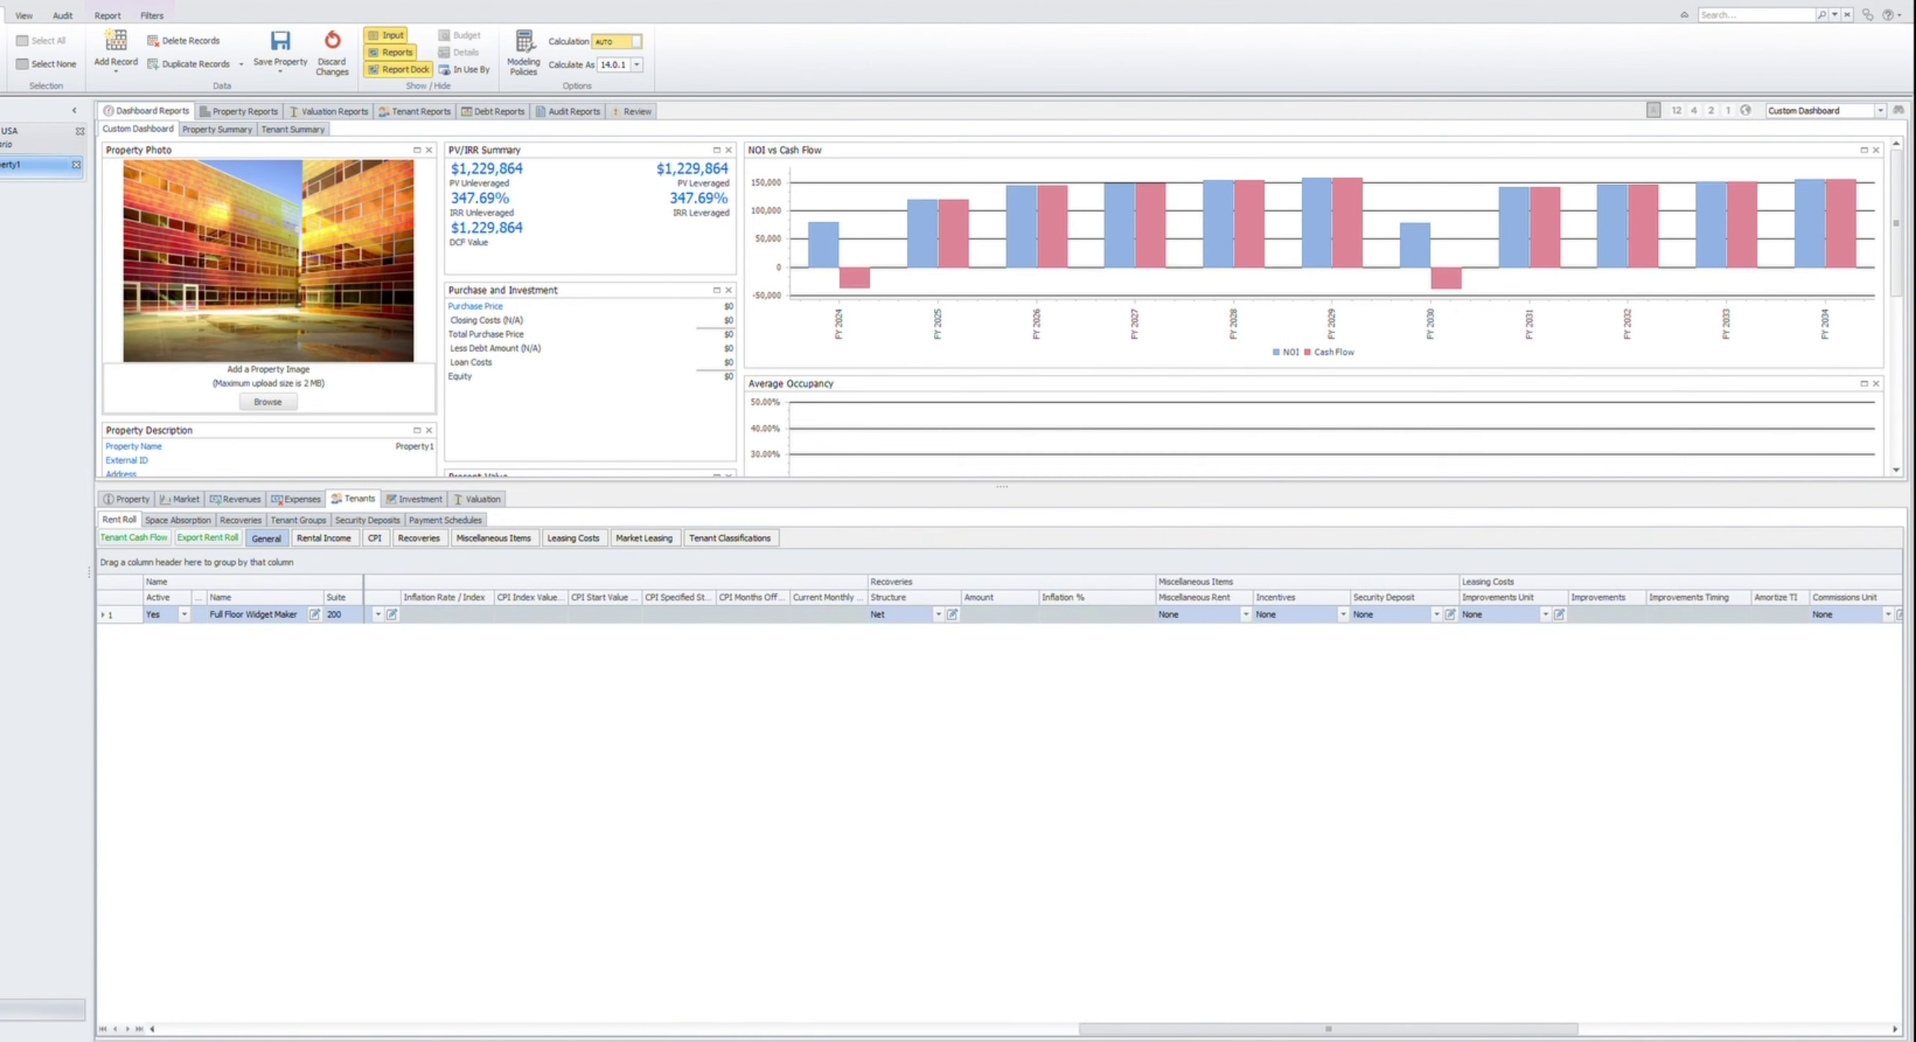
{"action": "scroll", "coordinate": [1000, 749], "scroll_direction": "right", "scroll_amount": 6}
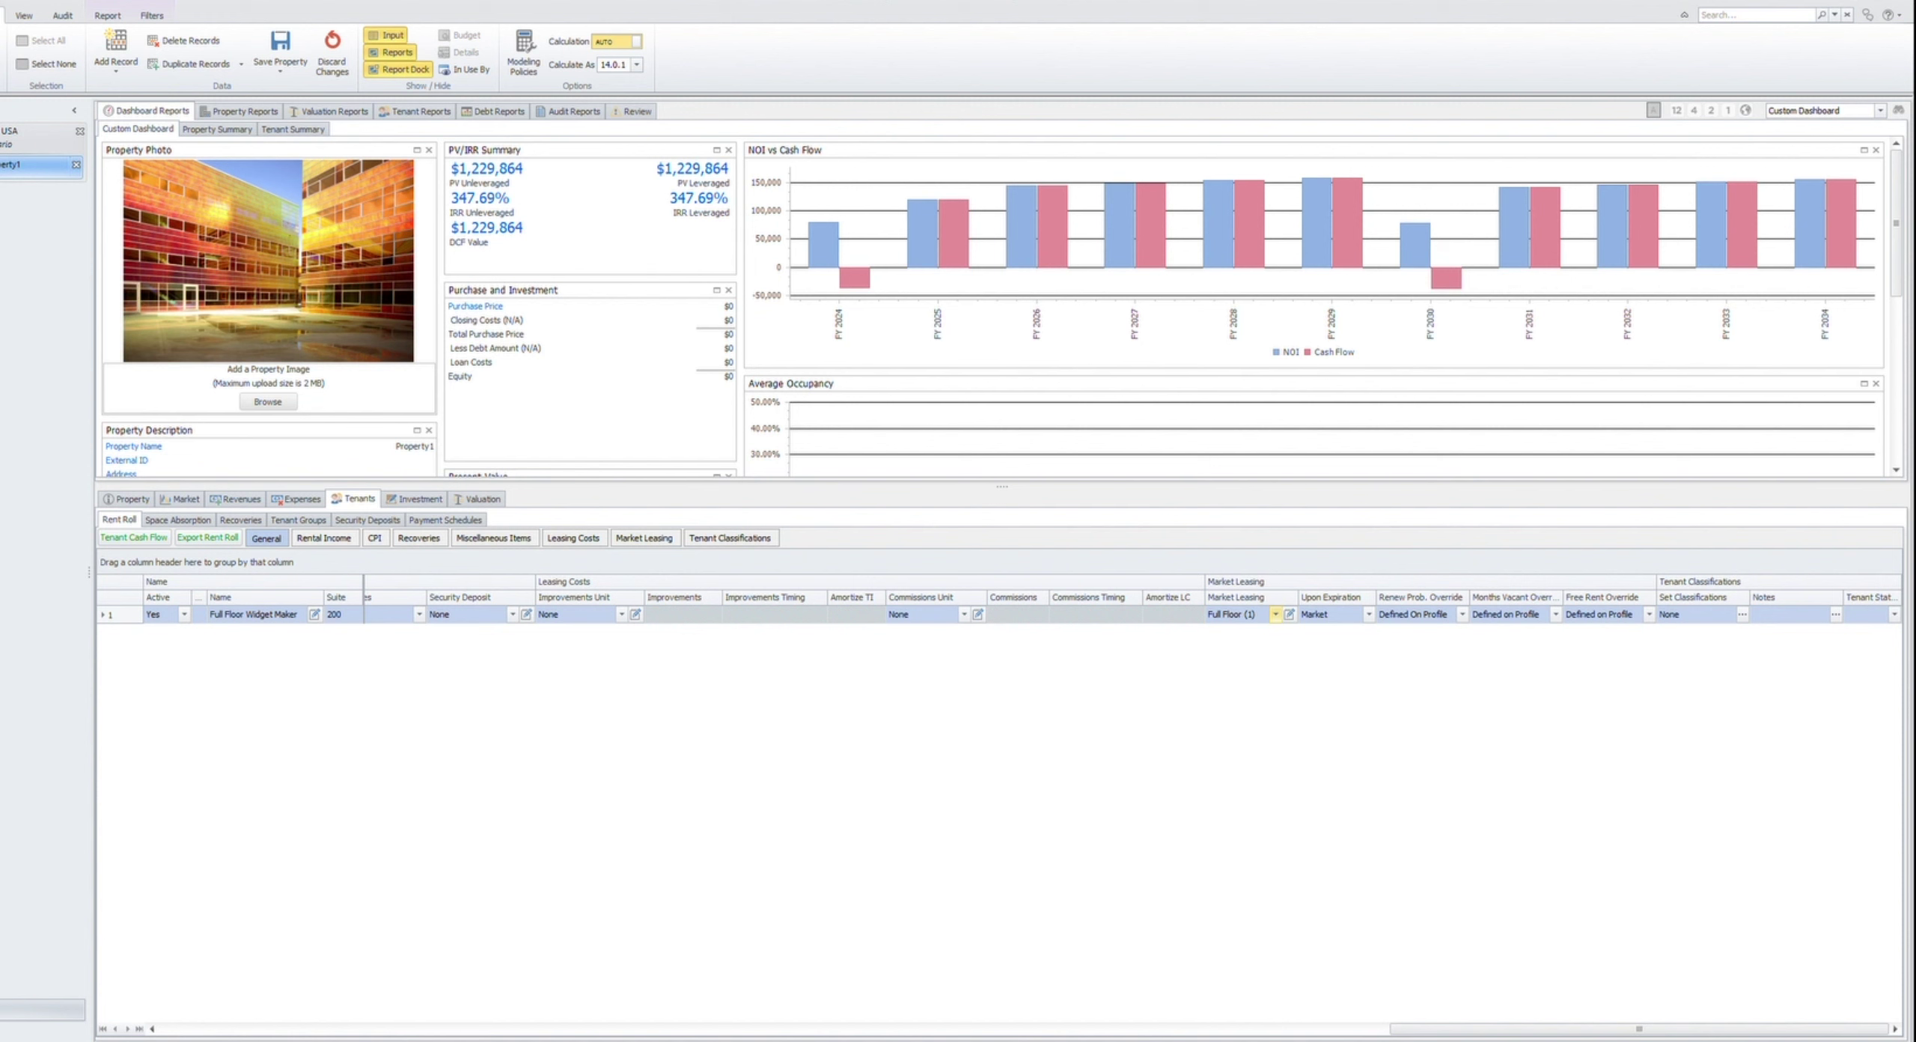
{"action": "left_click", "coordinate": [644, 537]}
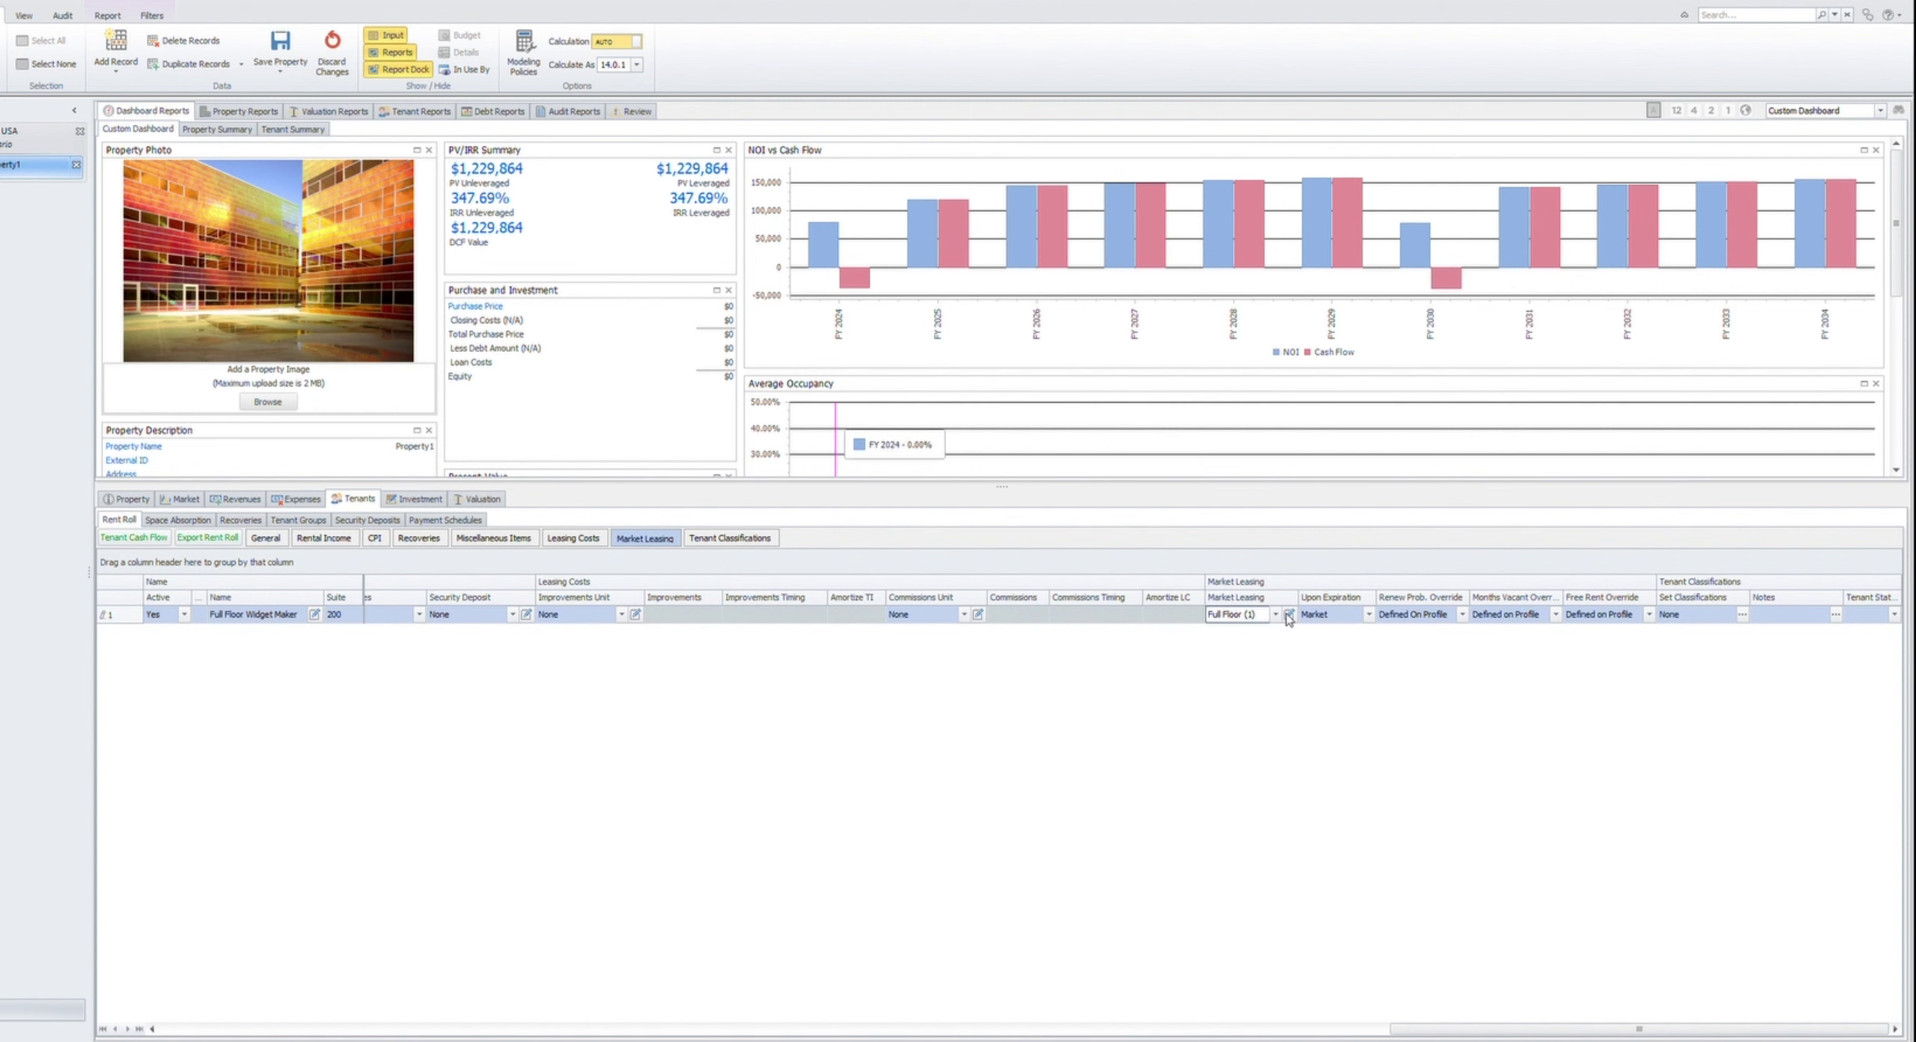
Open the property's cash flow report and show it by month to examine rent, turnover vacancy and free rent
{"action": "left_click", "coordinate": [240, 111]}
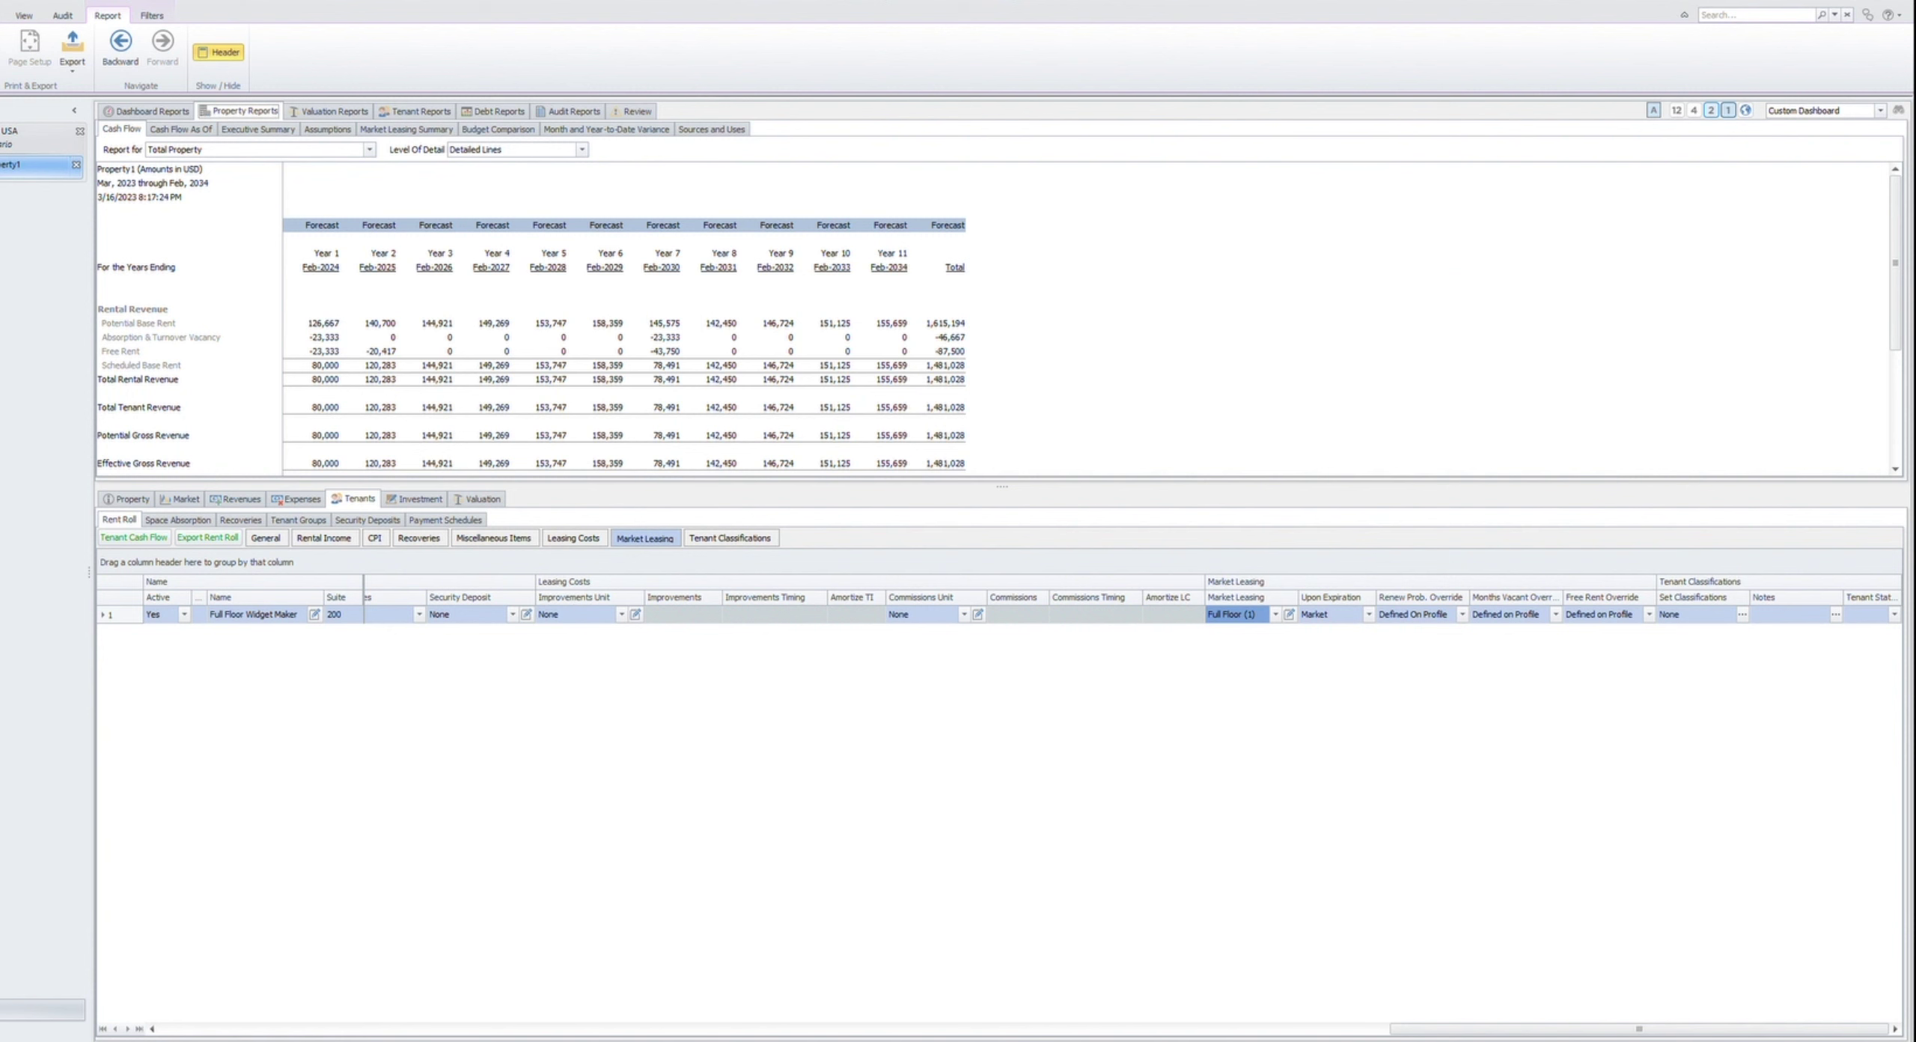
{"action": "left_click", "coordinate": [1677, 110]}
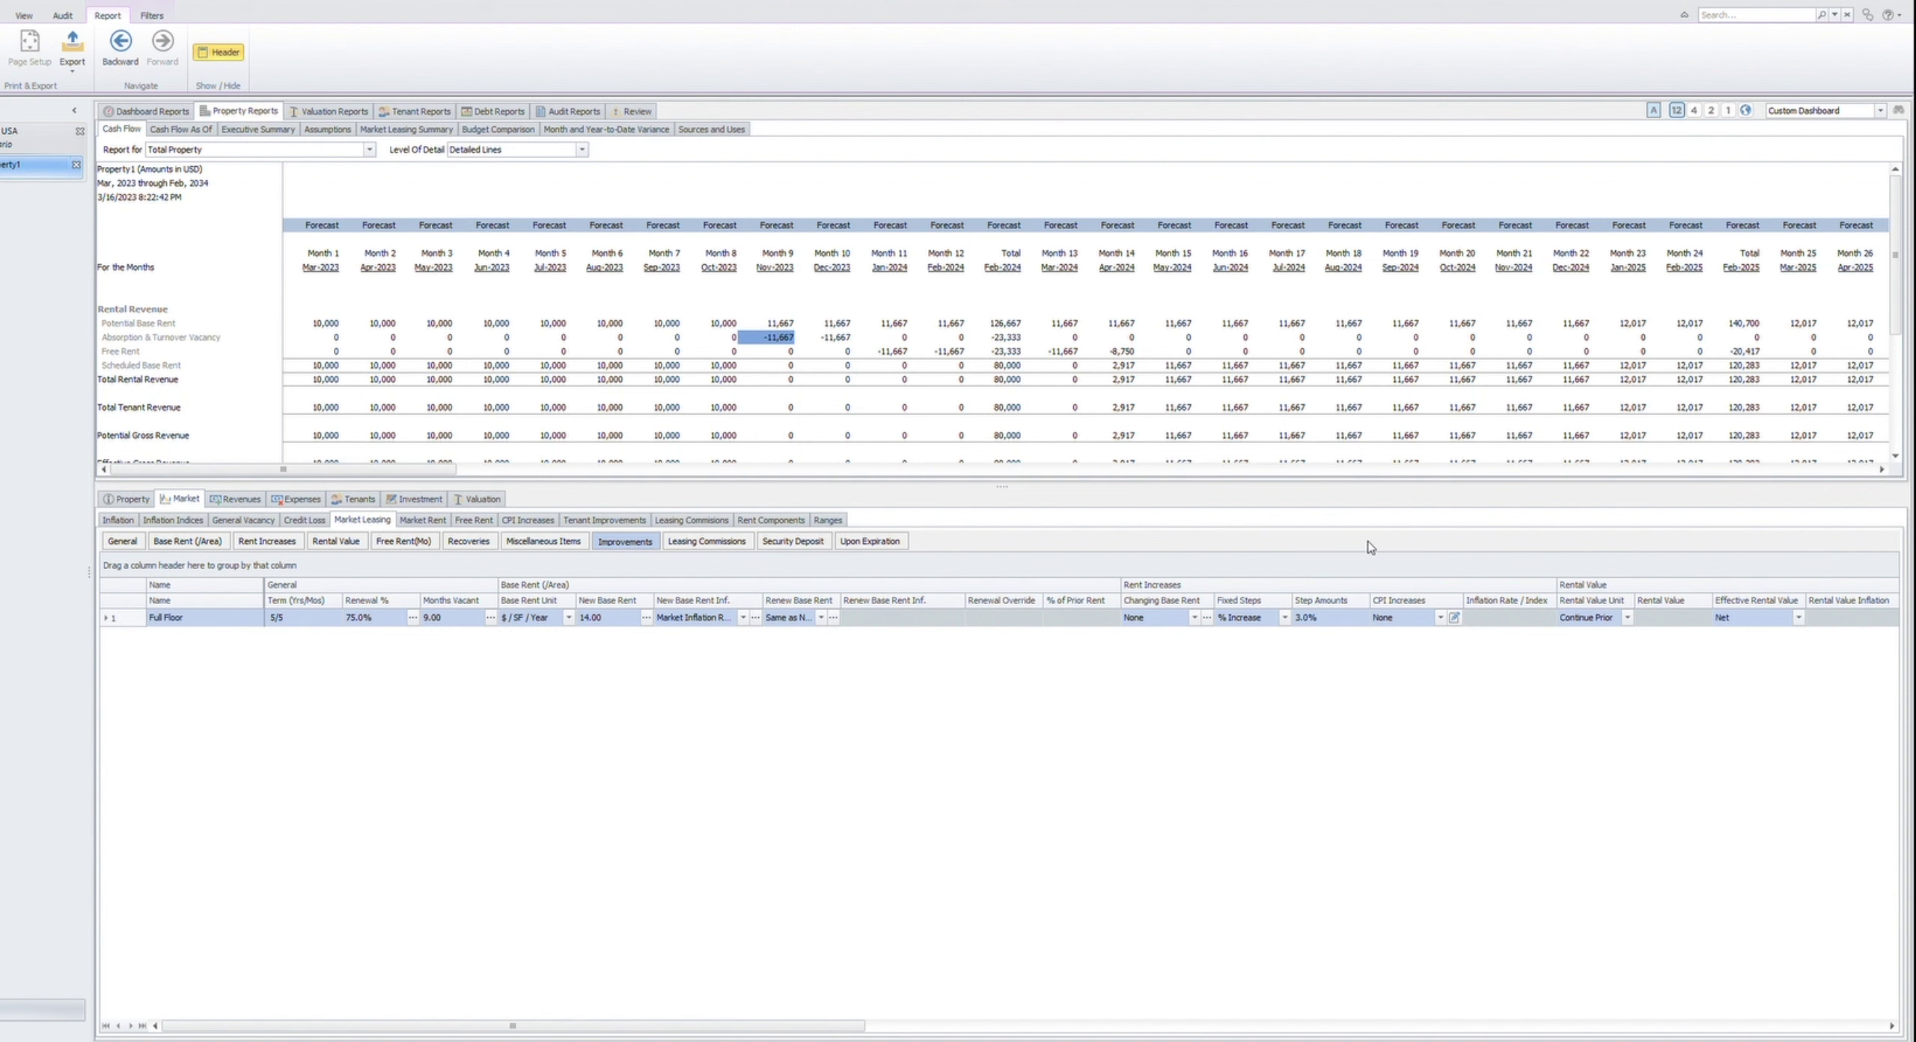
Examine the monthly free rent amounts from January through April 2024 in the cash flow report
{"action": "key", "text": "Down"}
{"action": "key", "text": "Right"}
{"action": "key", "text": "Right"}
{"action": "key", "text": "Right"}
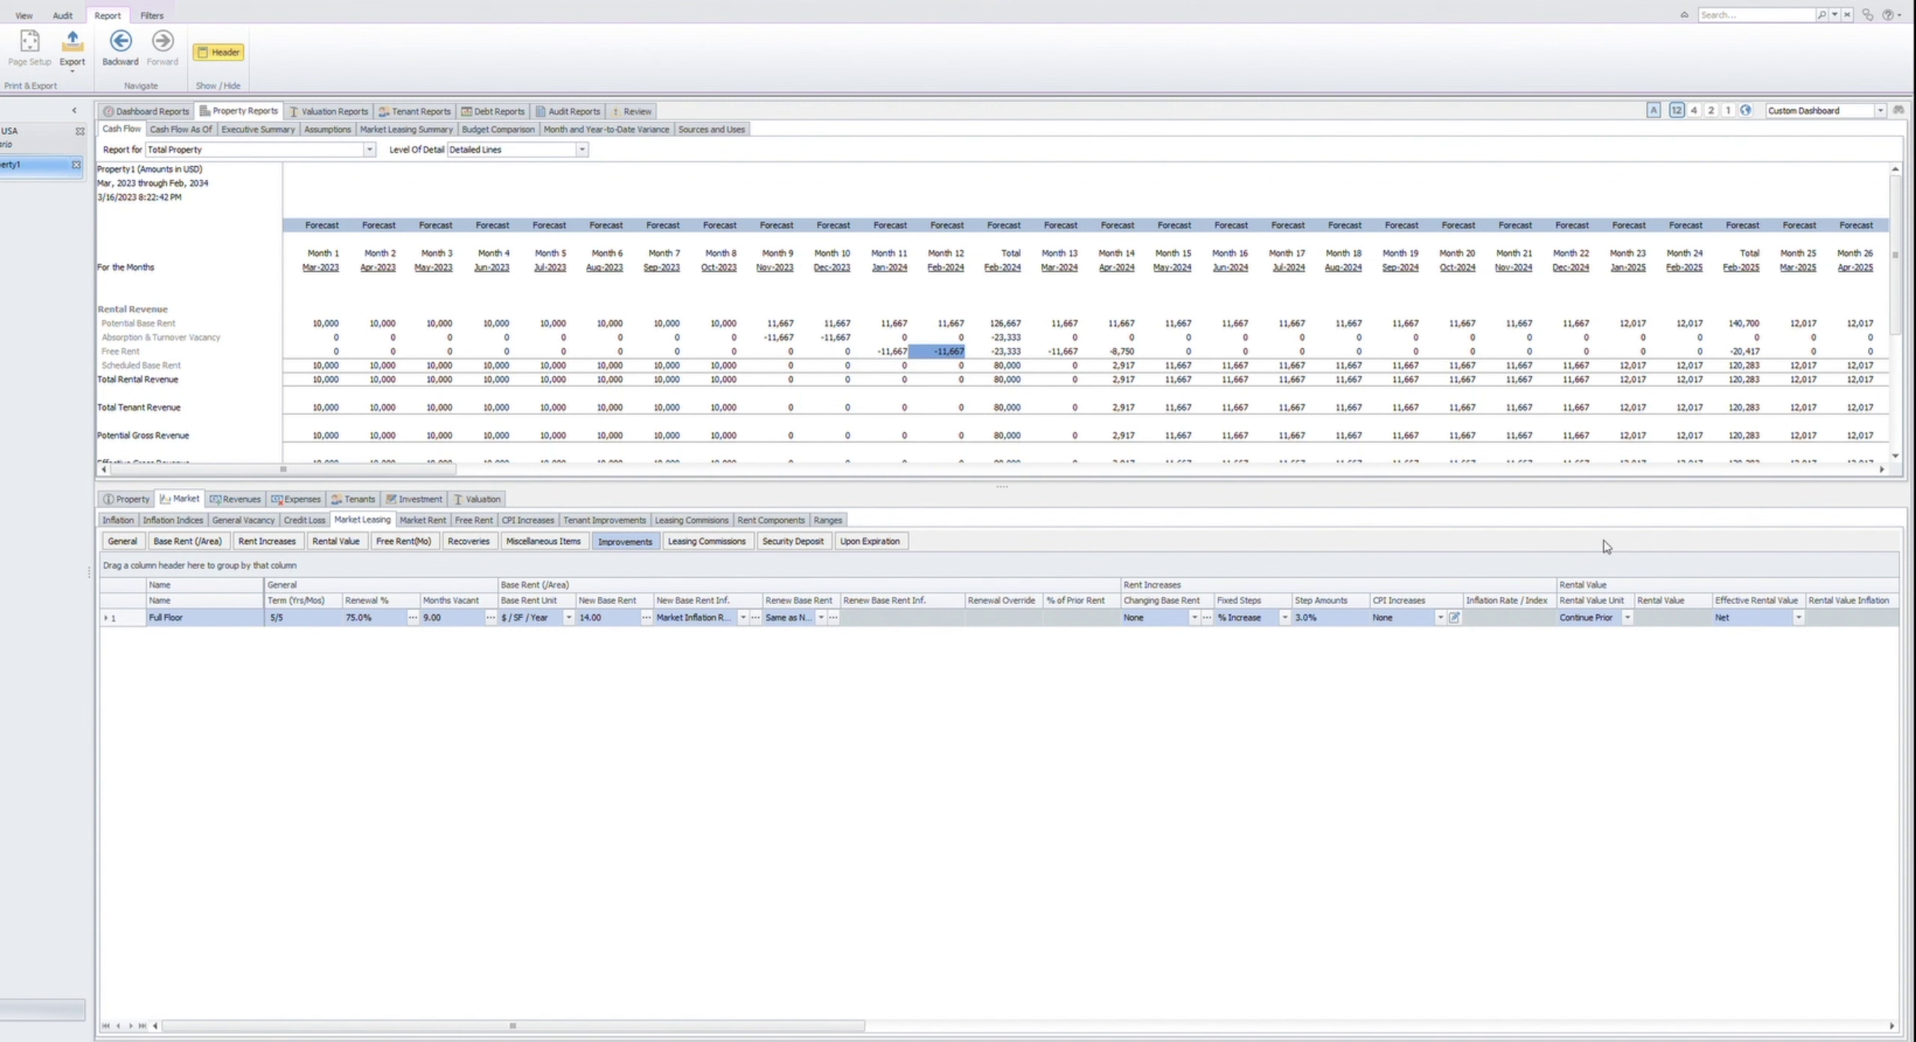
{"action": "key", "text": "Right"}
{"action": "key", "text": "Right"}
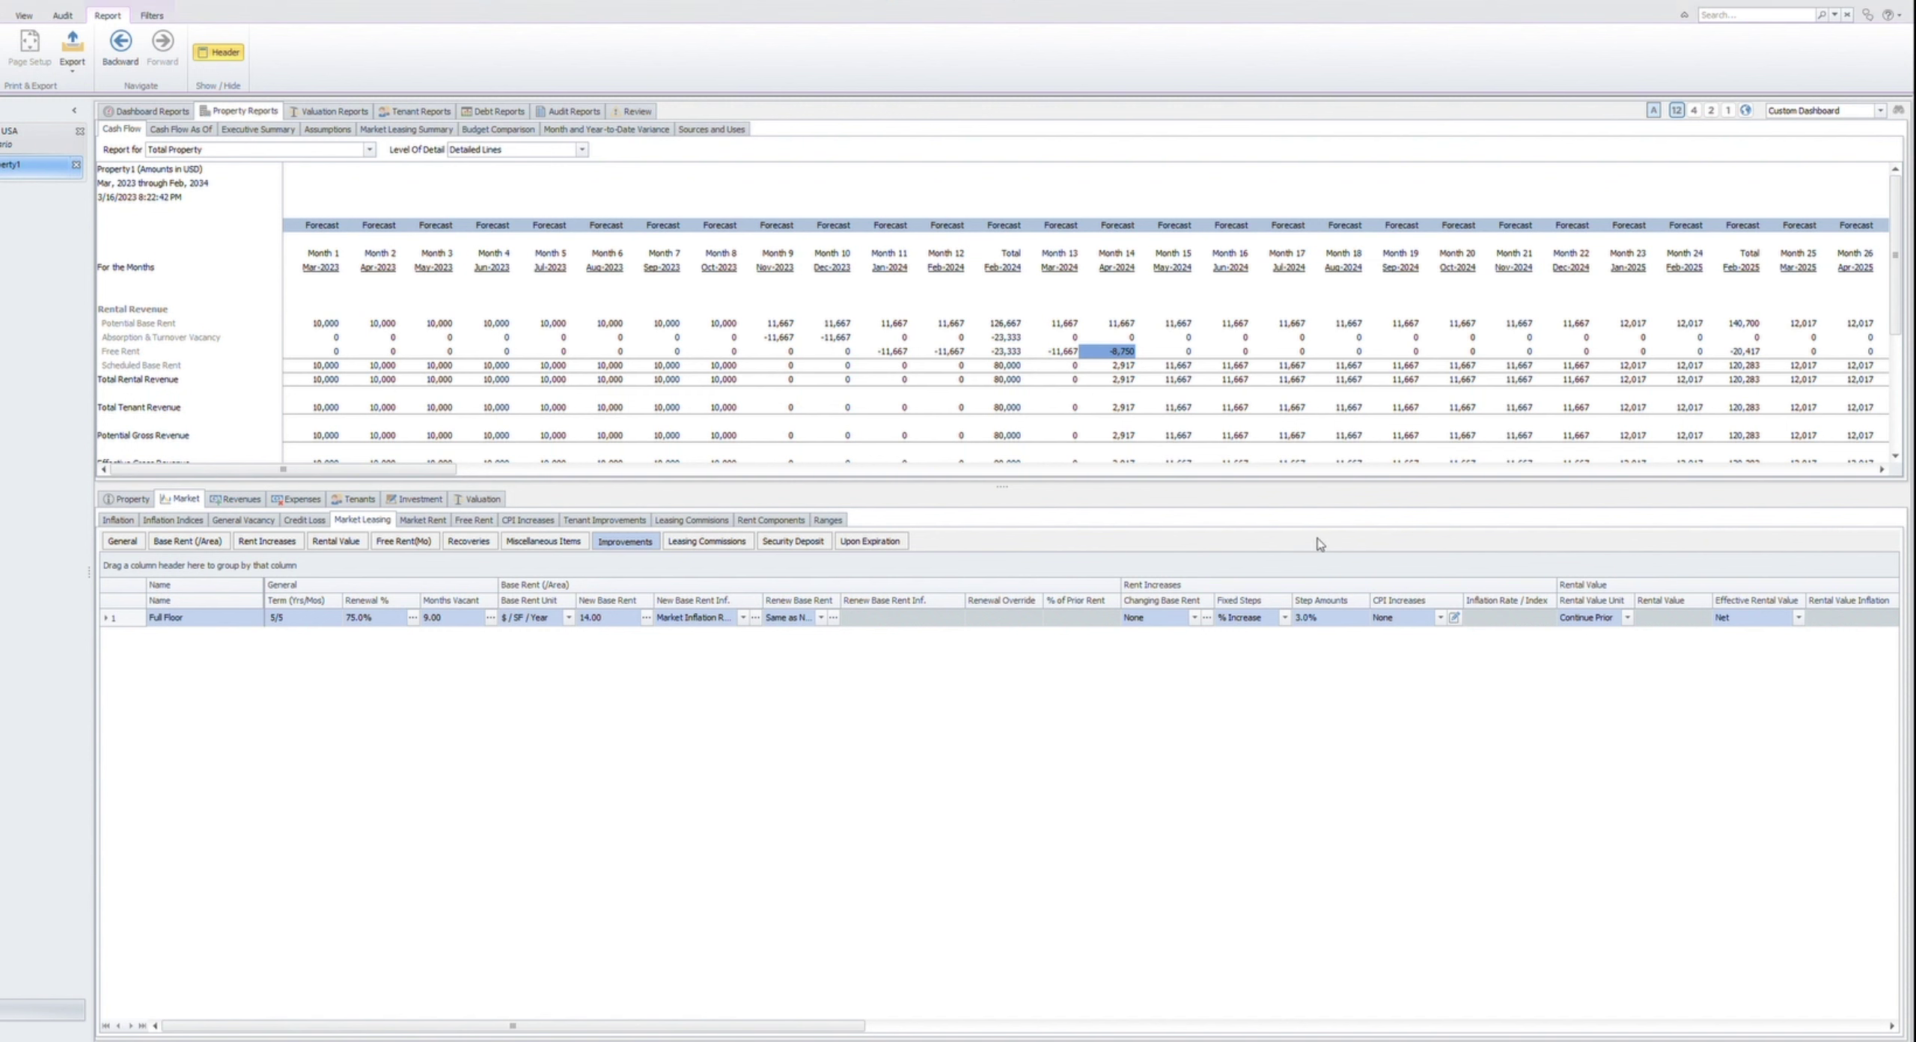
{"action": "key", "text": "Left"}
{"action": "key", "text": "Left"}
{"action": "key", "text": "Left"}
{"action": "key", "text": "Left"}
{"action": "key", "text": "Right"}
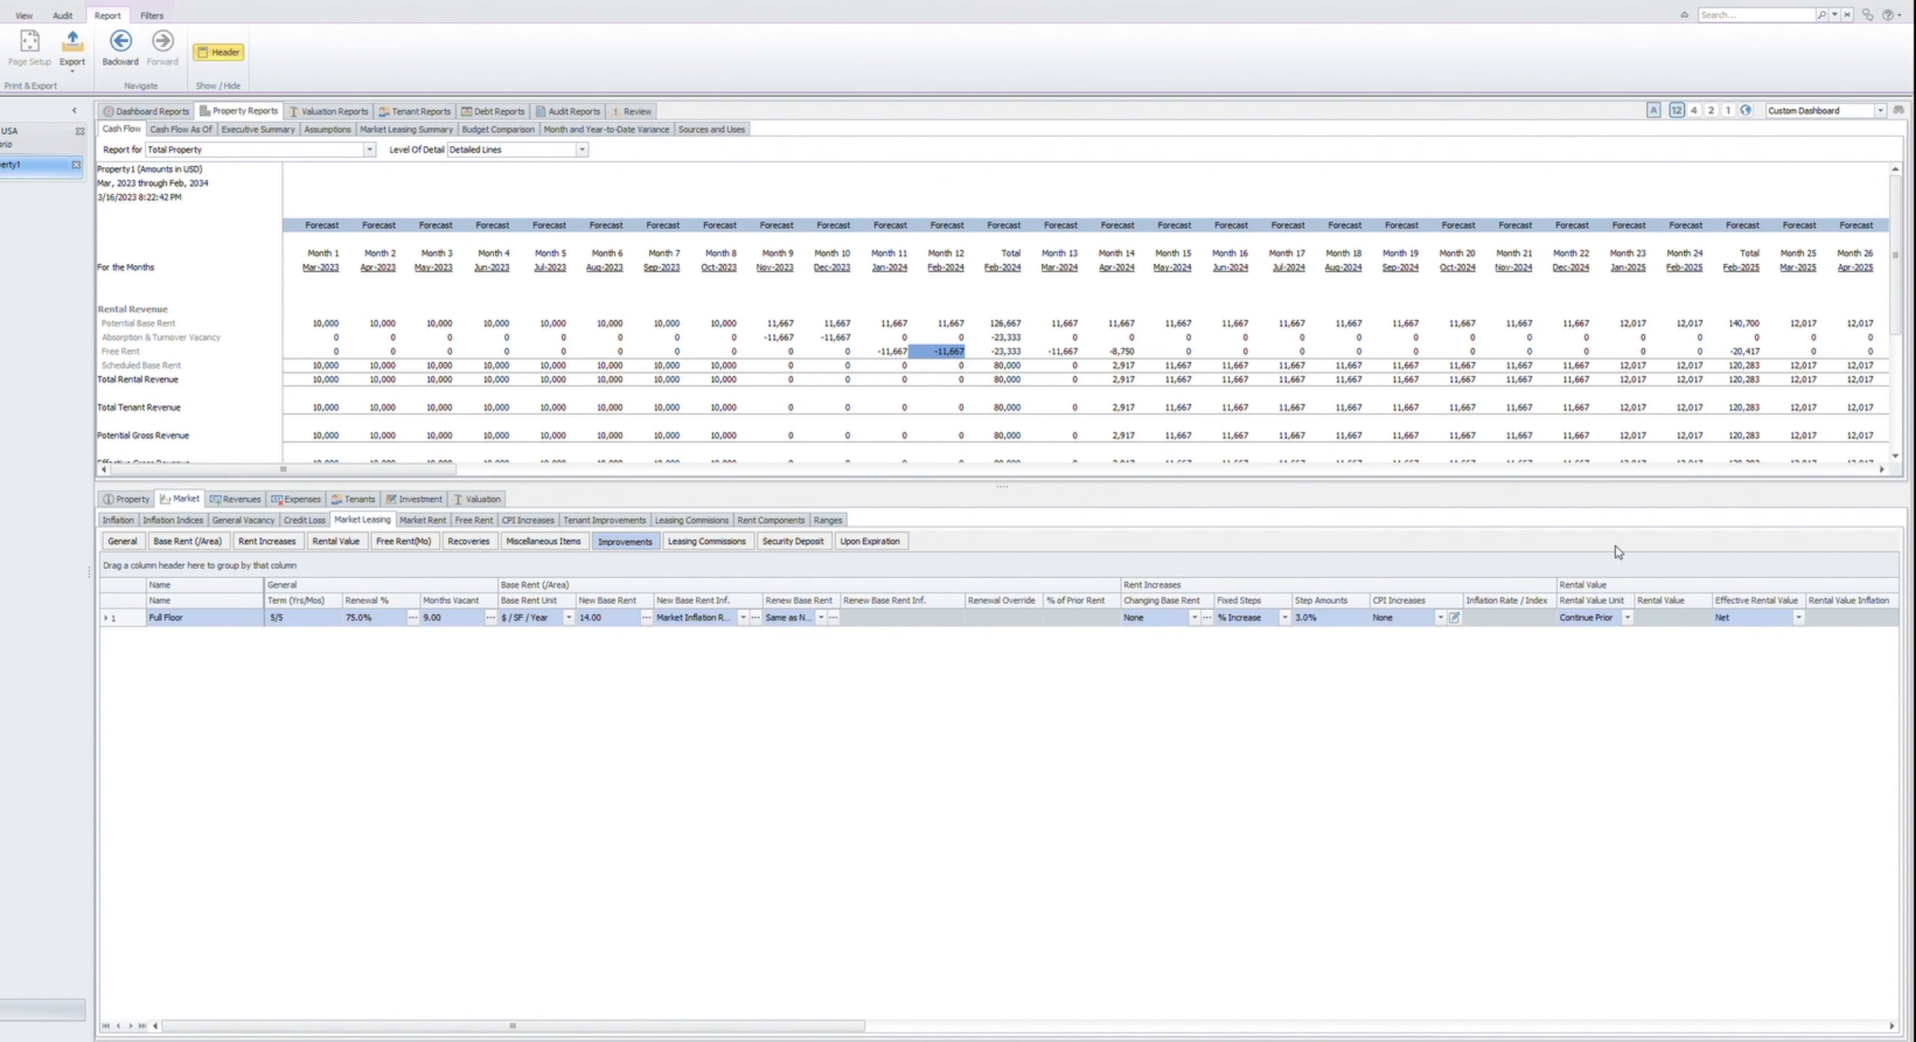
{"action": "key", "text": "Right"}
{"action": "key", "text": "Right"}
{"action": "key", "text": "Right"}
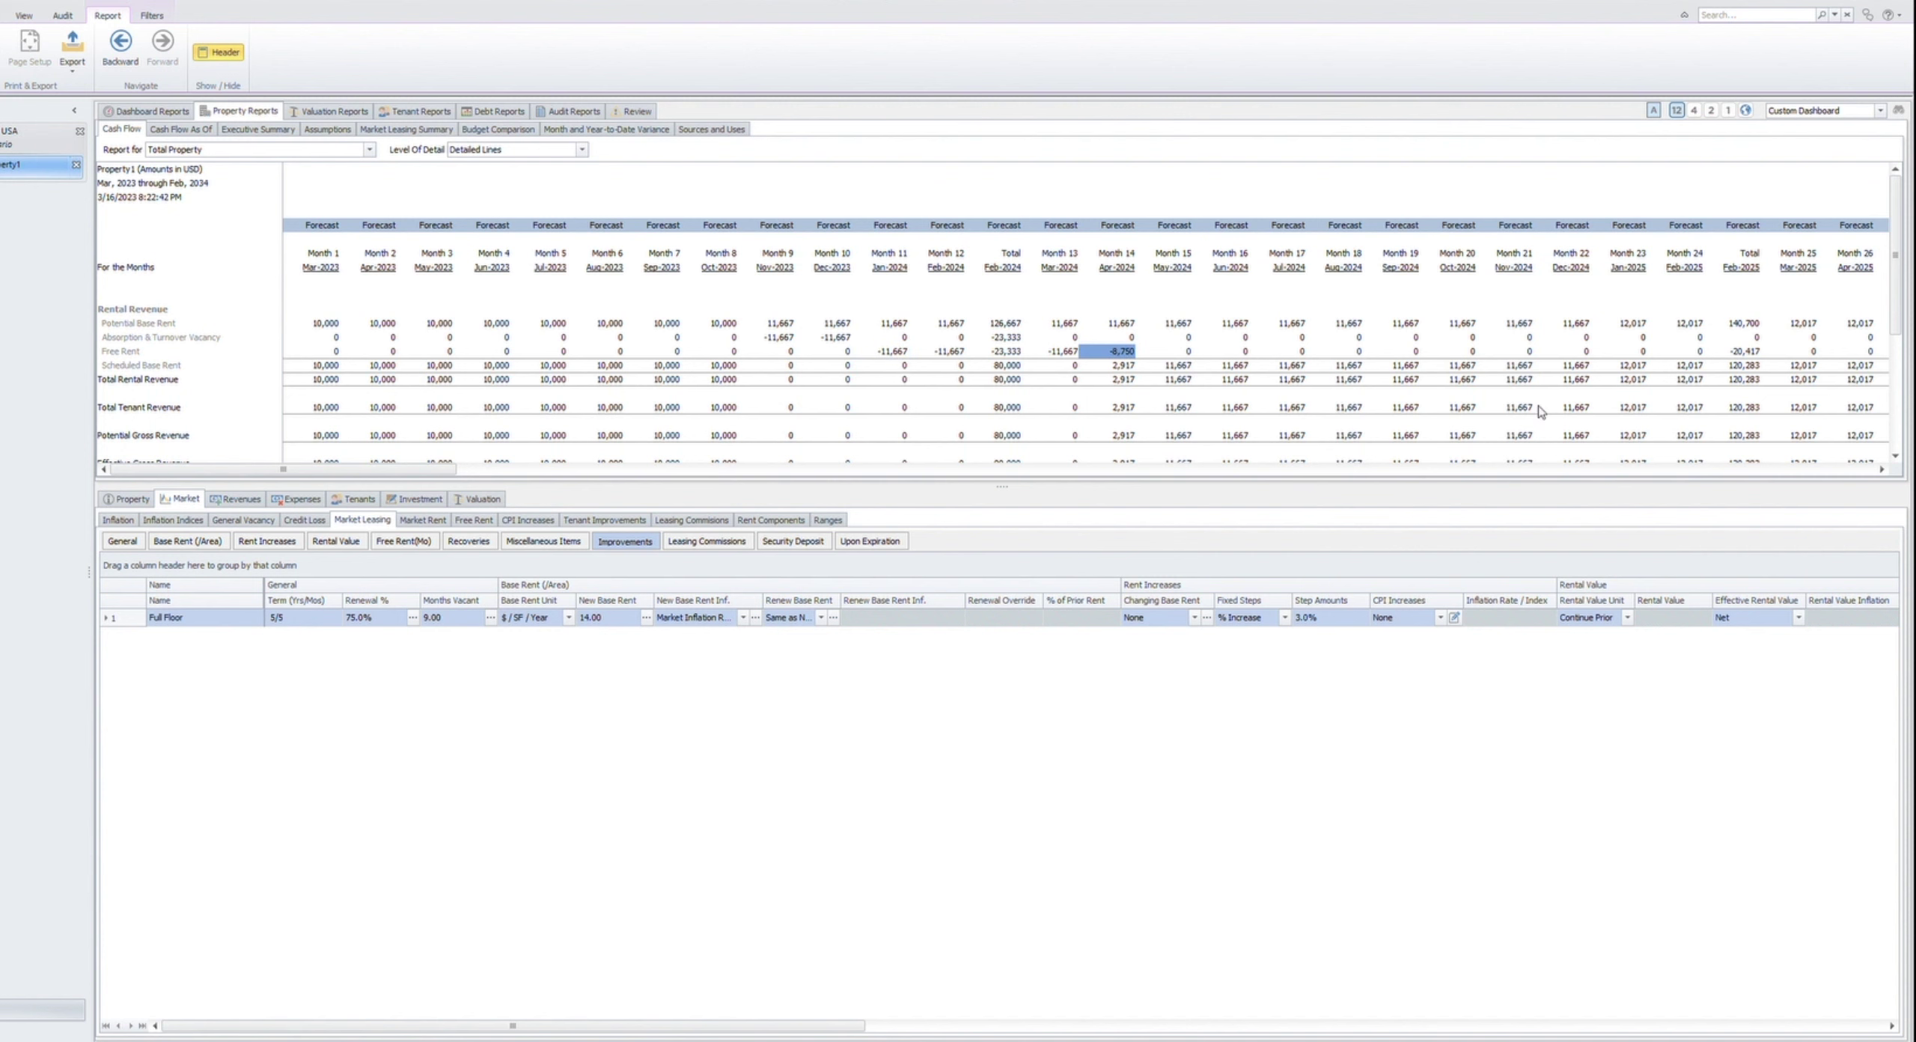
Review the February 2024 total column from rental revenue down to net operating income and leasing costs
{"action": "key", "text": "Left"}
{"action": "key", "text": "Left"}
{"action": "key", "text": "Down"}
{"action": "key", "text": "Down"}
{"action": "key", "text": "Down"}
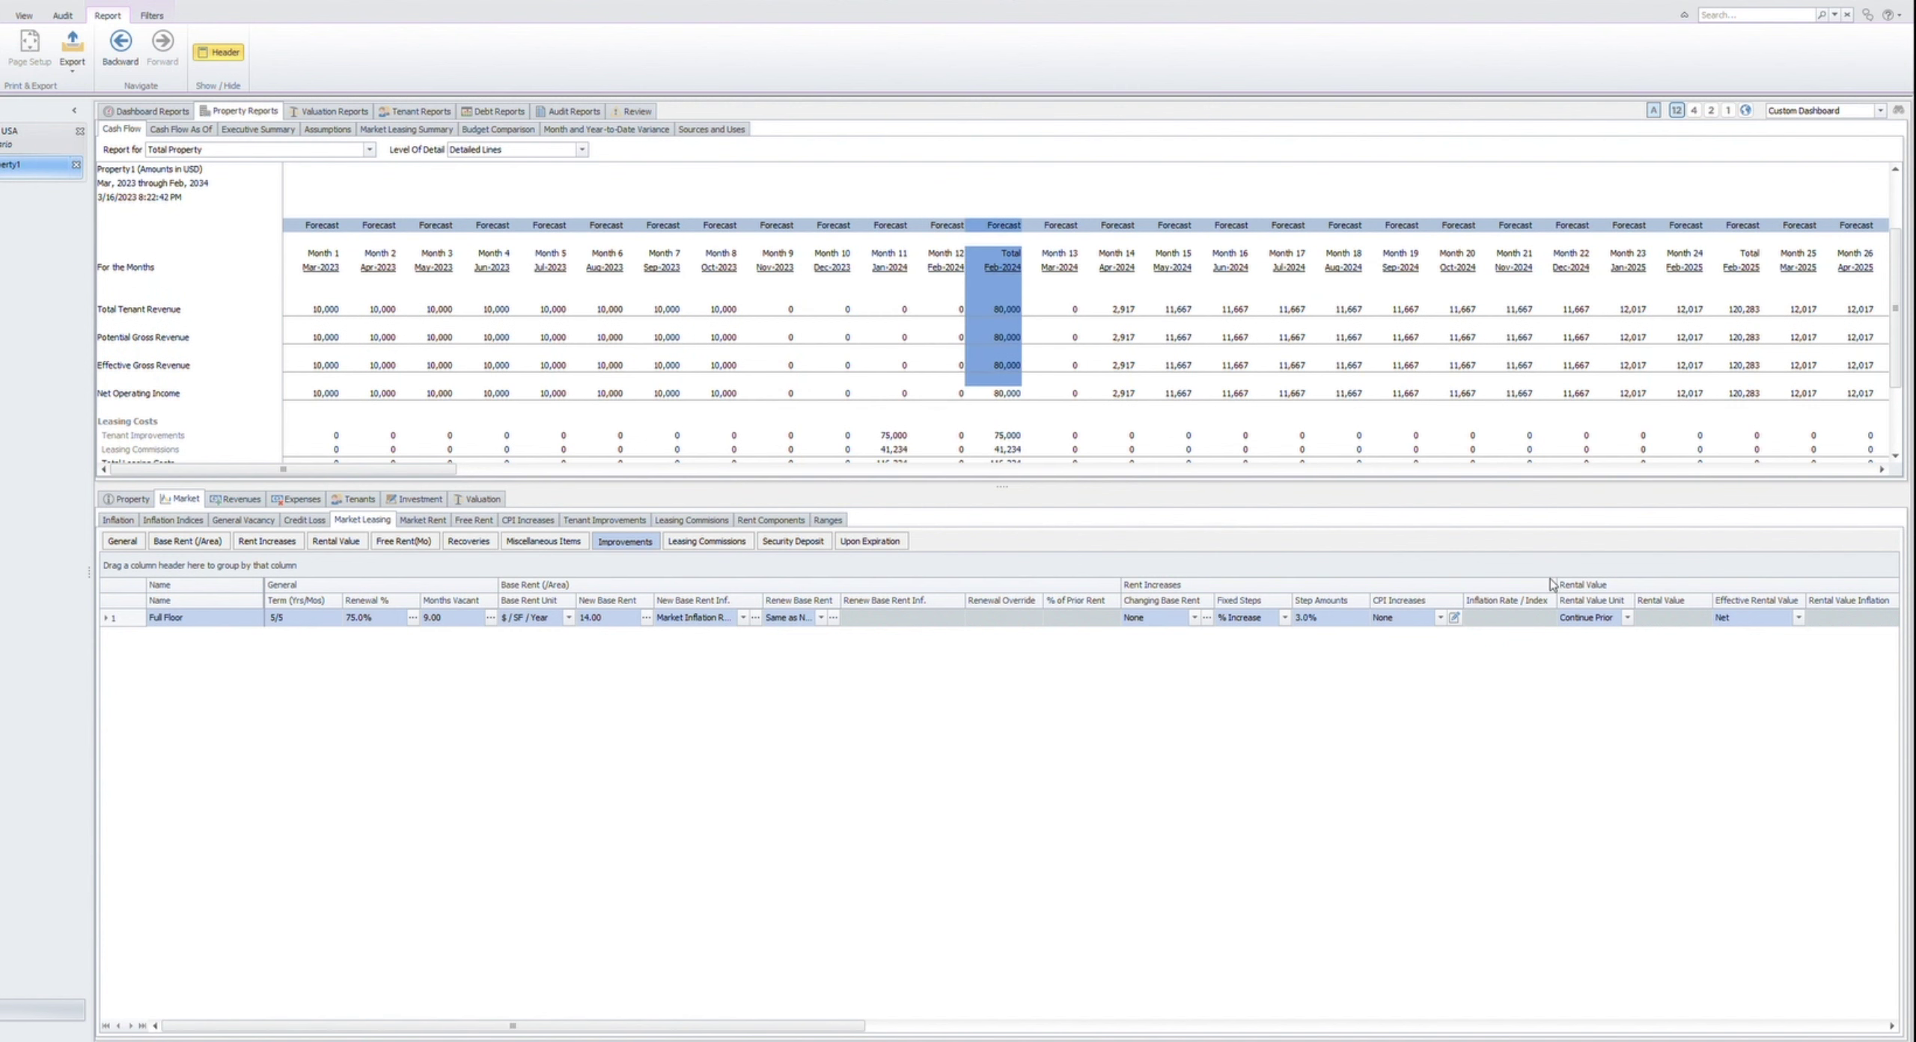
{"action": "key", "text": "Up"}
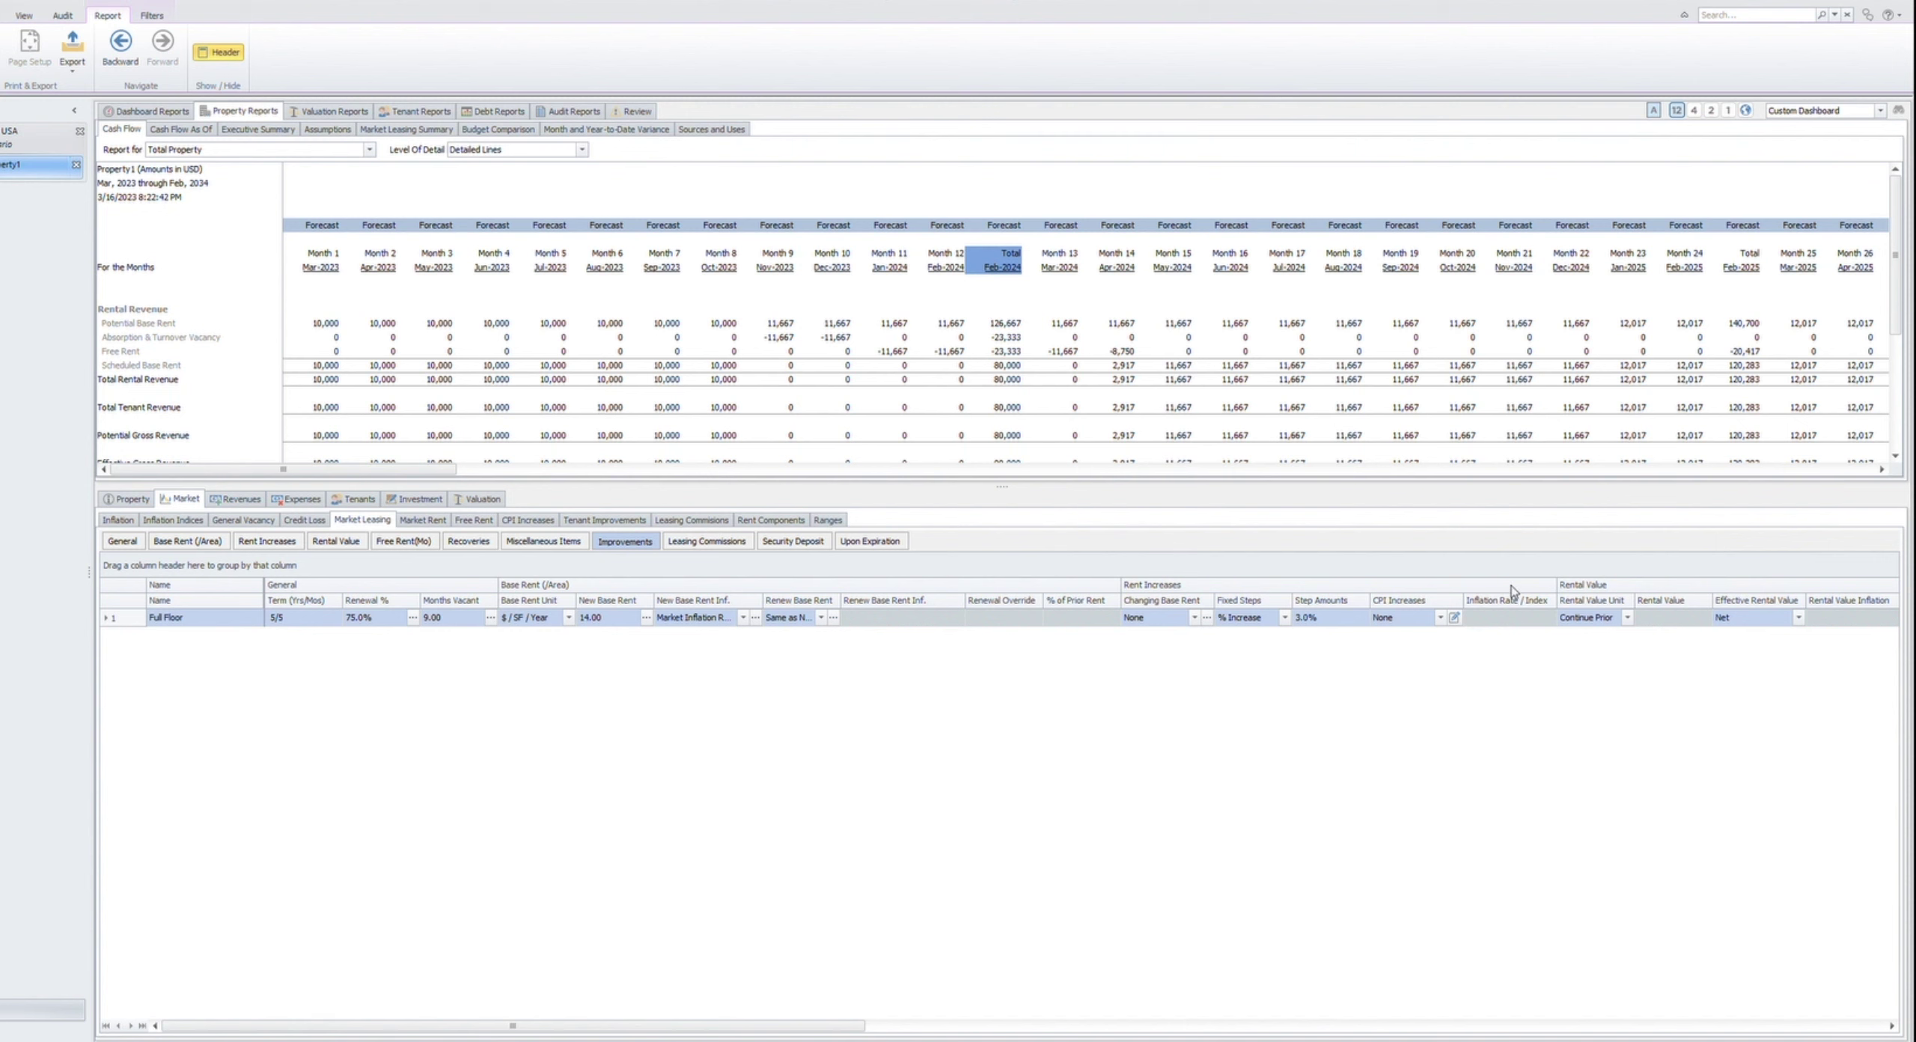
Compare the January 2024 tenant improvement cost with the Full Floor profile's new and renewal TI settings
{"action": "scroll", "coordinate": [1512, 592], "scroll_direction": "down", "scroll_amount": 5}
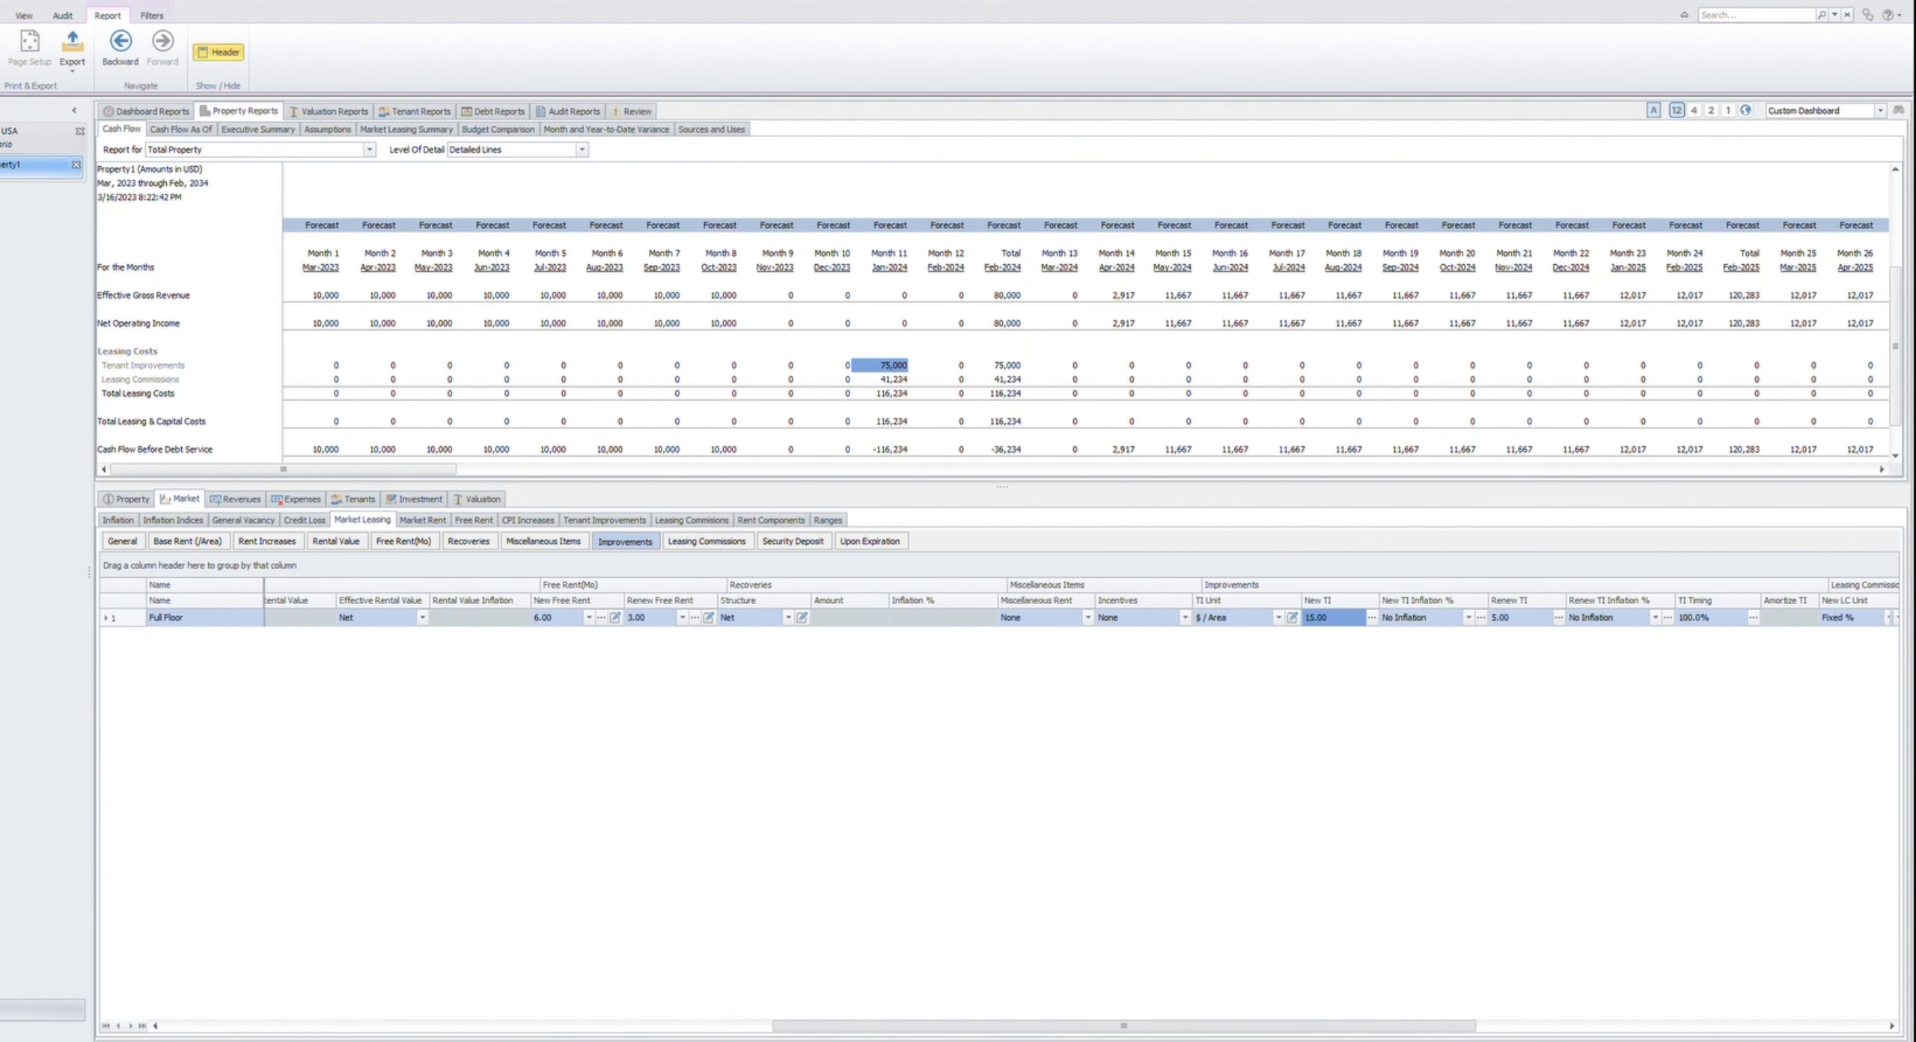
{"action": "key", "text": "F2"}
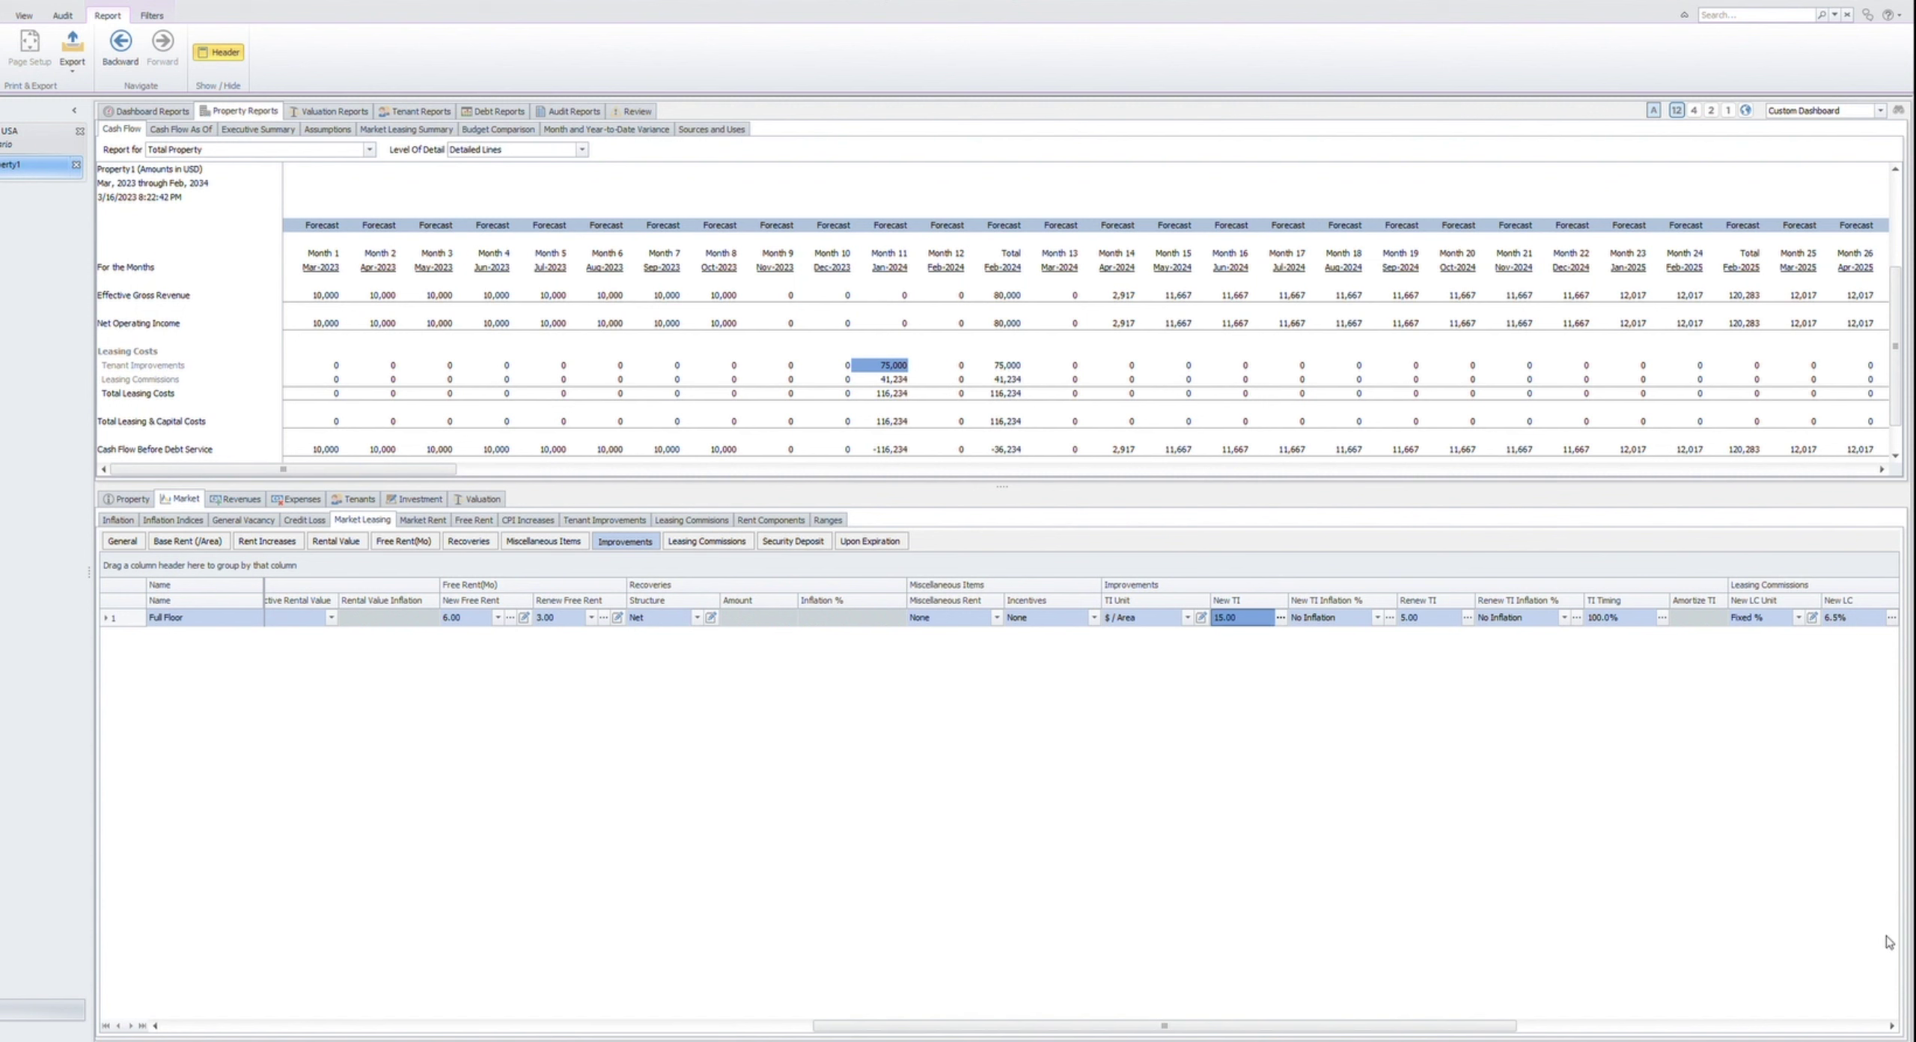
{"action": "left_click", "coordinate": [1429, 616]}
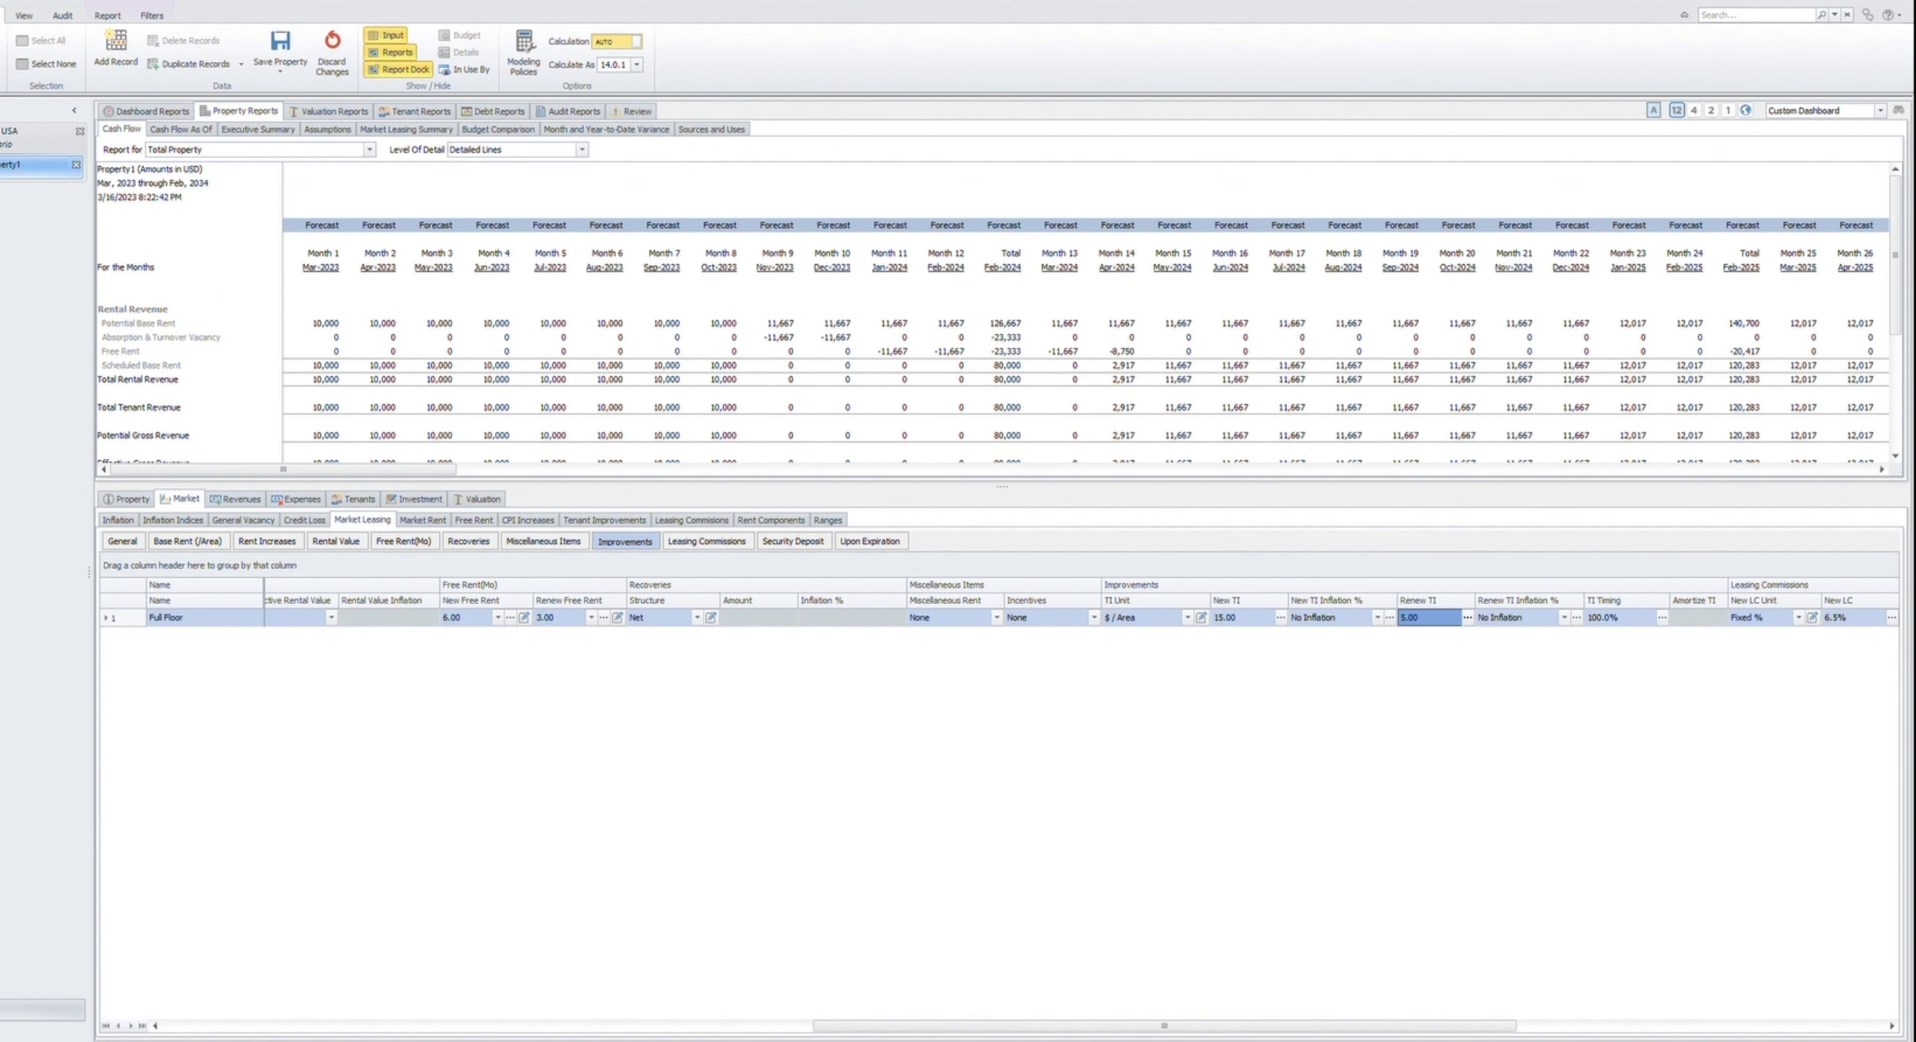
Switch the cash flow report to annual periods, and return to the custom dashboard
{"action": "left_click", "coordinate": [1728, 110]}
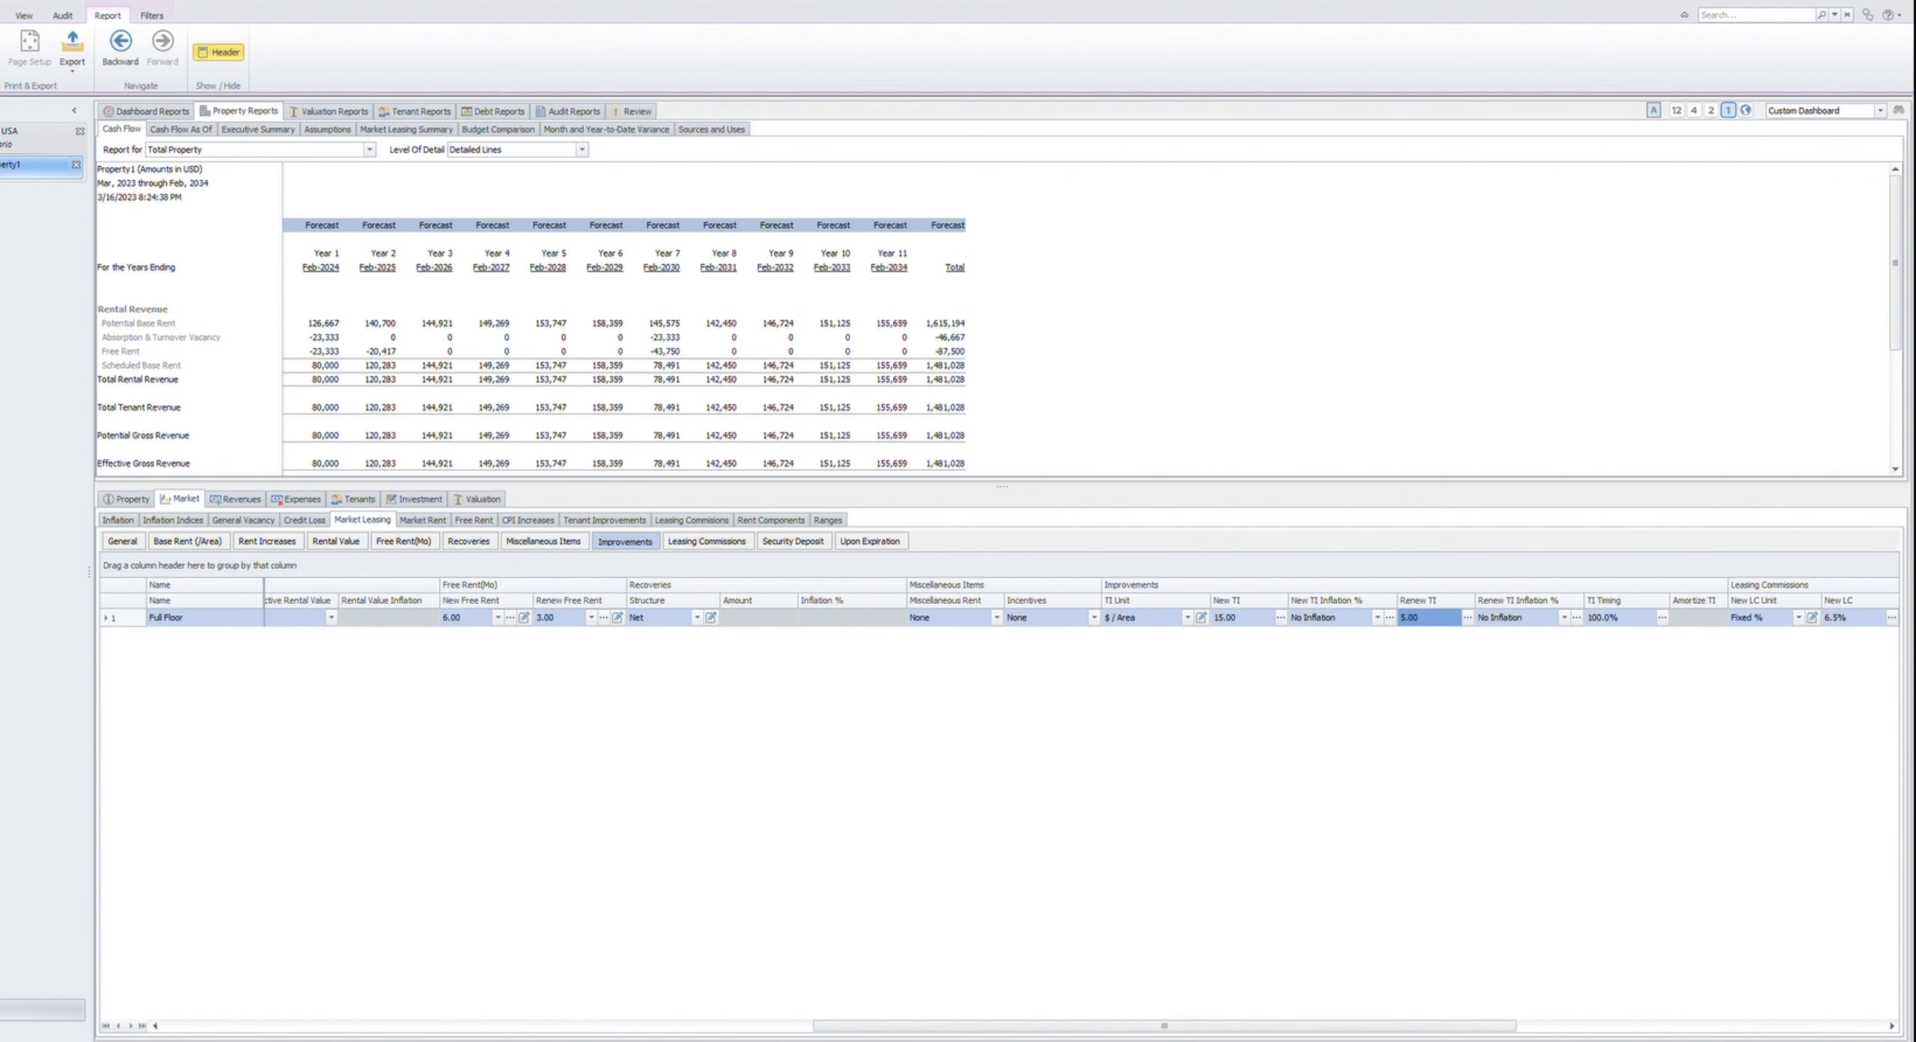
{"action": "left_click", "coordinate": [148, 111]}
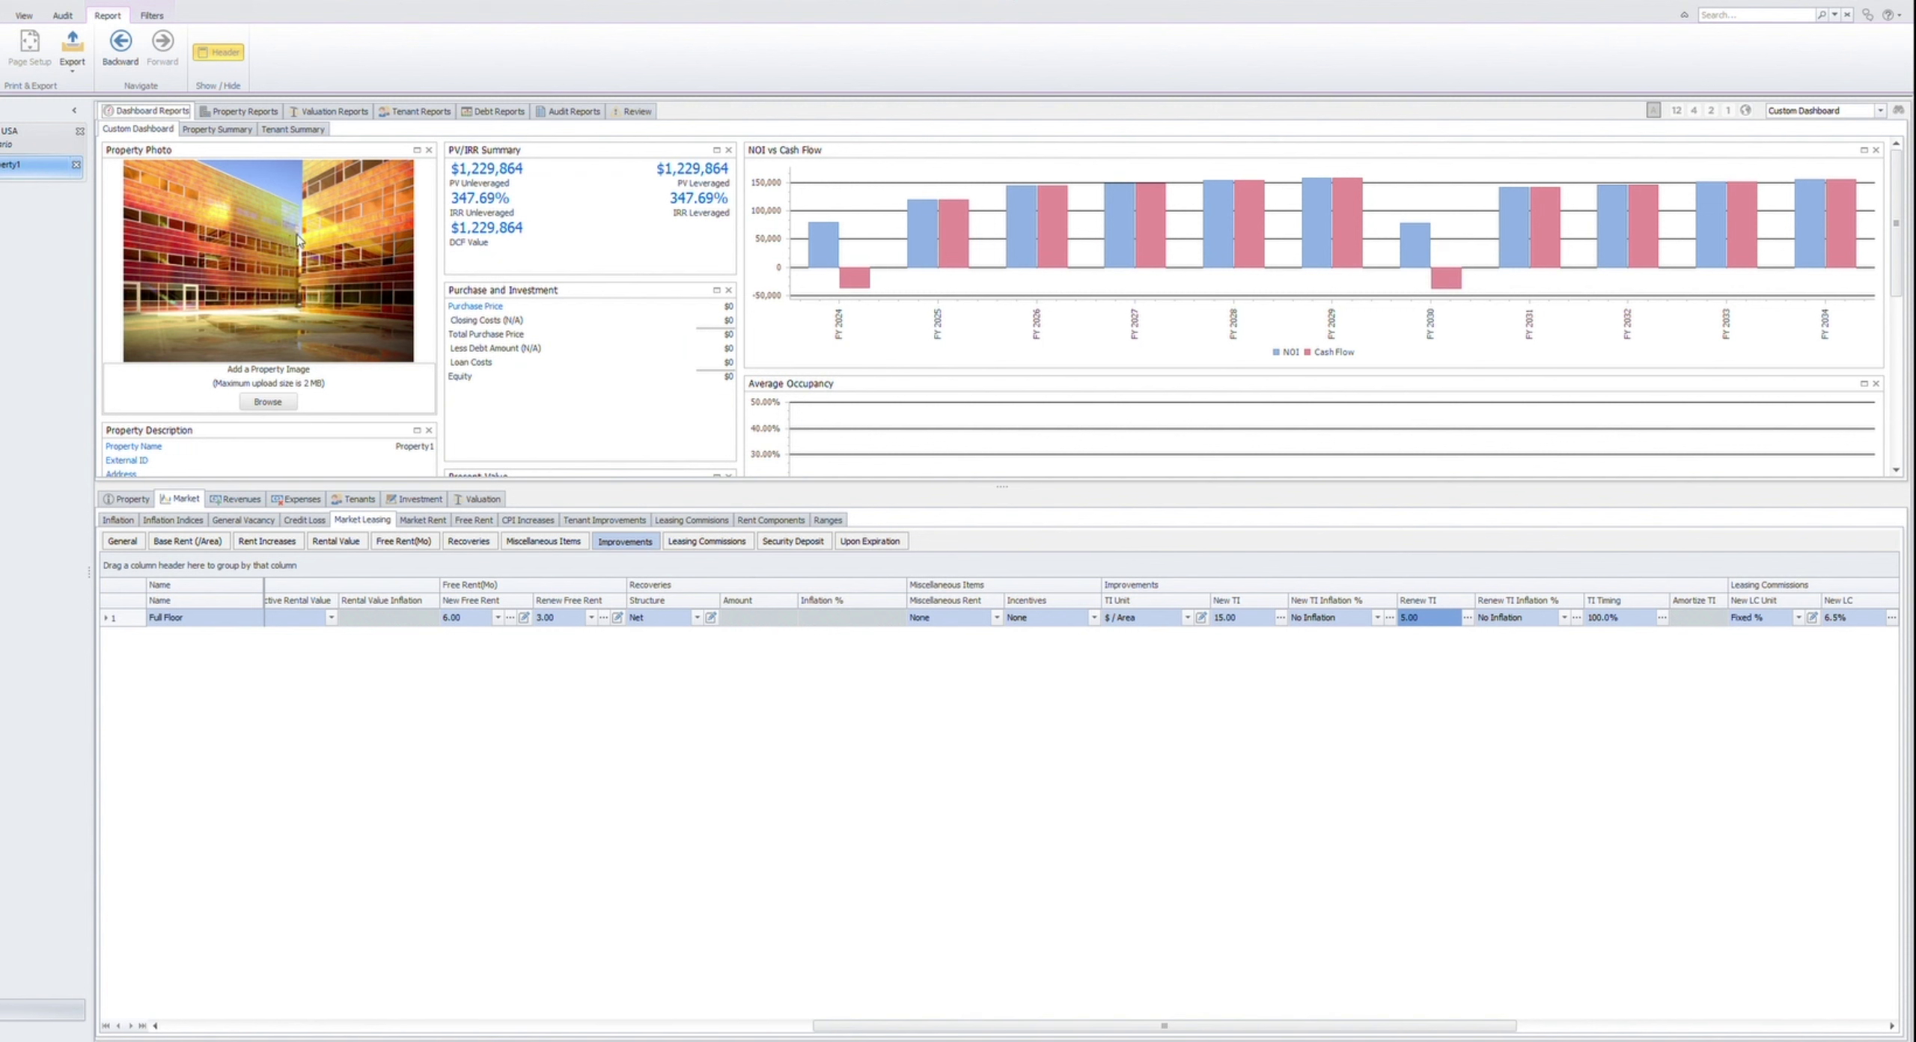